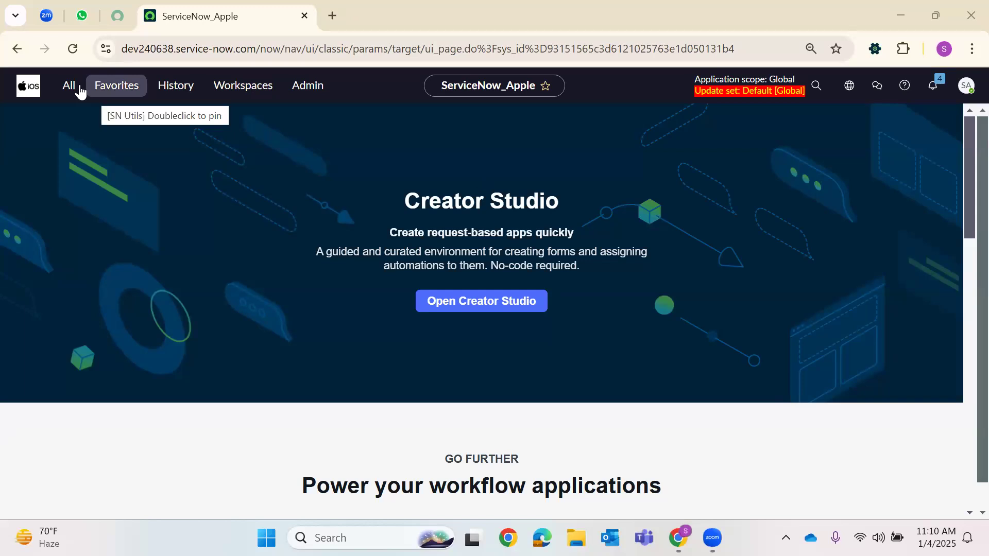
- Enter incident.do in the navigator filter to open blank incident form INC0010656
{"action": "key", "text": "BackSpace"}
{"action": "key", "text": "BackSpace"}
{"action": "key", "text": "BackSpace"}
{"action": "key", "text": "BackSpace"}
{"action": "key", "text": "BackSpace"}
{"action": "key", "text": "BackSpace"}
{"action": "key", "text": "BackSpace"}
{"action": "type", "text": "incideny"}
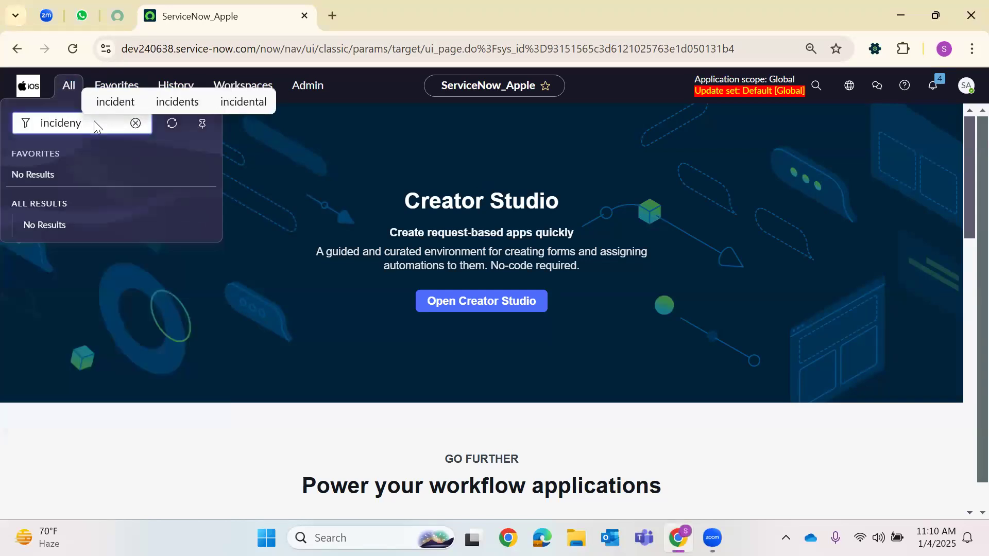
{"action": "key", "text": "BackSpace"}
{"action": "type", "text": "t."}
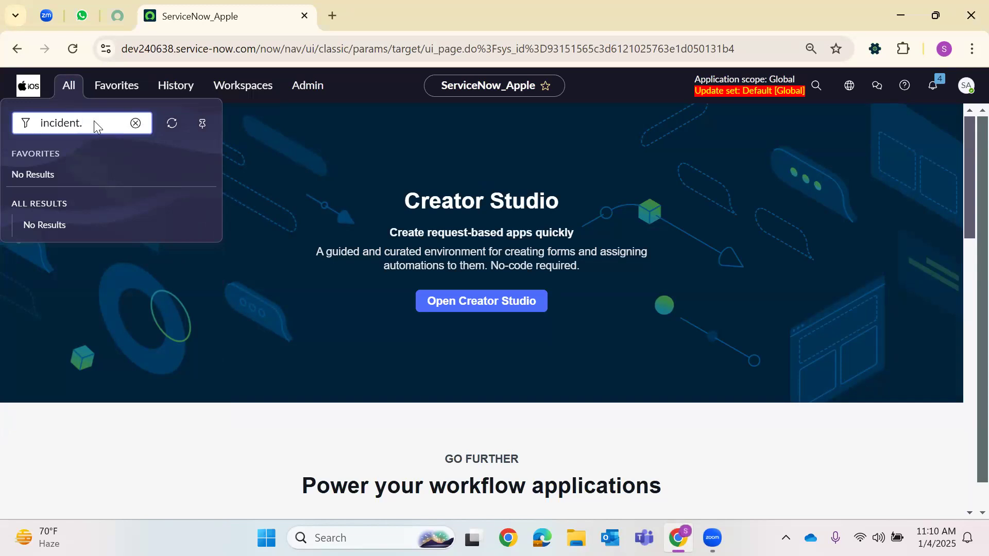
{"action": "type", "text": "DO"}
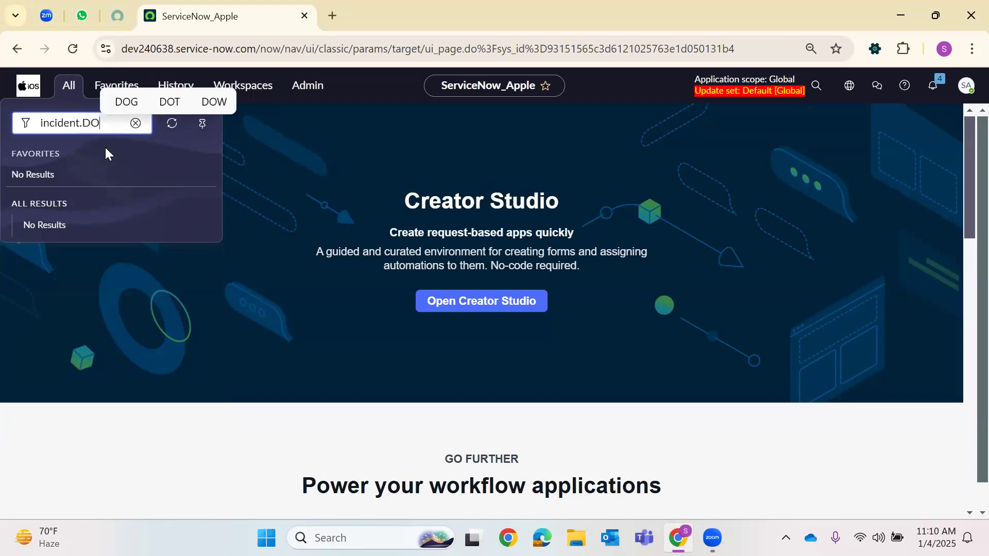
{"action": "key", "text": "Return"}
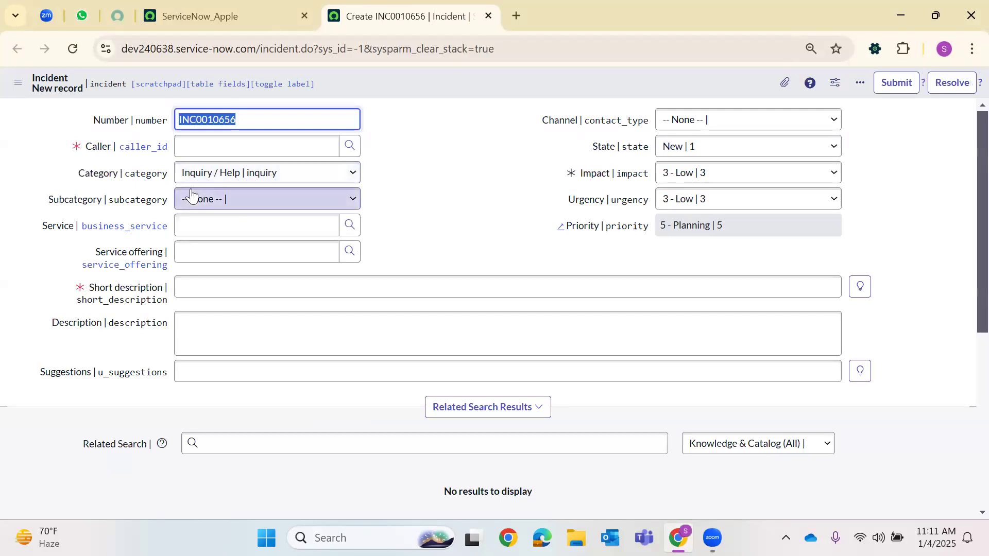
{"action": "left_click", "coordinate": [409, 231]}
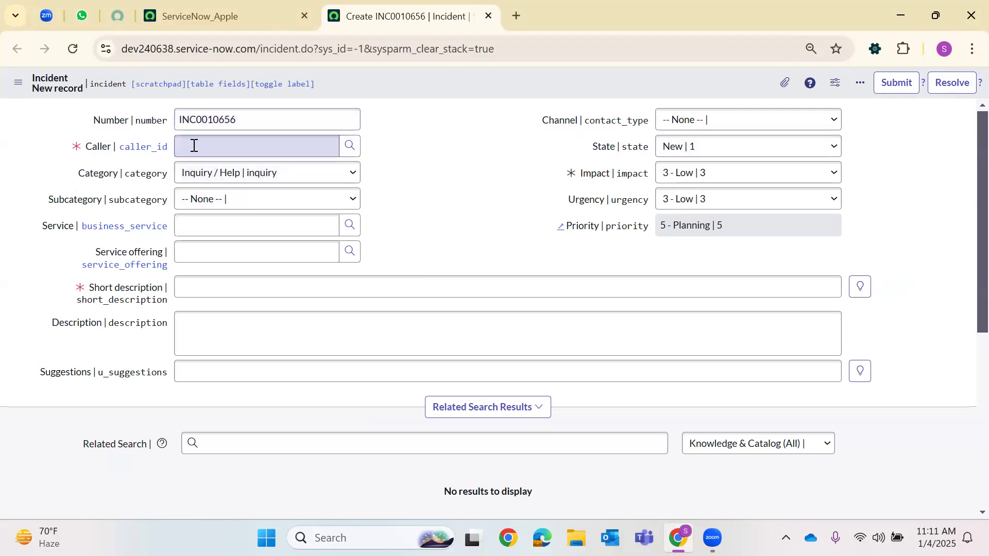
{"action": "left_click", "coordinate": [350, 150]}
{"action": "left_click", "coordinate": [355, 154]}
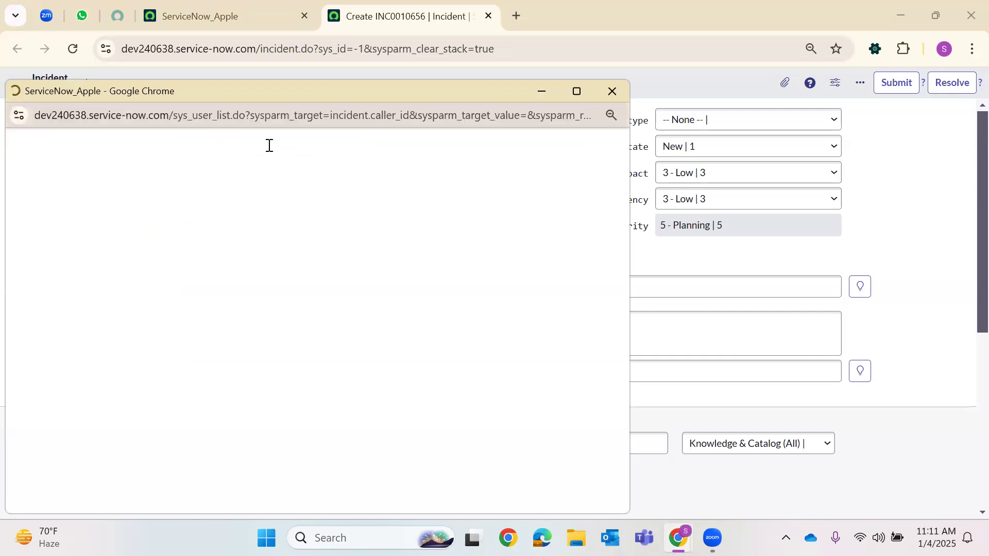
{"action": "left_click_drag", "start_coordinate": [62, 146], "coordinate": [95, 148]}
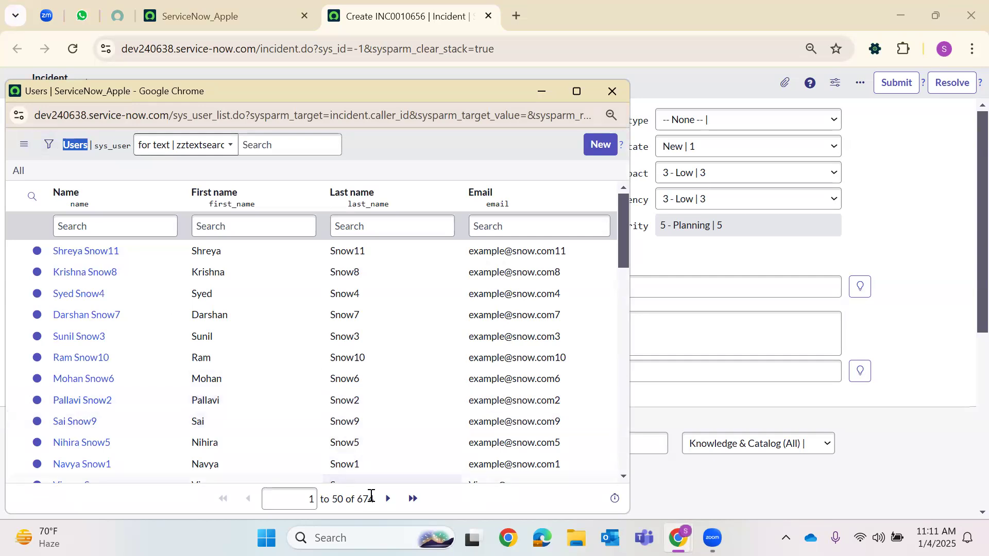
{"action": "scroll", "coordinate": [48, 295], "scroll_direction": "down", "scroll_amount": 15}
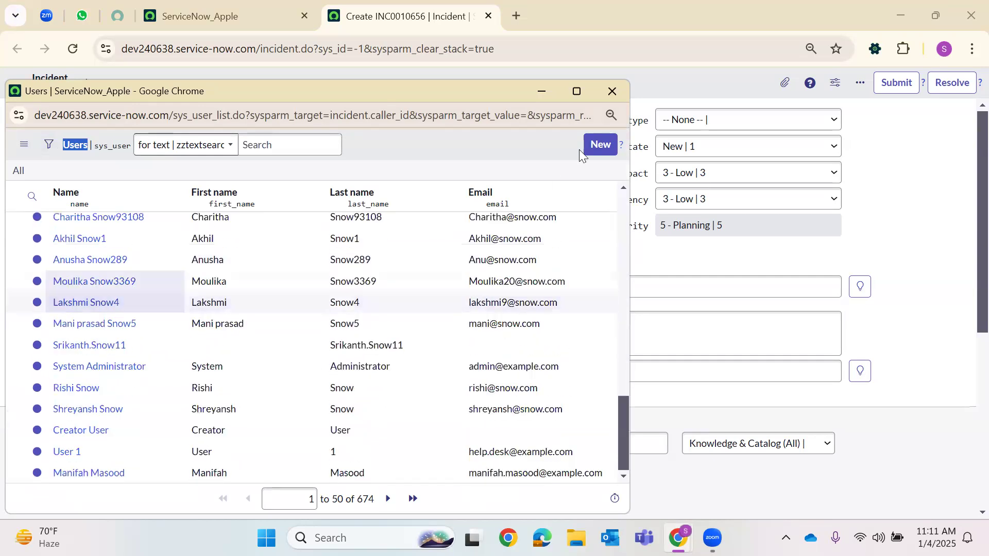
{"action": "left_click", "coordinate": [603, 86]}
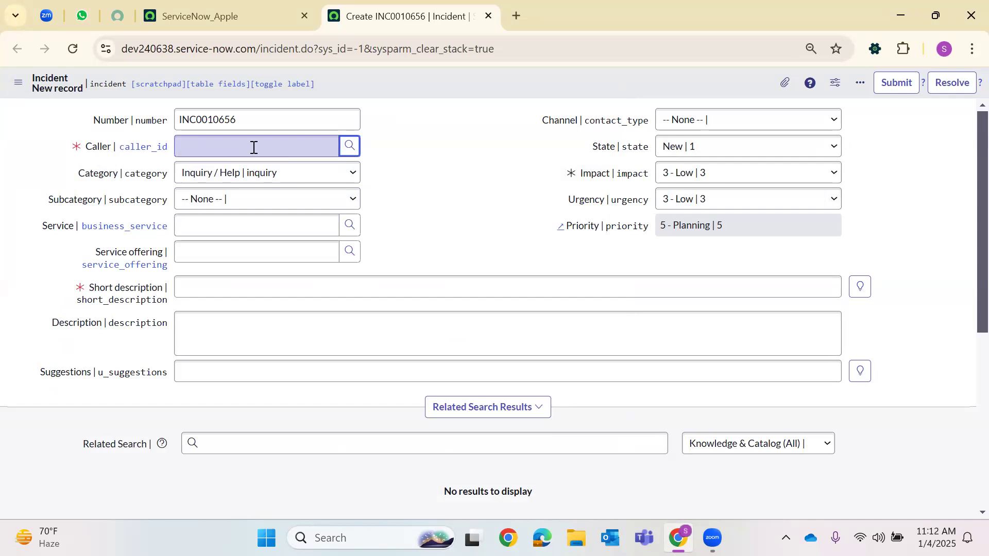
{"action": "double_click", "coordinate": [141, 122]}
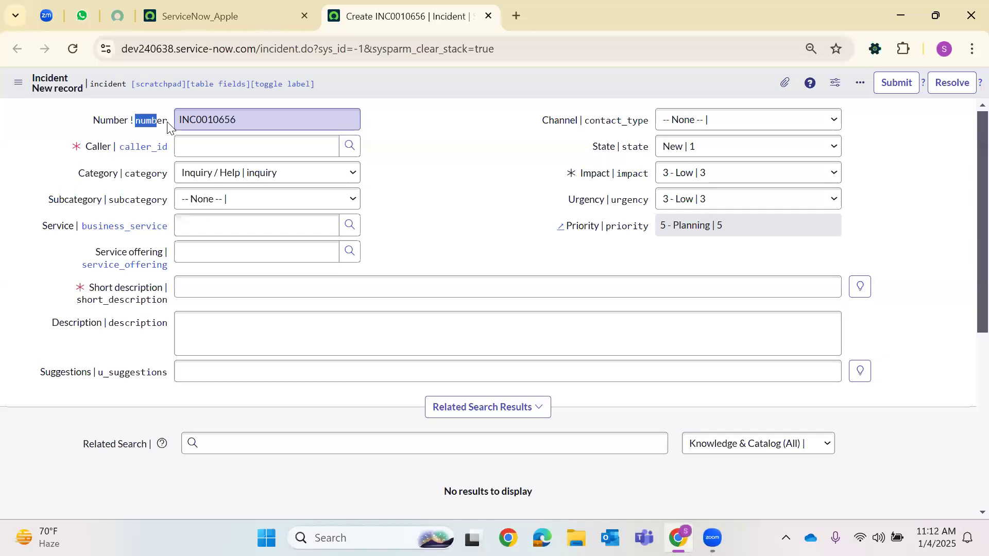
{"action": "left_click", "coordinate": [516, 16]}
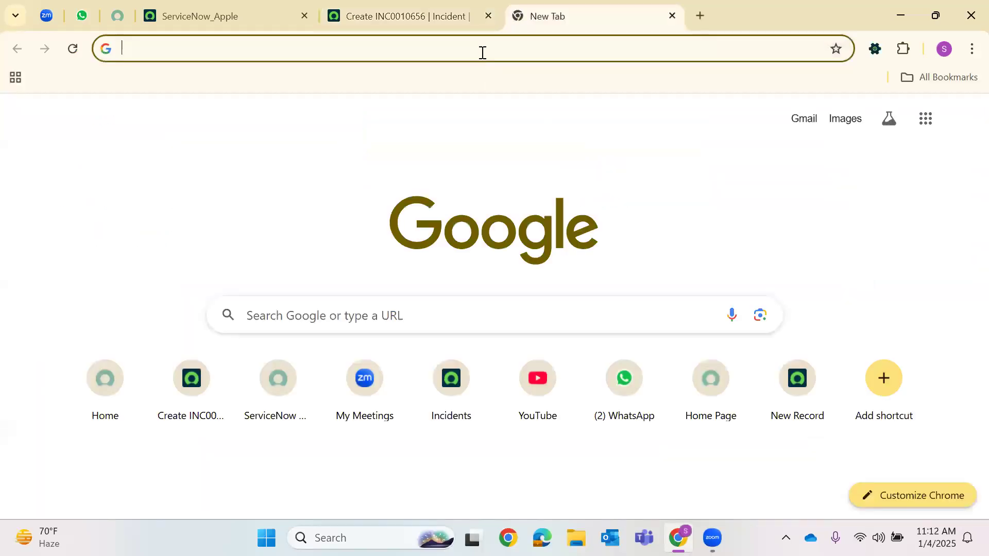
- Search Google for SNUTILS and open the SN Utils Chrome Web Store page
{"action": "left_click", "coordinate": [483, 52]}
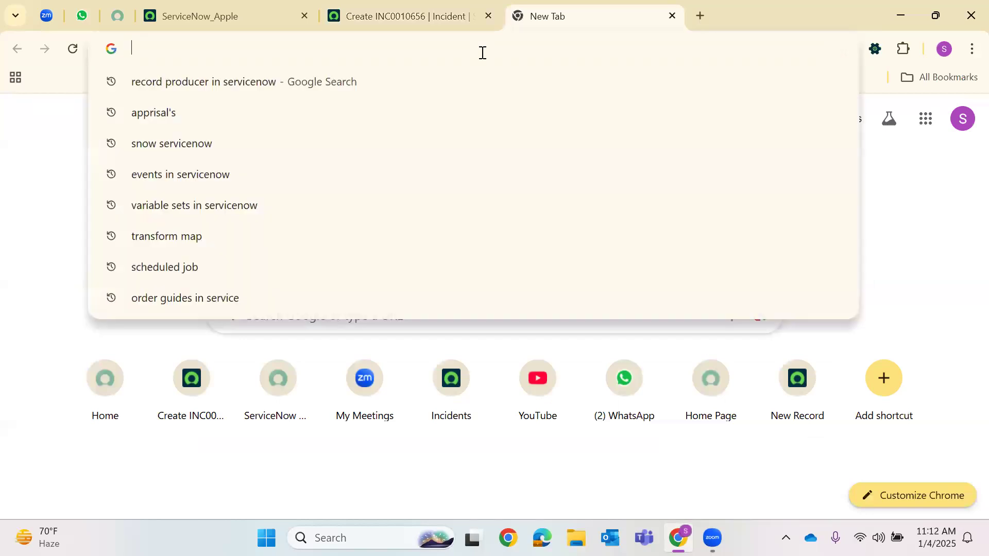
{"action": "type", "text": "SNUTILS"}
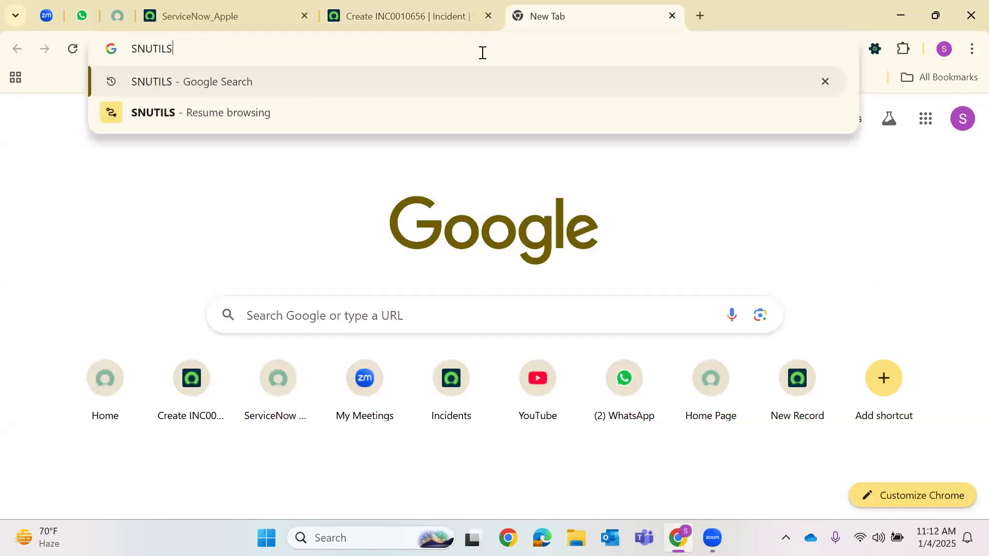
{"action": "key", "text": "Return"}
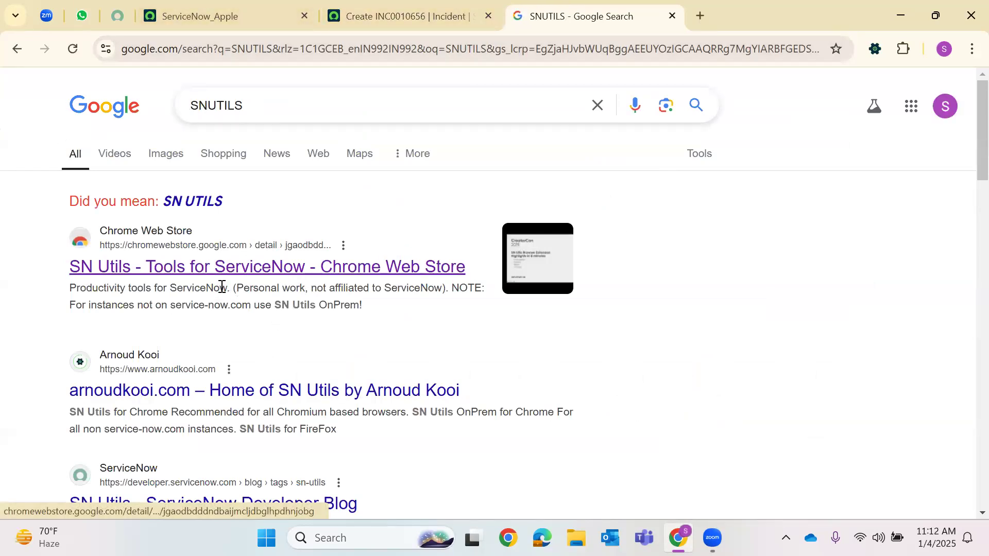
{"action": "left_click", "coordinate": [158, 274]}
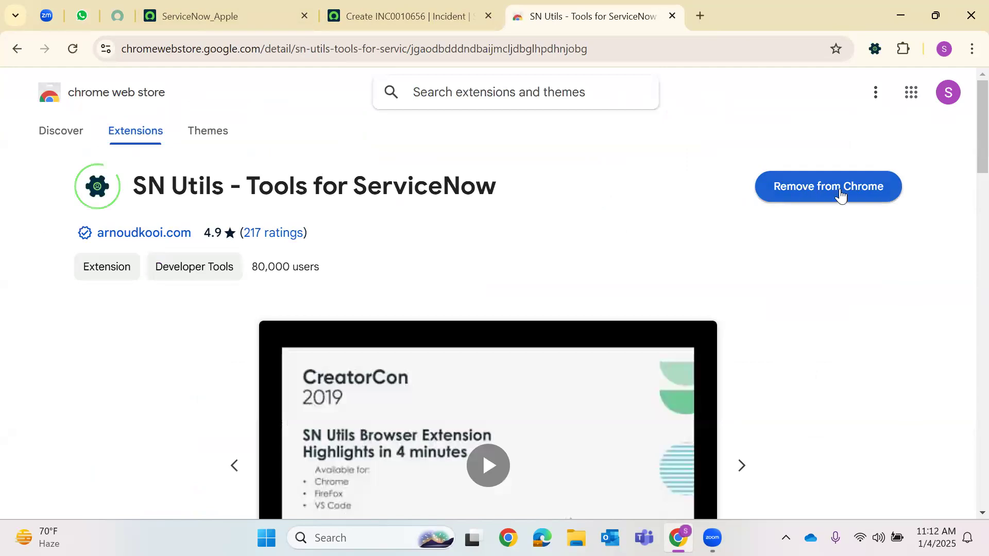
- Open the SN Utils extension panel, then return to the incident form tab
{"action": "left_click", "coordinate": [903, 54]}
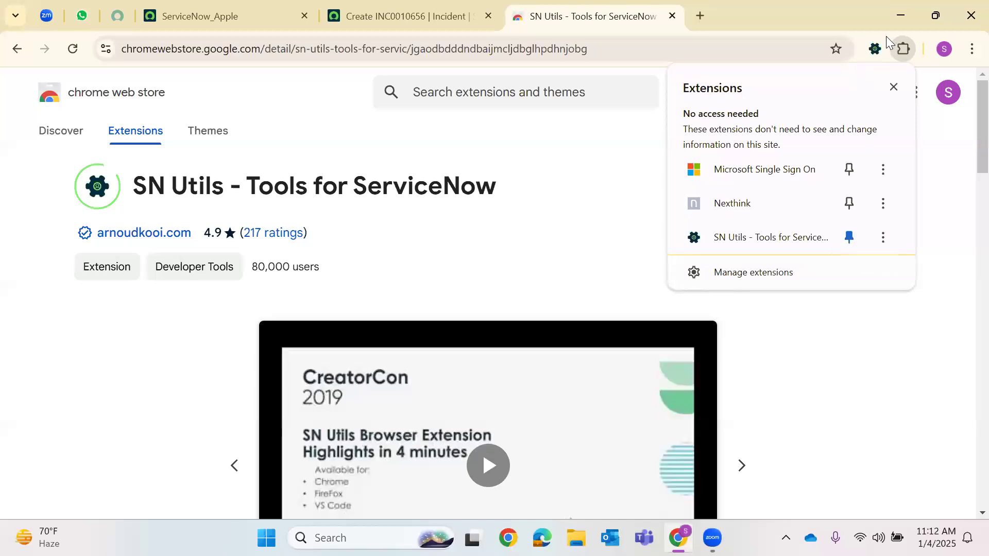
{"action": "left_click", "coordinate": [874, 53]}
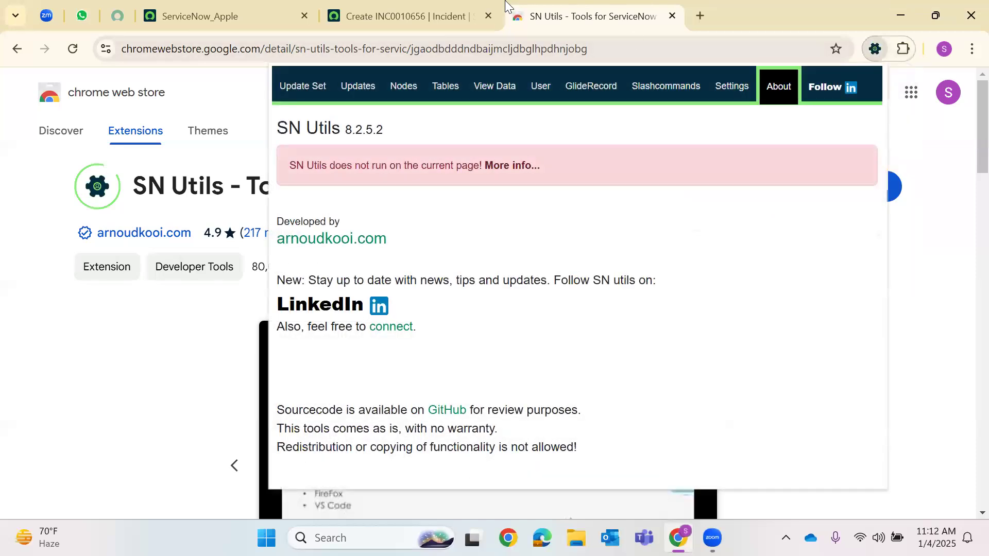
{"action": "left_click", "coordinate": [446, 26]}
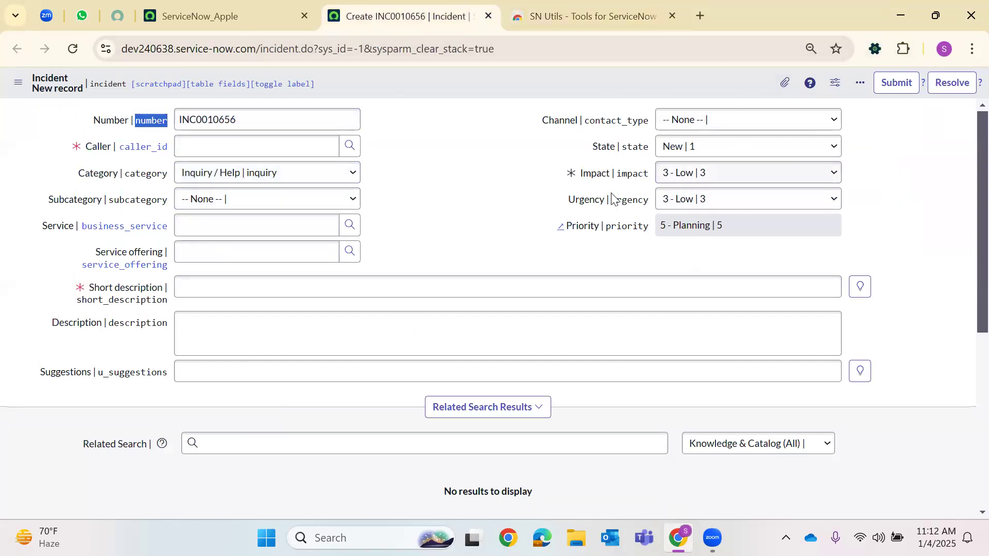
{"action": "left_click", "coordinate": [875, 50]}
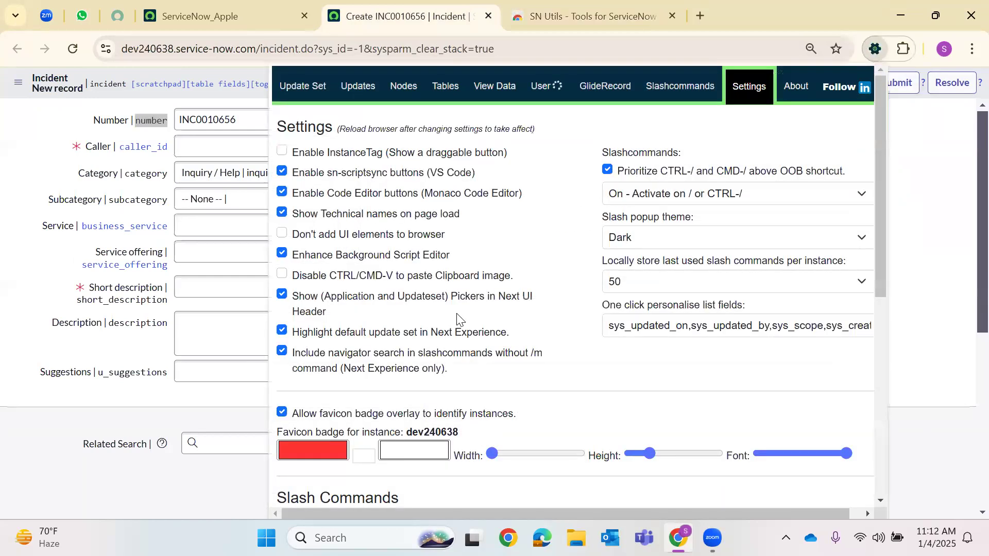
{"action": "mouse_move", "coordinate": [474, 292]}
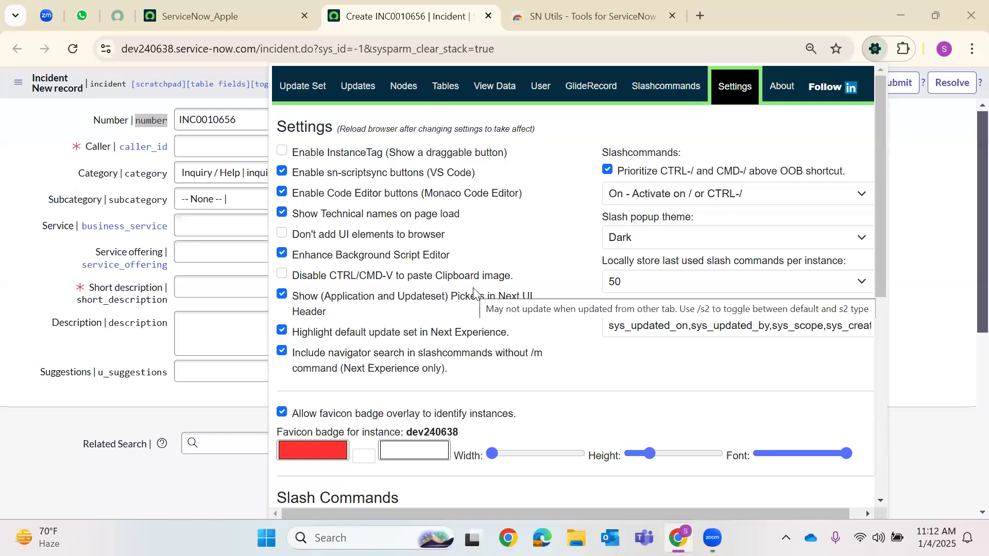
{"action": "left_click", "coordinate": [153, 506]}
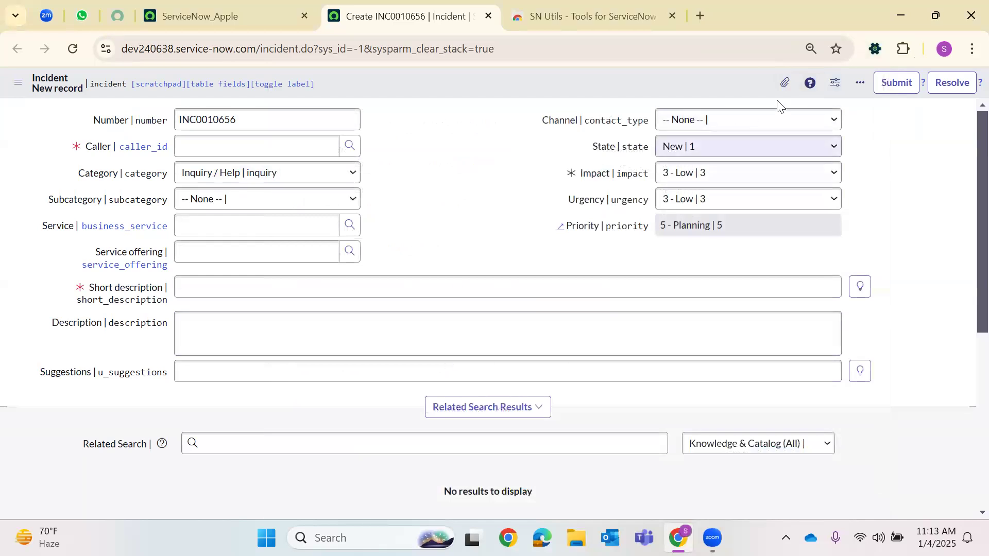
{"action": "left_click", "coordinate": [874, 50]}
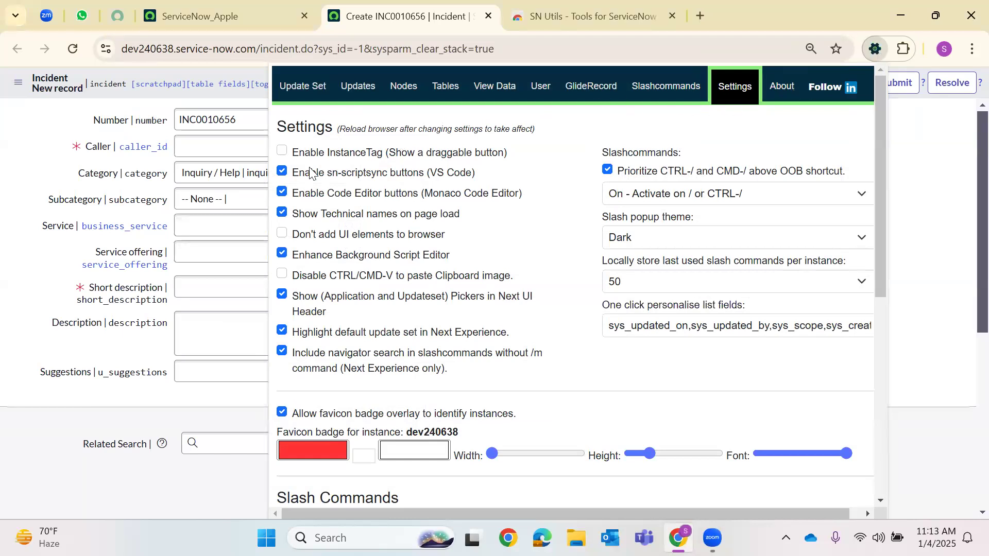
{"action": "left_click_drag", "start_coordinate": [292, 216], "coordinate": [457, 219]}
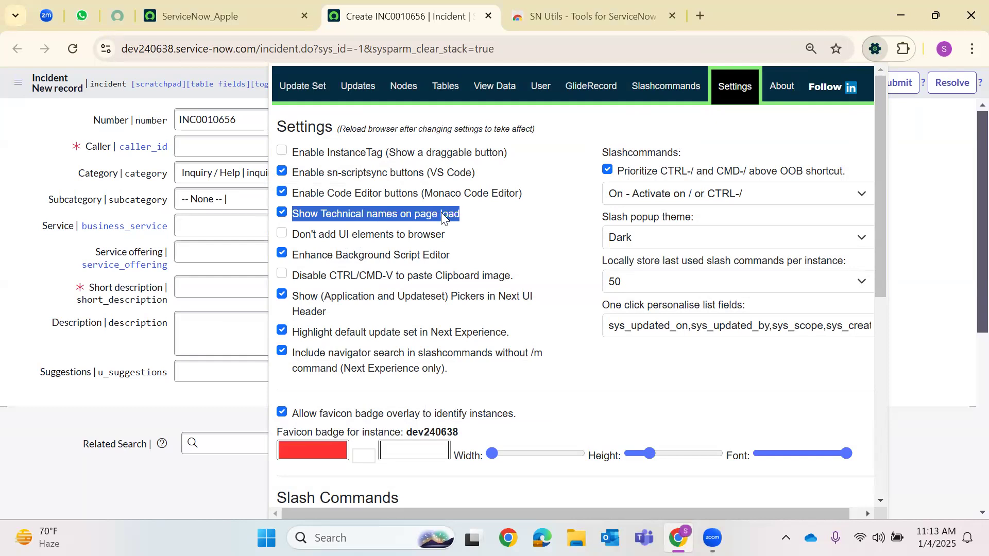
{"action": "left_click", "coordinate": [114, 127]}
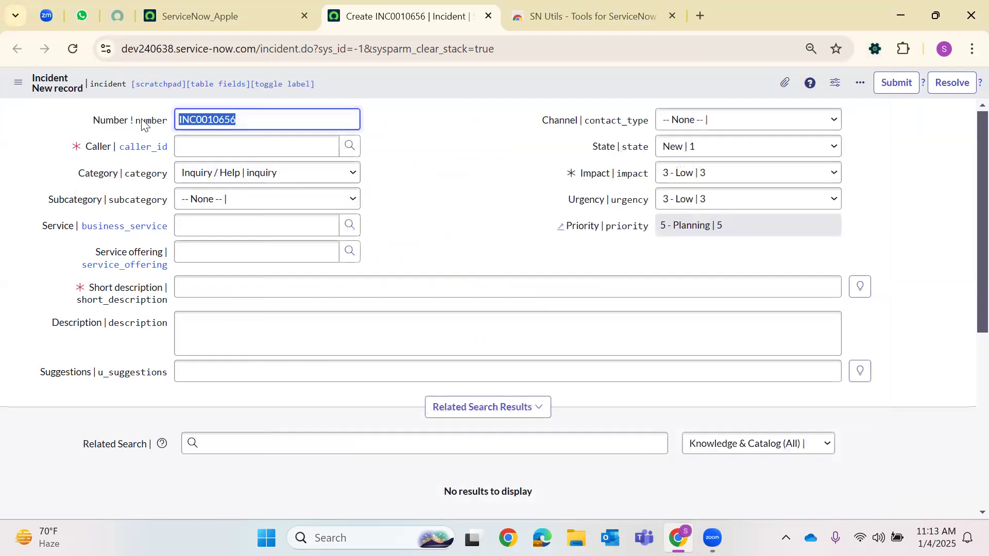
{"action": "double_click", "coordinate": [124, 124]}
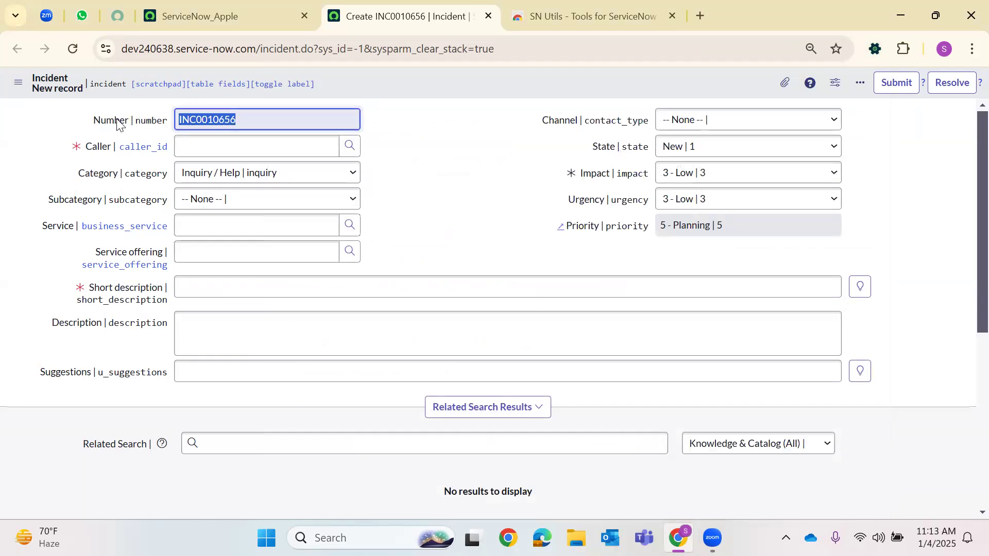
{"action": "left_click", "coordinate": [553, 242]}
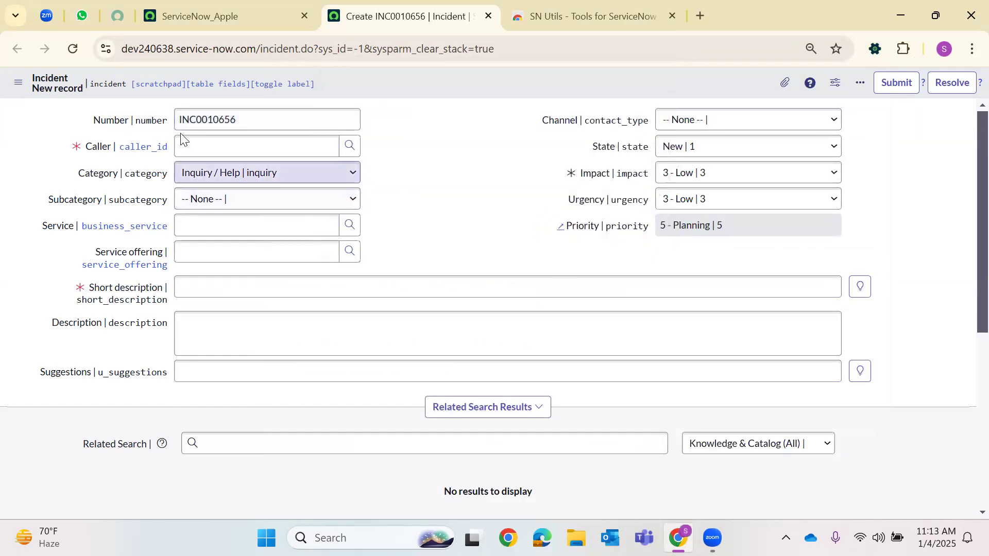
{"action": "double_click", "coordinate": [151, 123]}
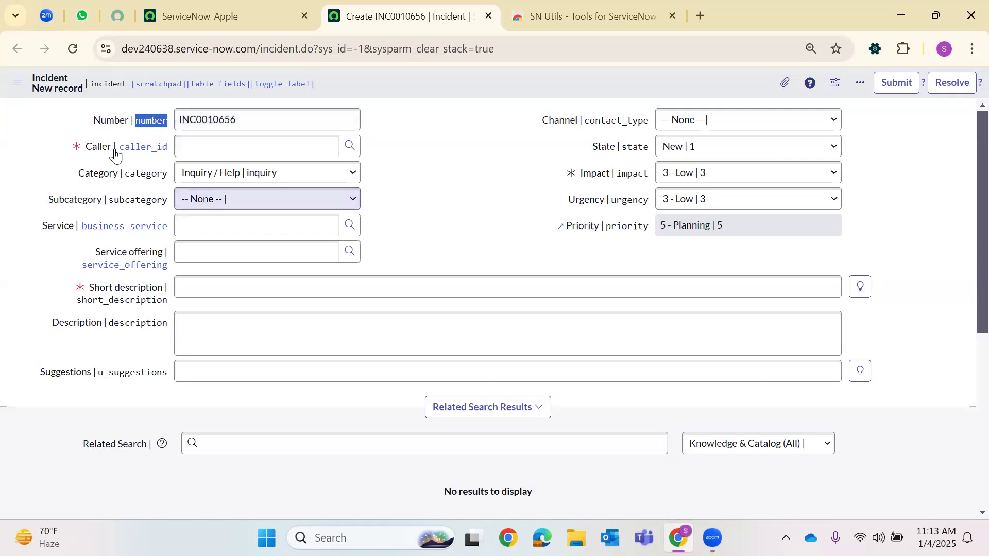
{"action": "mouse_move", "coordinate": [118, 124]}
{"action": "left_mouse_down"}
{"action": "mouse_move", "coordinate": [94, 123]}
{"action": "mouse_move", "coordinate": [129, 125]}
{"action": "left_mouse_up"}
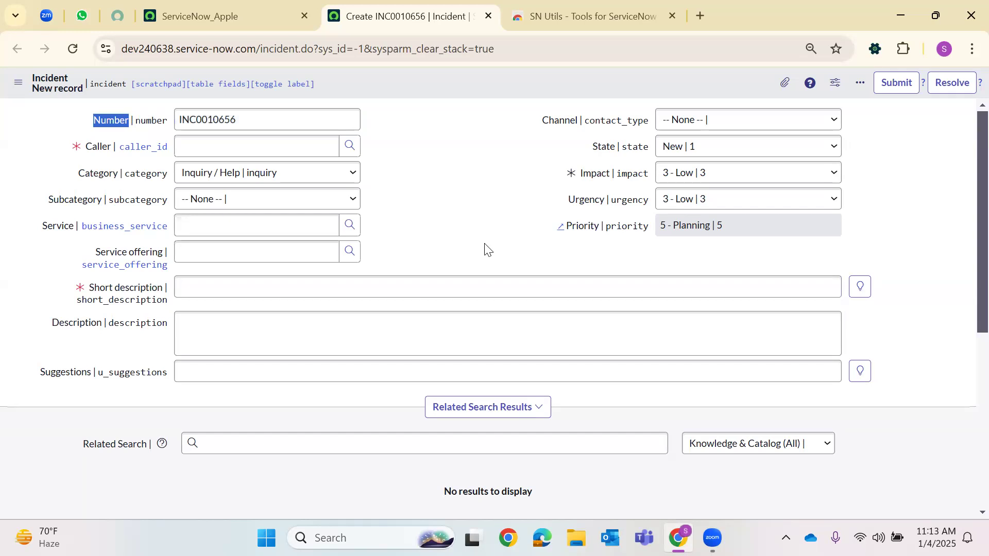
{"action": "left_click", "coordinate": [471, 216]}
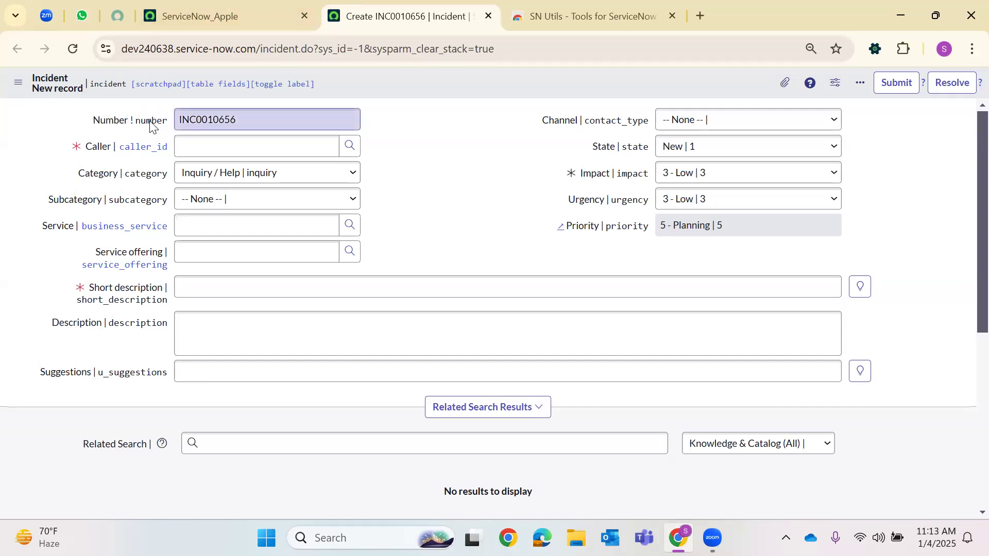
{"action": "left_click", "coordinate": [157, 123]}
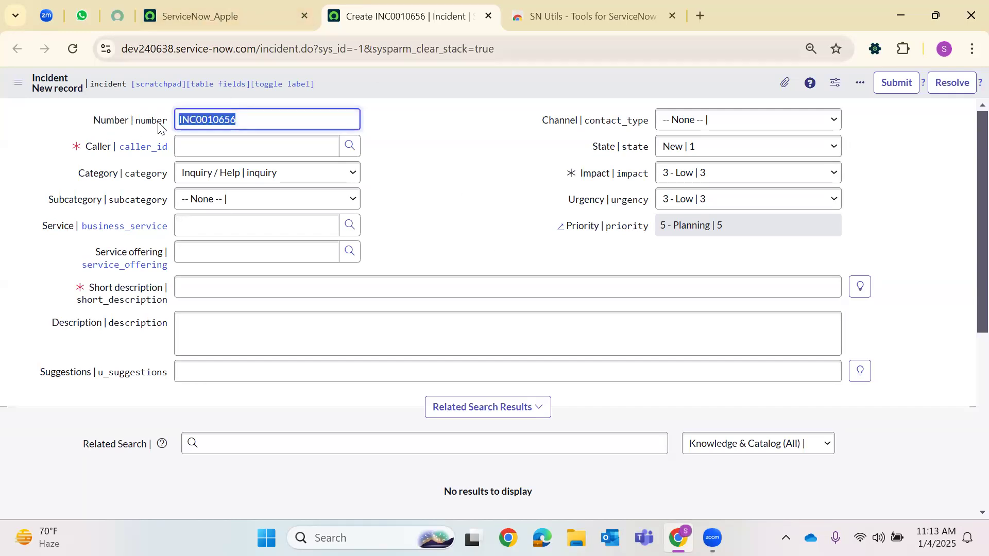
{"action": "left_click", "coordinate": [156, 123]}
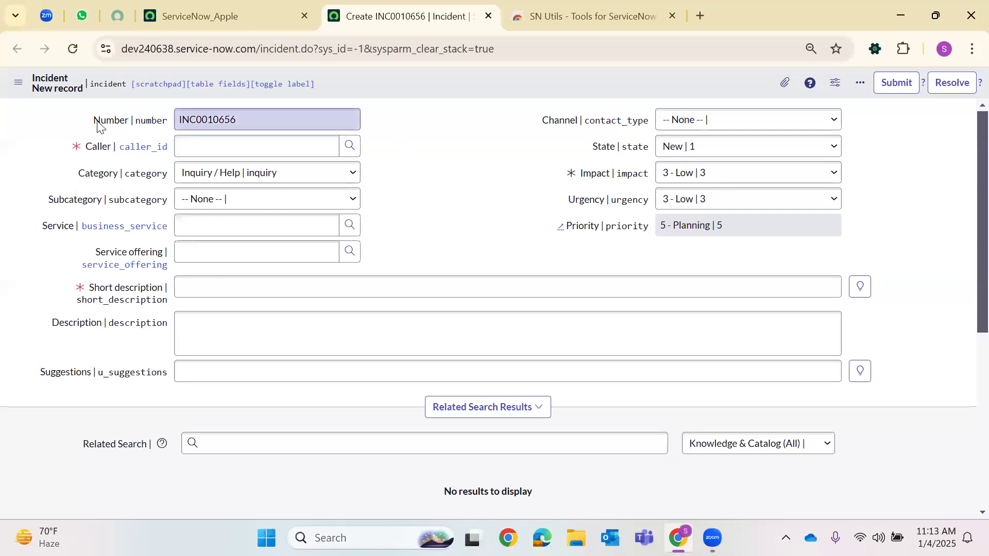
{"action": "double_click", "coordinate": [155, 123]}
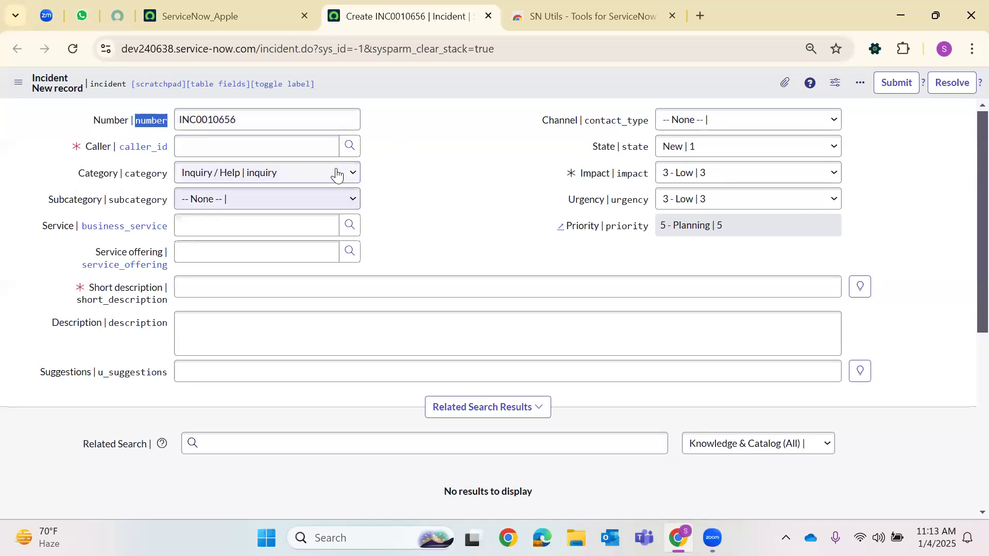
{"action": "left_click", "coordinate": [371, 167]}
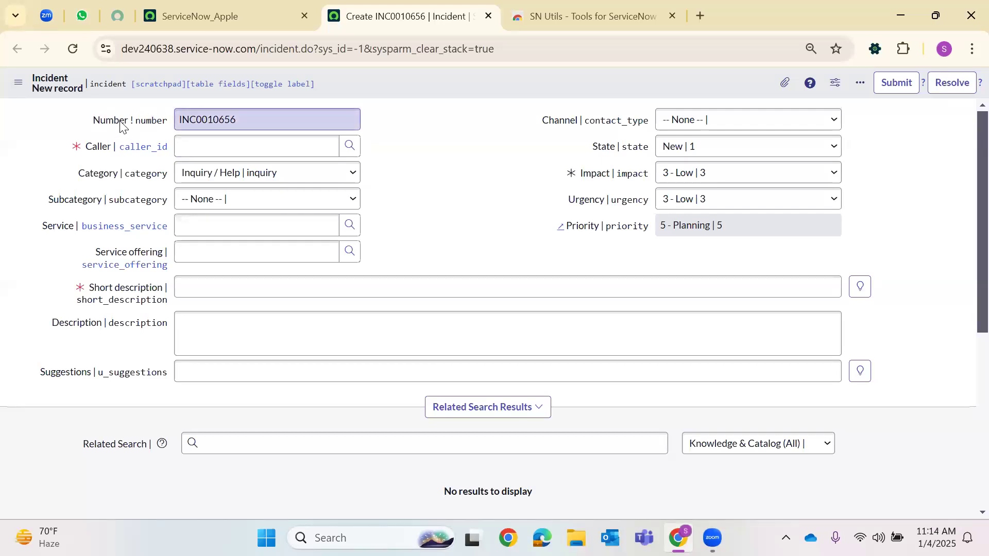
{"action": "double_click", "coordinate": [106, 123]}
{"action": "left_click", "coordinate": [144, 130]}
{"action": "double_click", "coordinate": [153, 124]}
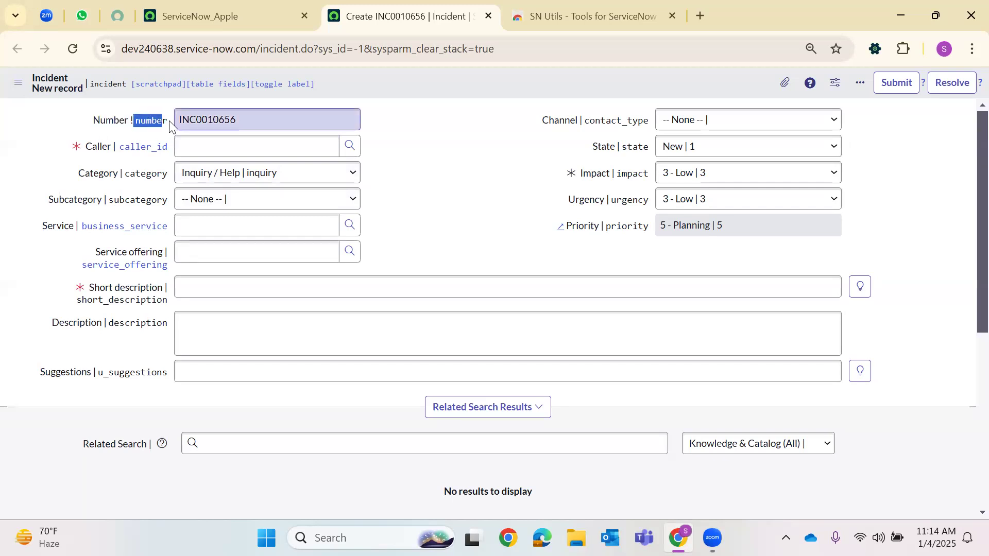
{"action": "left_click", "coordinate": [494, 237]}
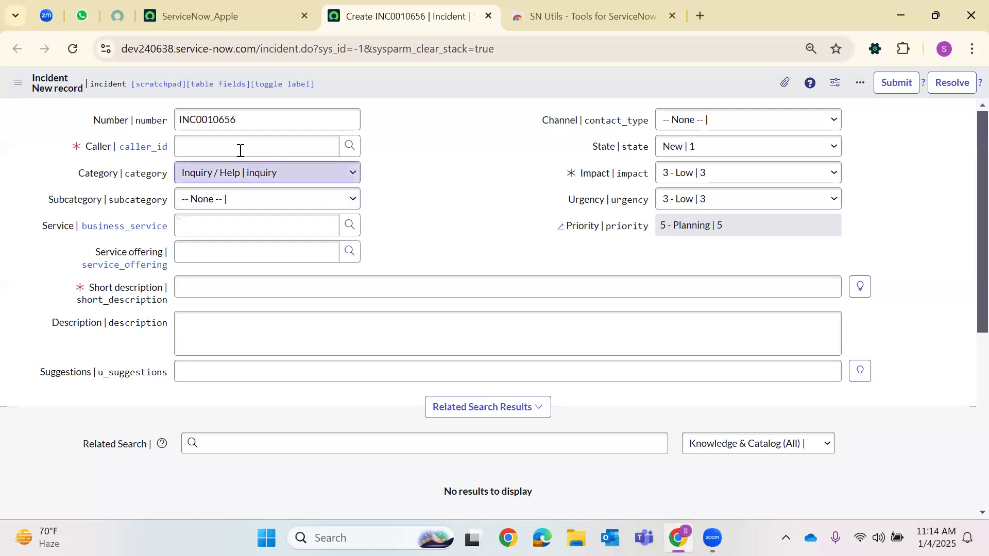
- Browse the Category choices and try Software, checking its subcategory options
{"action": "left_click", "coordinate": [309, 177]}
{"action": "key", "text": "Down"}
{"action": "key", "text": "Down"}
{"action": "key", "text": "Down"}
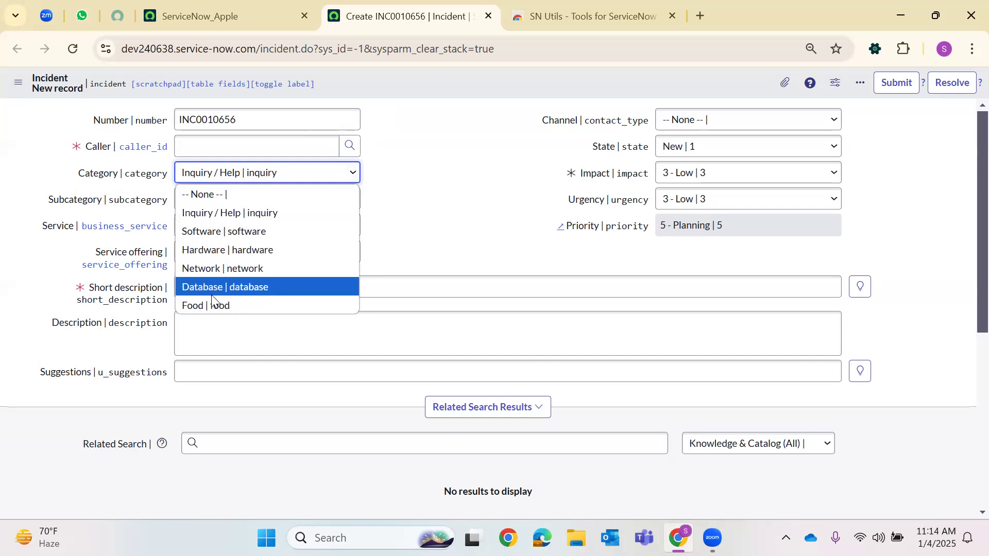
{"action": "left_click", "coordinate": [186, 207]}
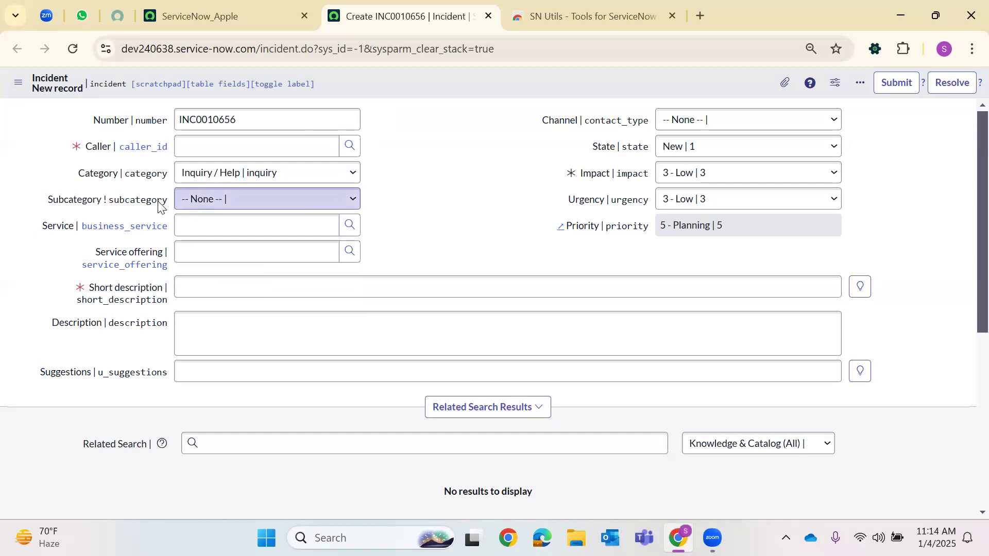
{"action": "left_click", "coordinate": [220, 175]}
{"action": "left_click", "coordinate": [221, 175]}
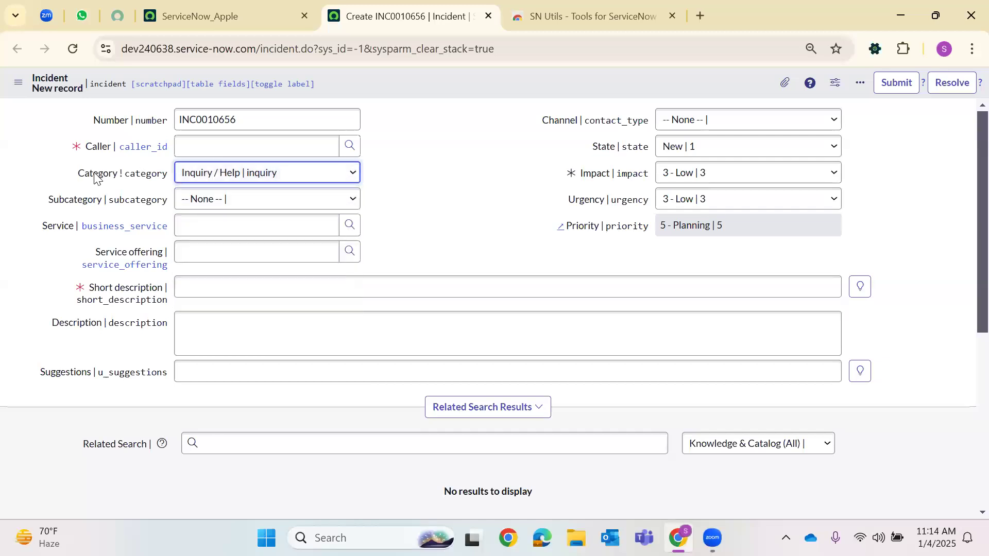
{"action": "left_click", "coordinate": [222, 208]}
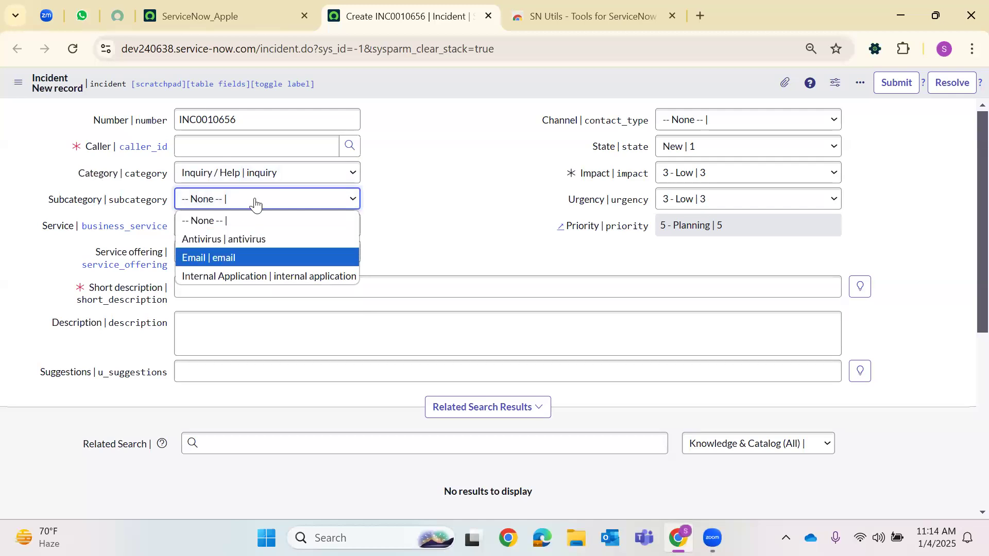
{"action": "left_click", "coordinate": [261, 172]}
{"action": "left_click", "coordinate": [249, 230]}
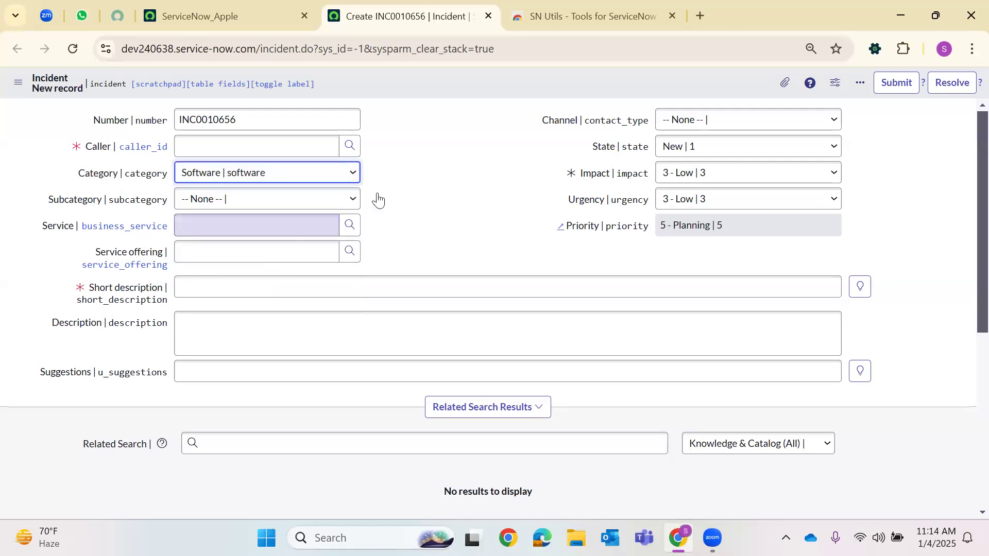
{"action": "left_click", "coordinate": [260, 203]}
{"action": "left_click", "coordinate": [389, 242]}
{"action": "left_click", "coordinate": [249, 202]}
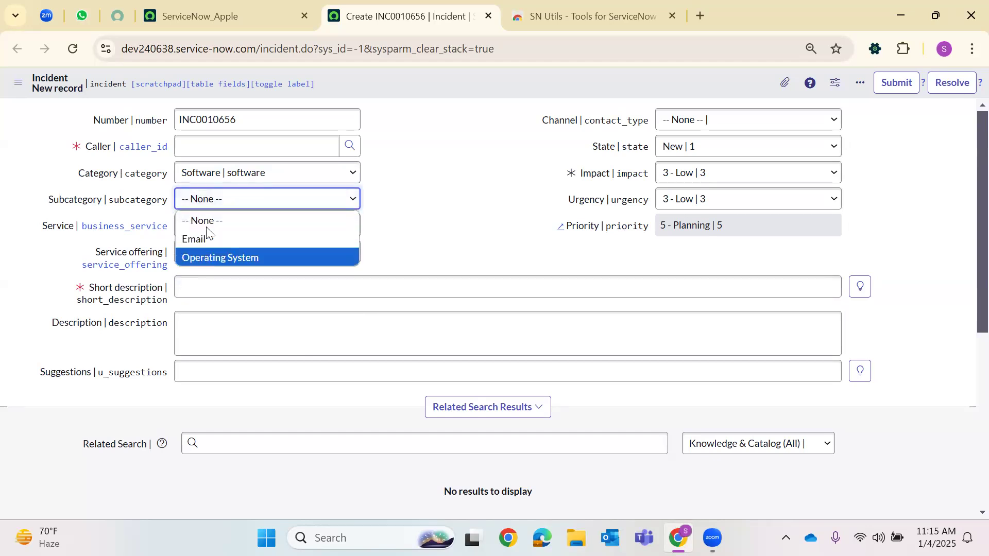
- Try Hardware and then Network as Category, viewing each one's subcategories
{"action": "left_click", "coordinate": [249, 174]}
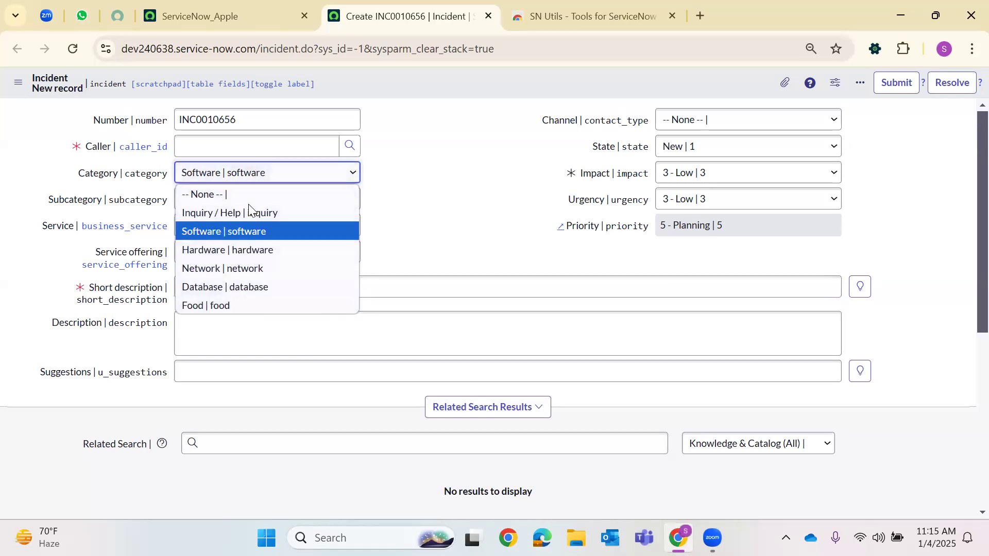
{"action": "left_click", "coordinate": [227, 251]}
{"action": "left_click", "coordinate": [300, 202]}
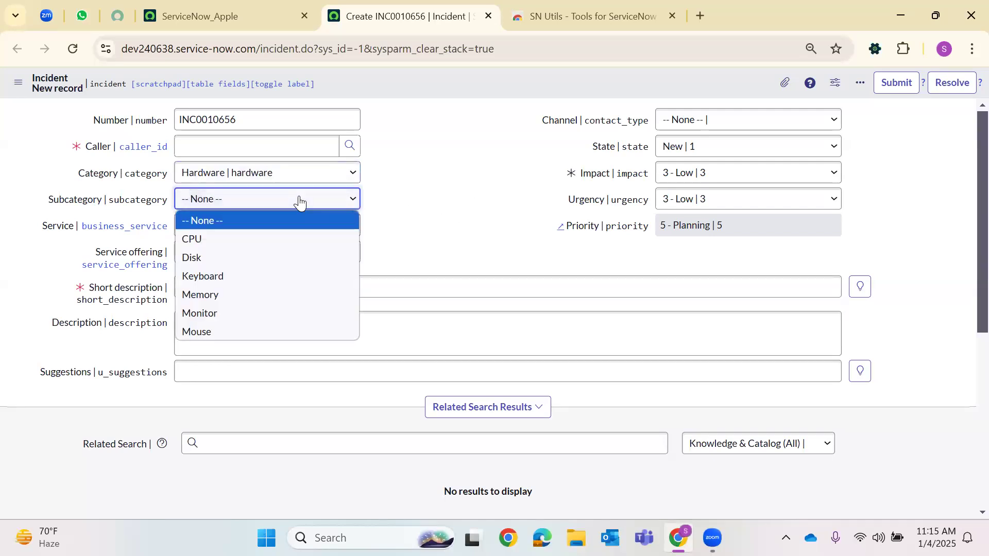
{"action": "left_click", "coordinate": [238, 175]}
{"action": "left_click", "coordinate": [206, 267]}
{"action": "left_click", "coordinate": [261, 200]}
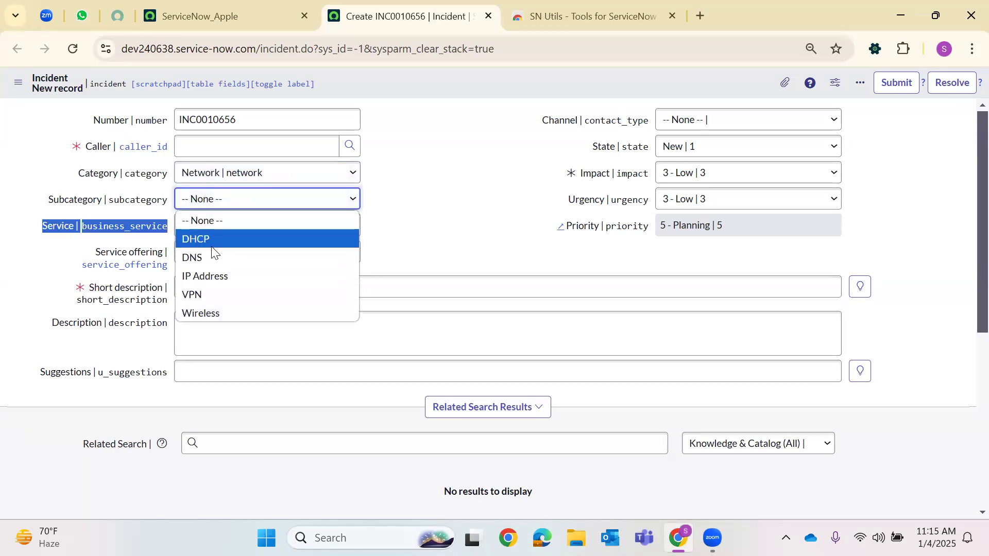
- Try Database as Category and view its subcategories without picking one
{"action": "left_click", "coordinate": [433, 224]}
{"action": "left_click", "coordinate": [242, 178]}
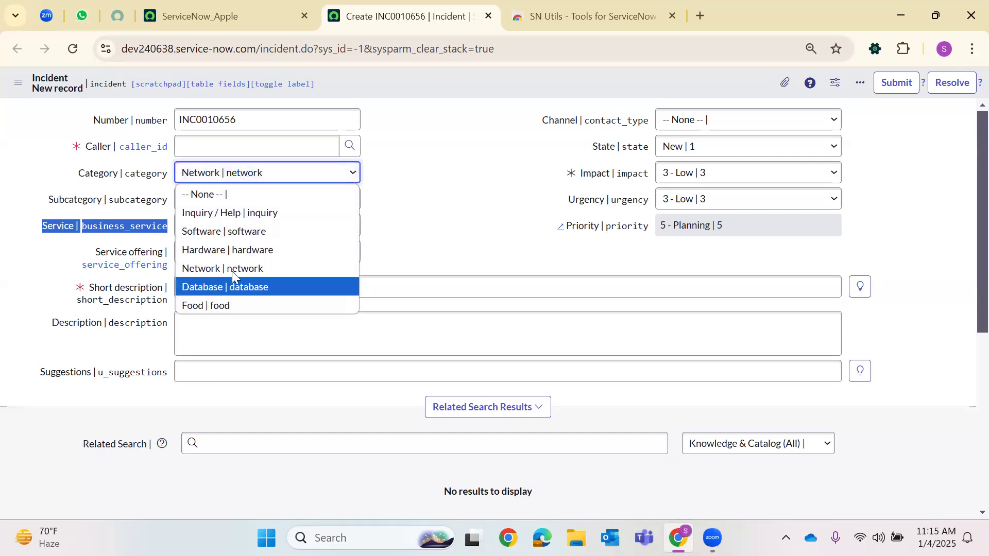
{"action": "left_click", "coordinate": [211, 287]}
{"action": "left_click", "coordinate": [304, 199]}
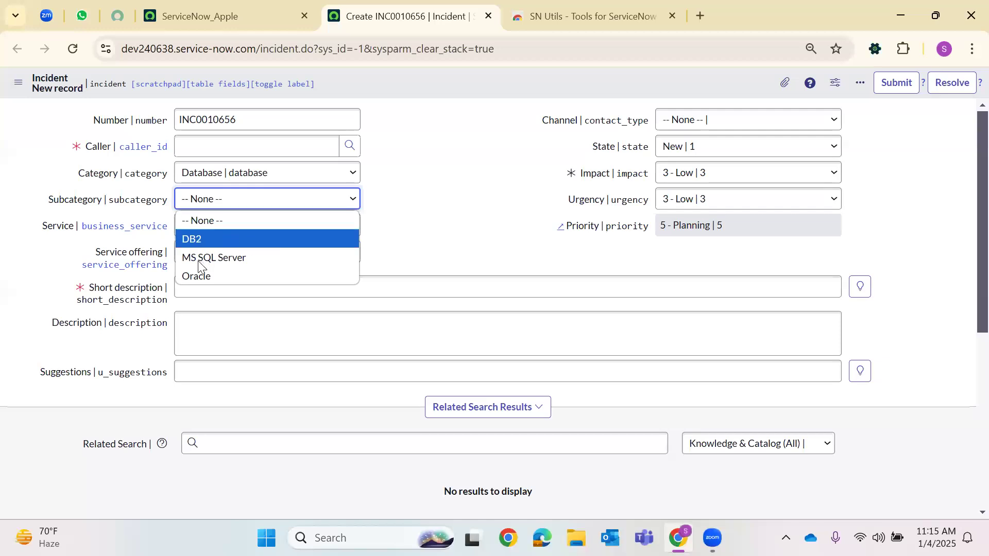
{"action": "left_click", "coordinate": [409, 226]}
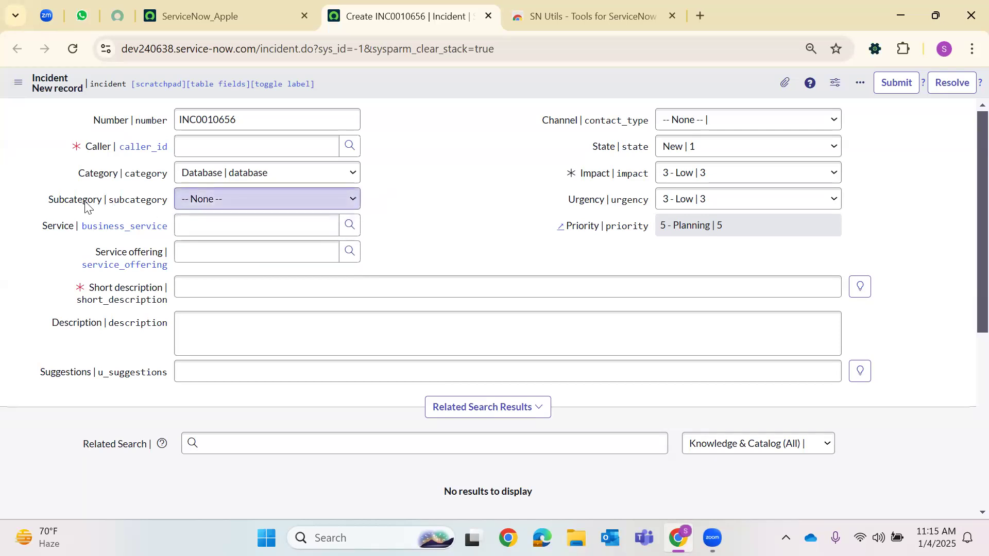
- Settle on Category Database with Subcategory left at None, then highlight the Service labels
{"action": "left_click", "coordinate": [203, 174]}
{"action": "left_click", "coordinate": [204, 251]}
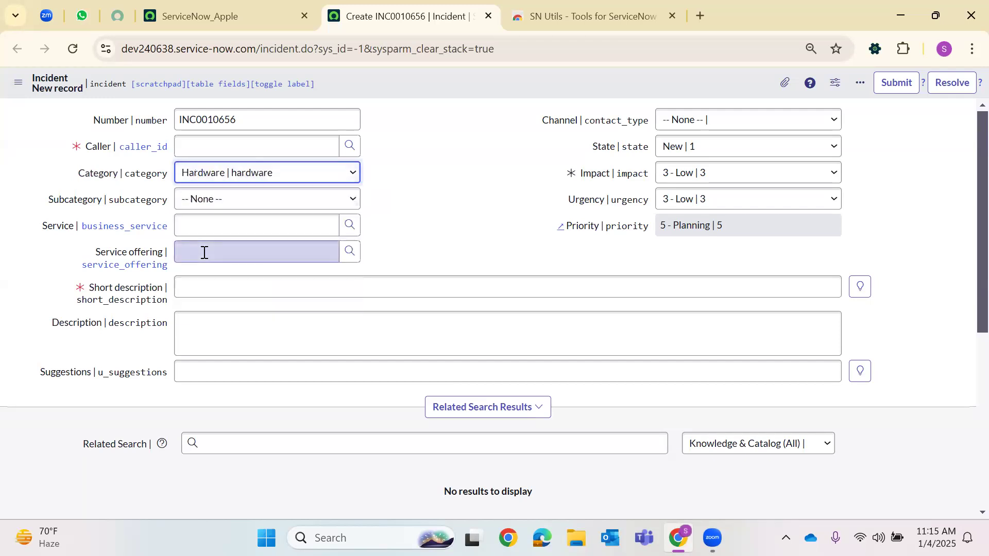
{"action": "left_click", "coordinate": [216, 174]}
{"action": "left_click", "coordinate": [211, 287]}
{"action": "left_click", "coordinate": [217, 203]}
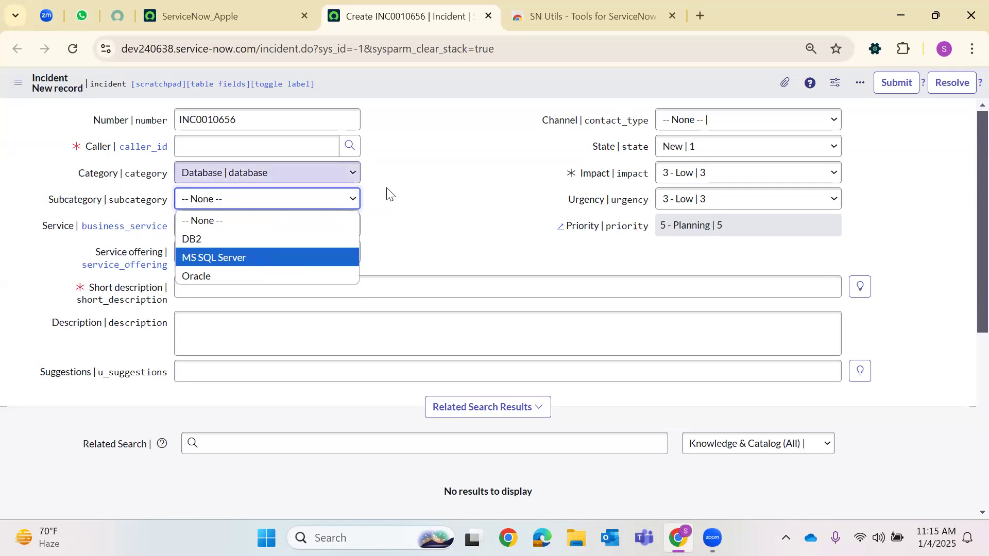
{"action": "left_click", "coordinate": [151, 167]}
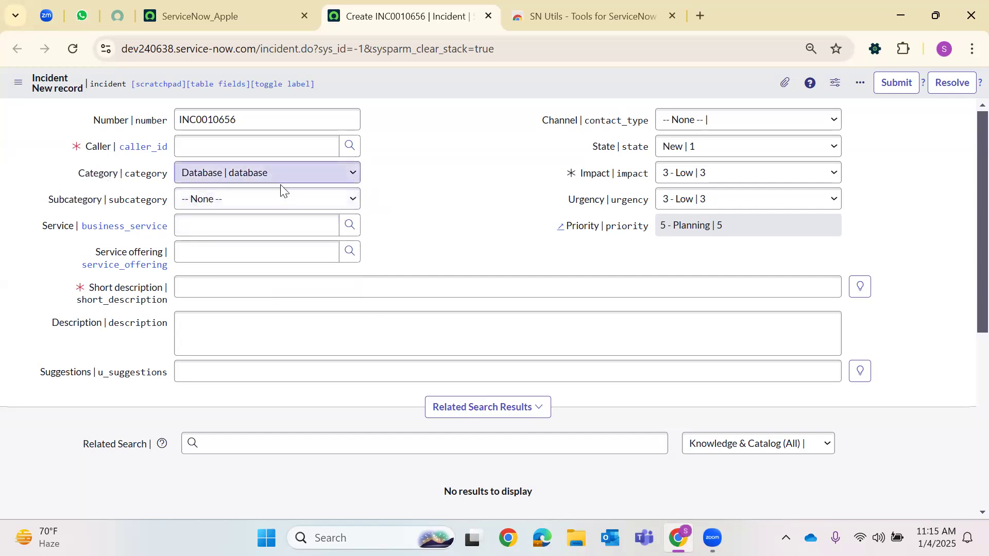
{"action": "left_click_drag", "start_coordinate": [37, 227], "coordinate": [75, 228]}
{"action": "left_click_drag", "start_coordinate": [165, 253], "coordinate": [417, 252]}
{"action": "left_click", "coordinate": [372, 261]}
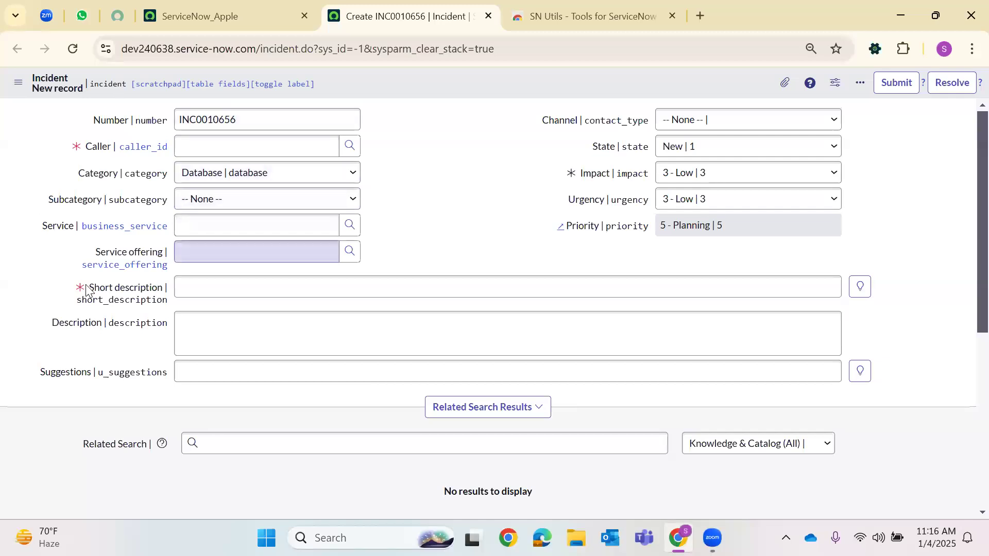
{"action": "left_click", "coordinate": [181, 287]}
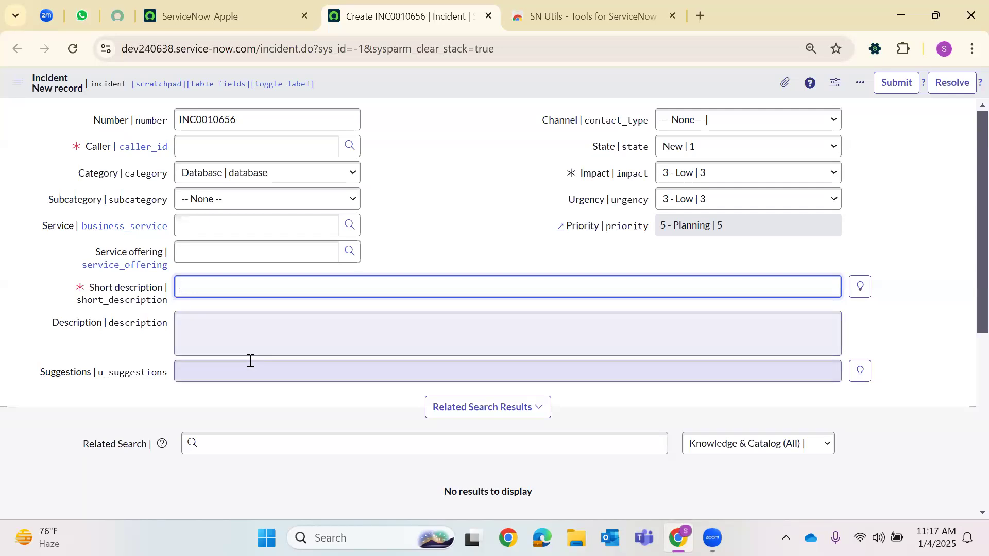
{"action": "left_click", "coordinate": [689, 124]}
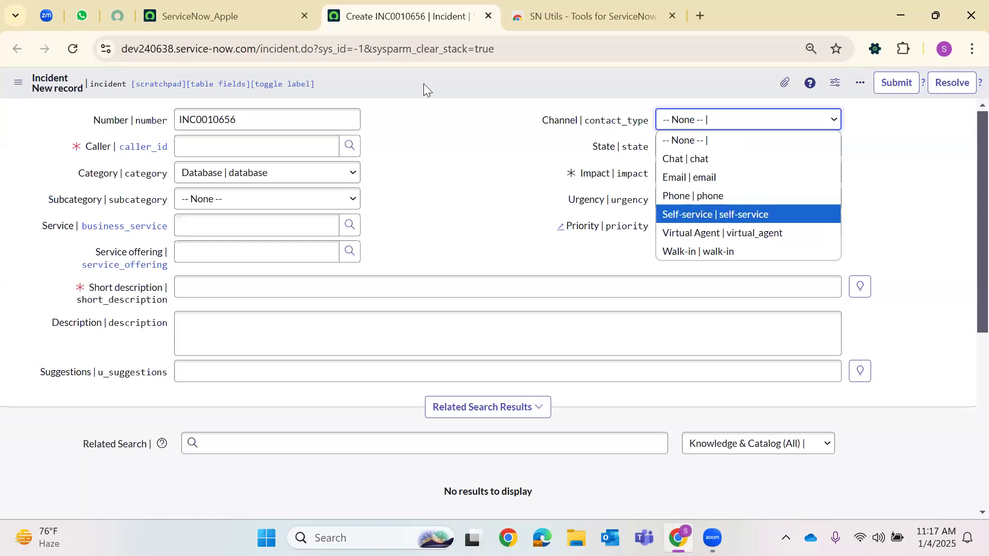
{"action": "left_click_drag", "start_coordinate": [260, 52], "coordinate": [120, 52]}
{"action": "key", "text": "ctrl+c"}
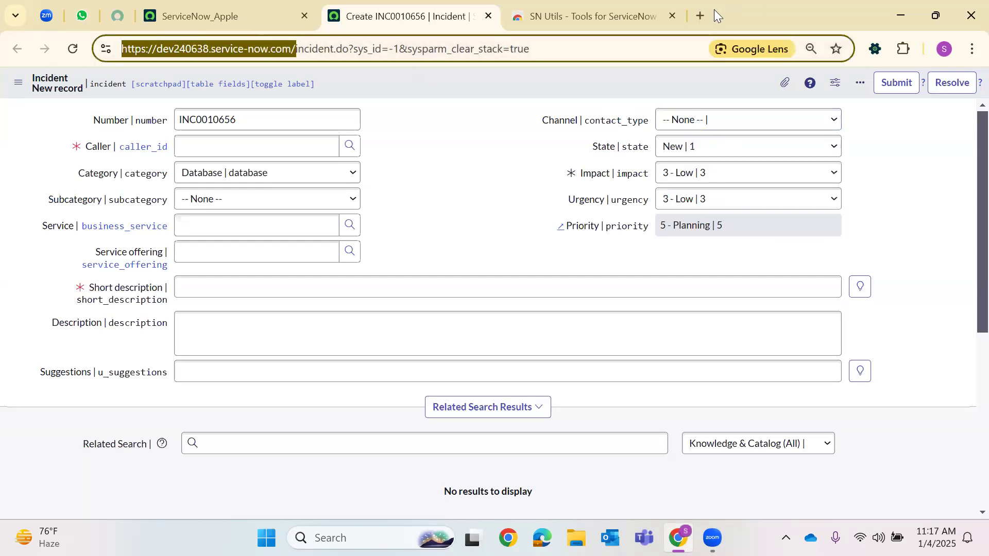
- Open the Service Portal in a new tab at the instance address plus /sp
{"action": "left_click", "coordinate": [699, 16]}
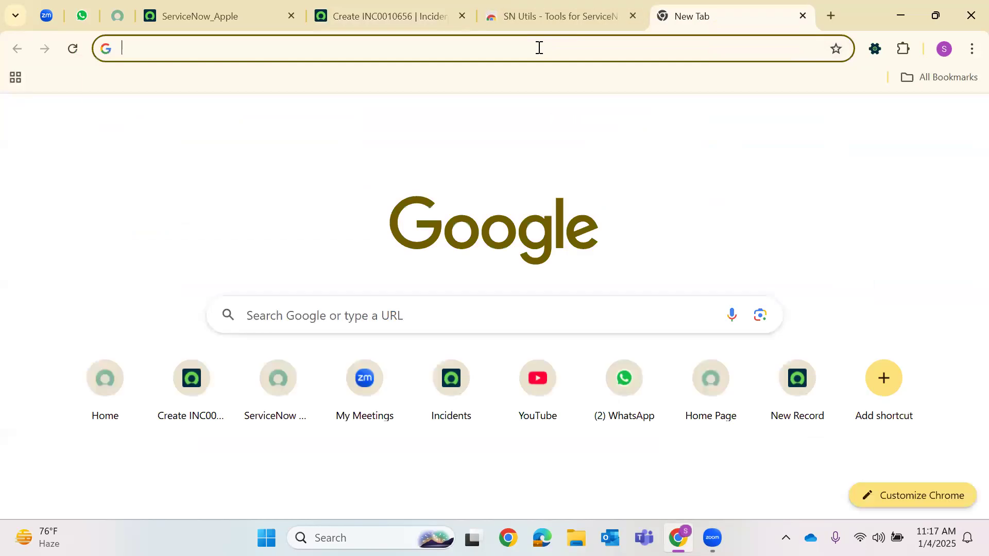
{"action": "key", "text": "ctrl+v"}
{"action": "type", "text": "so"}
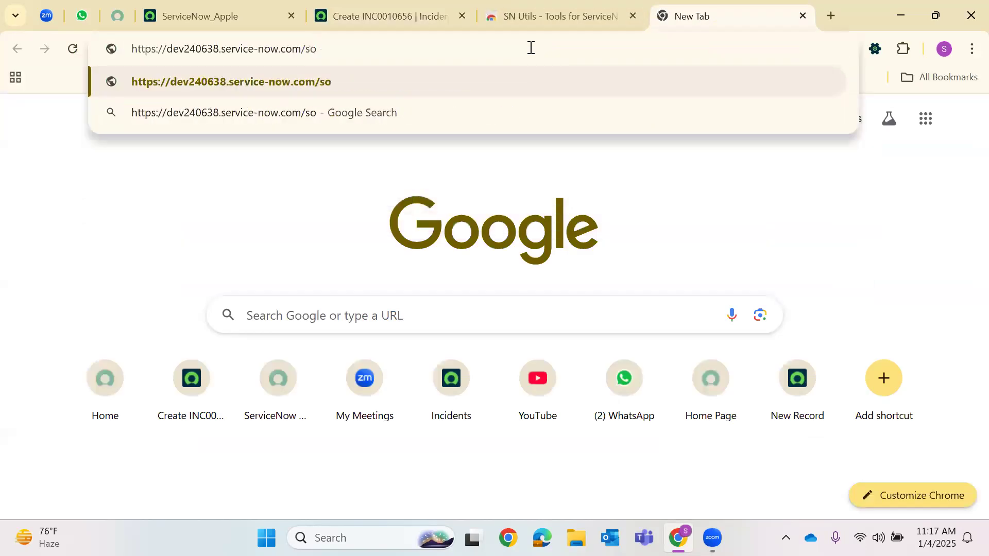
{"action": "key", "text": "BackSpace"}
{"action": "type", "text": "p"}
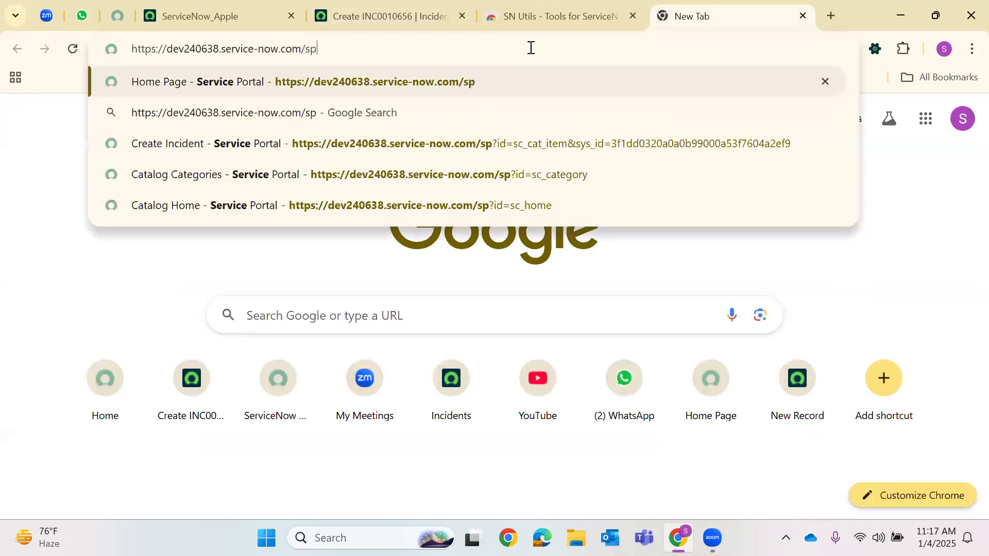
{"action": "left_click", "coordinate": [632, 15]}
{"action": "key", "text": "ctrl+shift+Tab"}
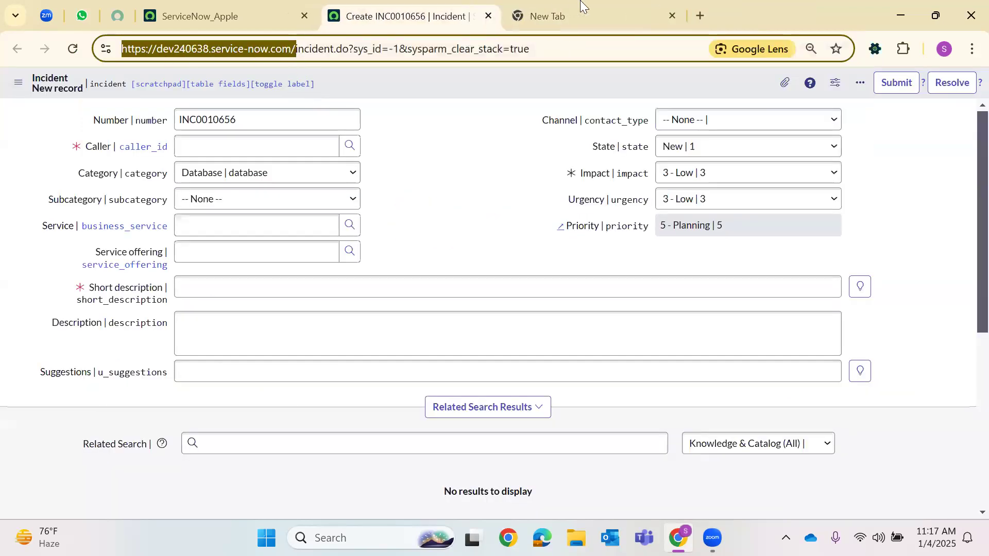
{"action": "key", "text": "ctrl+Tab"}
{"action": "left_click", "coordinate": [297, 49]}
{"action": "key", "text": "shift+End"}
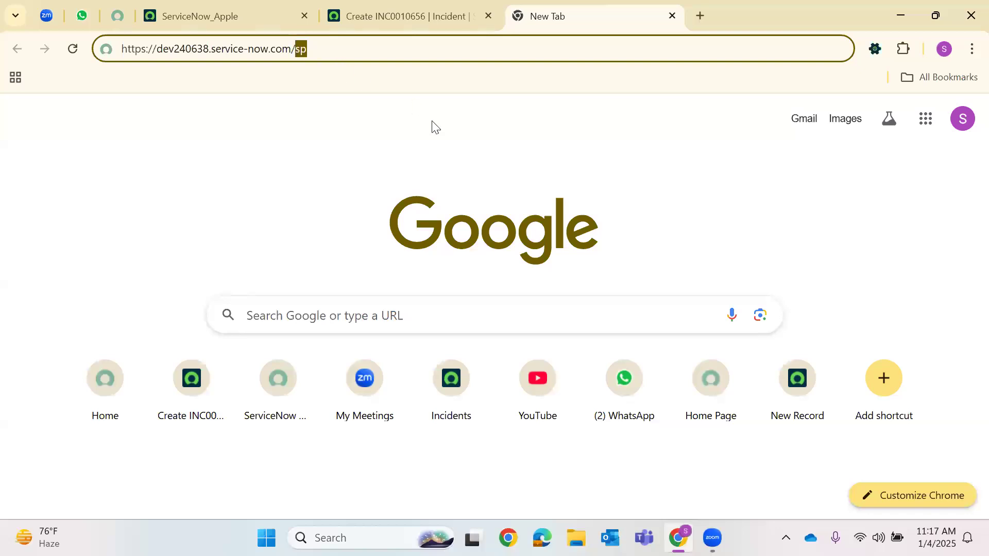
{"action": "left_click", "coordinate": [435, 128]}
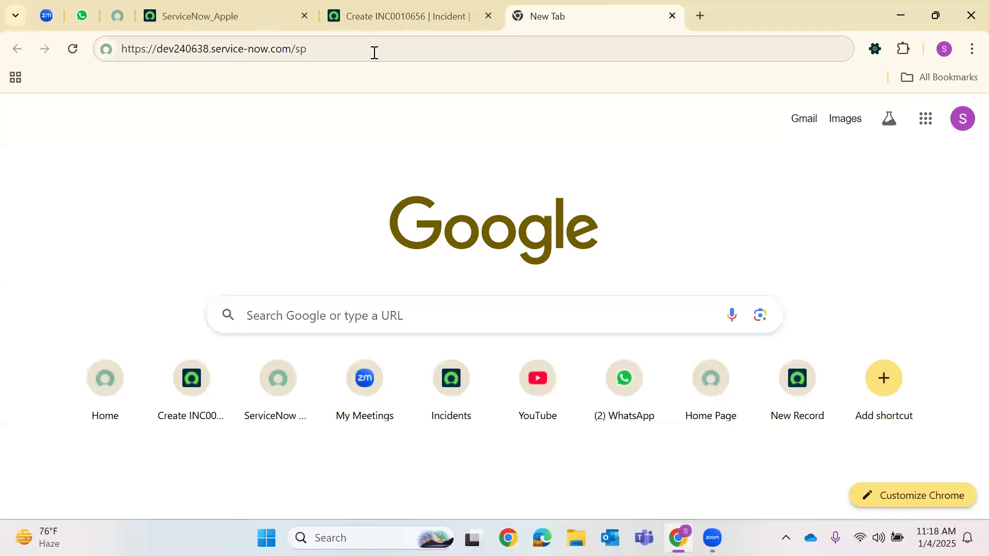
{"action": "left_click", "coordinate": [391, 58]}
{"action": "left_click", "coordinate": [395, 54]}
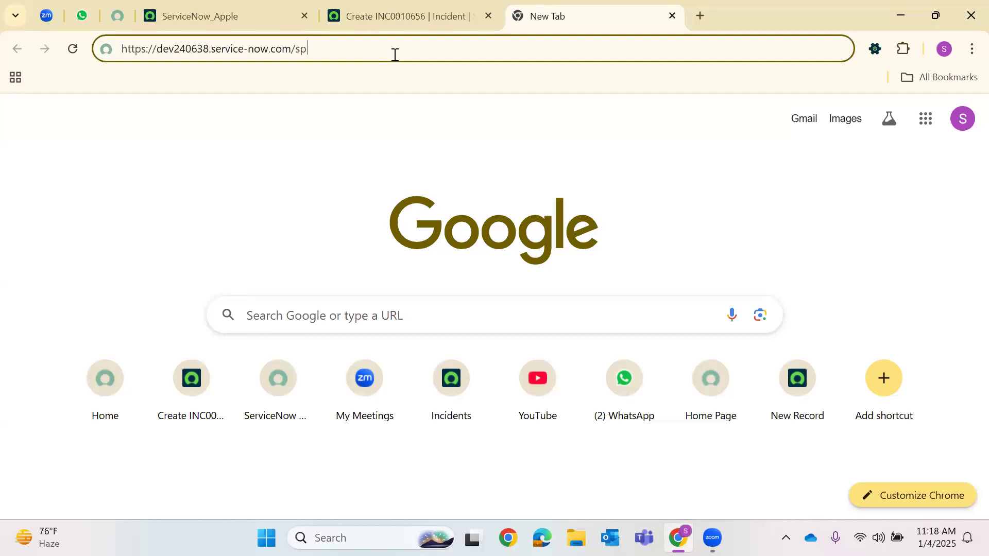
{"action": "key", "text": "Return"}
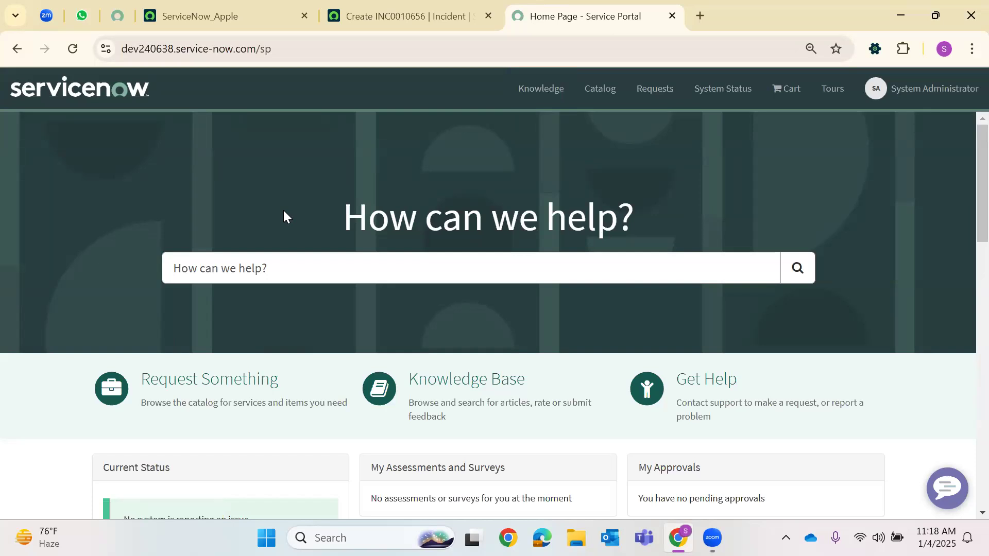
- Search the portal for 'Create Incident'
{"action": "left_click", "coordinate": [401, 16]}
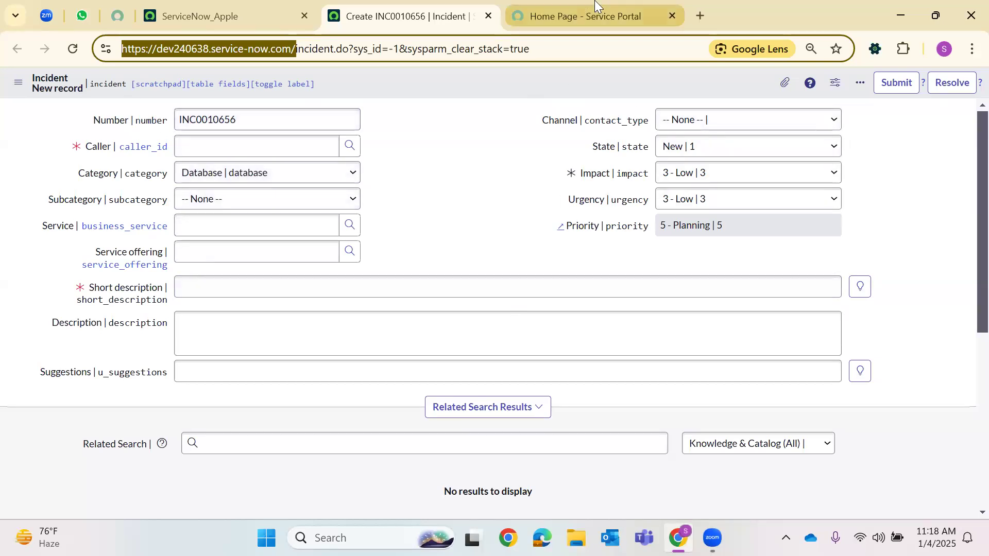
{"action": "left_click", "coordinate": [582, 16]}
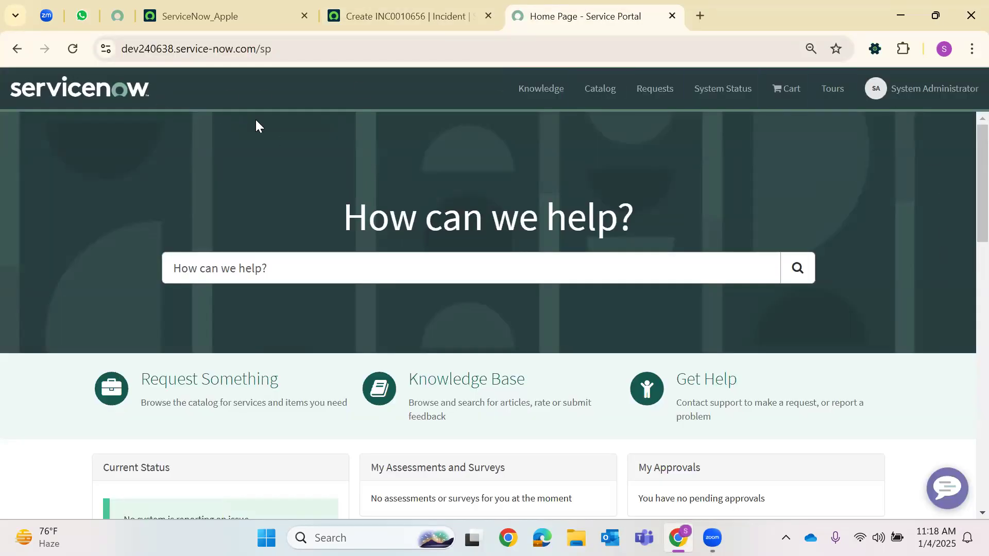
{"action": "left_click", "coordinate": [306, 268]}
{"action": "type", "text": "Cre"}
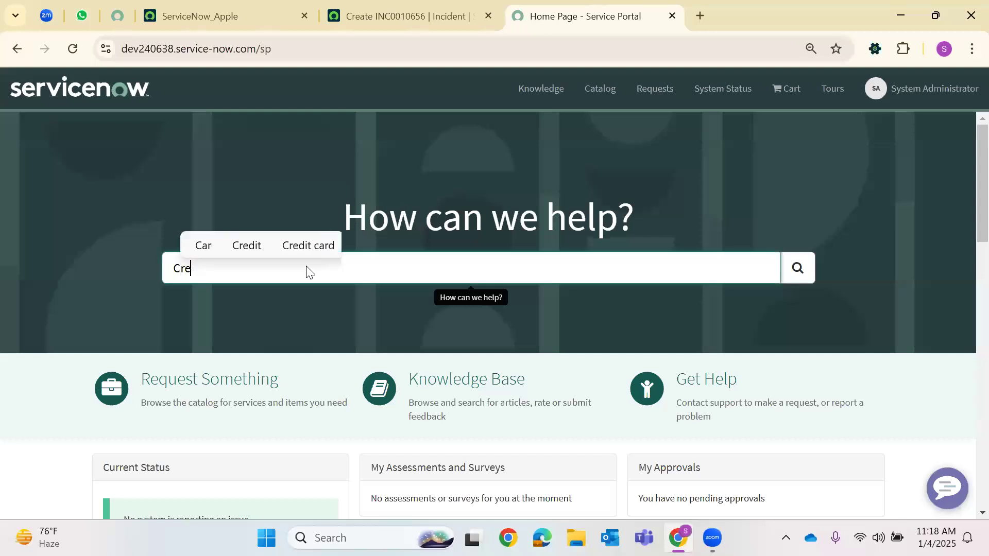
{"action": "type", "text": "ate Inciden"}
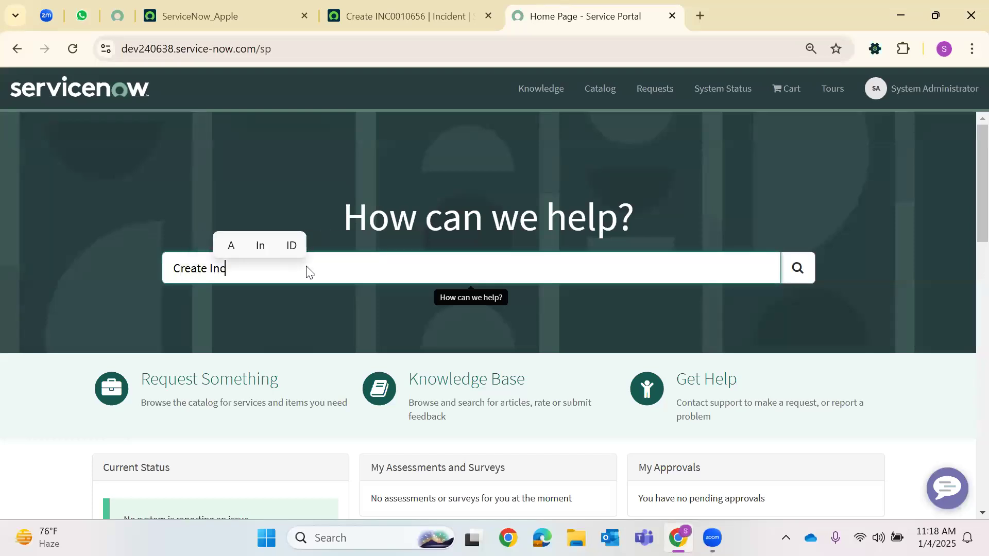
{"action": "type", "text": "t"}
{"action": "key", "text": "Return"}
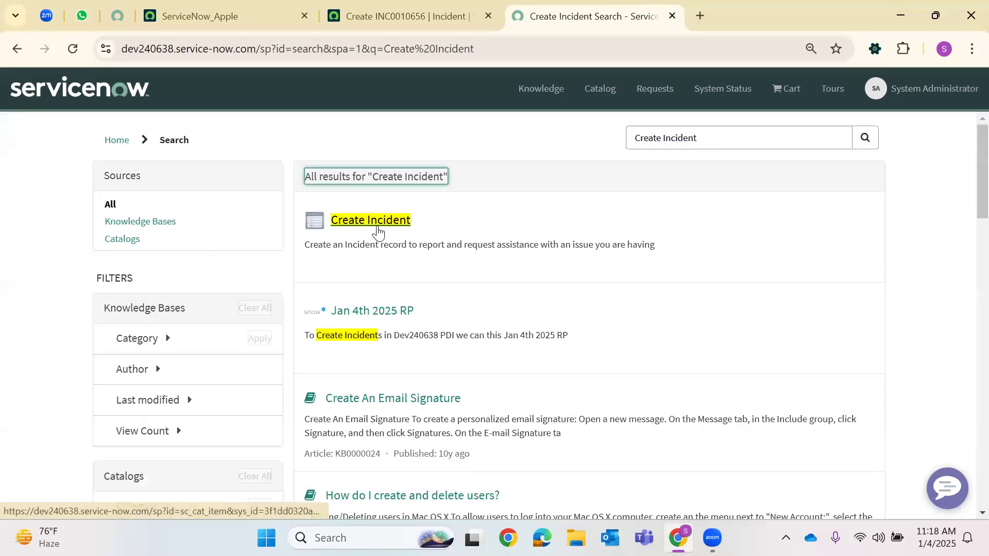
- Open the Create Incident catalog item and set Urgency to 3 - Low
{"action": "left_click", "coordinate": [380, 223]}
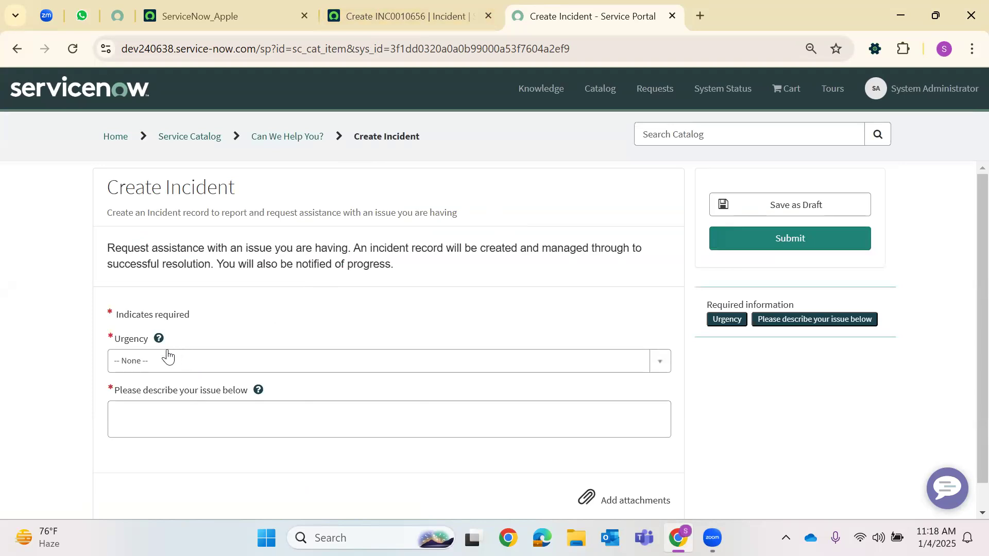
{"action": "left_click", "coordinate": [161, 368]}
{"action": "left_click", "coordinate": [149, 464]}
- Describe the issue: need access to Share Drive "Network", followed by the user's ID
{"action": "left_click", "coordinate": [207, 428]}
{"action": "type", "text": "I need"}
{"action": "type", "text": " aces"}
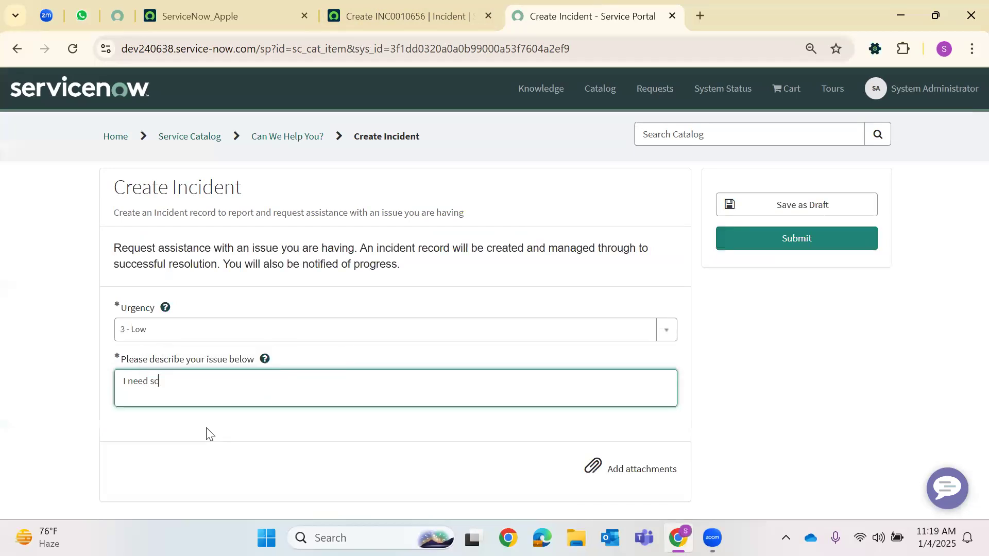
{"action": "type", "text": "s to"}
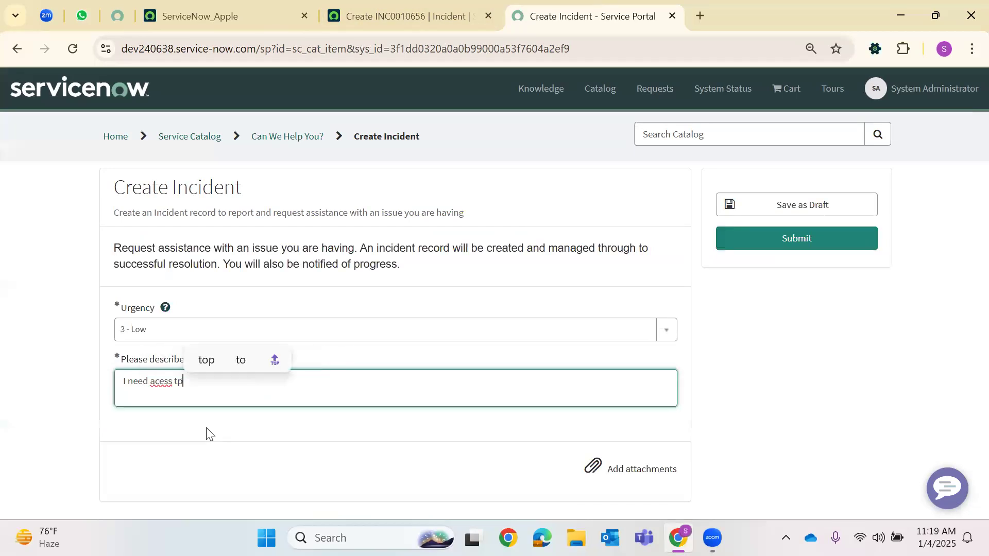
{"action": "key", "text": "BackSpace"}
{"action": "key", "text": "BackSpace"}
{"action": "key", "text": "BackSpace"}
{"action": "key", "text": "BackSpace"}
{"action": "key", "text": "BackSpace"}
{"action": "key", "text": "BackSpace"}
{"action": "type", "text": "cess "}
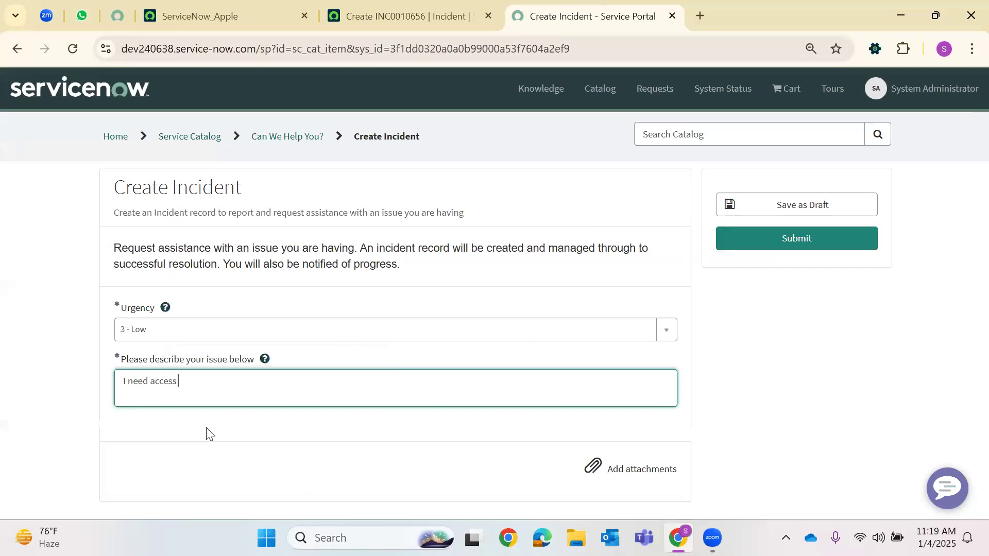
{"action": "type", "text": "to S"}
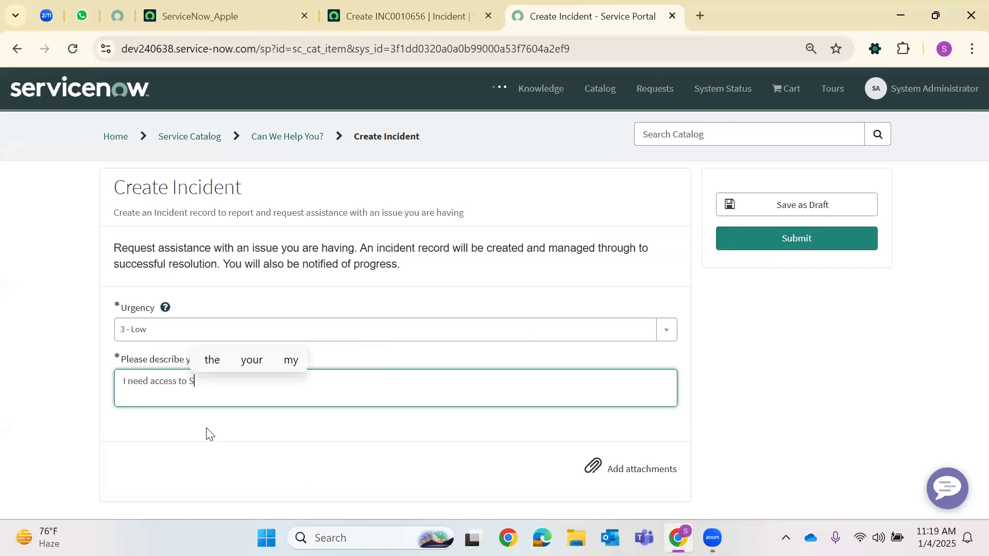
{"action": "type", "text": "hare Dr"}
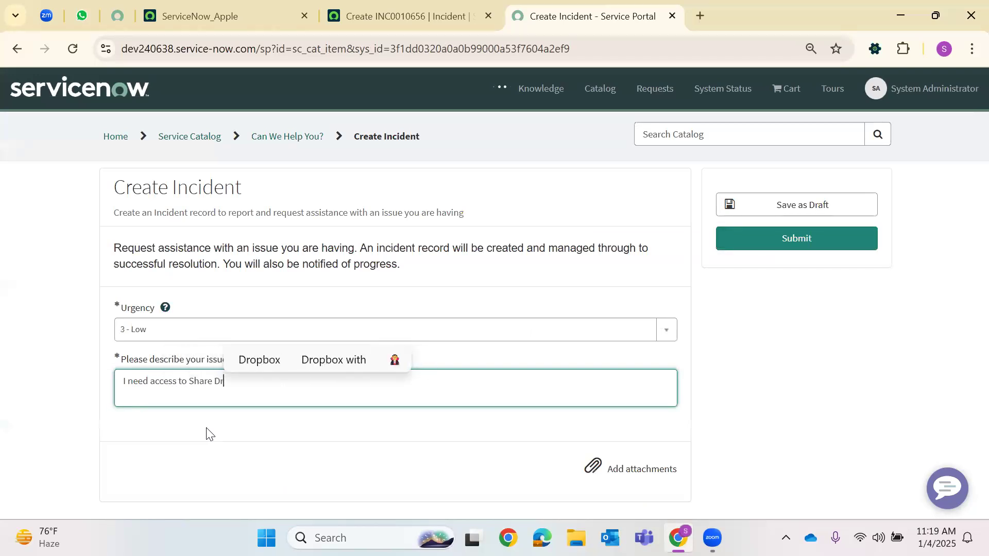
{"action": "type", "text": "ive \"M"}
{"action": "key", "text": "BackSpace"}
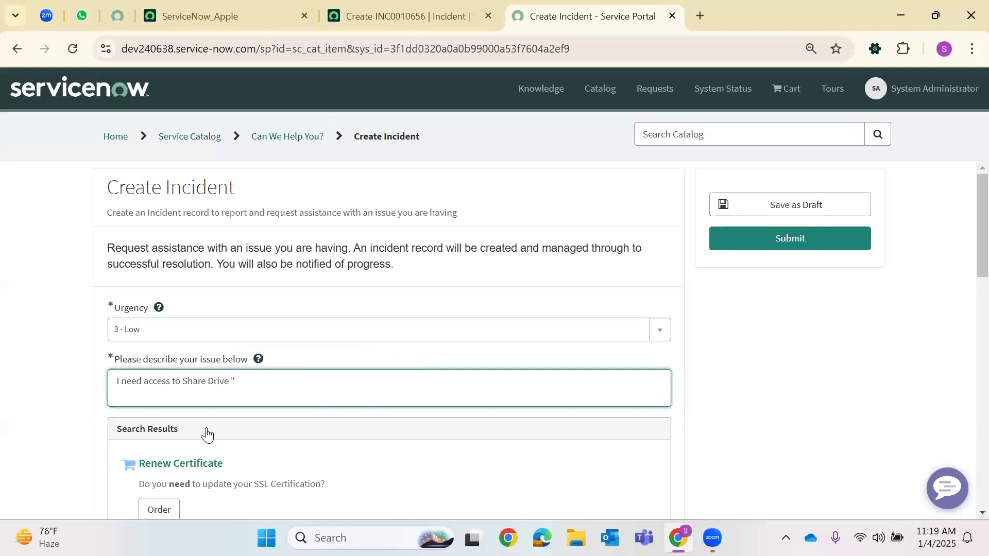
{"action": "type", "text": "Nw"}
{"action": "key", "text": "BackSpace"}
{"action": "type", "text": "et"}
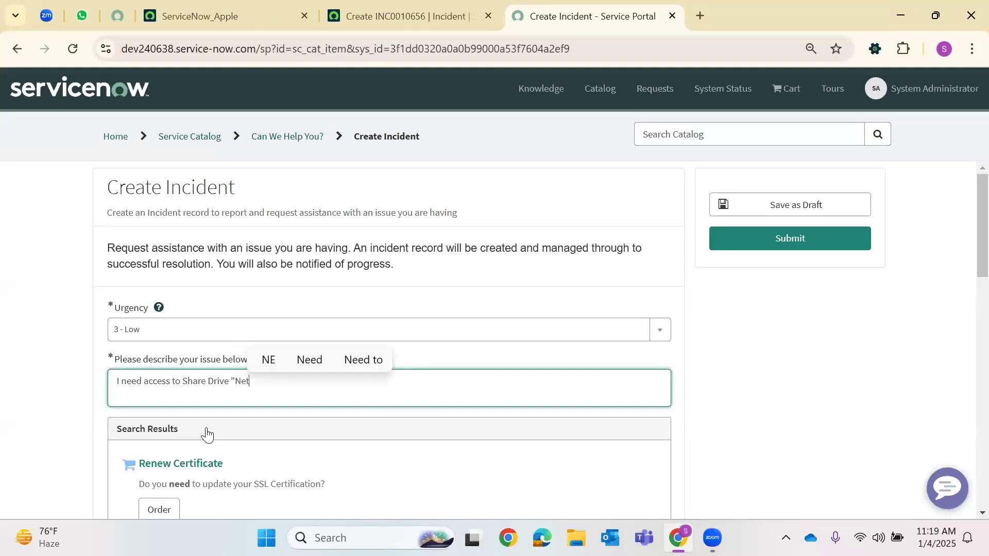
{"action": "type", "text": "work\""}
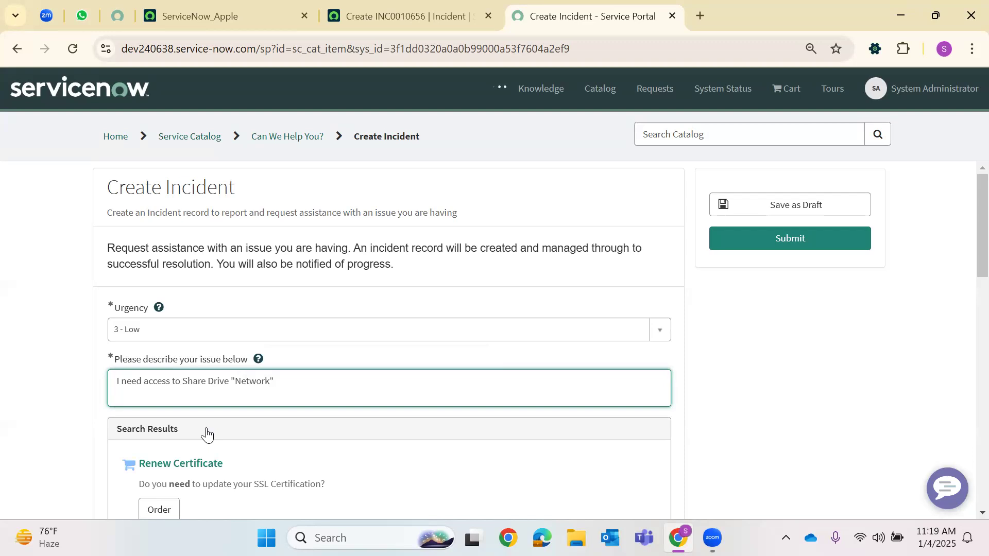
{"action": "type", "text": " and User"}
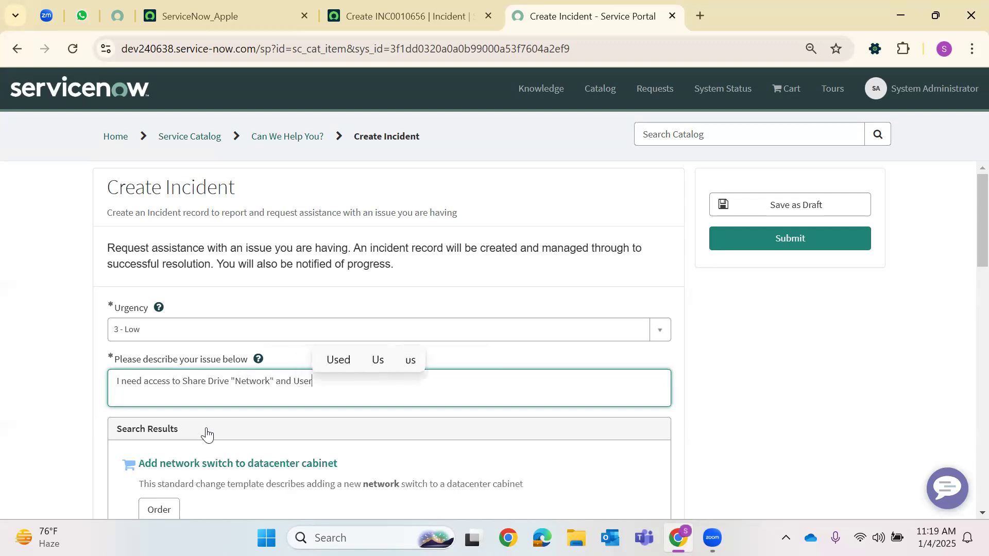
{"action": "type", "text": " ID : "}
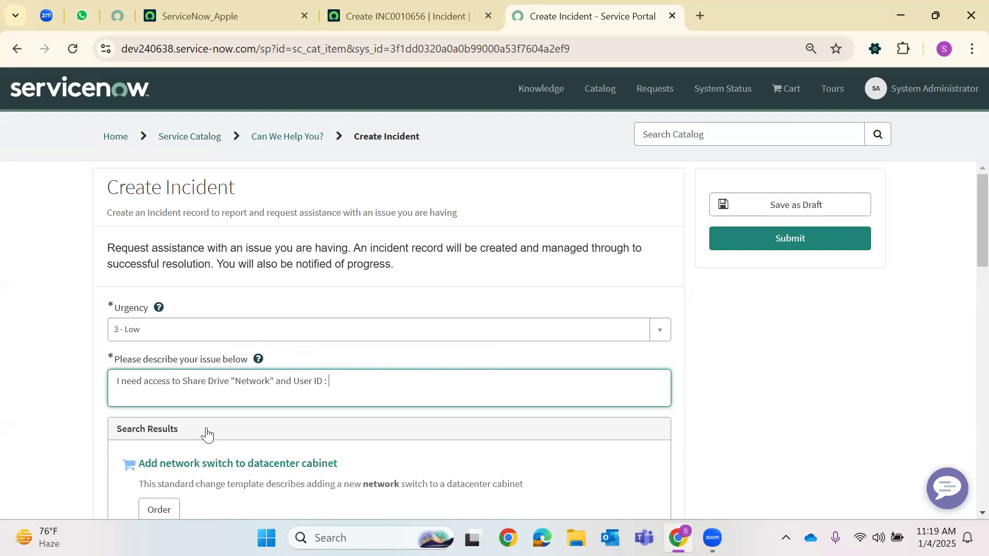
{"action": "type", "text": "S"}
{"action": "type", "text": "X"}
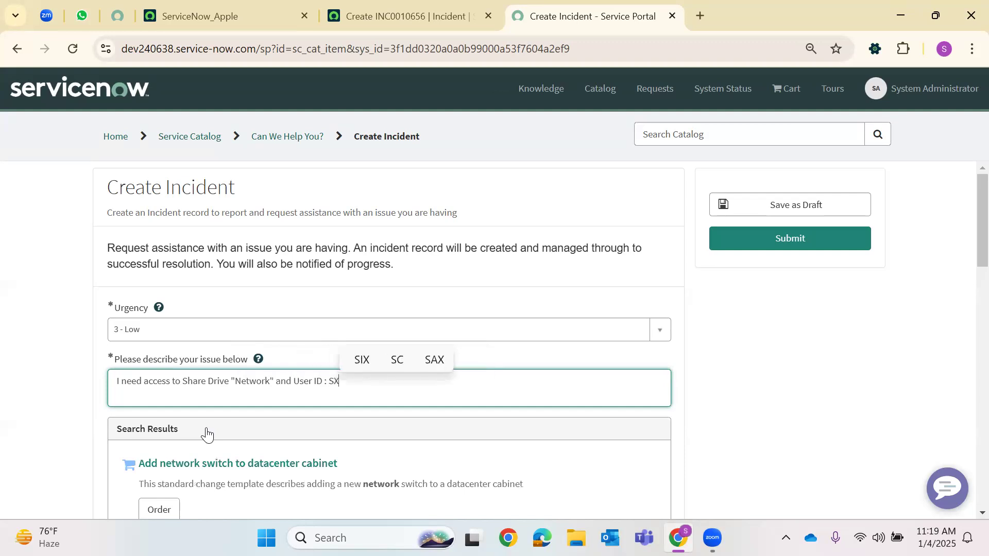
{"action": "type", "text": "K78OL"}
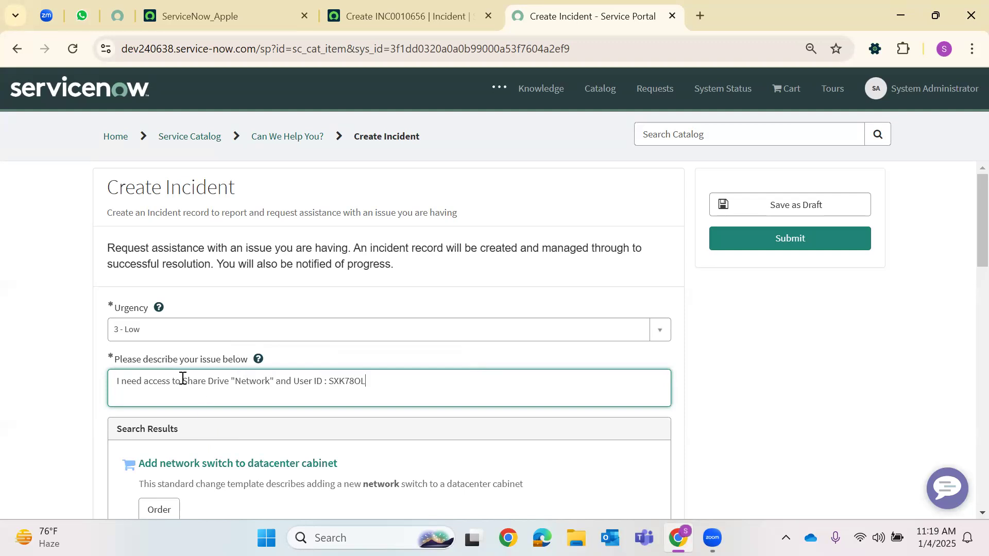
{"action": "scroll", "coordinate": [763, 217], "scroll_direction": "down", "scroll_amount": 1}
{"action": "scroll", "coordinate": [784, 191], "scroll_direction": "up", "scroll_amount": 1}
- Submit the portal request, creating incident INC0010657
{"action": "left_click", "coordinate": [799, 240]}
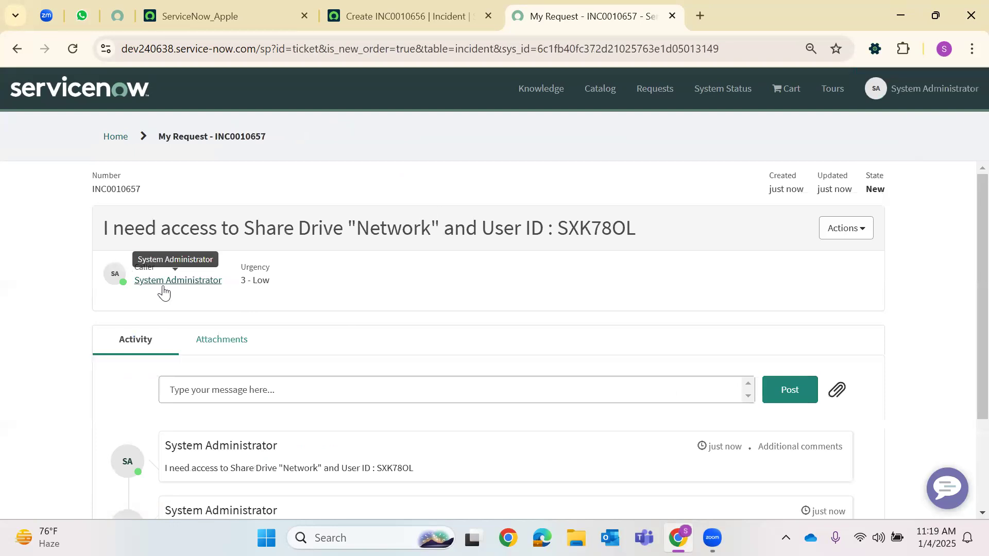
{"action": "scroll", "coordinate": [232, 340], "scroll_direction": "down", "scroll_amount": 3}
{"action": "scroll", "coordinate": [291, 337], "scroll_direction": "up", "scroll_amount": 5}
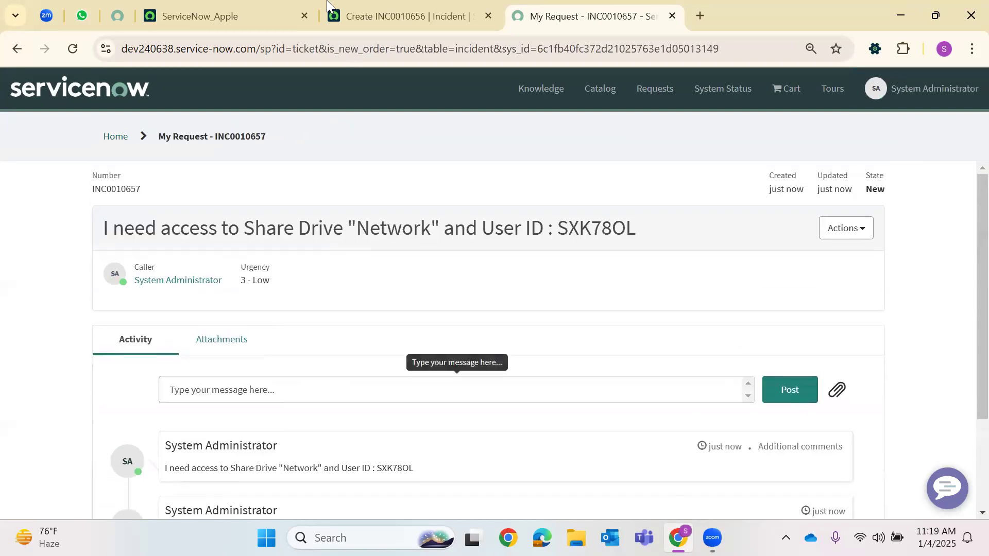
- Open the incident list via Incident.LIST in the backend and open INC0010657
{"action": "left_click", "coordinate": [200, 16]}
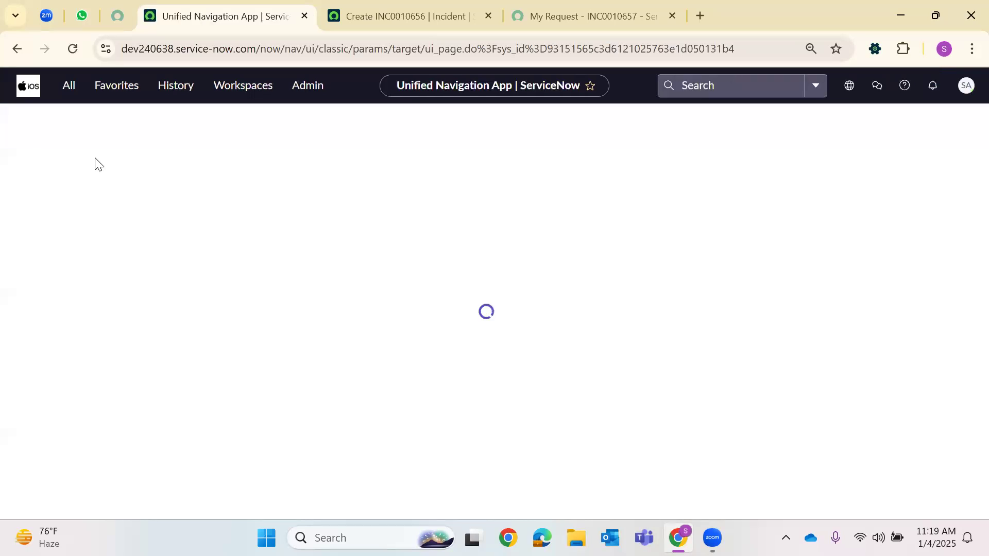
{"action": "left_click", "coordinate": [67, 84]}
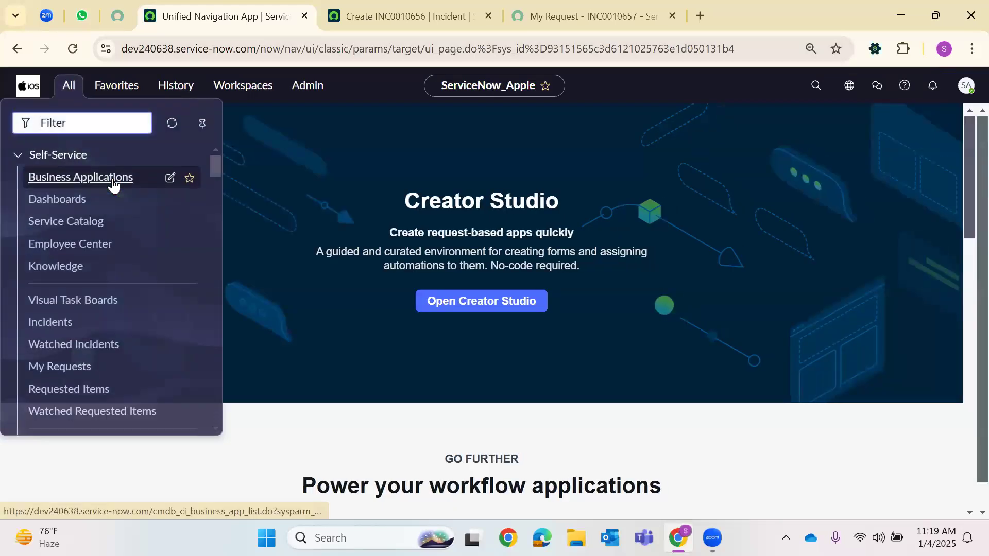
{"action": "type", "text": "Incident.LIST"}
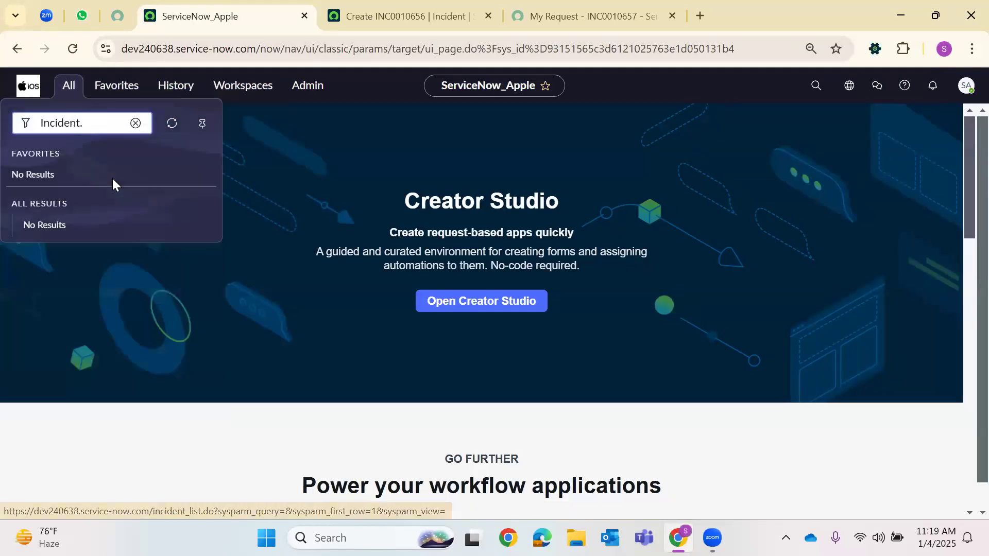
{"action": "key", "text": "Return"}
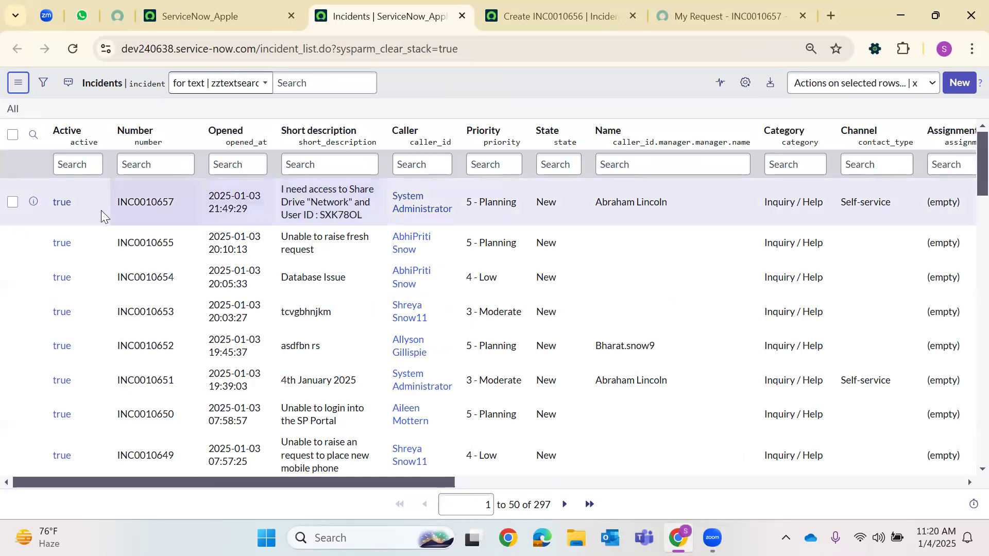
{"action": "left_click", "coordinate": [62, 202]}
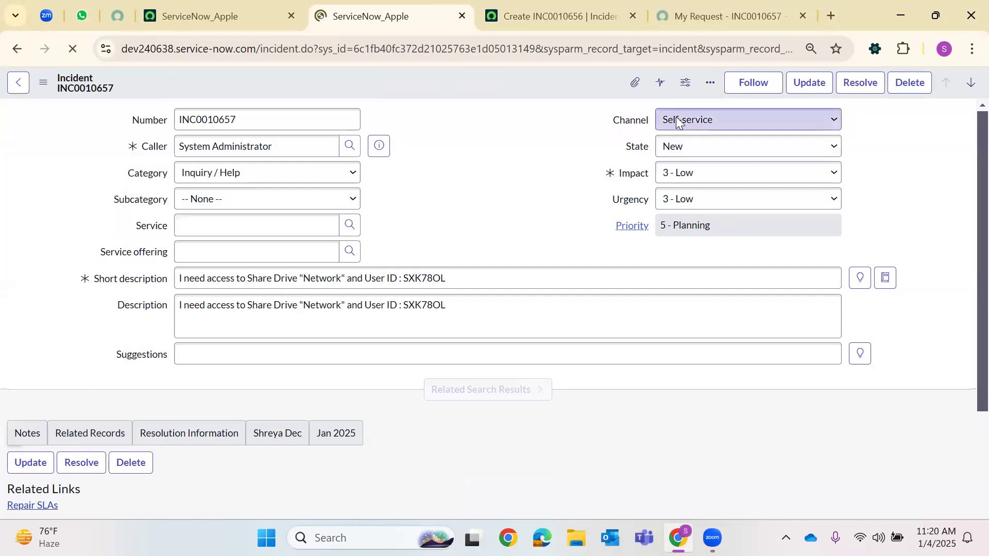
{"action": "left_click", "coordinate": [686, 123]}
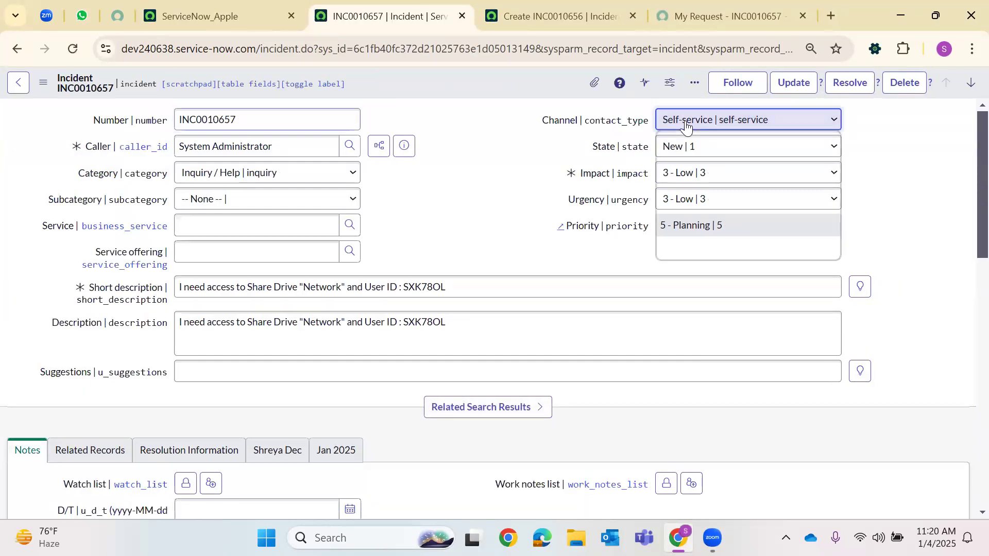
{"action": "left_click", "coordinate": [686, 124]}
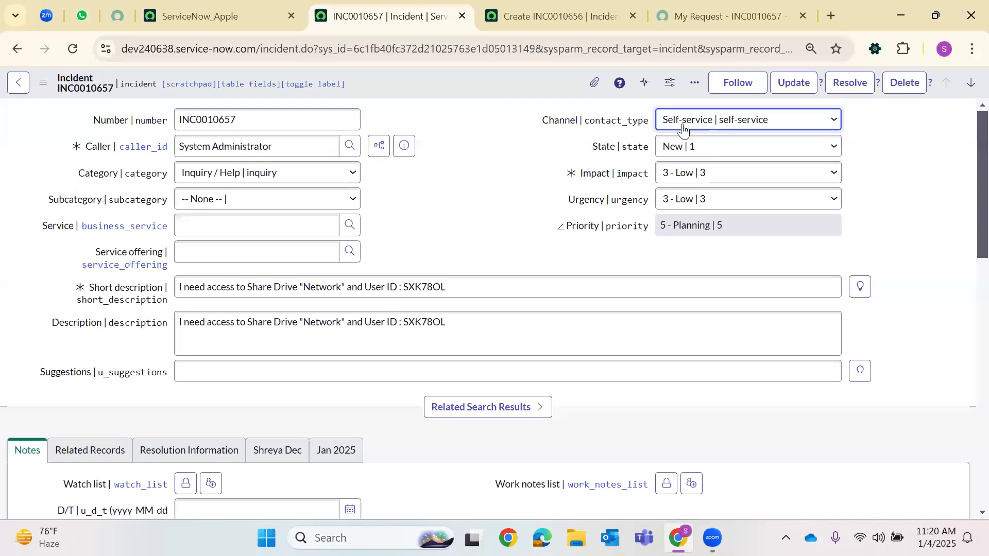
{"action": "left_click", "coordinate": [742, 131]}
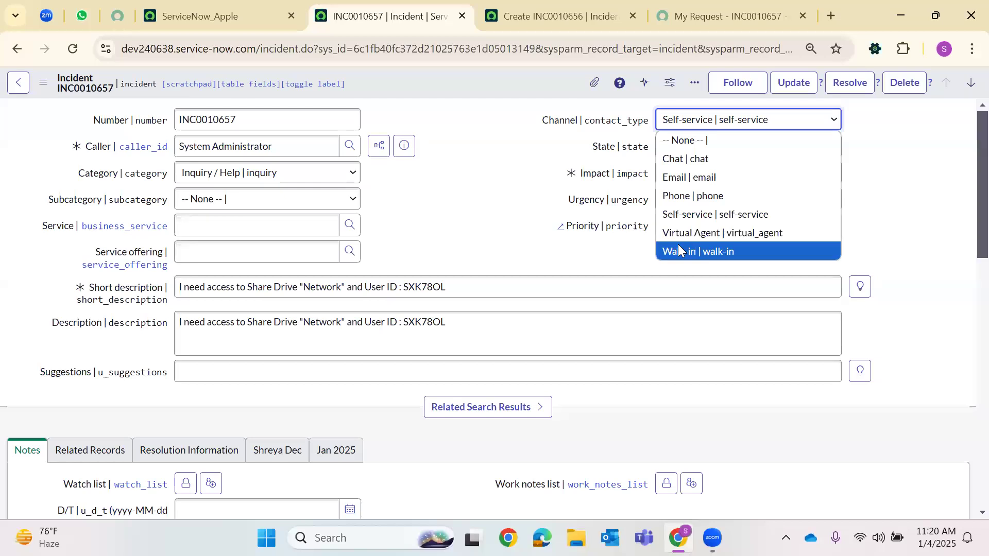
{"action": "left_click", "coordinate": [232, 16]}
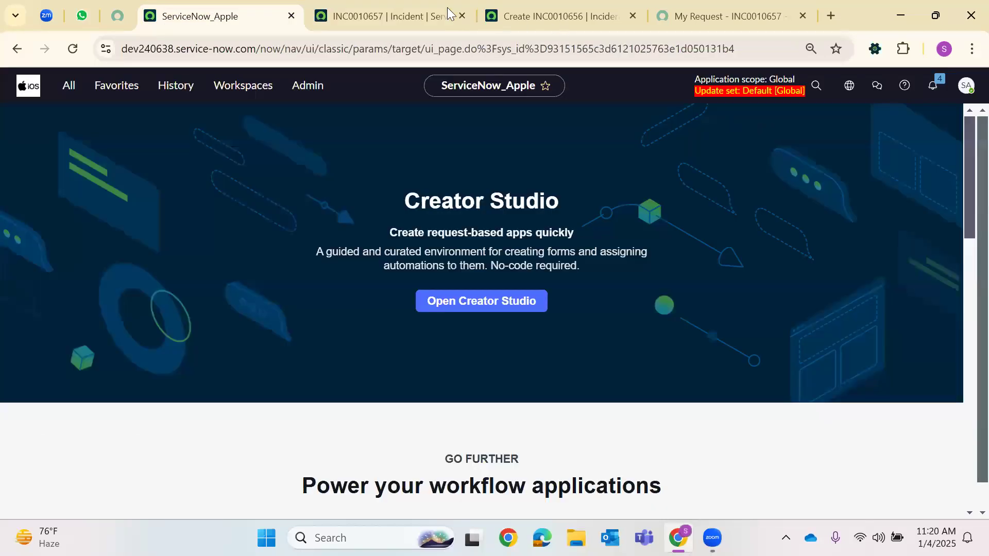
{"action": "left_click", "coordinate": [772, 16]}
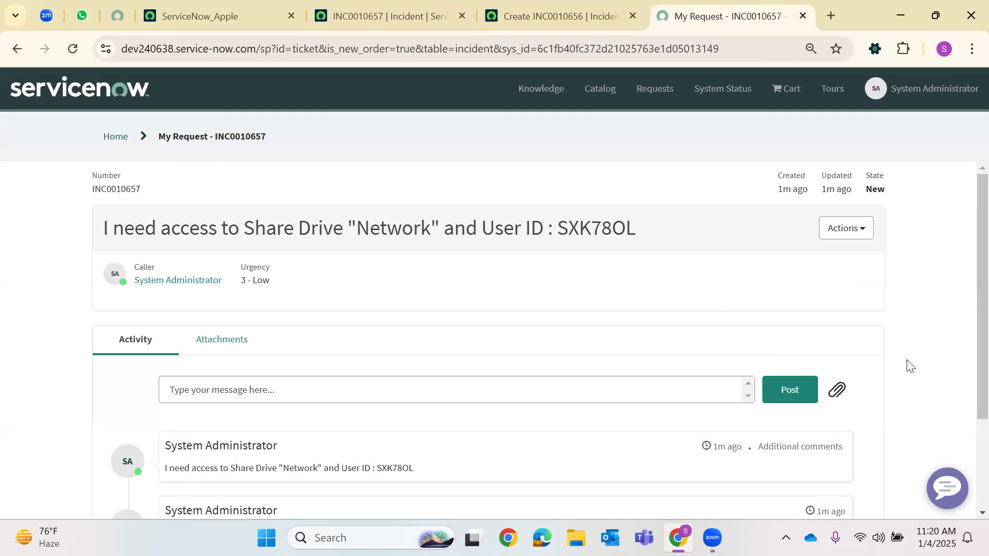
{"action": "left_click", "coordinate": [390, 16]}
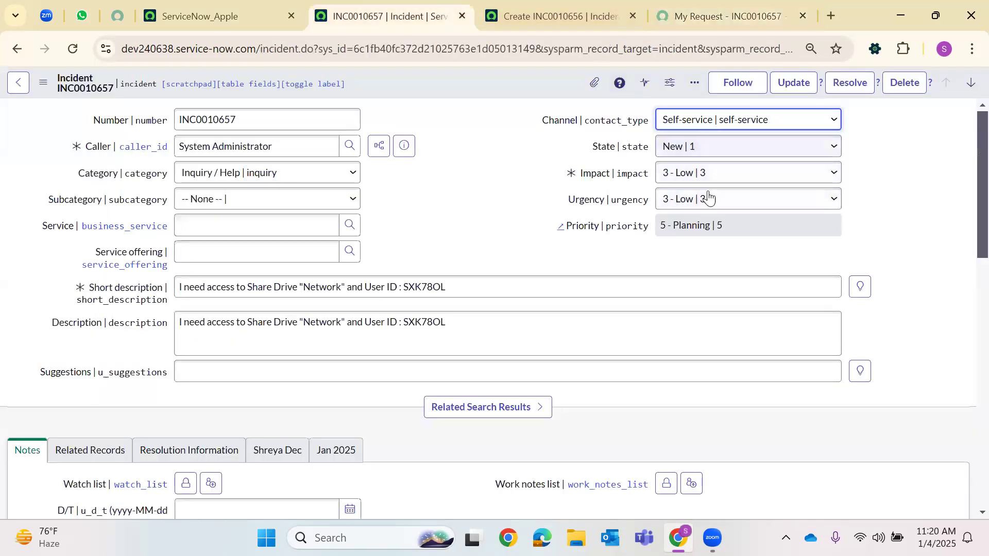
{"action": "left_click", "coordinate": [711, 150]}
{"action": "left_click", "coordinate": [533, 242]}
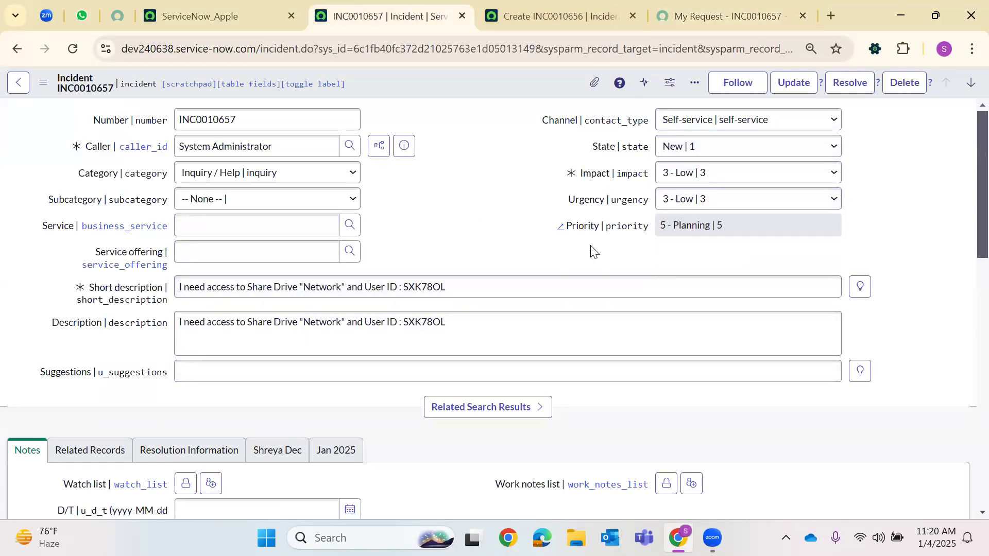
- Open the incident Form Layout and add Assigned to and Assignment group to Selected
{"action": "right_click", "coordinate": [457, 84]}
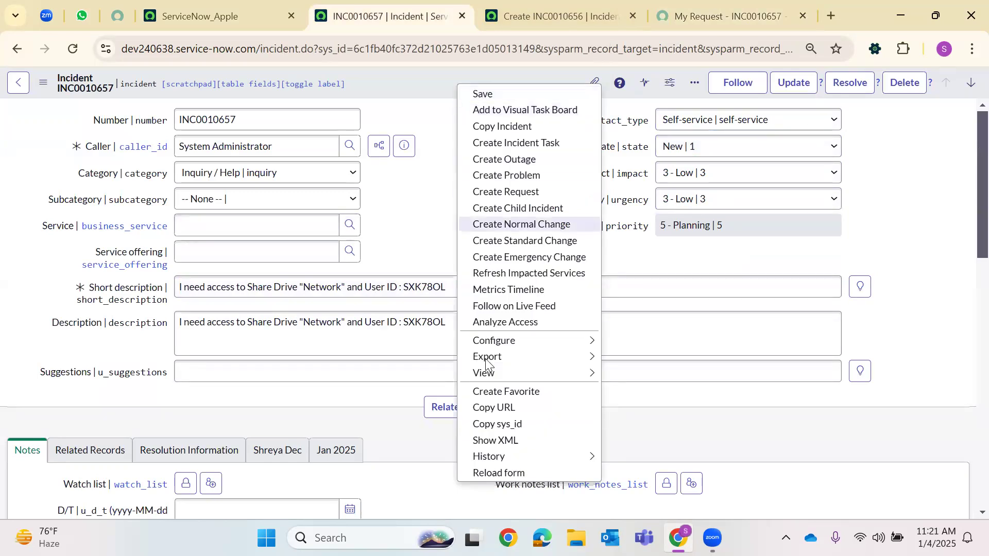
{"action": "mouse_move", "coordinate": [582, 342]}
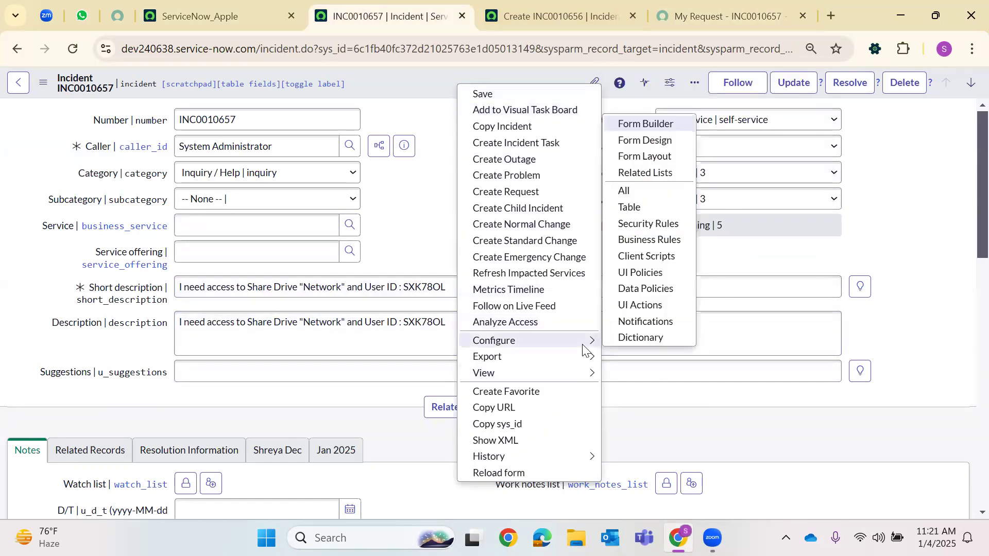
{"action": "left_click", "coordinate": [673, 156]}
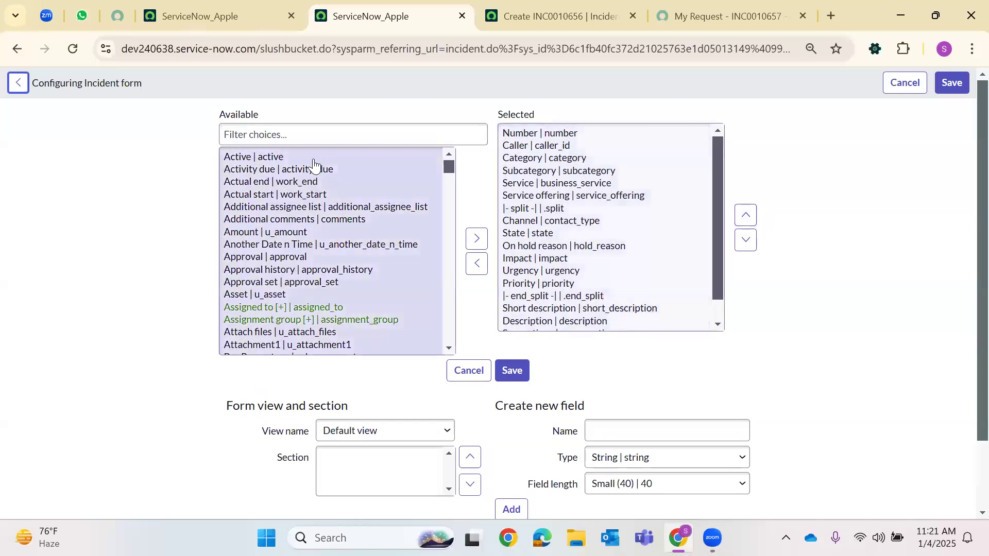
{"action": "left_click", "coordinate": [266, 308]}
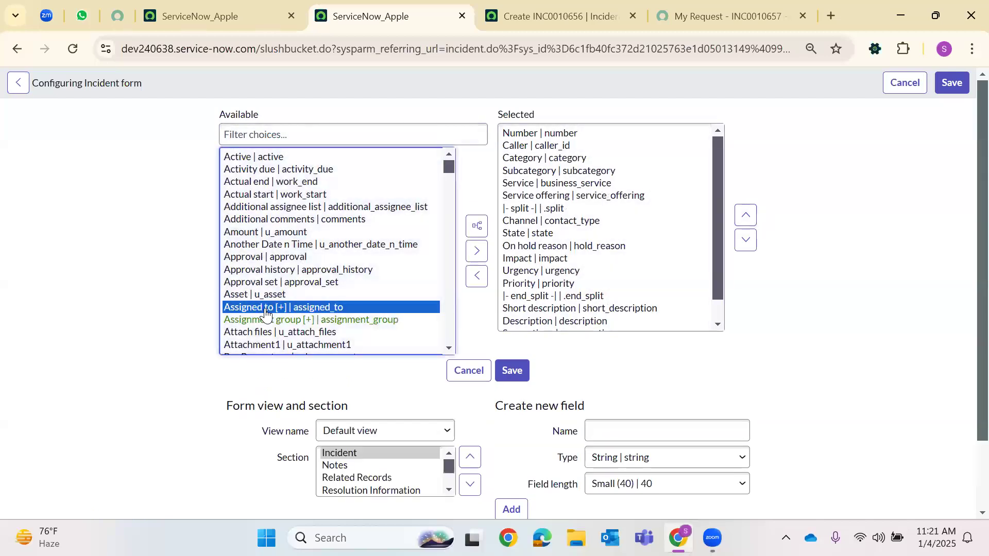
{"action": "left_click", "coordinate": [265, 320], "text": "ctrl"}
{"action": "left_click", "coordinate": [476, 251]}
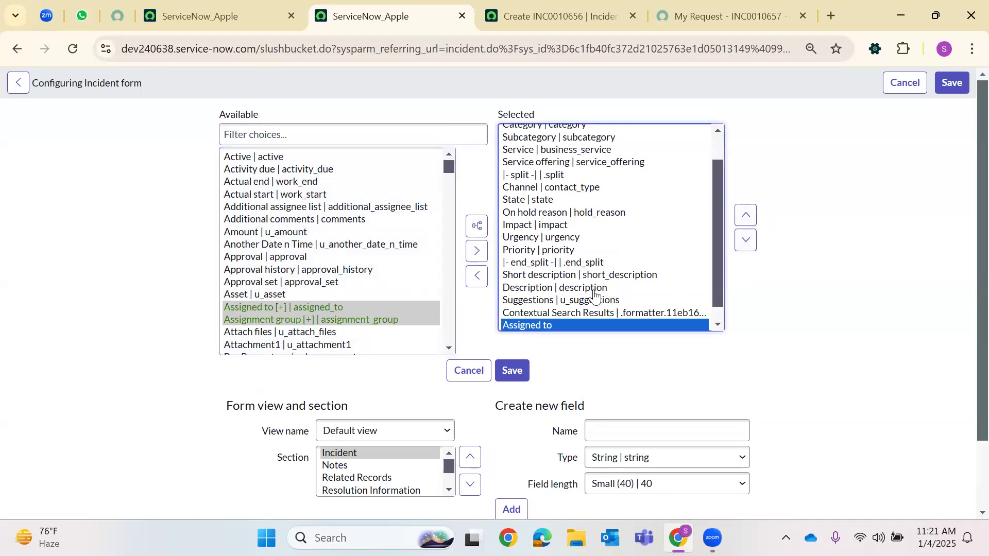
- Move Assignment group and Assigned to just below Priority and save the layout
{"action": "scroll", "coordinate": [589, 301], "scroll_direction": "down", "scroll_amount": 1}
{"action": "left_click", "coordinate": [546, 324]}
{"action": "left_click", "coordinate": [755, 219]}
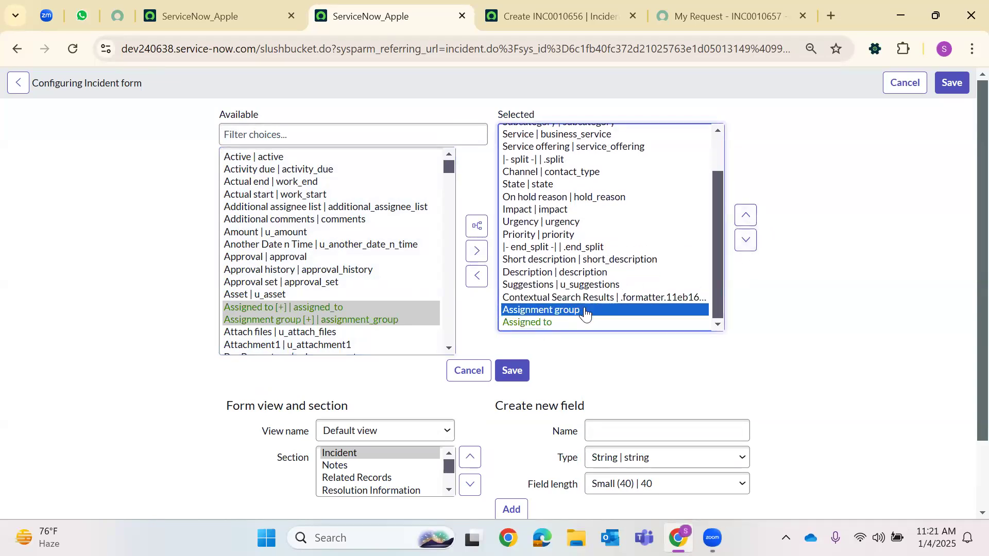
{"action": "left_click", "coordinate": [576, 324], "text": "shift"}
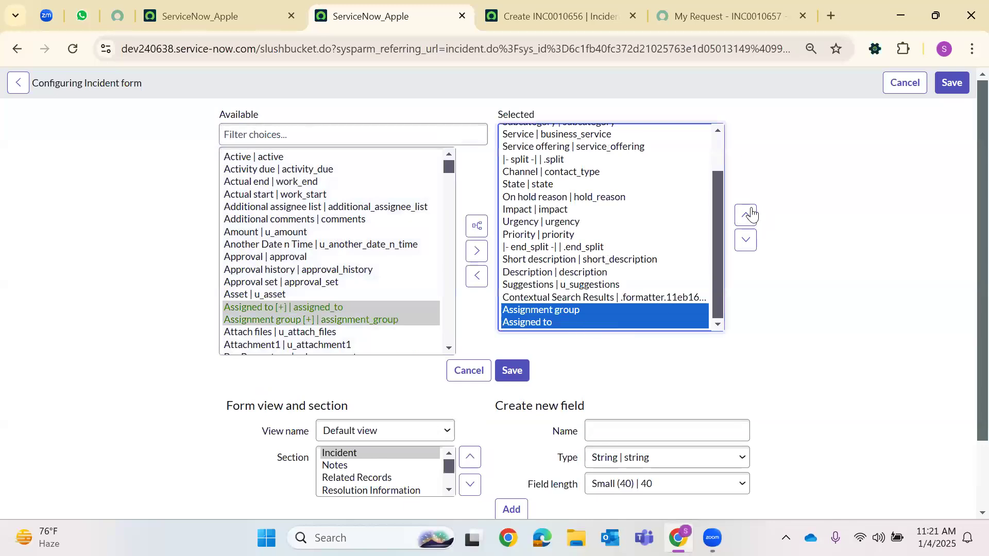
{"action": "left_click", "coordinate": [747, 215]}
{"action": "left_click", "coordinate": [748, 215]}
{"action": "left_click", "coordinate": [749, 214]}
{"action": "left_click", "coordinate": [746, 214]}
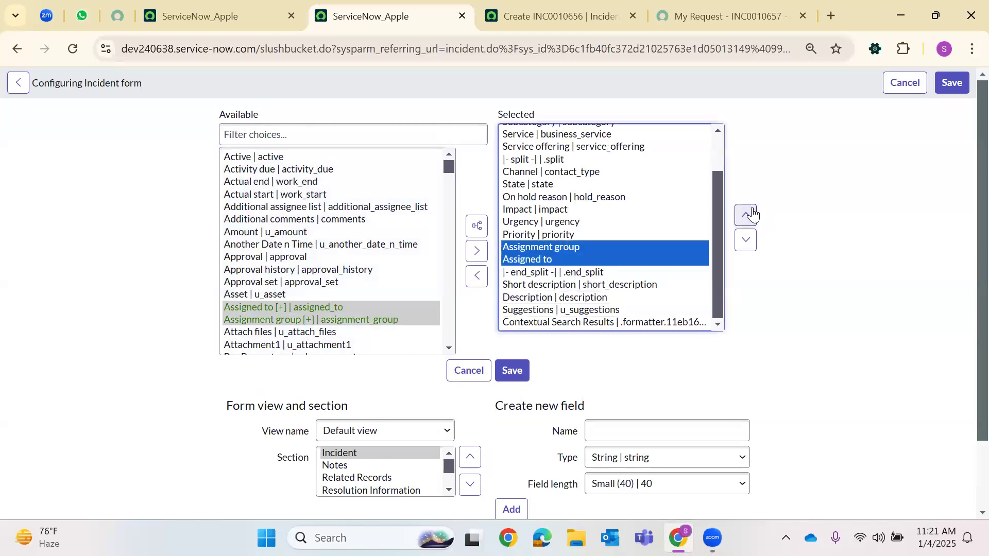
{"action": "left_click", "coordinate": [512, 370]}
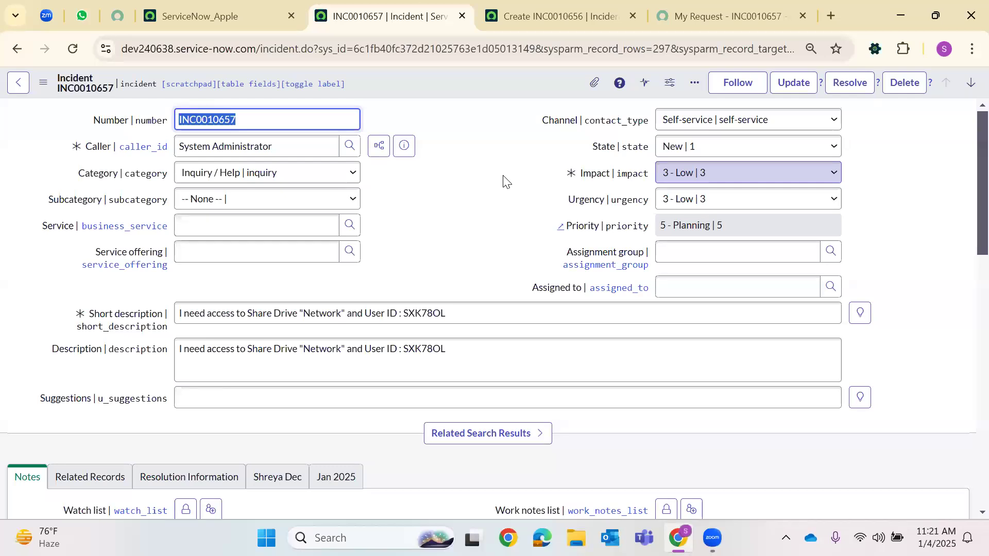
- Set Impact to 1 - High and Urgency to 1 - High
{"action": "left_click", "coordinate": [712, 184]}
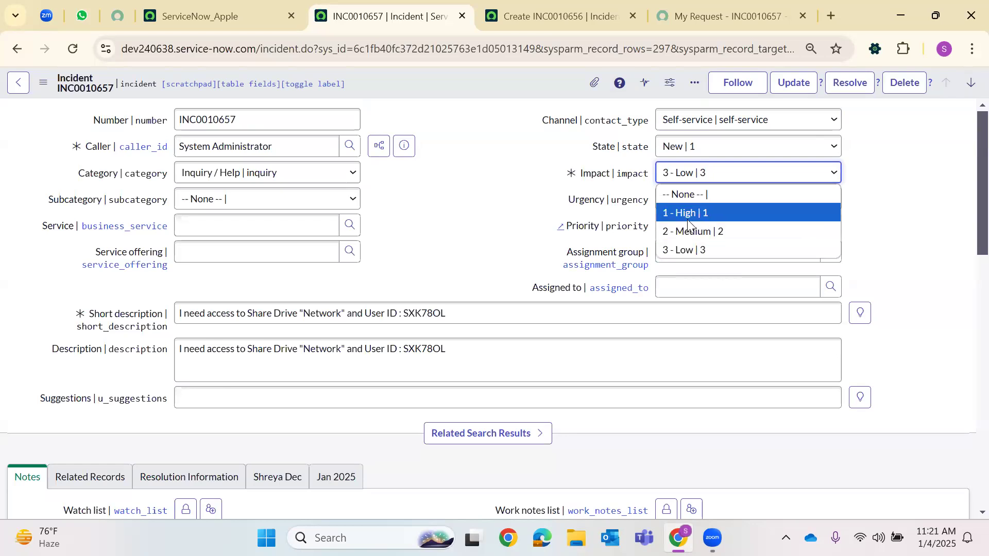
{"action": "left_click", "coordinate": [687, 219]}
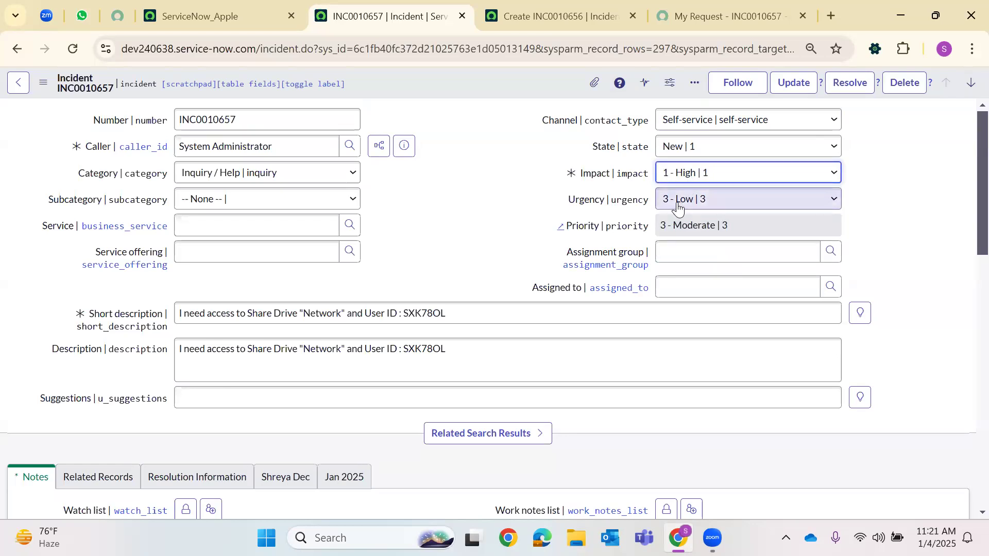
{"action": "left_click", "coordinate": [678, 202]}
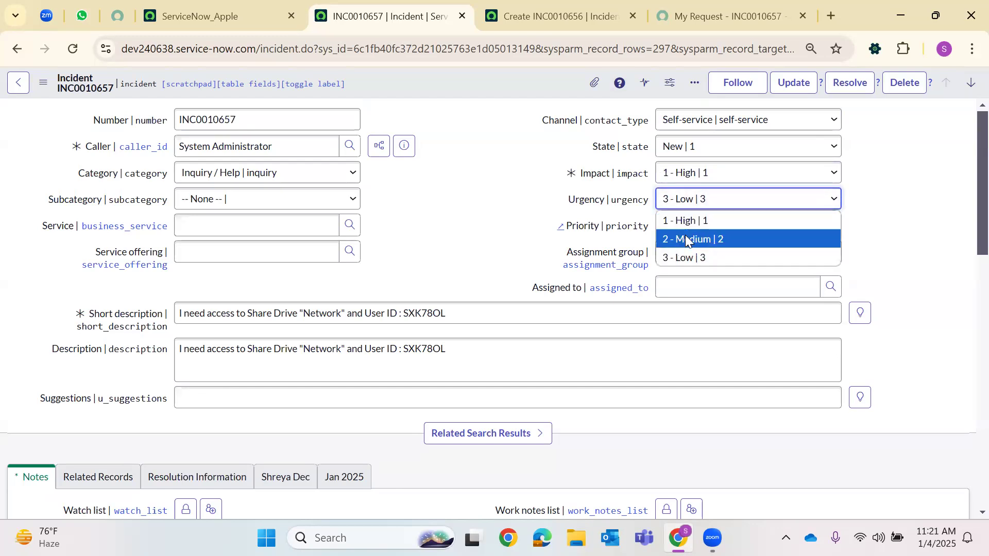
{"action": "left_click", "coordinate": [703, 221]}
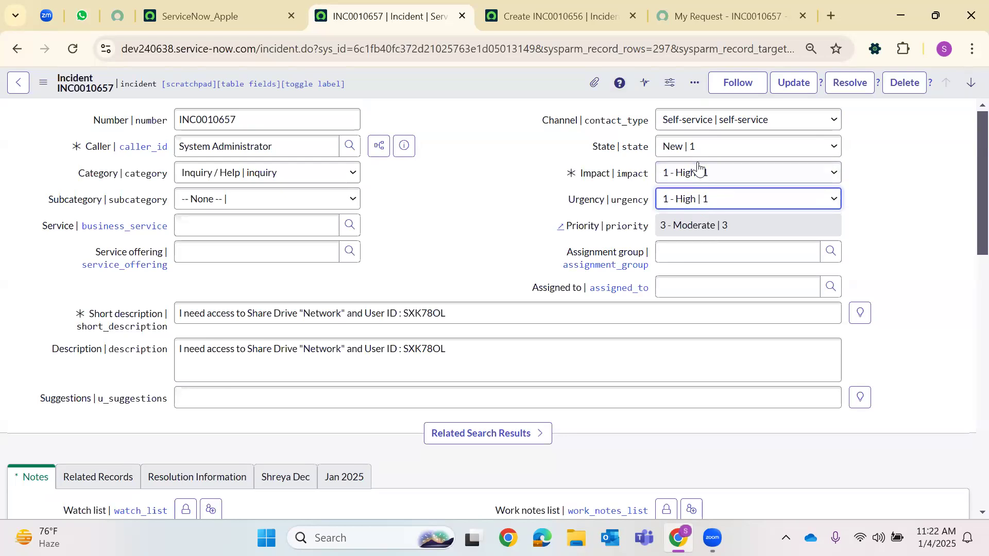
{"action": "left_click", "coordinate": [686, 205]}
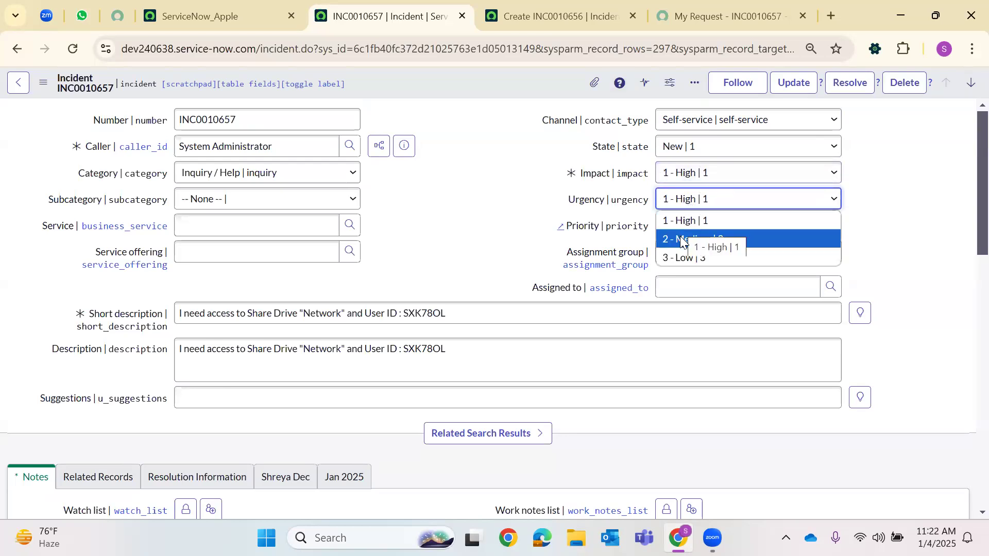
{"action": "left_click", "coordinate": [693, 149]}
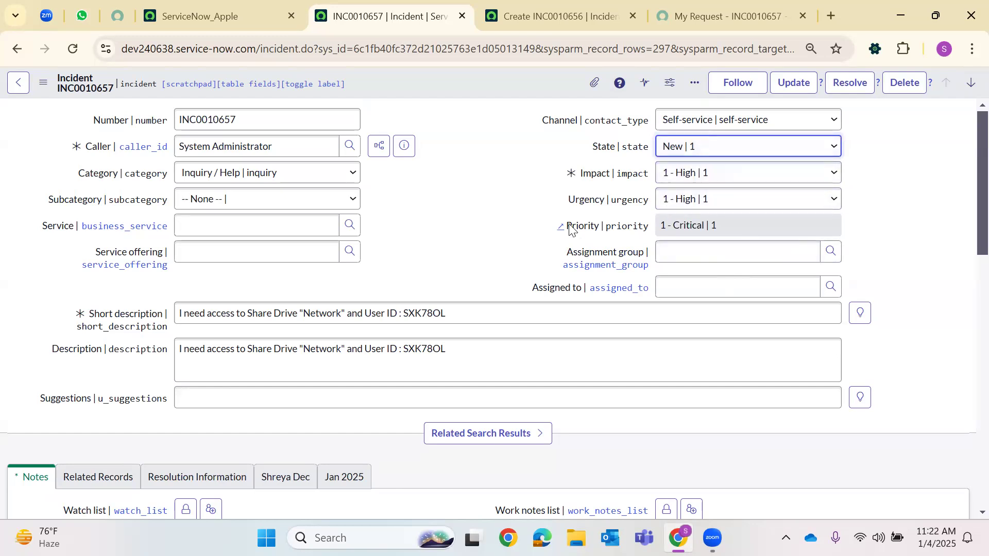
- Verify the recalculated Priority now reads 1 - Critical
{"action": "left_click_drag", "start_coordinate": [571, 226], "coordinate": [728, 222]}
{"action": "left_click", "coordinate": [586, 223]}
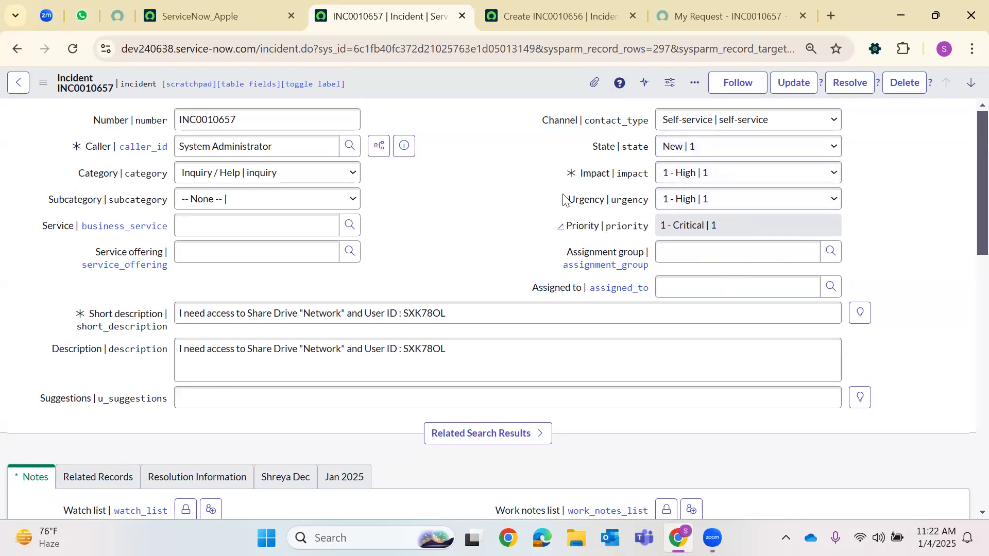
{"action": "left_click_drag", "start_coordinate": [606, 173], "coordinate": [878, 228]}
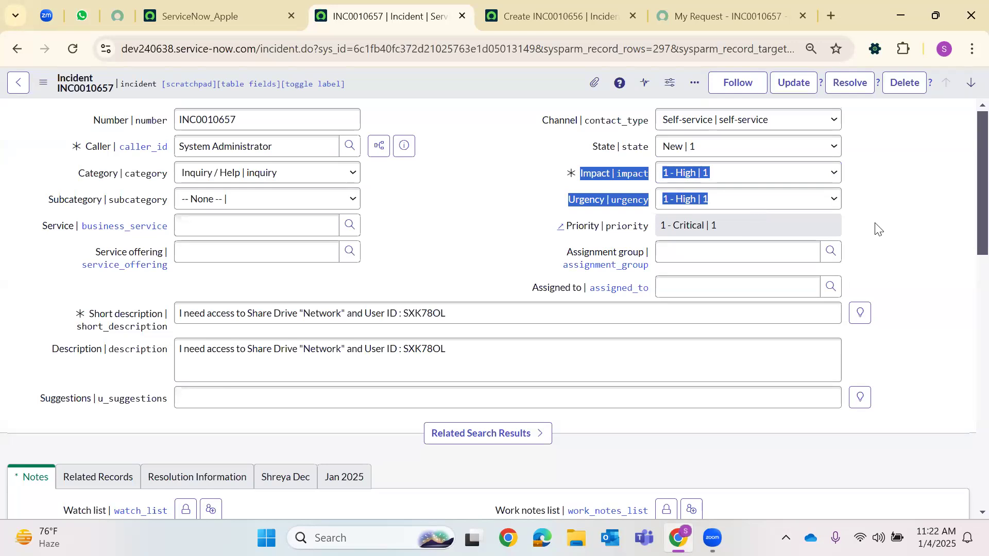
{"action": "left_click", "coordinate": [732, 227]}
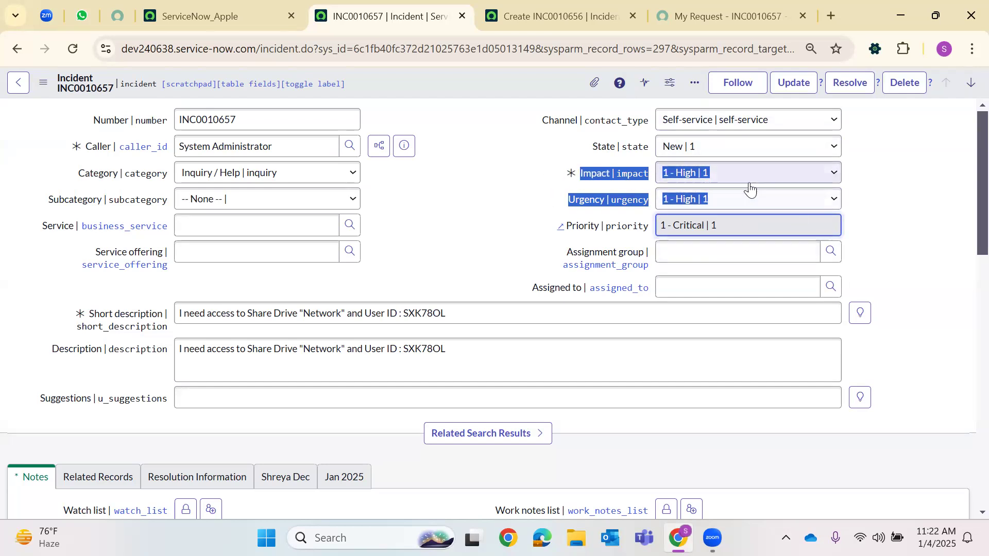
{"action": "left_click", "coordinate": [907, 248]}
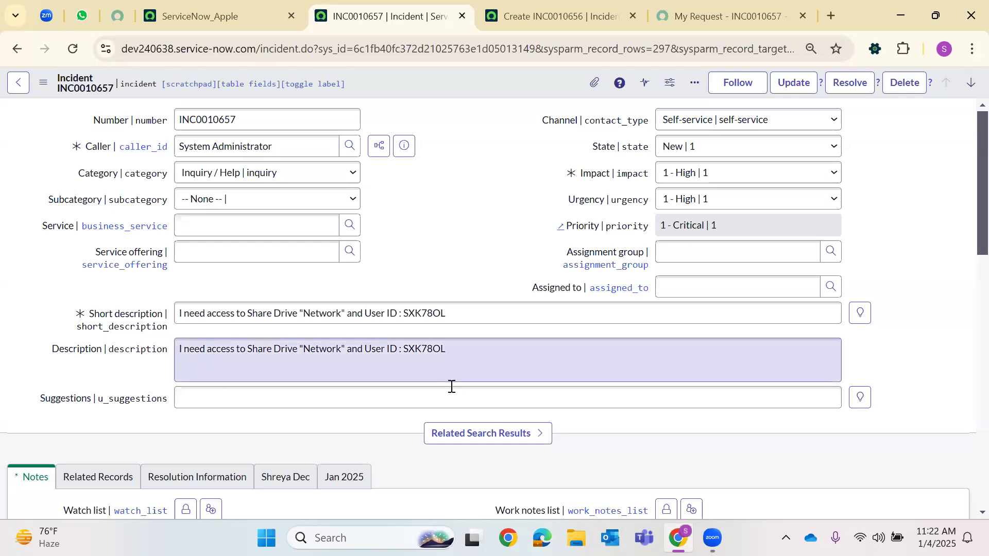
- Set the incident's Assignment group to Network L2
{"action": "left_click_drag", "start_coordinate": [474, 313], "coordinate": [415, 313]}
{"action": "left_click_drag", "start_coordinate": [233, 315], "coordinate": [155, 313]}
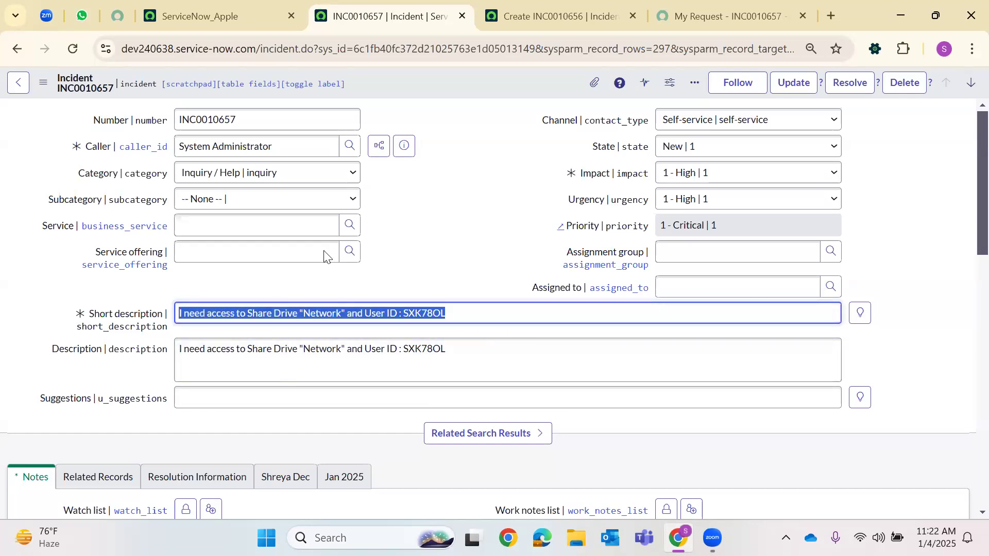
{"action": "left_click", "coordinate": [536, 191]}
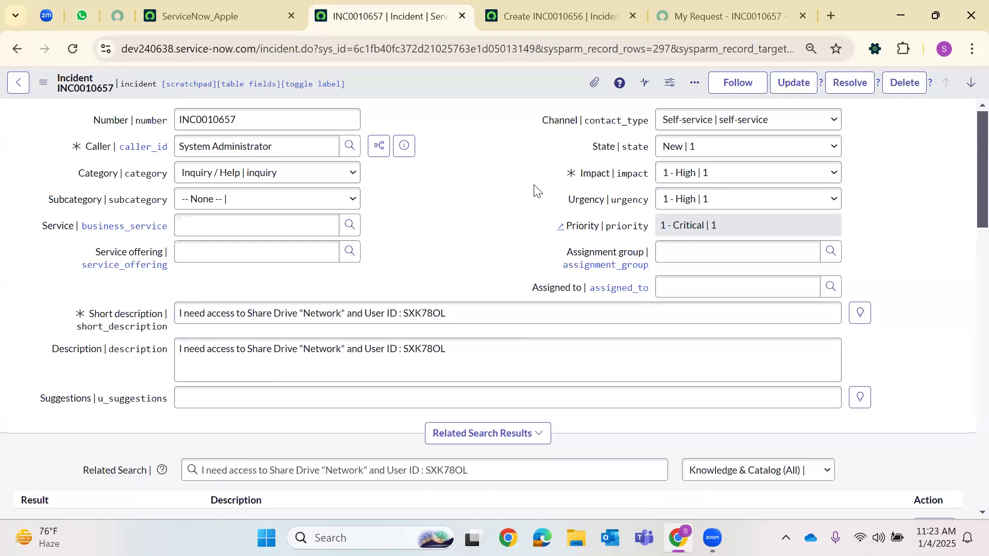
{"action": "left_click", "coordinate": [831, 251]}
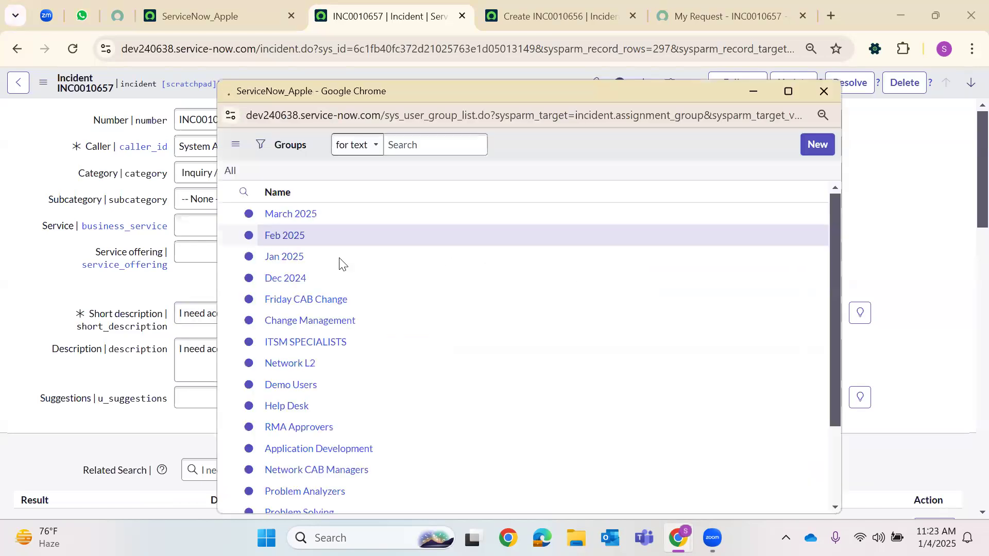
{"action": "scroll", "coordinate": [330, 330], "scroll_direction": "down", "scroll_amount": 3}
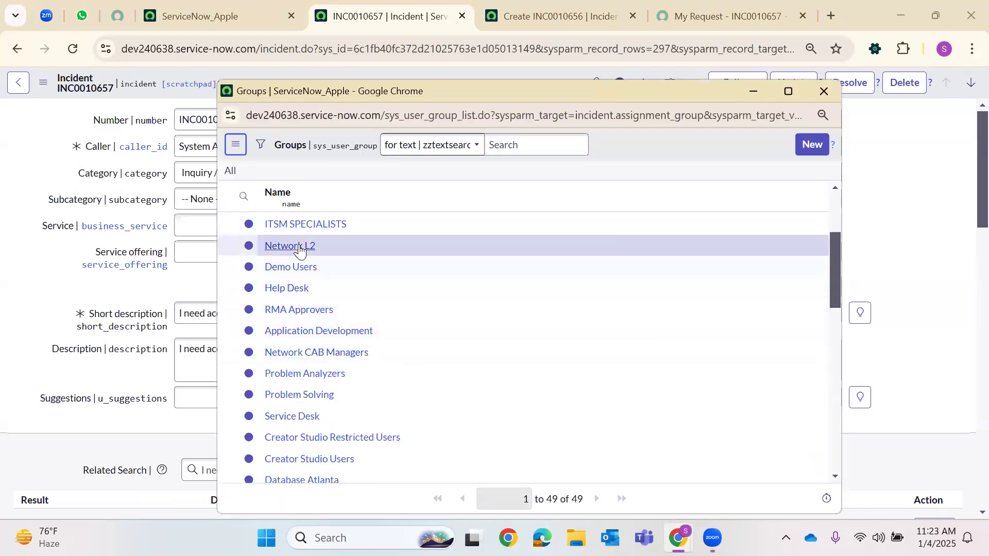
{"action": "left_click", "coordinate": [689, 243]}
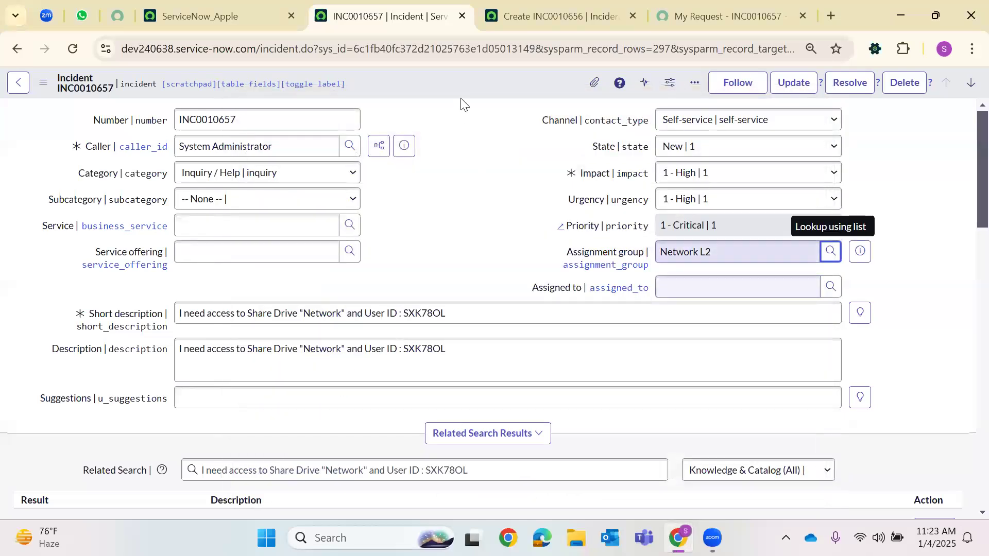
- Add a 'test' work note to satisfy the mandatory field and save the incident
{"action": "right_click", "coordinate": [464, 96]}
{"action": "left_click", "coordinate": [469, 98]}
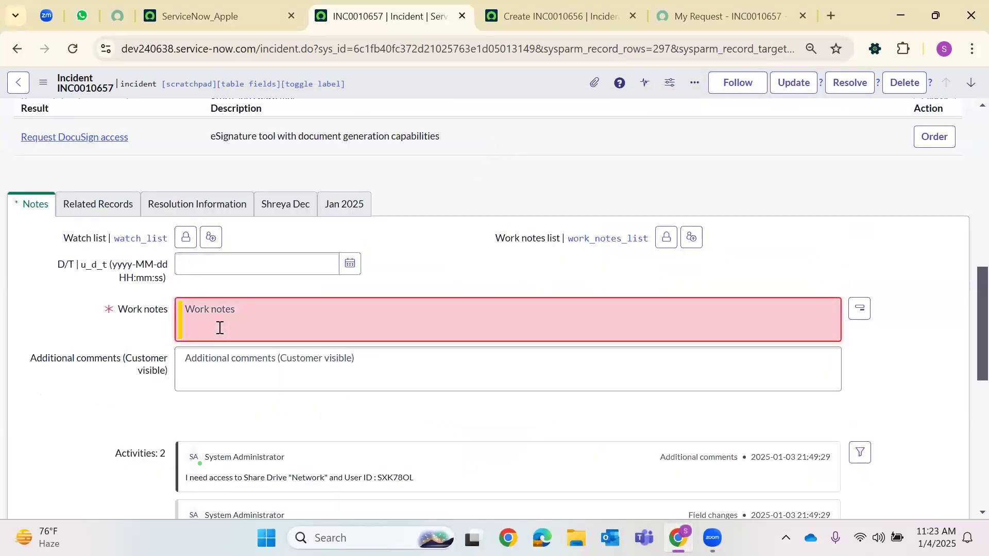
{"action": "scroll", "coordinate": [666, 219], "scroll_direction": "up", "scroll_amount": 9}
{"action": "scroll", "coordinate": [670, 227], "scroll_direction": "down", "scroll_amount": 7}
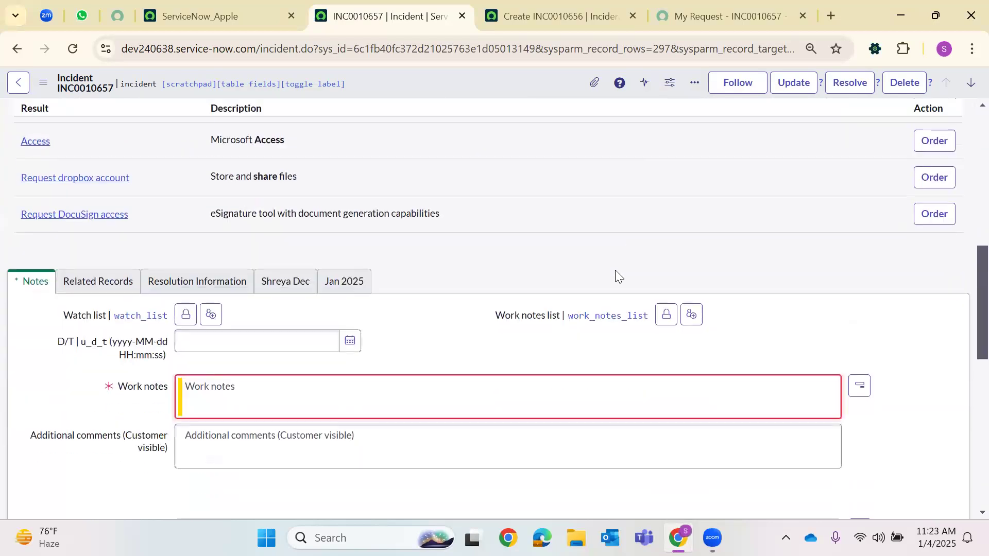
{"action": "scroll", "coordinate": [269, 343], "scroll_direction": "down", "scroll_amount": 2}
{"action": "scroll", "coordinate": [269, 343], "scroll_direction": "up", "scroll_amount": 12}
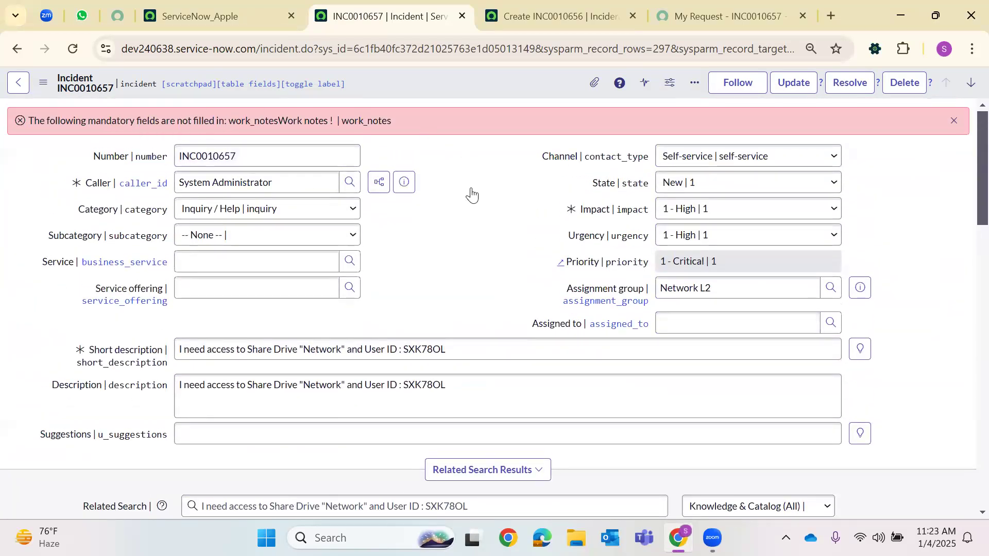
{"action": "scroll", "coordinate": [470, 195], "scroll_direction": "down", "scroll_amount": 15}
{"action": "type", "text": "test"}
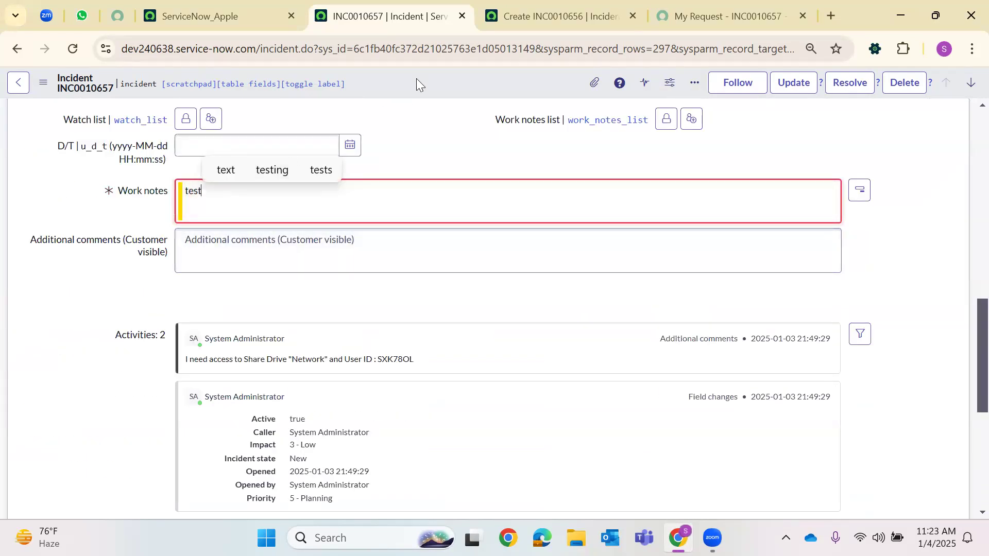
{"action": "right_click", "coordinate": [416, 80]}
{"action": "left_click", "coordinate": [497, 123]}
{"action": "scroll", "coordinate": [485, 126], "scroll_direction": "up", "scroll_amount": 12}
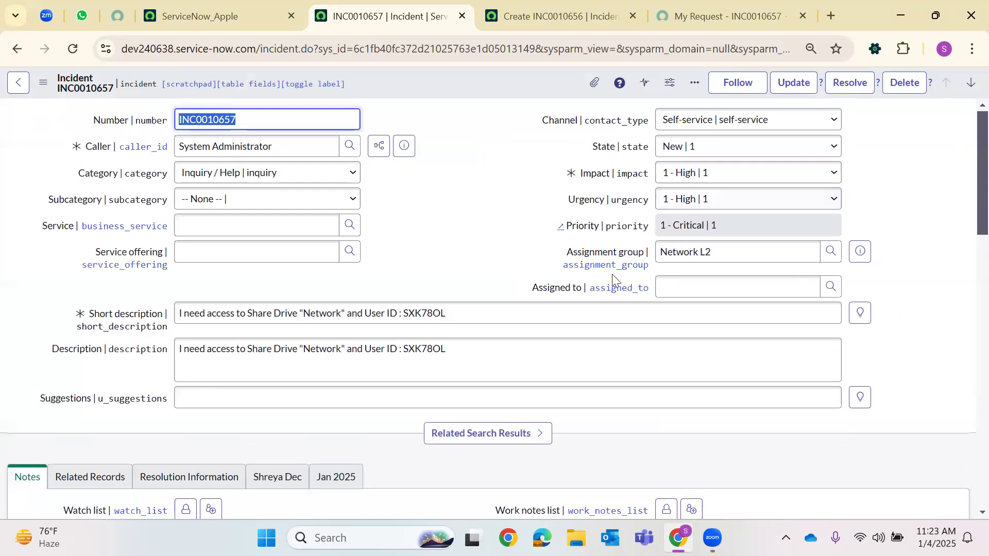
- Preview the Network L2 group record, showing parent Network and roles admin and Demo1
{"action": "double_click", "coordinate": [682, 252]}
{"action": "left_click_drag", "start_coordinate": [683, 251], "coordinate": [701, 253]}
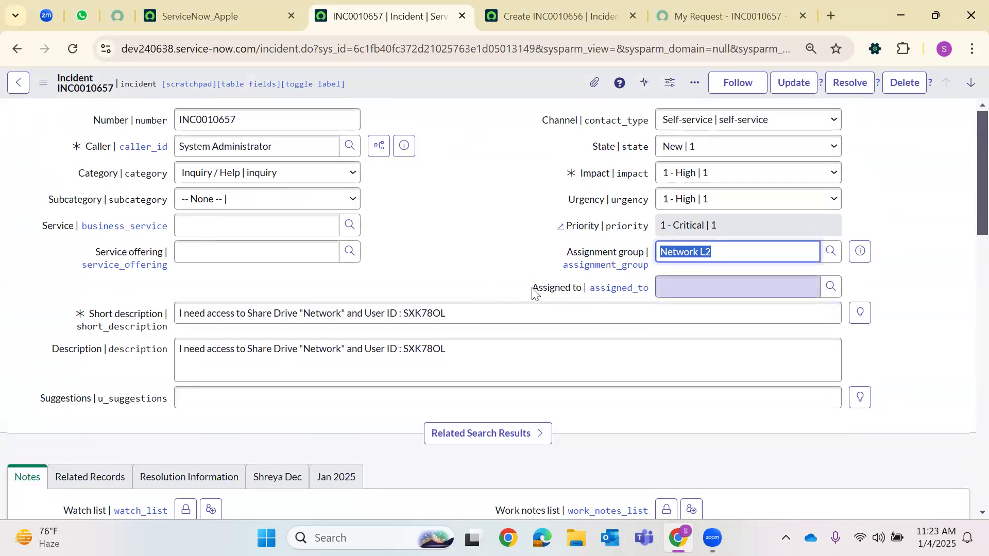
{"action": "triple_click", "coordinate": [235, 150]}
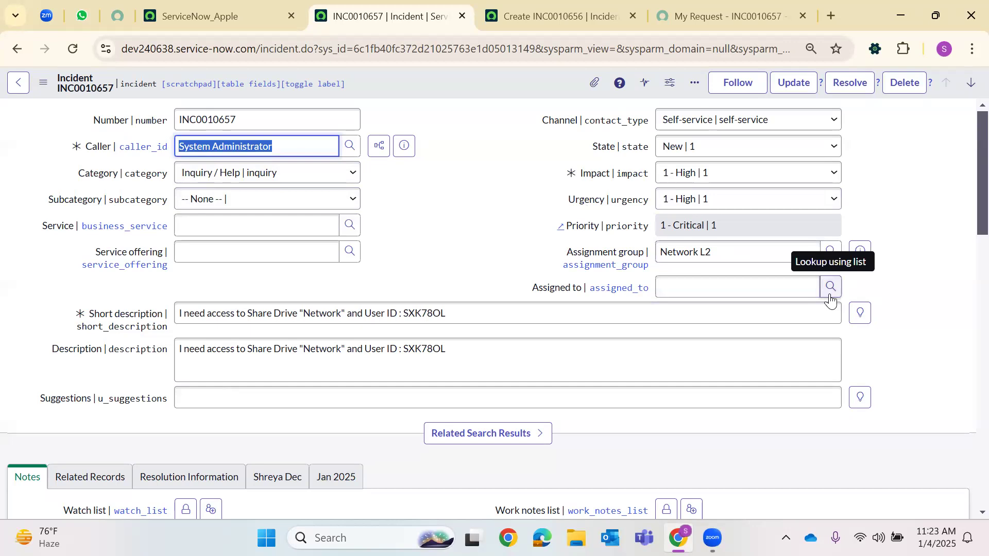
{"action": "left_click_drag", "start_coordinate": [743, 253], "coordinate": [651, 252]}
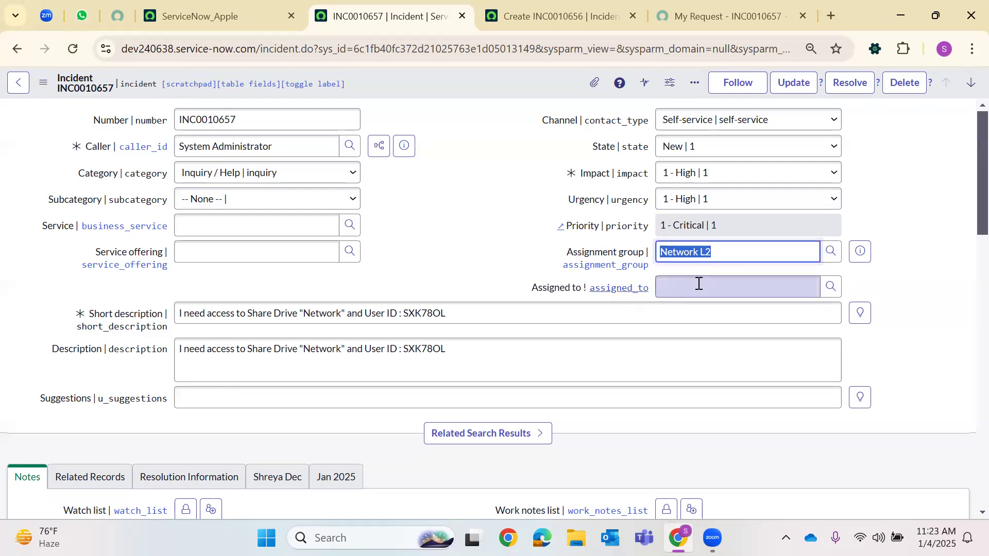
{"action": "left_click", "coordinate": [664, 290]}
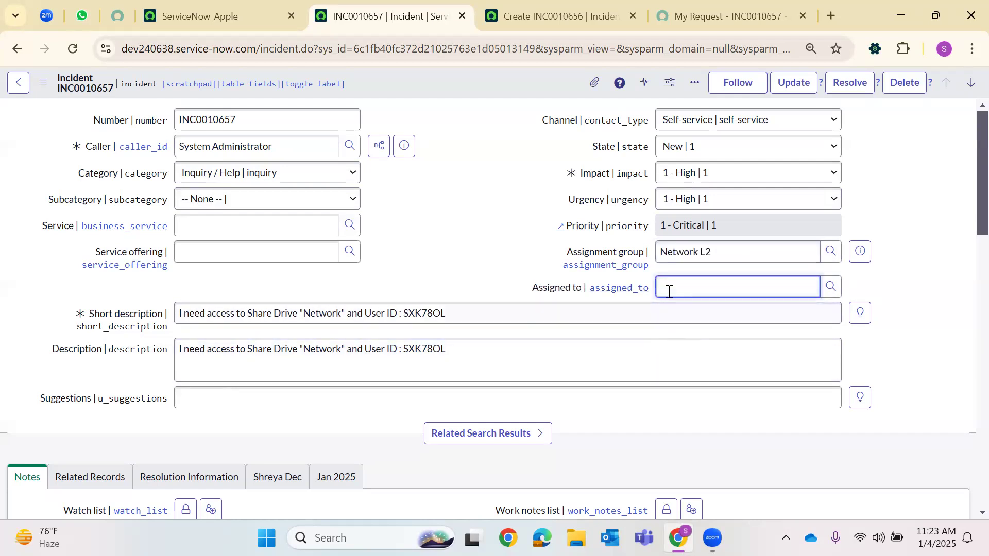
{"action": "left_click", "coordinate": [867, 256]}
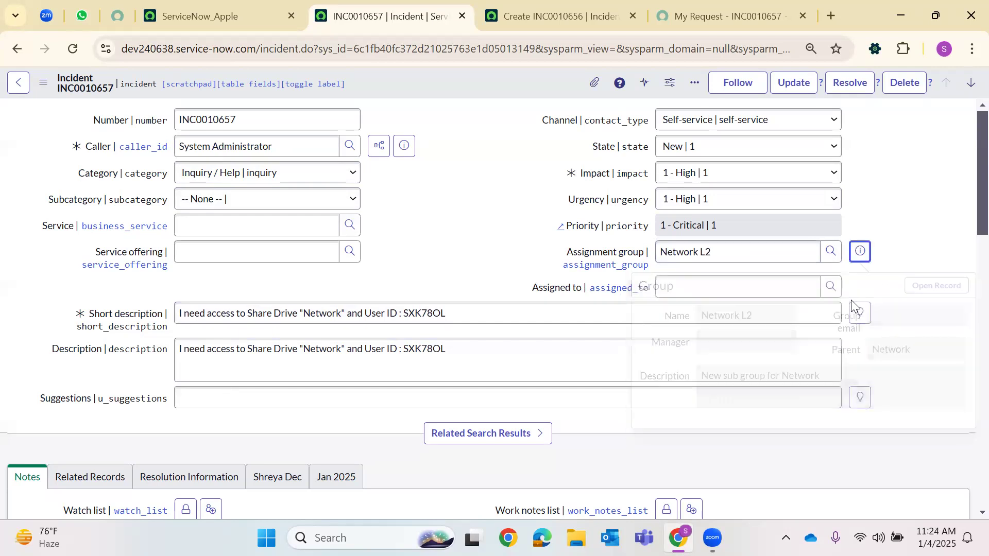
{"action": "left_click", "coordinate": [830, 287]}
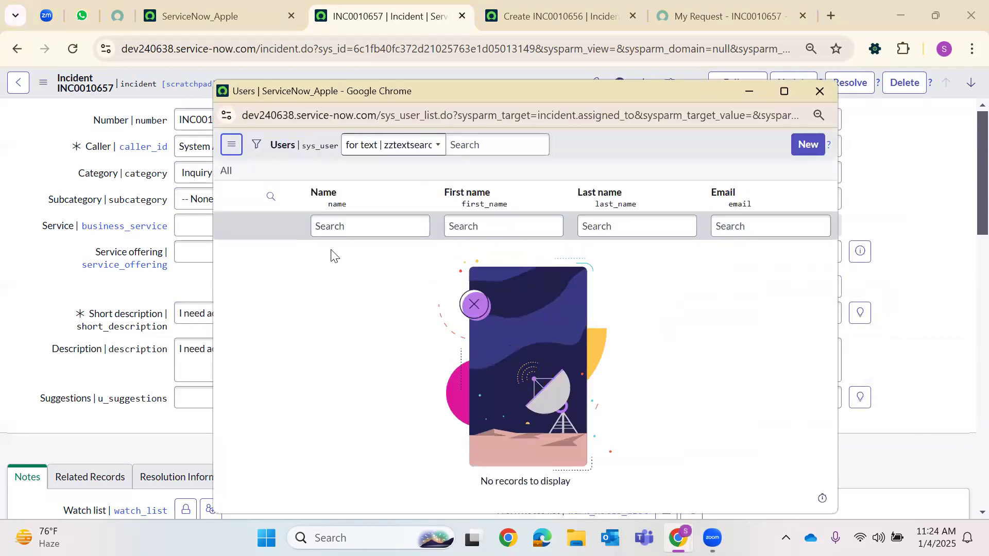
{"action": "left_click", "coordinate": [819, 91]}
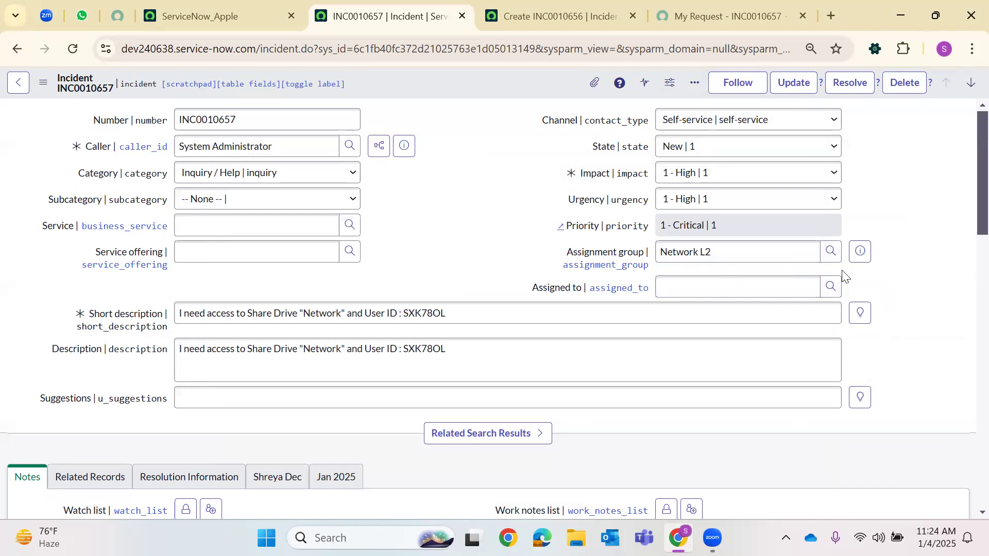
{"action": "left_click", "coordinate": [961, 286]}
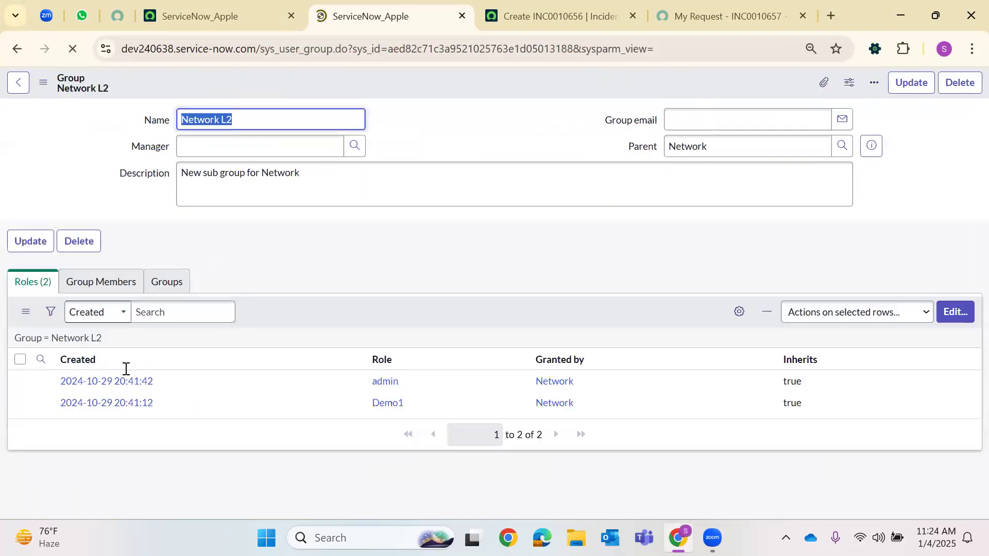
- Open Network L2's member editor and move the first chosen users into Group Members
{"action": "left_click", "coordinate": [114, 317]}
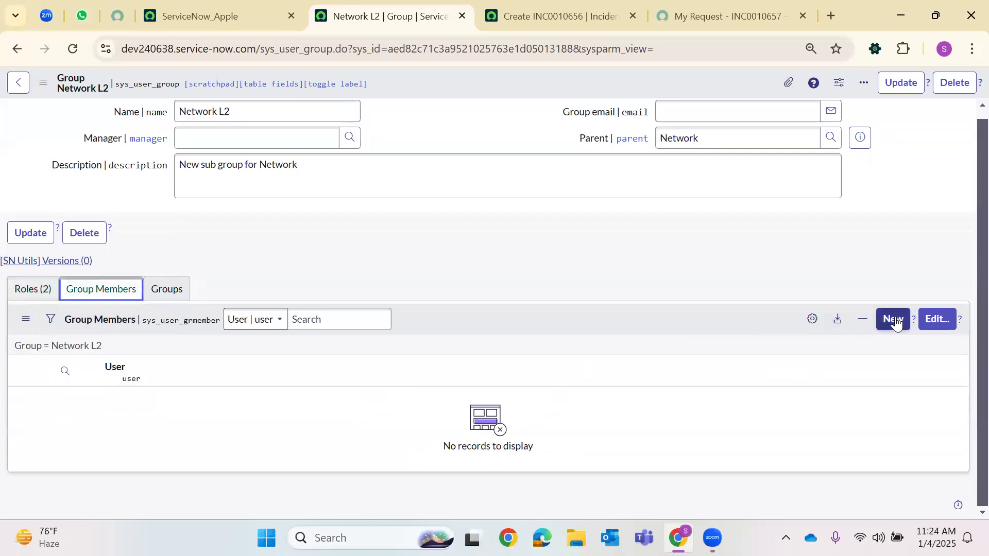
{"action": "left_click", "coordinate": [947, 320]}
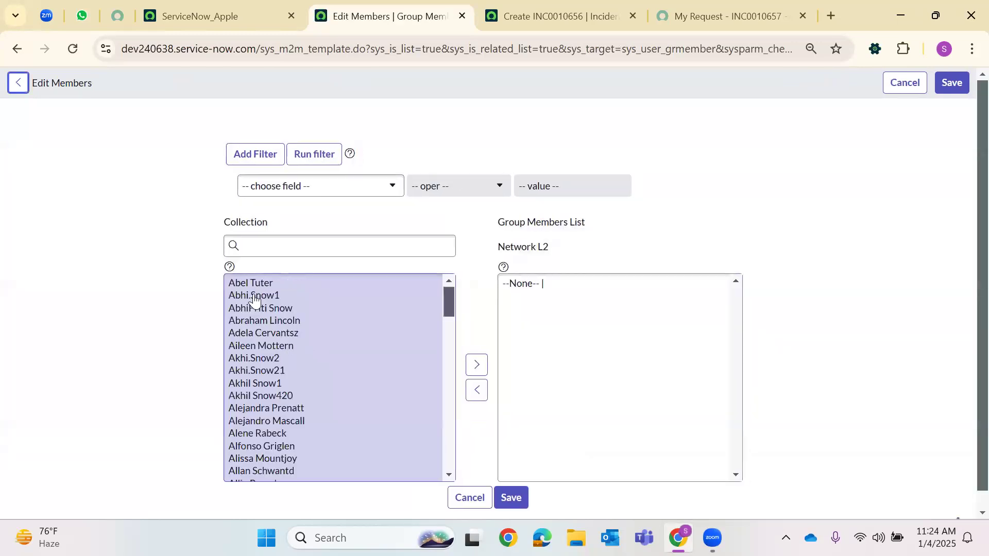
{"action": "left_click", "coordinate": [253, 298]}
{"action": "scroll", "coordinate": [242, 368], "scroll_direction": "down", "scroll_amount": 1}
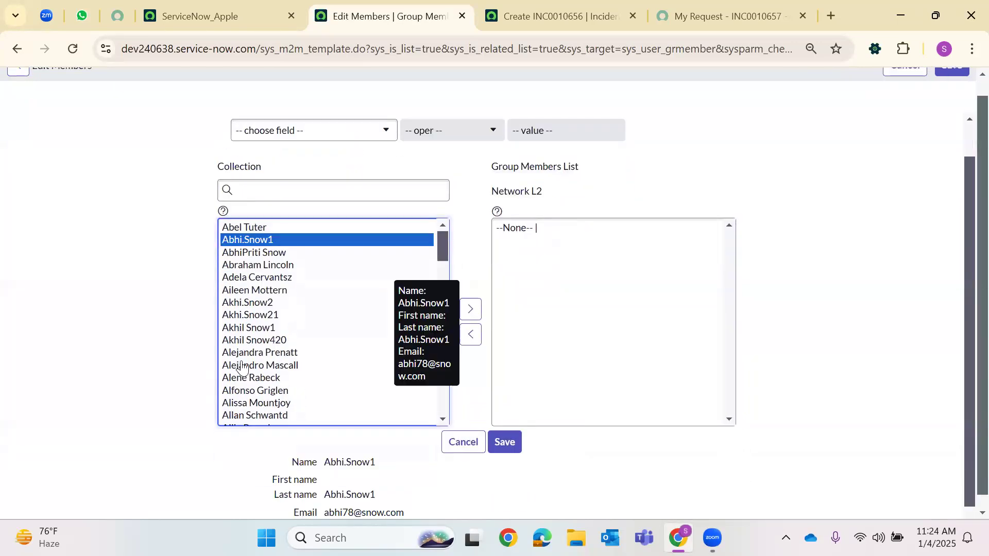
{"action": "left_click", "coordinate": [252, 330], "text": "shift"}
{"action": "scroll", "coordinate": [455, 311], "scroll_direction": "down", "scroll_amount": 1}
{"action": "left_click", "coordinate": [468, 291]}
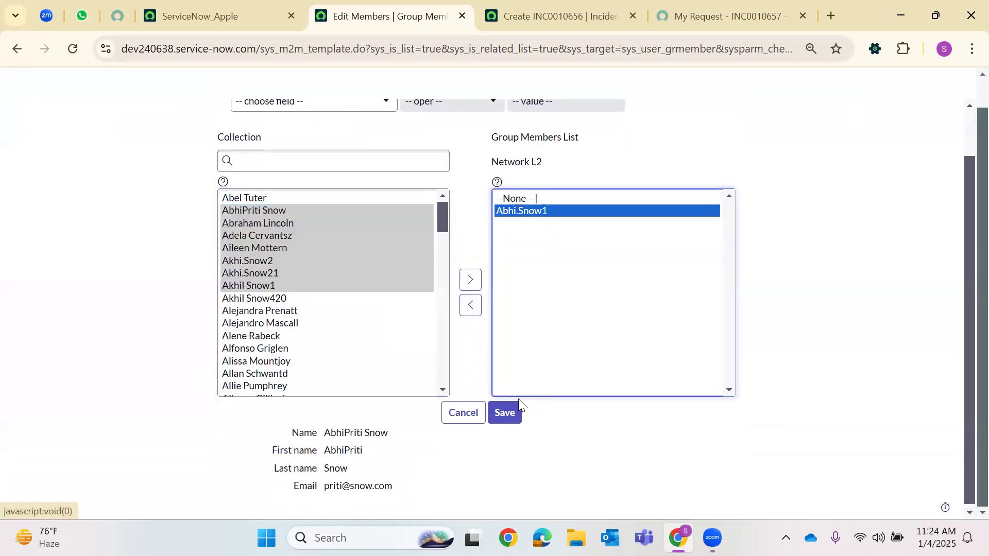
{"action": "left_click", "coordinate": [274, 247]}
{"action": "left_click", "coordinate": [264, 210]}
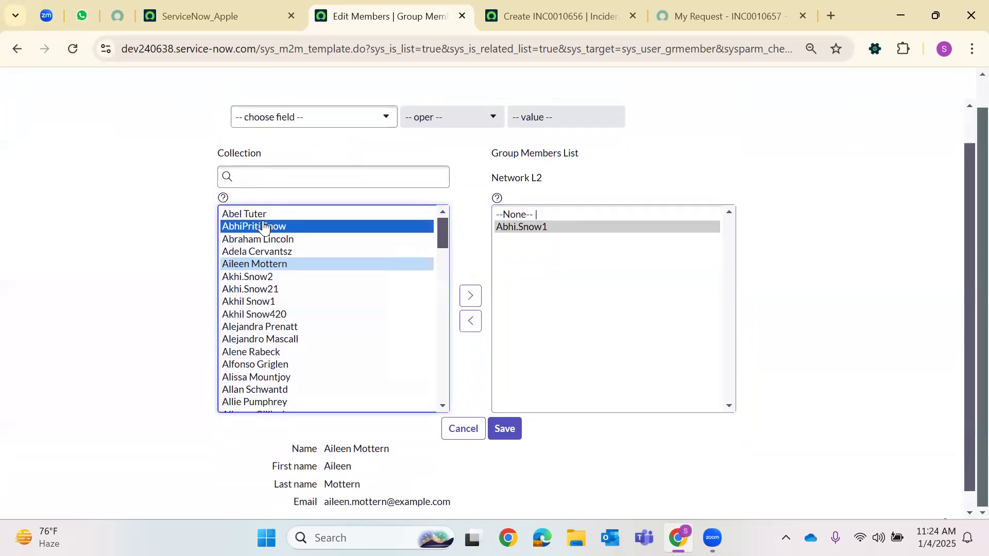
{"action": "left_click", "coordinate": [246, 240]}
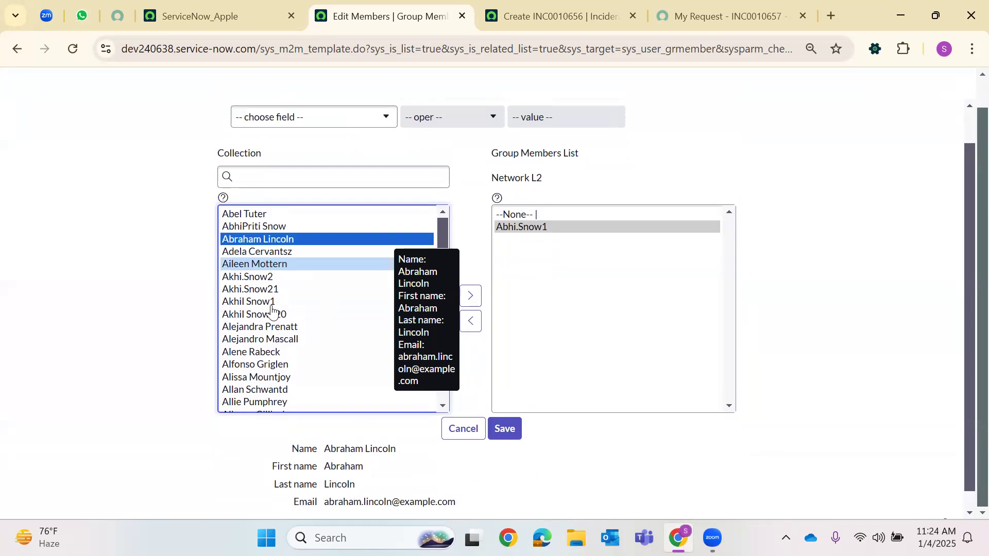
{"action": "left_click", "coordinate": [272, 303], "text": "shift"}
{"action": "left_click", "coordinate": [469, 294]}
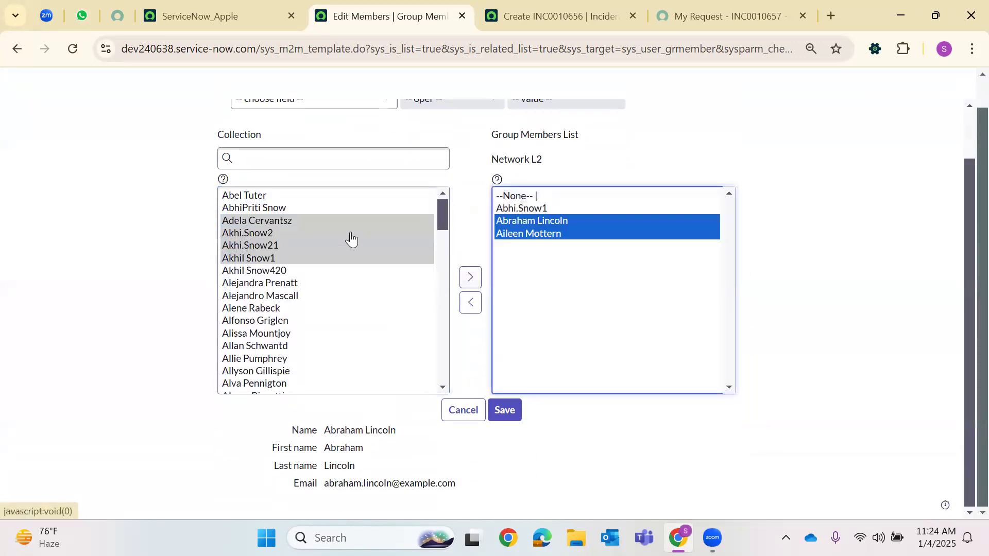
- Add the remaining users for four members, save, reload, and close the group tab
{"action": "left_click_drag", "start_coordinate": [245, 196], "coordinate": [253, 209]}
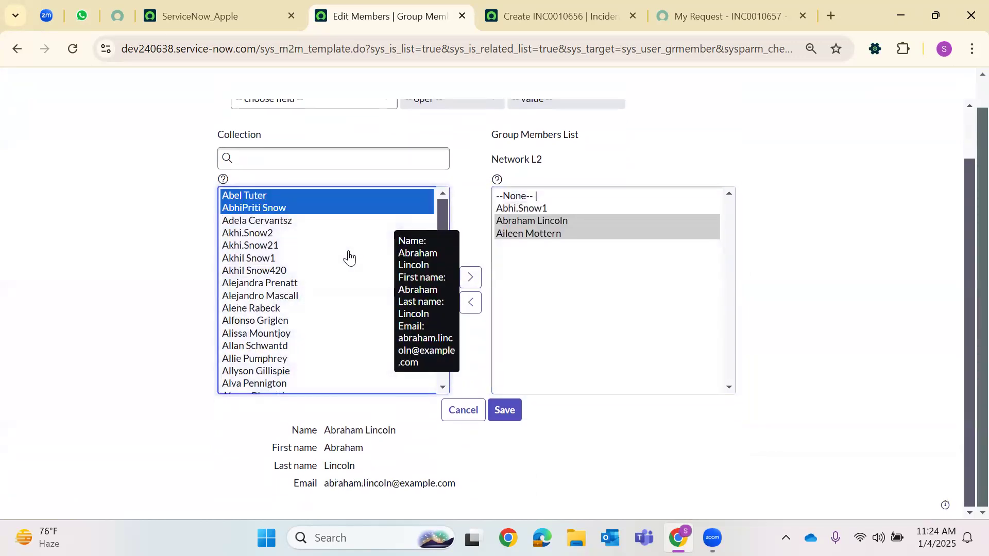
{"action": "left_click", "coordinate": [278, 221]}
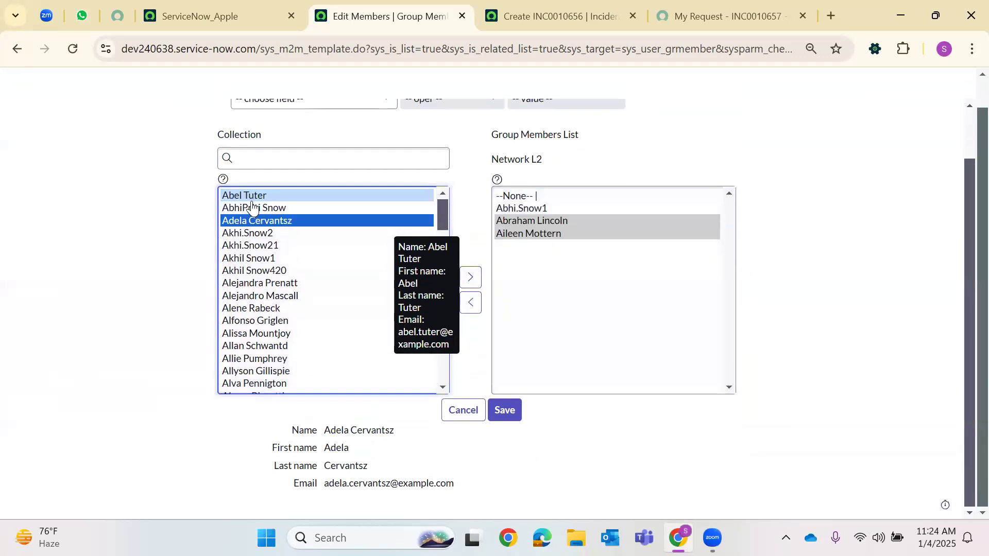
{"action": "left_click", "coordinate": [248, 197]}
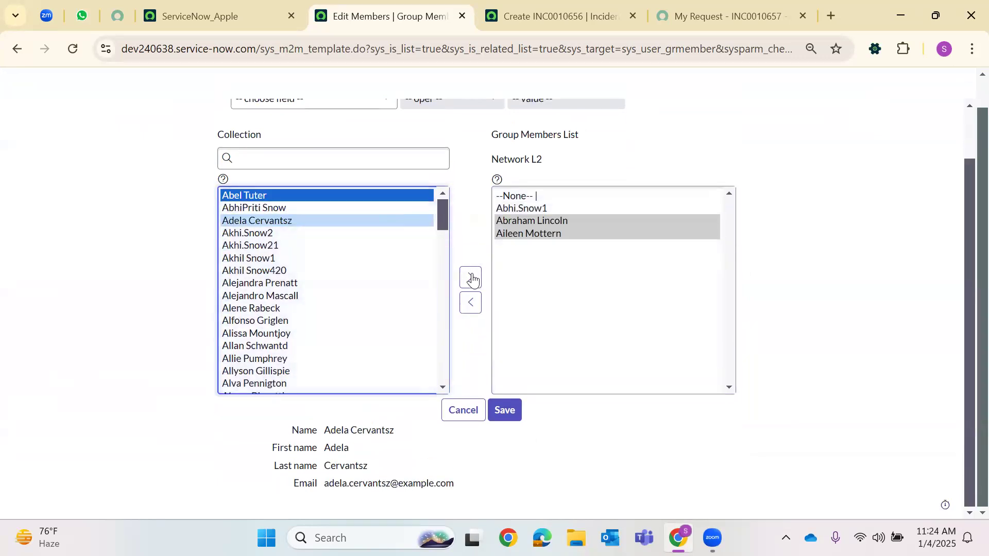
{"action": "left_click", "coordinate": [471, 279]}
{"action": "left_click", "coordinate": [504, 410]}
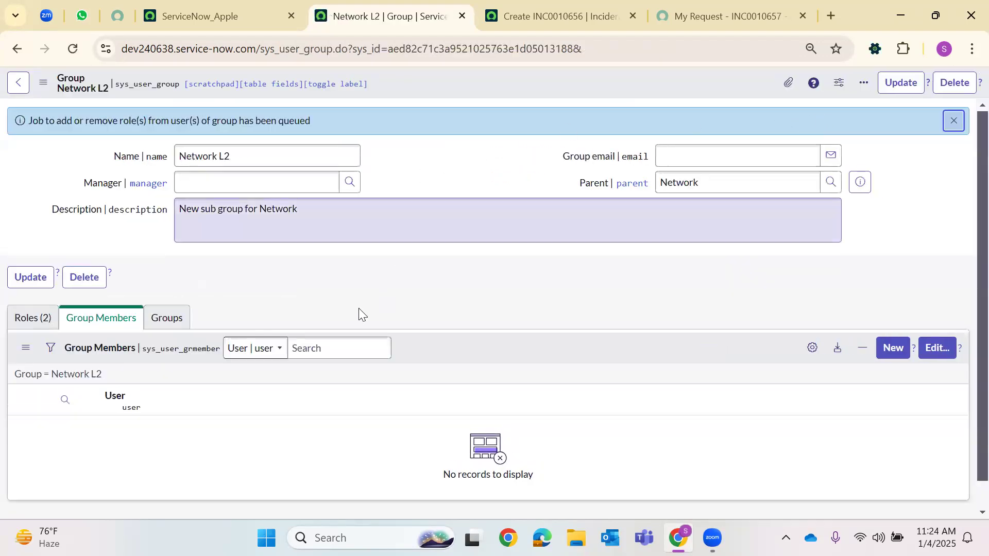
{"action": "left_click", "coordinate": [77, 55]}
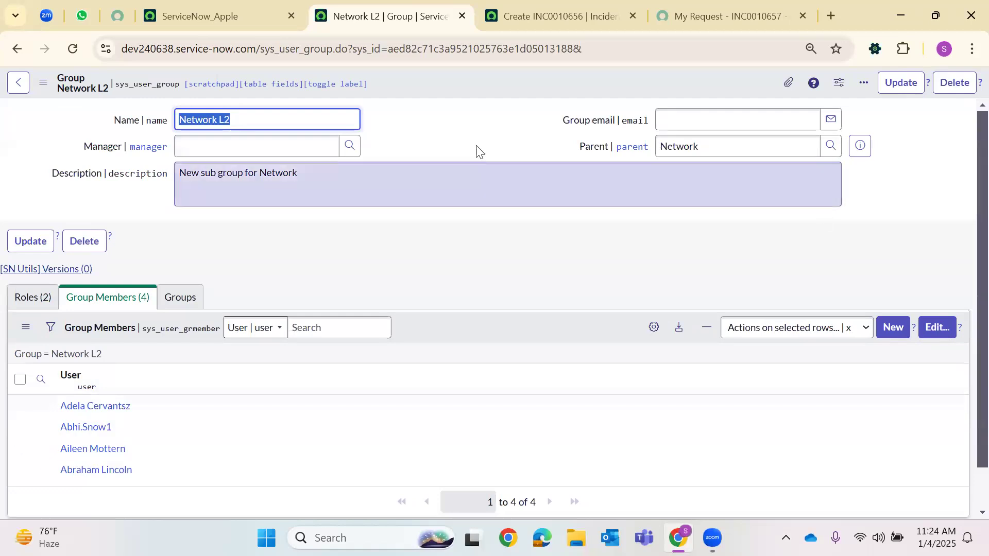
{"action": "left_click", "coordinate": [462, 17]}
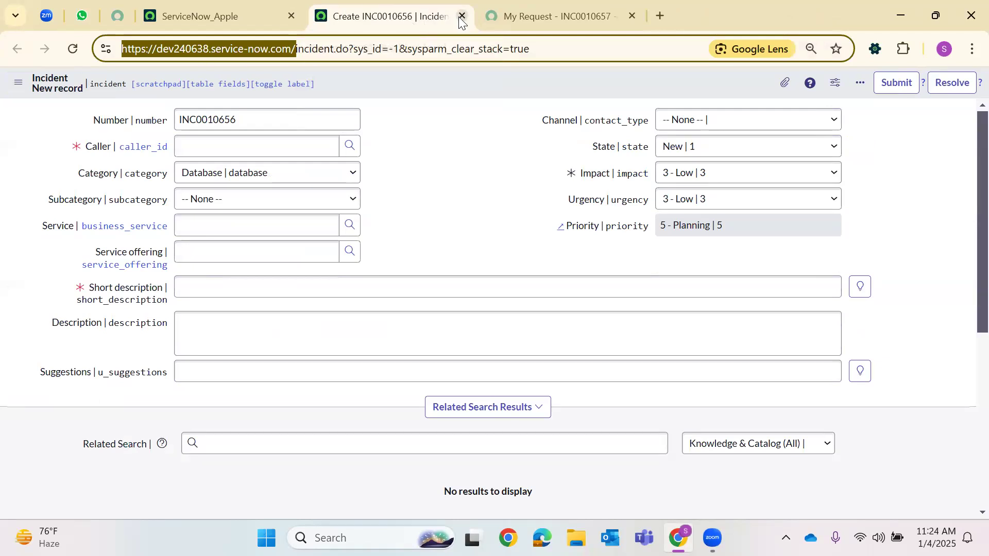
- Discard the unsaved INC0010656 form and open INC0010657 from Incident > All in a new tab
{"action": "left_click", "coordinate": [462, 17]}
{"action": "left_click", "coordinate": [563, 148]}
{"action": "left_click", "coordinate": [247, 5]}
{"action": "left_click", "coordinate": [74, 93]}
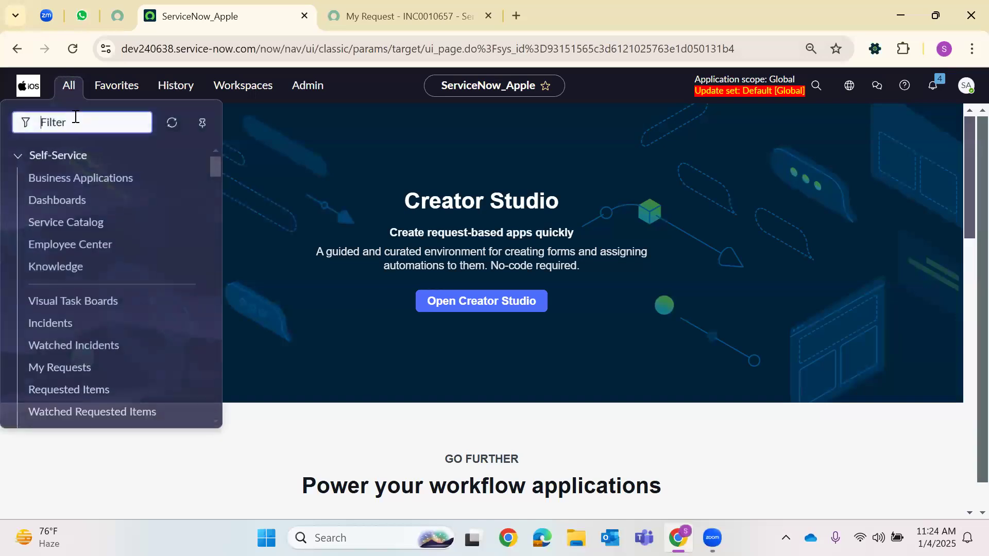
{"action": "type", "text": "incident"}
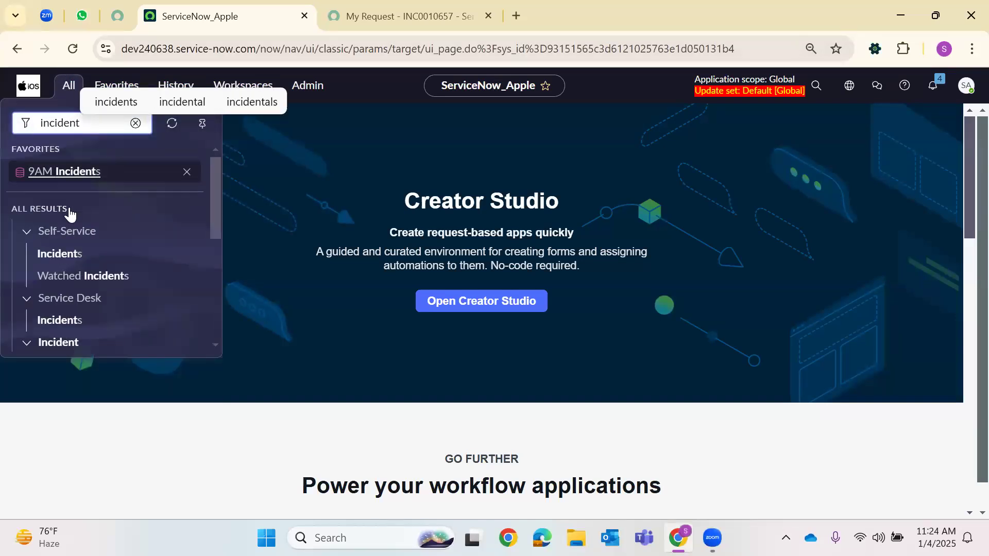
{"action": "scroll", "coordinate": [69, 213], "scroll_direction": "down", "scroll_amount": 3}
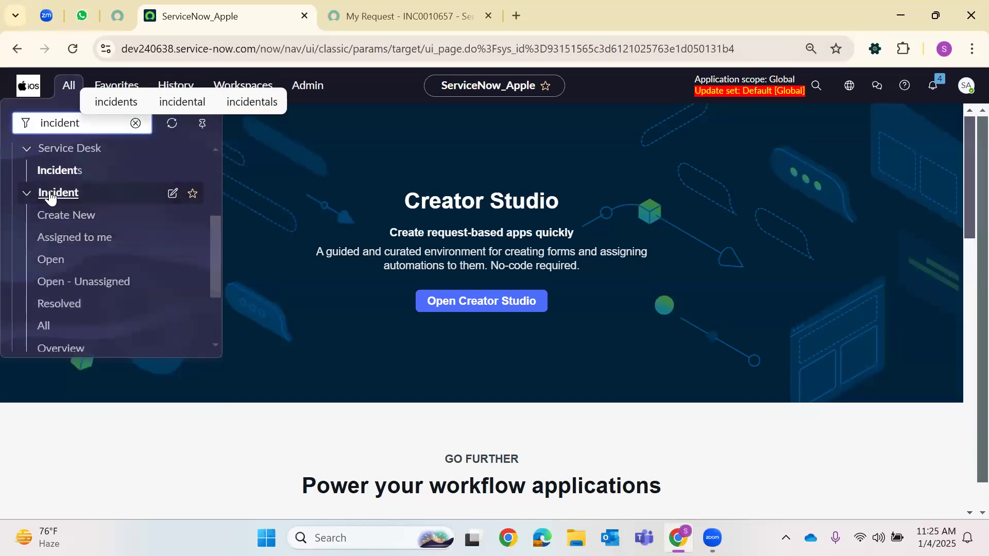
{"action": "right_click", "coordinate": [44, 331]}
{"action": "left_click", "coordinate": [174, 121]}
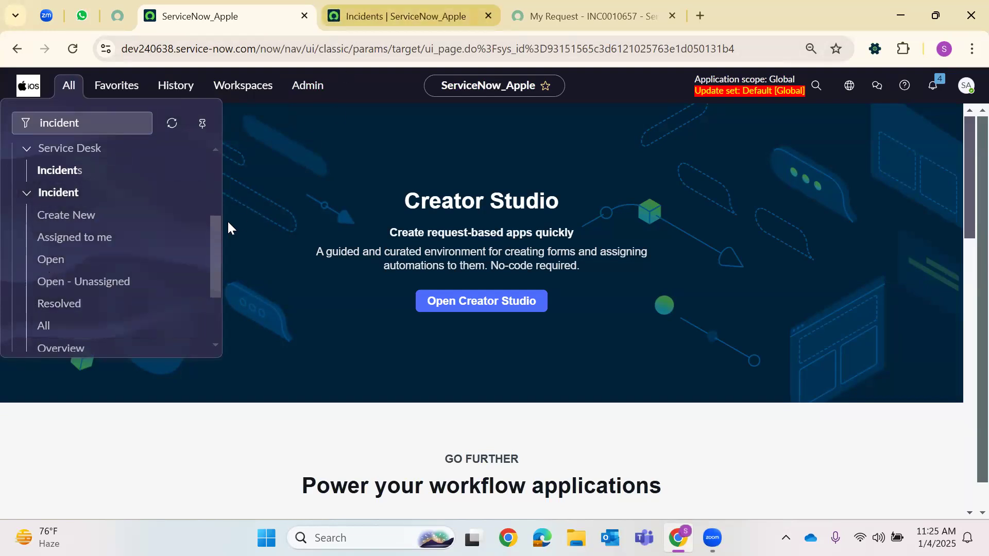
{"action": "key", "text": "ctrl+Tab"}
{"action": "left_click", "coordinate": [62, 202]}
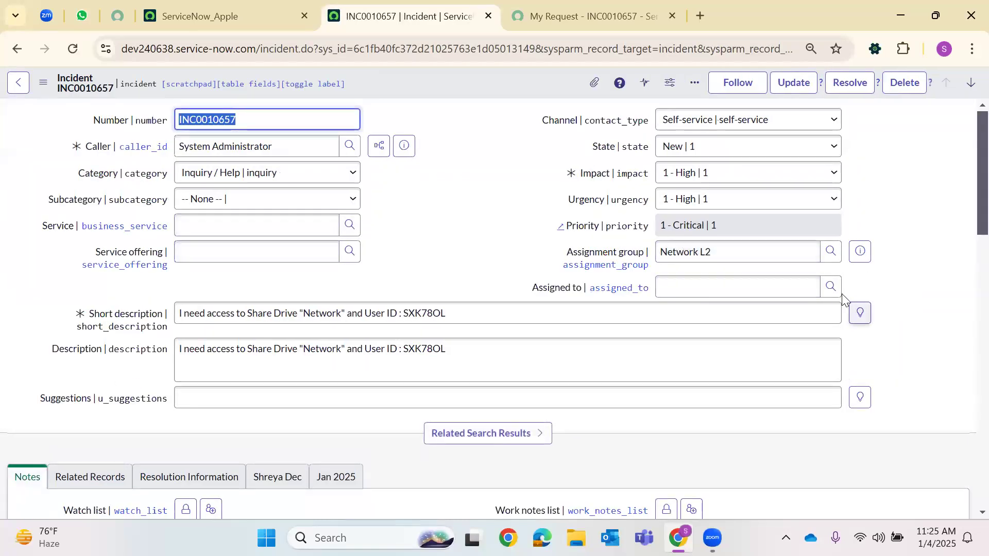
- Set Assignment group Network with a chosen Assigned to user and save, moving INC0010657 to In Progress
{"action": "left_click", "coordinate": [830, 287]}
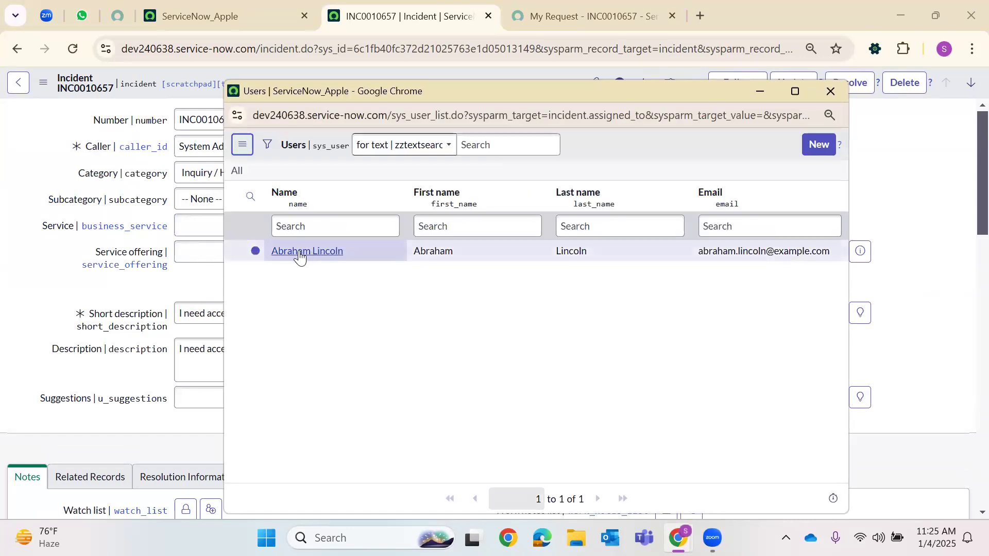
{"action": "left_click", "coordinate": [297, 256]}
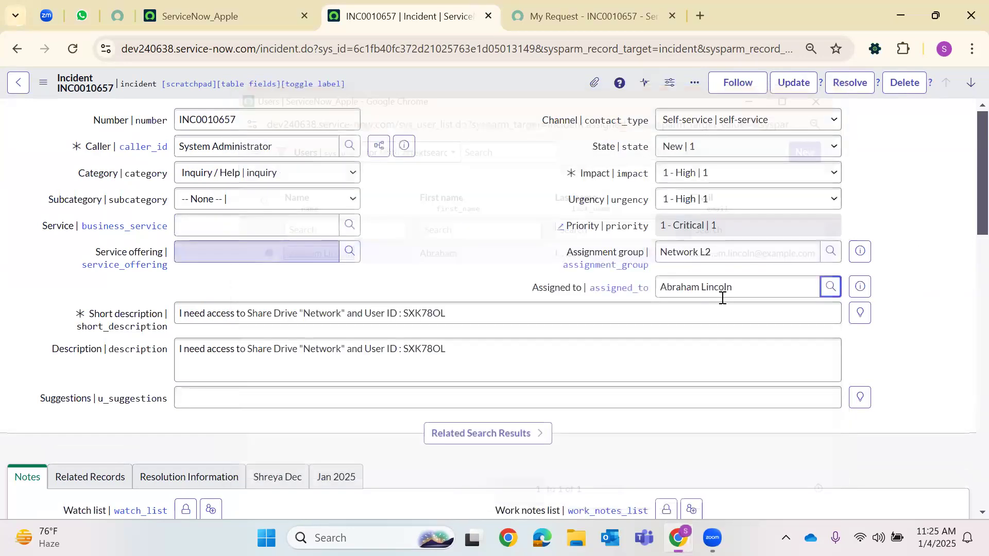
{"action": "triple_click", "coordinate": [661, 286]}
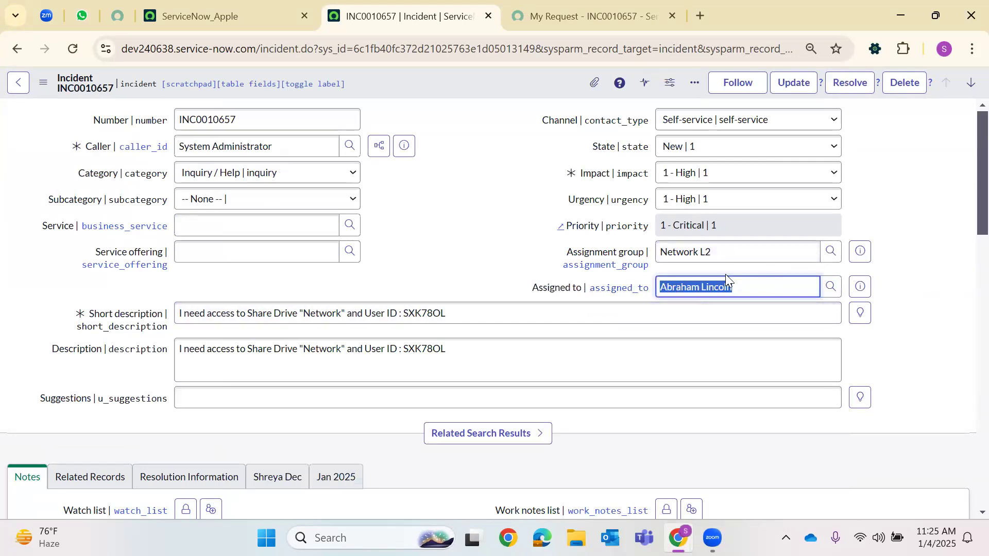
{"action": "left_click", "coordinate": [830, 251]}
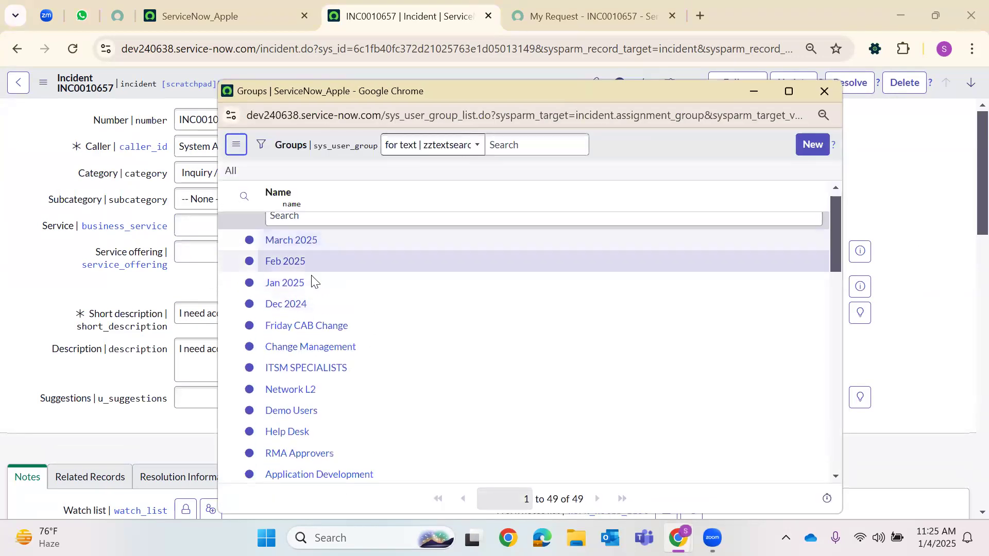
{"action": "scroll", "coordinate": [312, 289], "scroll_direction": "down", "scroll_amount": 5}
{"action": "left_click", "coordinate": [285, 411]}
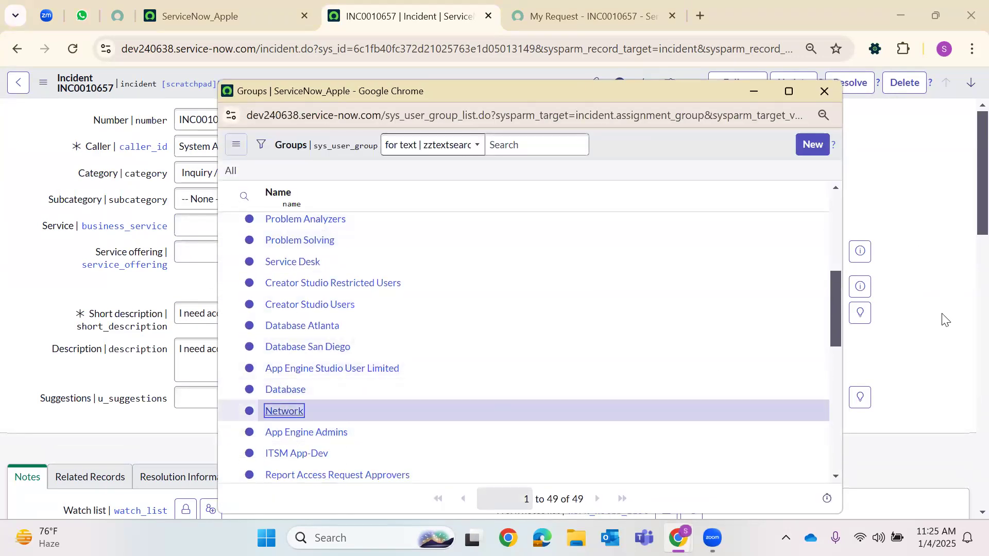
{"action": "scroll", "coordinate": [896, 288], "scroll_direction": "down", "scroll_amount": 7}
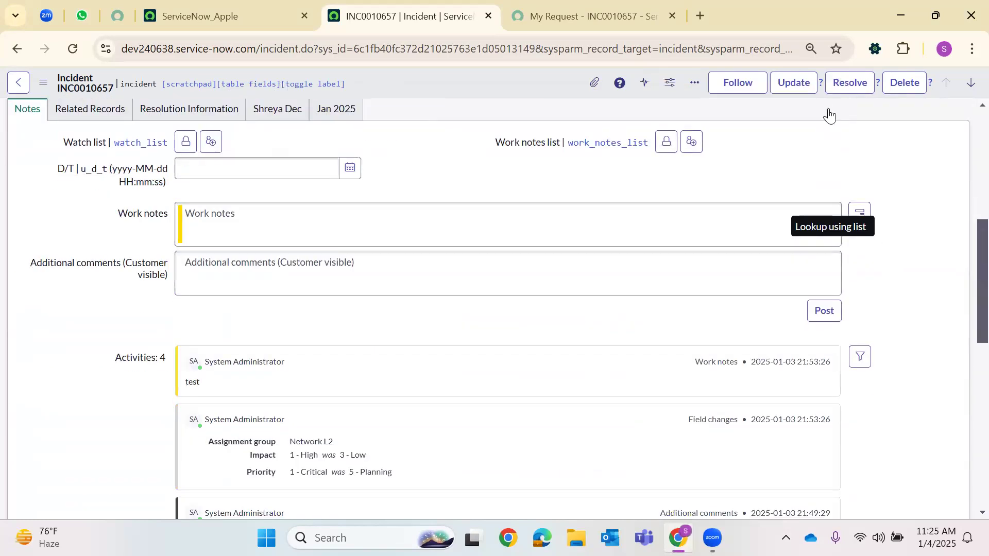
{"action": "scroll", "coordinate": [829, 115], "scroll_direction": "up", "scroll_amount": 7}
{"action": "left_click", "coordinate": [830, 287]}
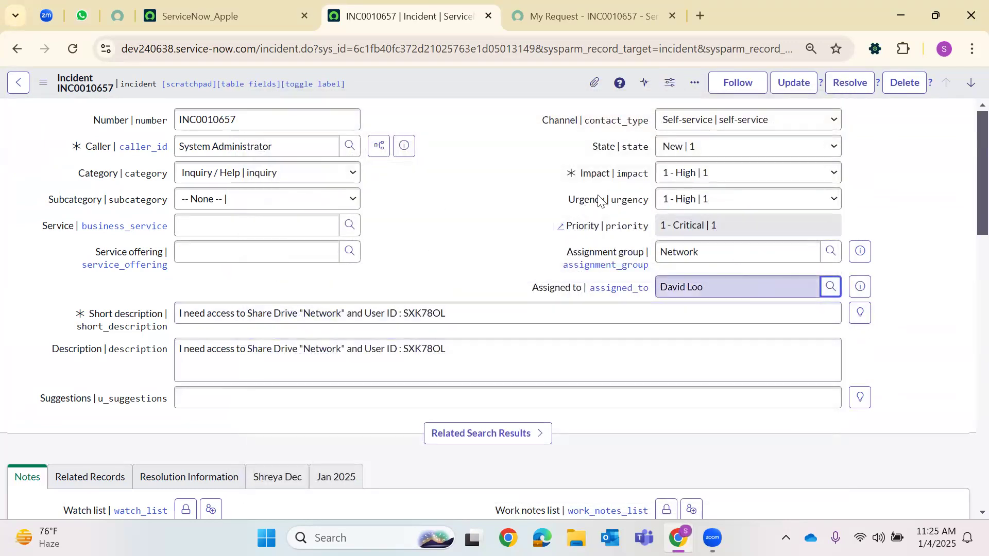
{"action": "right_click", "coordinate": [503, 94]}
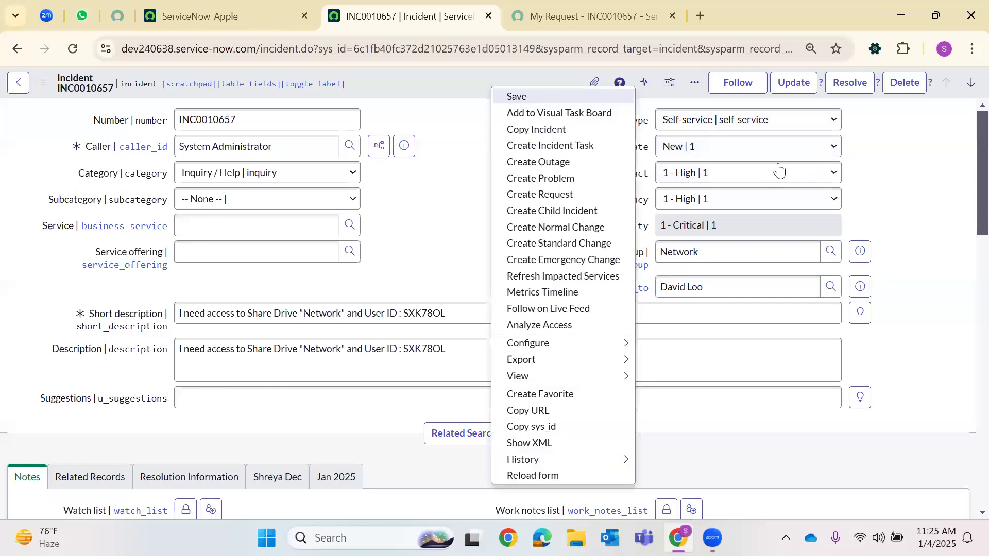
{"action": "left_click", "coordinate": [515, 97]}
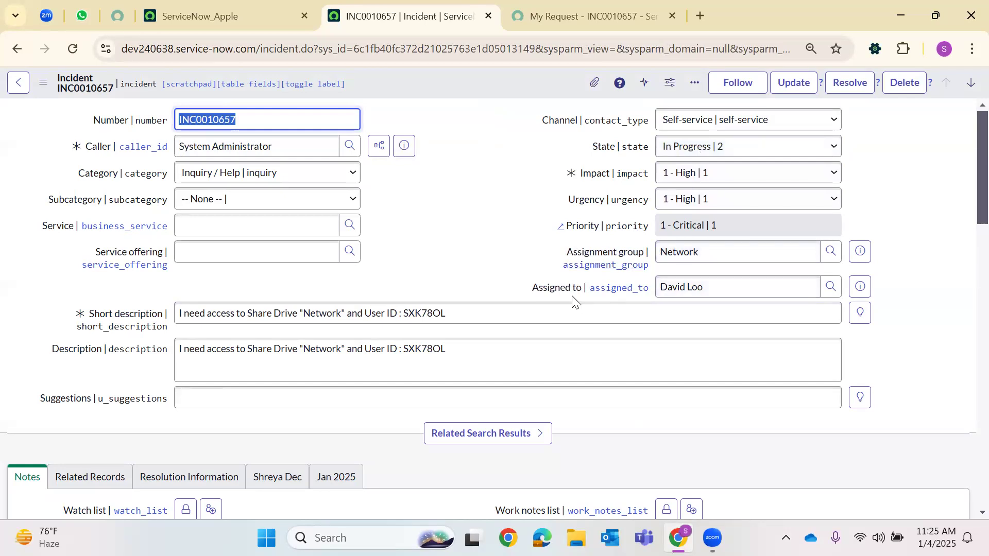
{"action": "left_click", "coordinate": [686, 254]}
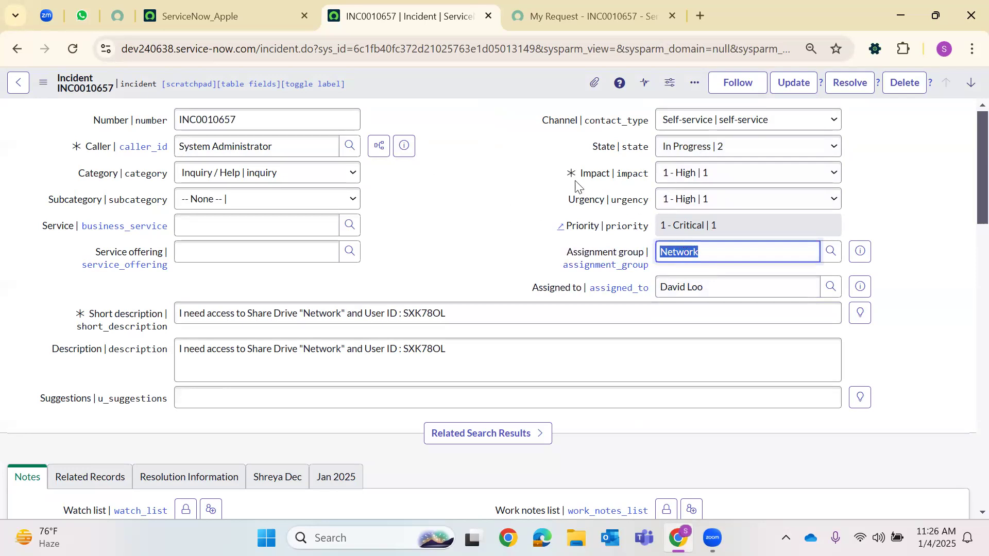
{"action": "triple_click", "coordinate": [354, 308]}
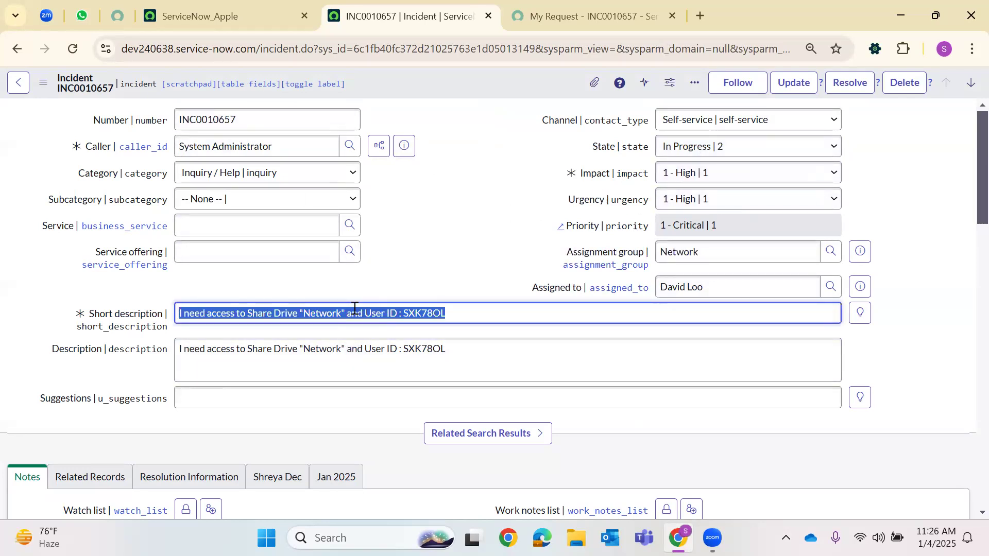
{"action": "triple_click", "coordinate": [236, 349]}
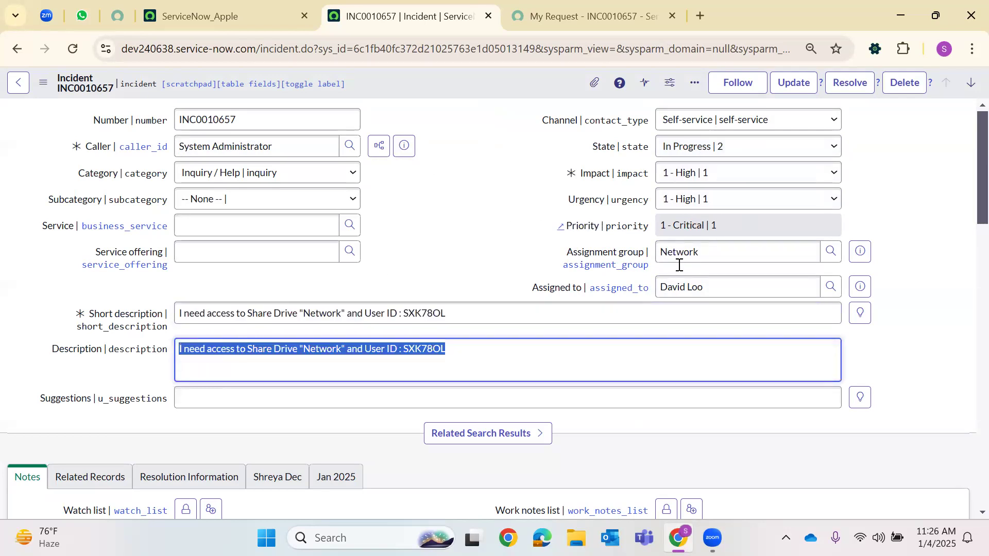
{"action": "left_click", "coordinate": [689, 289]}
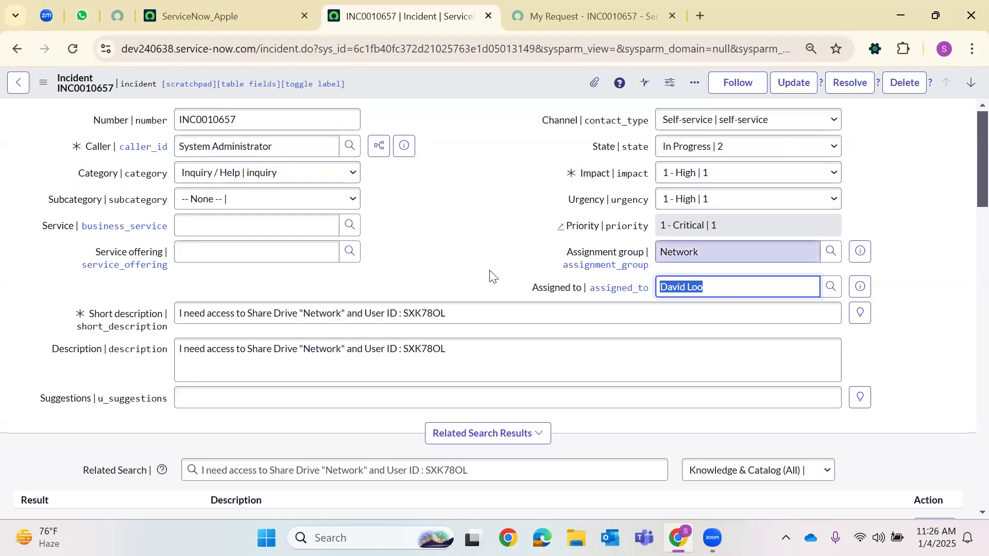
{"action": "scroll", "coordinate": [238, 273], "scroll_direction": "down", "scroll_amount": 3}
{"action": "left_click_drag", "start_coordinate": [103, 250], "coordinate": [164, 252]}
{"action": "left_click", "coordinate": [110, 260]}
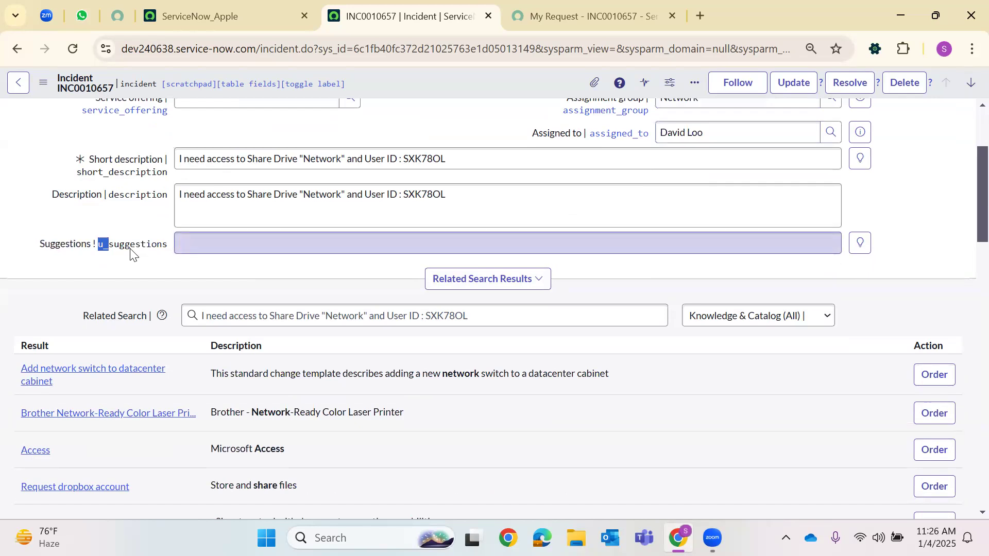
{"action": "triple_click", "coordinate": [106, 252]}
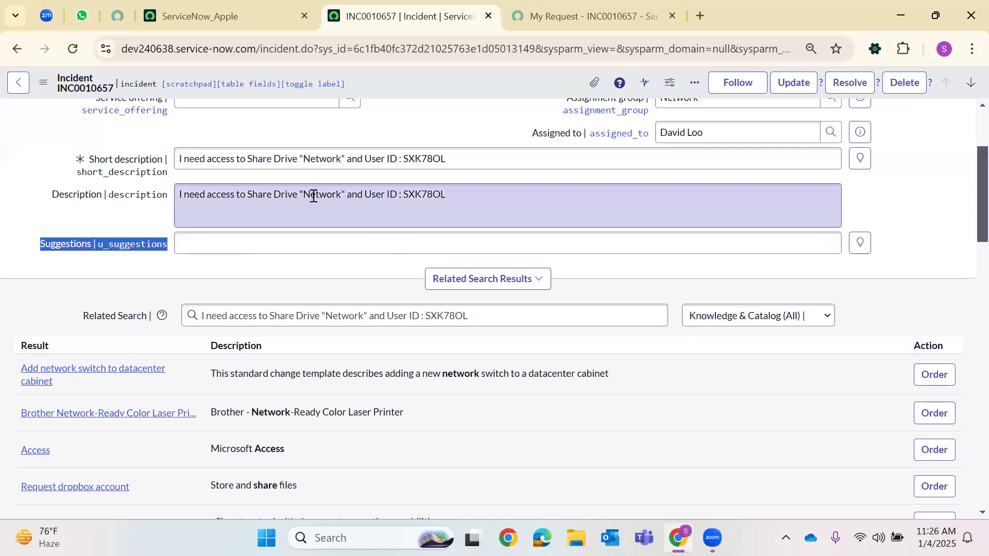
{"action": "scroll", "coordinate": [312, 202], "scroll_direction": "down", "scroll_amount": 8}
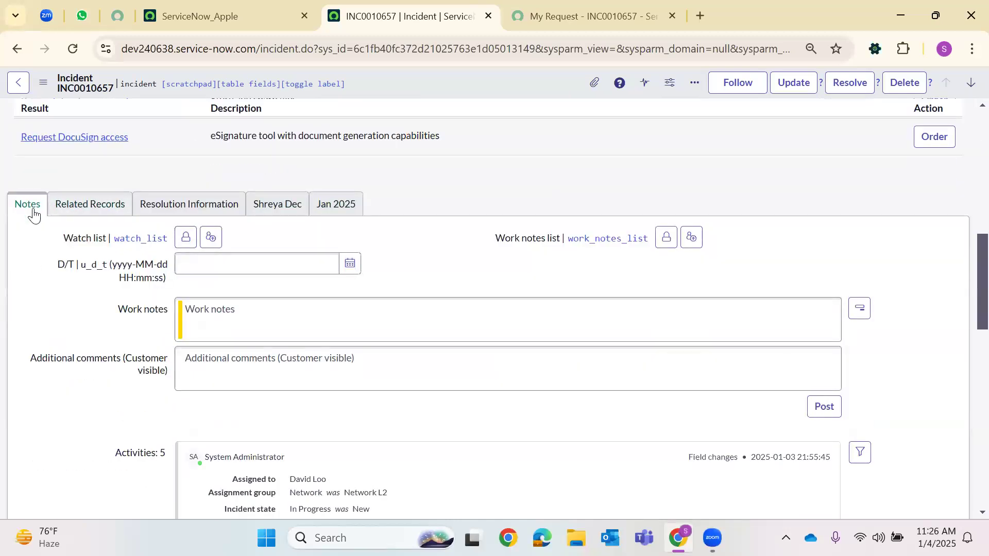
{"action": "left_click", "coordinate": [121, 213]}
{"action": "left_click", "coordinate": [181, 214]}
{"action": "left_click", "coordinate": [267, 211]}
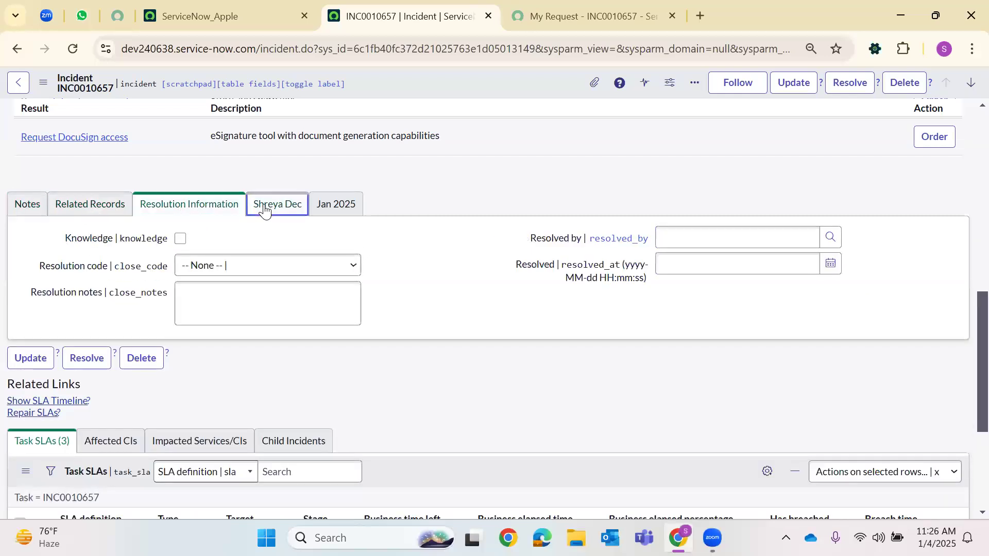
{"action": "left_click", "coordinate": [333, 206]}
{"action": "left_click", "coordinate": [278, 206]}
{"action": "left_click", "coordinate": [332, 206]}
{"action": "left_click", "coordinate": [29, 208]}
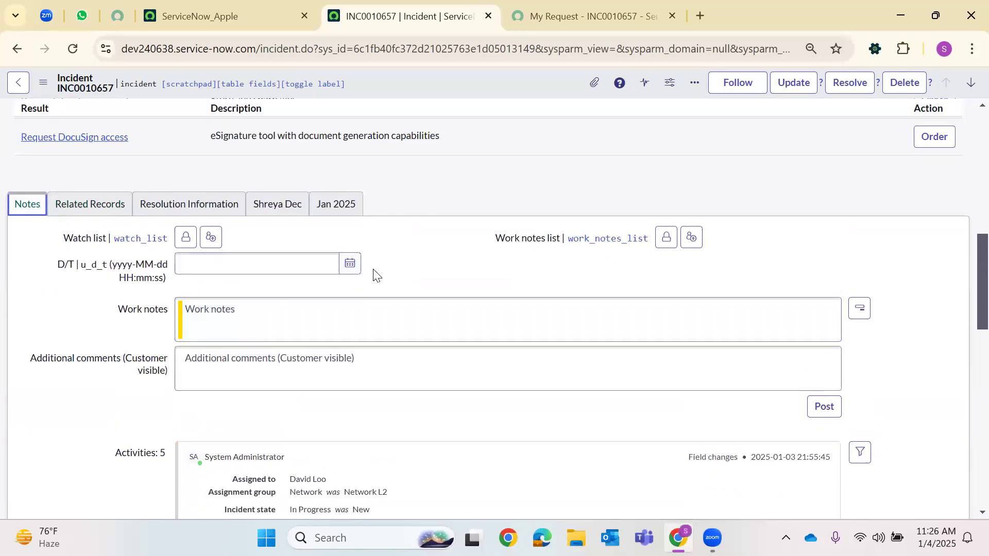
{"action": "left_click_drag", "start_coordinate": [168, 278], "coordinate": [49, 265]}
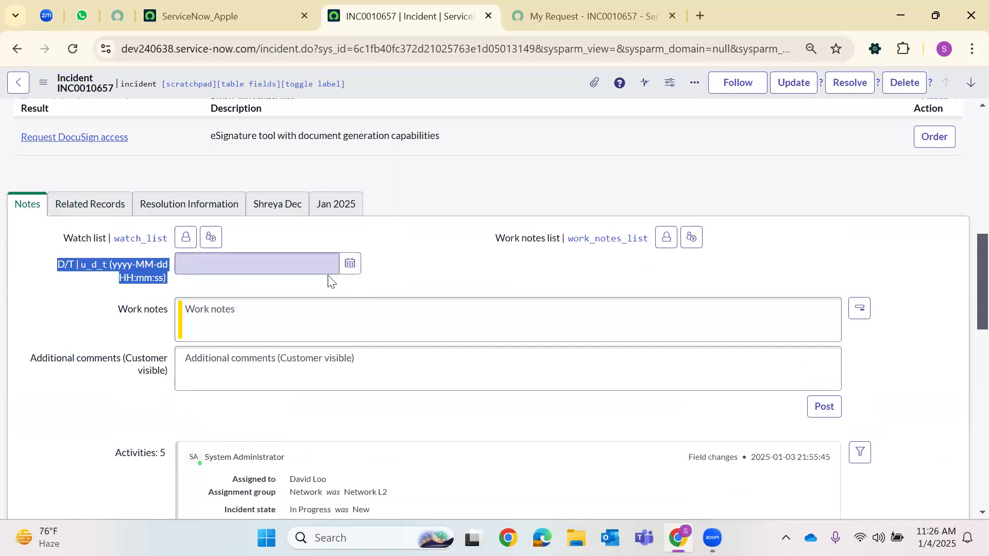
{"action": "left_click", "coordinate": [203, 316]}
{"action": "scroll", "coordinate": [237, 309], "scroll_direction": "down", "scroll_amount": 4}
{"action": "scroll", "coordinate": [237, 309], "scroll_direction": "up", "scroll_amount": 6}
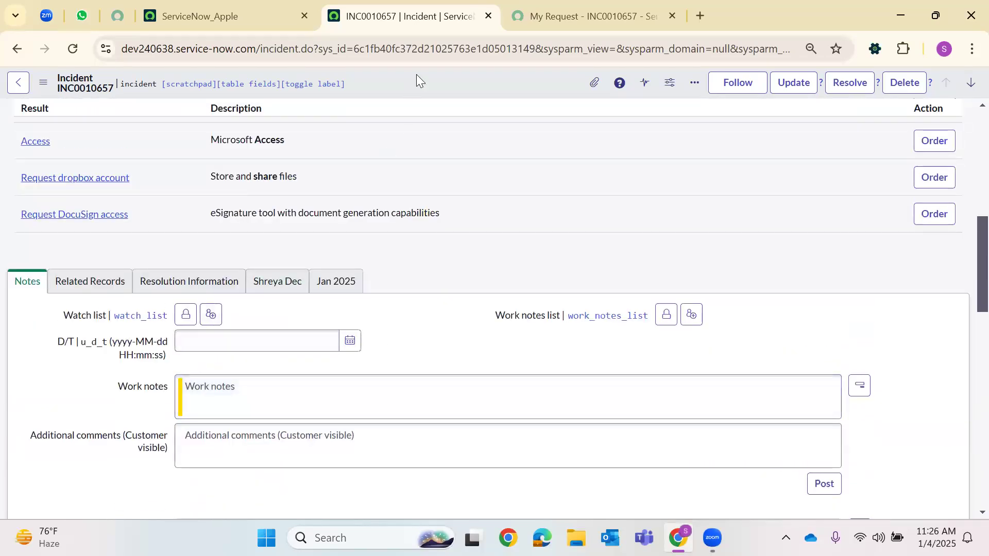
- In Form Layout, remove D/T from the Notes section's selected fields and save
{"action": "right_click", "coordinate": [417, 76]}
{"action": "mouse_move", "coordinate": [446, 338]}
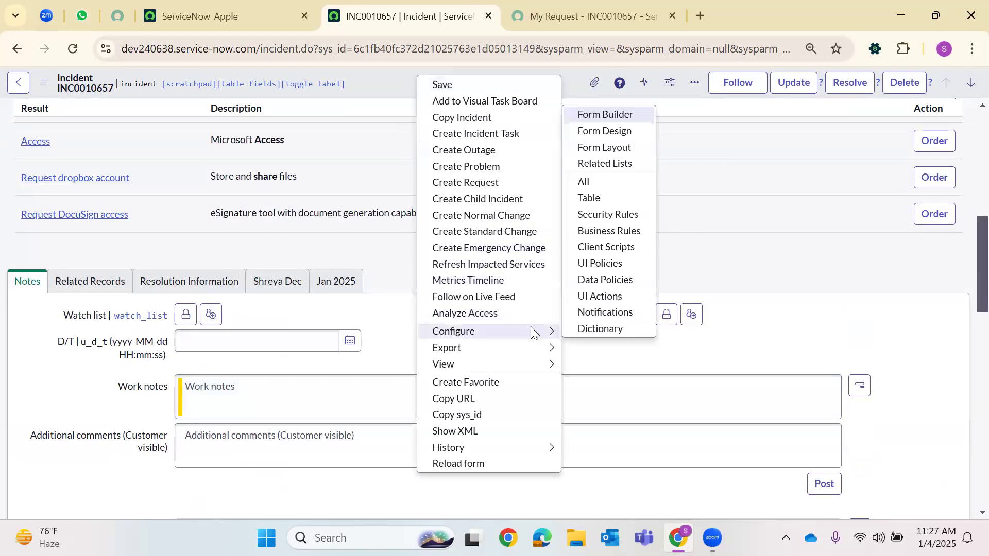
{"action": "left_click", "coordinate": [621, 149]}
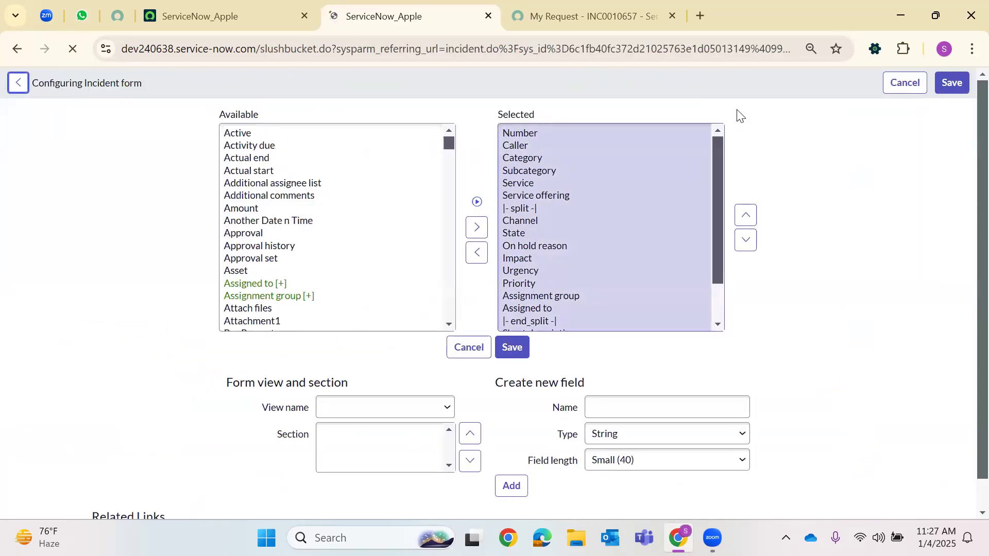
{"action": "scroll", "coordinate": [566, 169], "scroll_direction": "down", "scroll_amount": 3}
{"action": "scroll", "coordinate": [392, 345], "scroll_direction": "down", "scroll_amount": 6}
{"action": "left_click", "coordinate": [328, 464]}
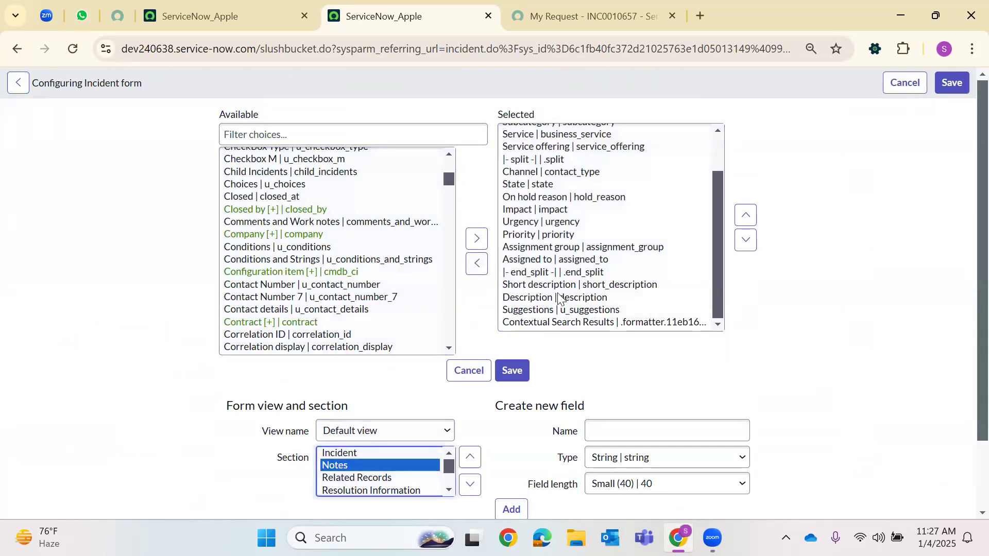
{"action": "left_click", "coordinate": [475, 263]}
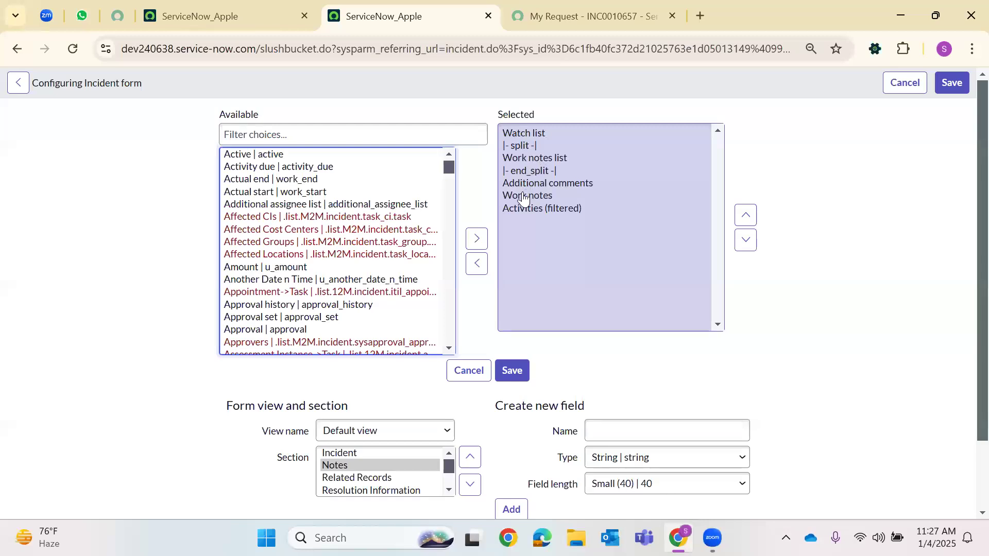
{"action": "left_click", "coordinate": [511, 370]}
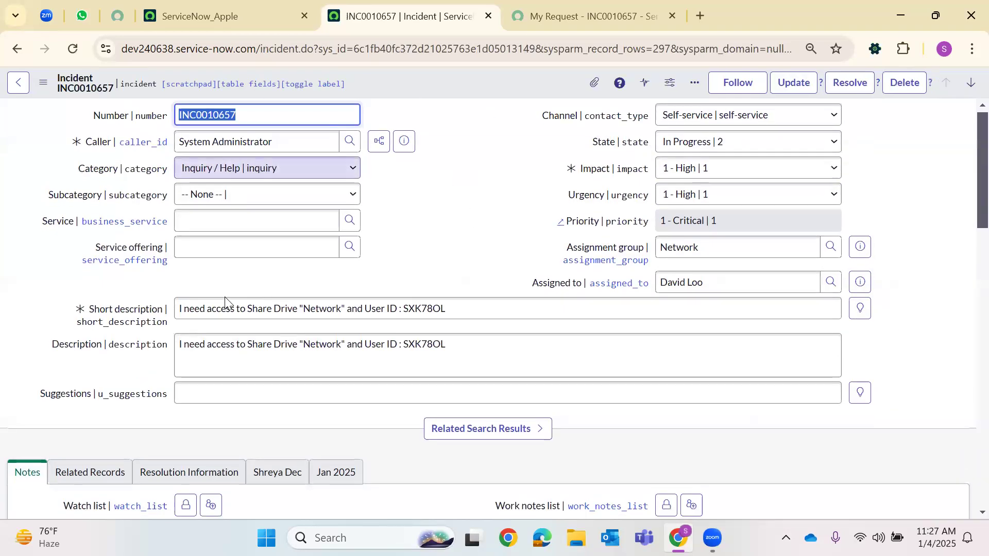
{"action": "scroll", "coordinate": [225, 297], "scroll_direction": "down", "scroll_amount": 6}
{"action": "scroll", "coordinate": [217, 227], "scroll_direction": "up", "scroll_amount": 2}
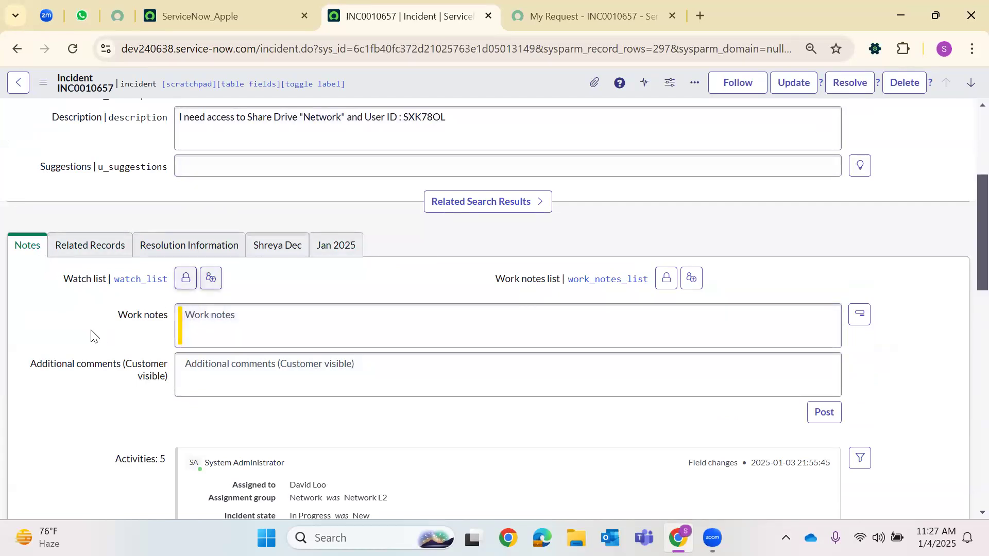
{"action": "scroll", "coordinate": [348, 166], "scroll_direction": "up", "scroll_amount": 3}
{"action": "left_click", "coordinate": [404, 147]}
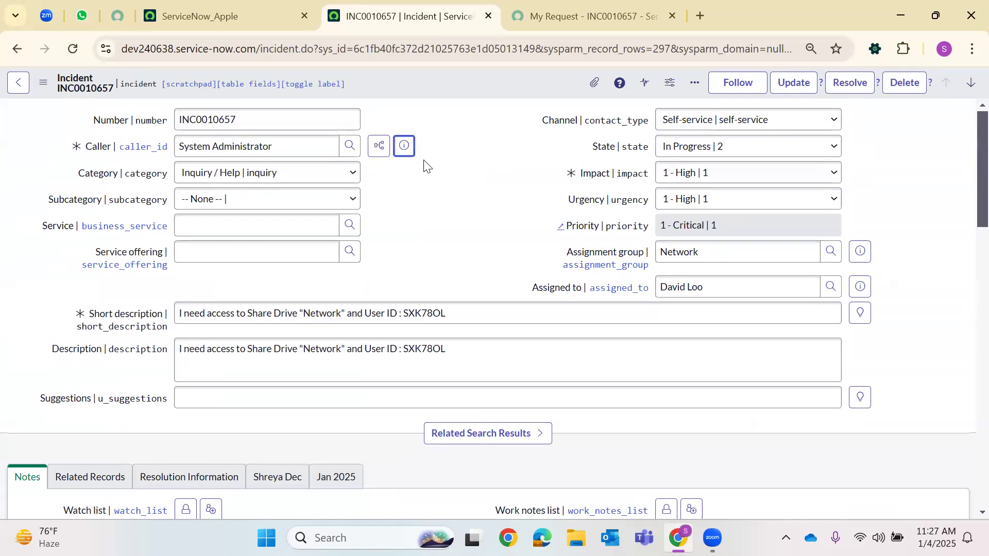
{"action": "left_click", "coordinate": [404, 146]}
{"action": "scroll", "coordinate": [525, 342], "scroll_direction": "down", "scroll_amount": 4}
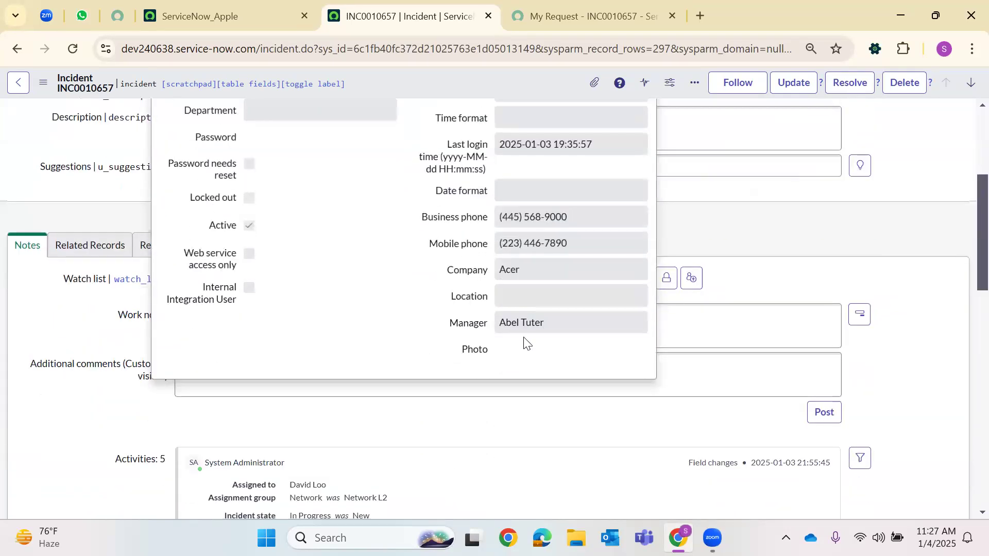
{"action": "triple_click", "coordinate": [550, 320]}
{"action": "scroll", "coordinate": [781, 211], "scroll_direction": "up", "scroll_amount": 5}
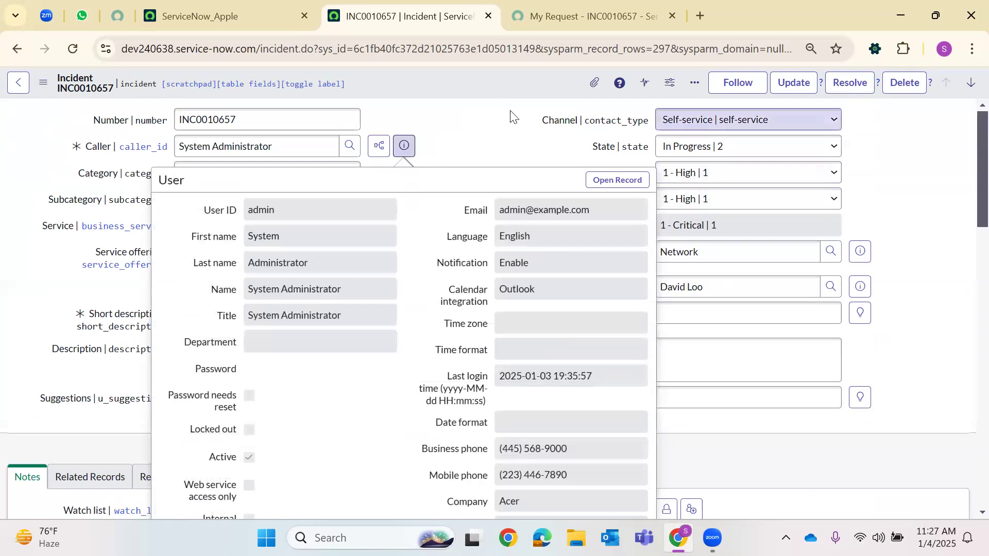
{"action": "left_click", "coordinate": [521, 132]}
{"action": "scroll", "coordinate": [521, 130], "scroll_direction": "down", "scroll_amount": 5}
{"action": "scroll", "coordinate": [521, 129], "scroll_direction": "up", "scroll_amount": 5}
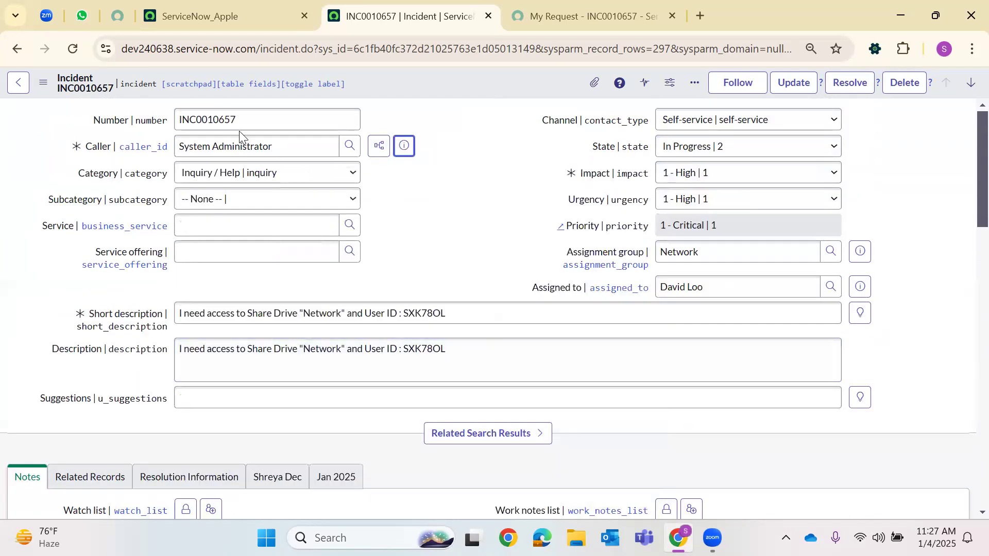
{"action": "triple_click", "coordinate": [249, 150]}
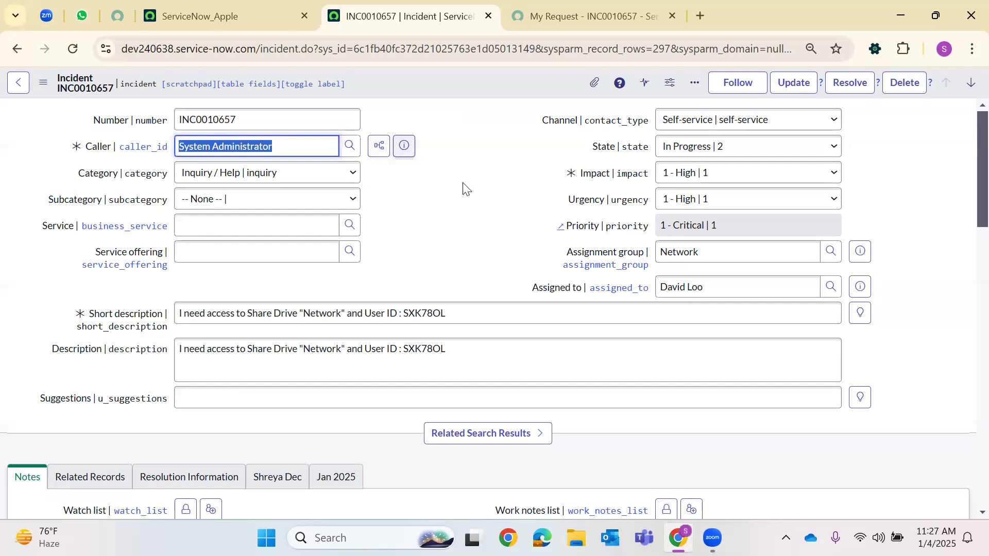
{"action": "left_click", "coordinate": [405, 148]}
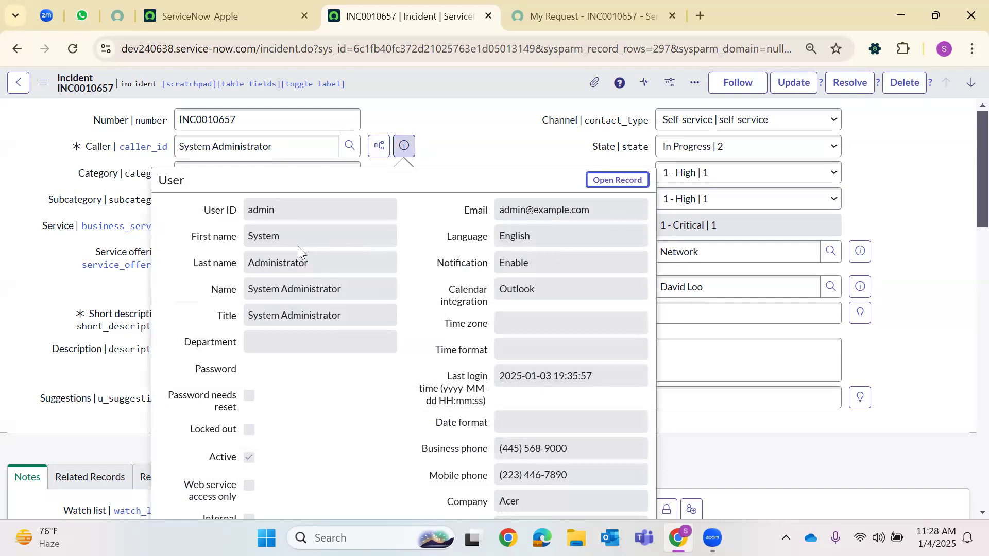
{"action": "scroll", "coordinate": [545, 277], "scroll_direction": "down", "scroll_amount": 6}
{"action": "scroll", "coordinate": [546, 279], "scroll_direction": "up", "scroll_amount": 6}
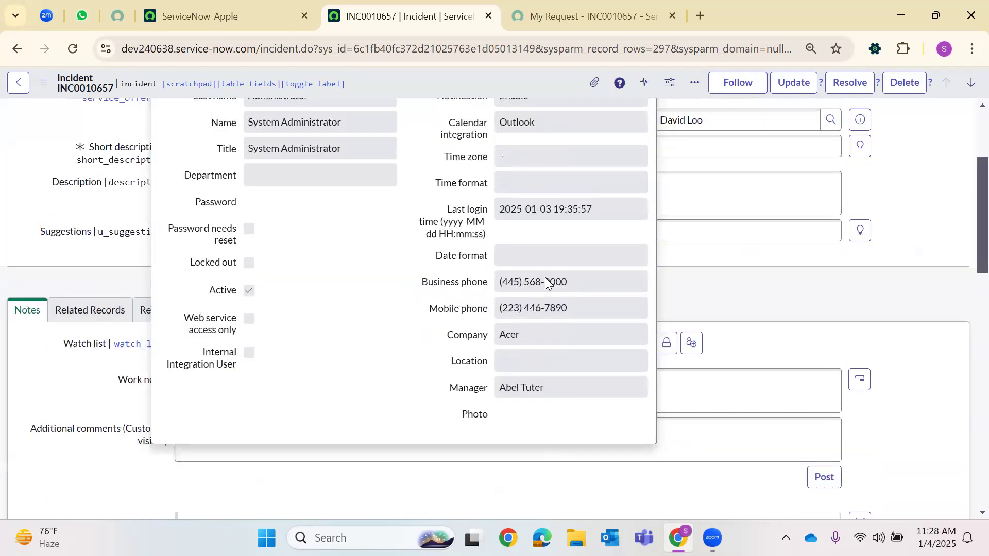
{"action": "left_click", "coordinate": [507, 142]}
{"action": "scroll", "coordinate": [453, 258], "scroll_direction": "down", "scroll_amount": 3}
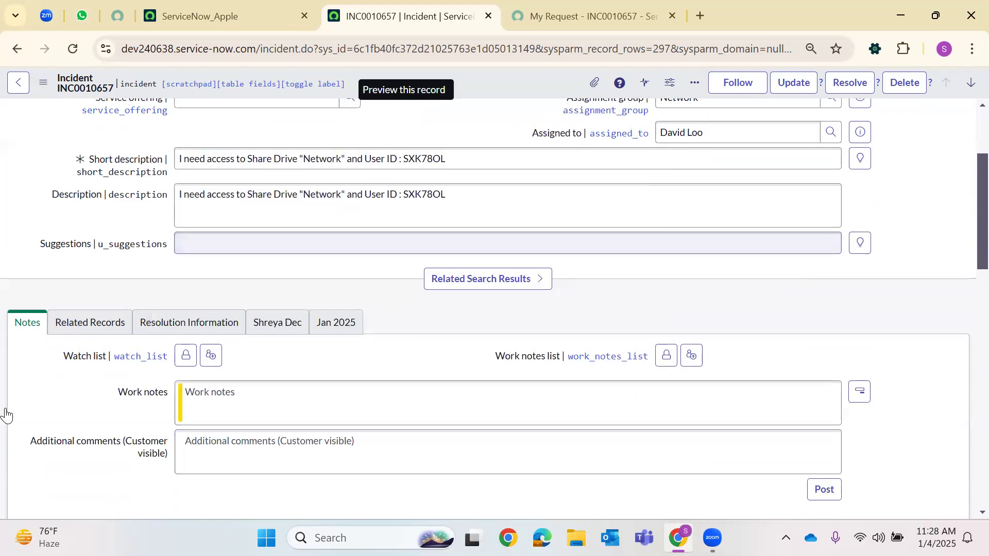
- Unlock the Watch list field in the Notes tab for editing
{"action": "left_click_drag", "start_coordinate": [65, 360], "coordinate": [168, 360]}
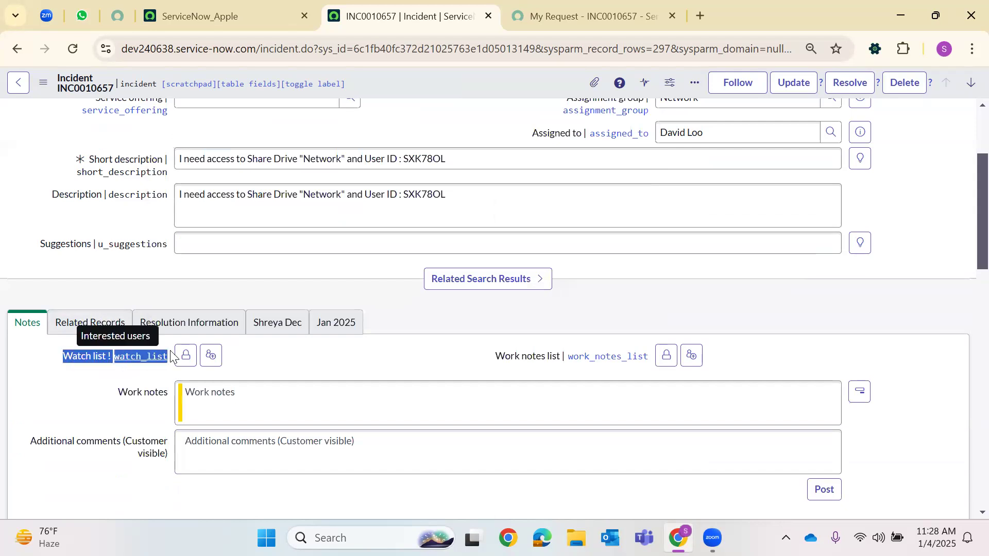
{"action": "left_click", "coordinate": [391, 251]}
{"action": "scroll", "coordinate": [391, 254], "scroll_direction": "up", "scroll_amount": 1}
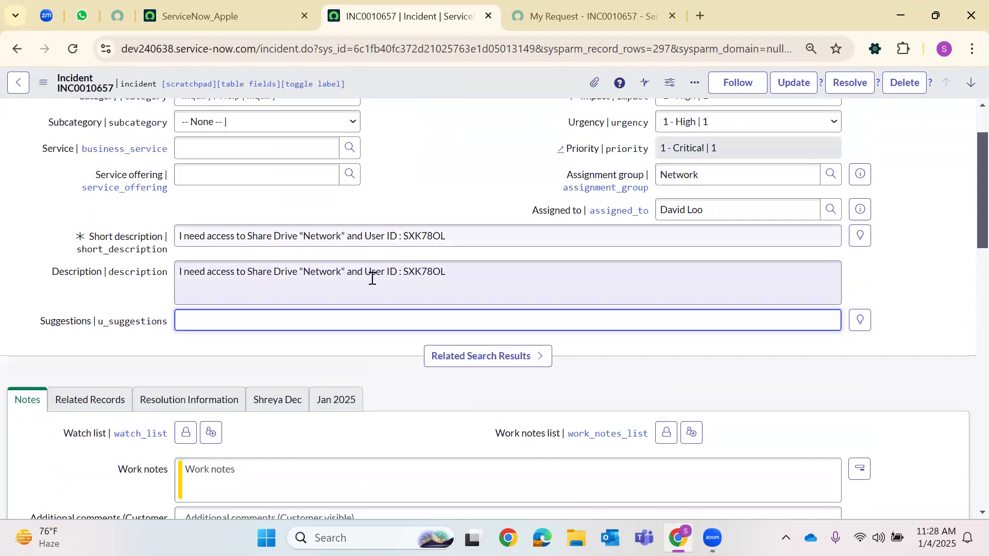
{"action": "left_click", "coordinate": [371, 276]}
{"action": "key", "text": "ctrl+a"}
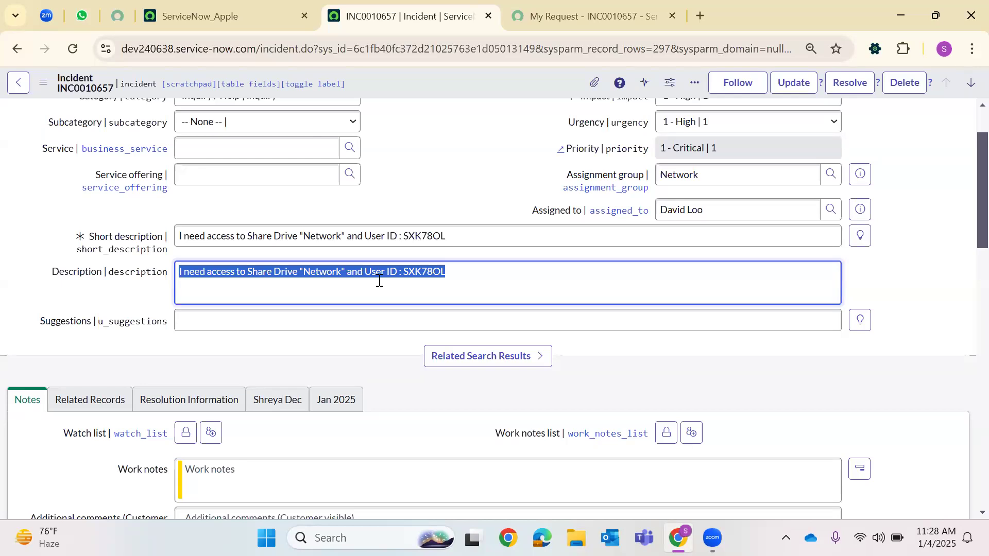
{"action": "scroll", "coordinate": [330, 297], "scroll_direction": "down", "scroll_amount": 1}
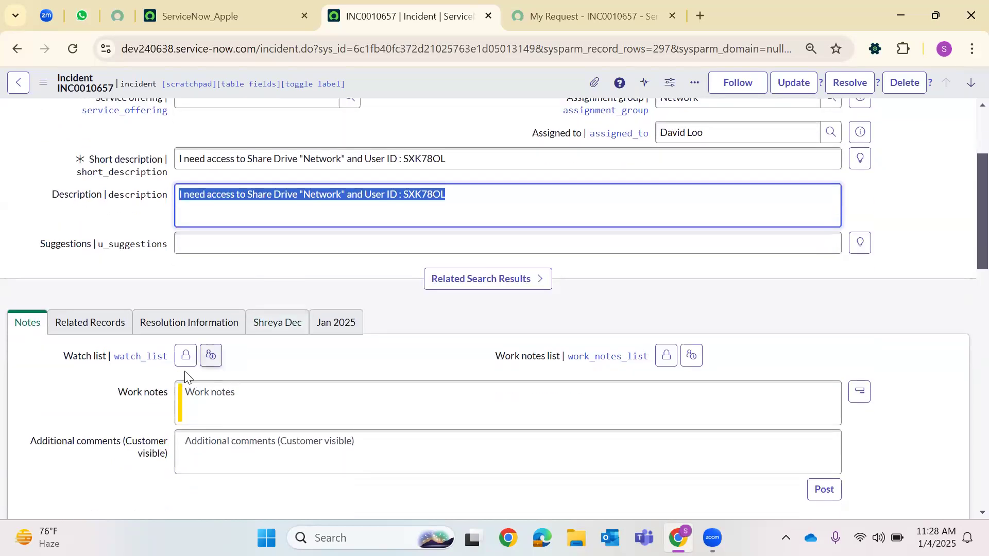
{"action": "left_click", "coordinate": [186, 354]}
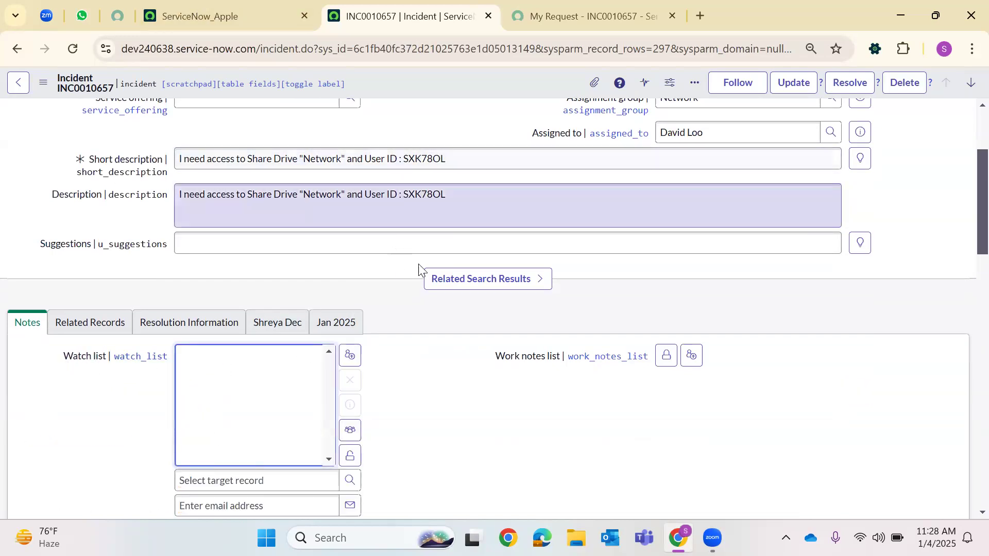
- Search the watch list Users lookup by name for *Abel and pick the matching user
{"action": "scroll", "coordinate": [465, 294], "scroll_direction": "down", "scroll_amount": 2}
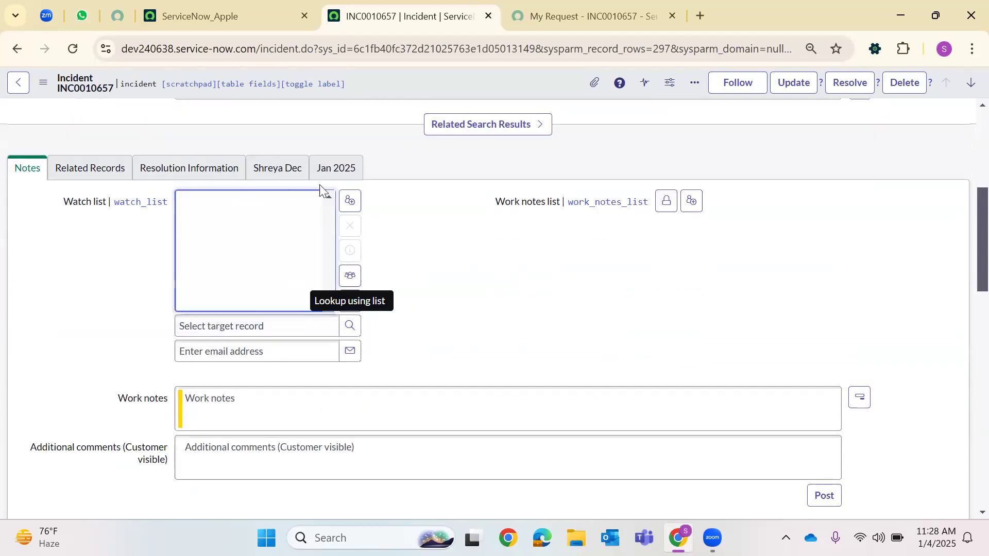
{"action": "left_click", "coordinate": [350, 302]}
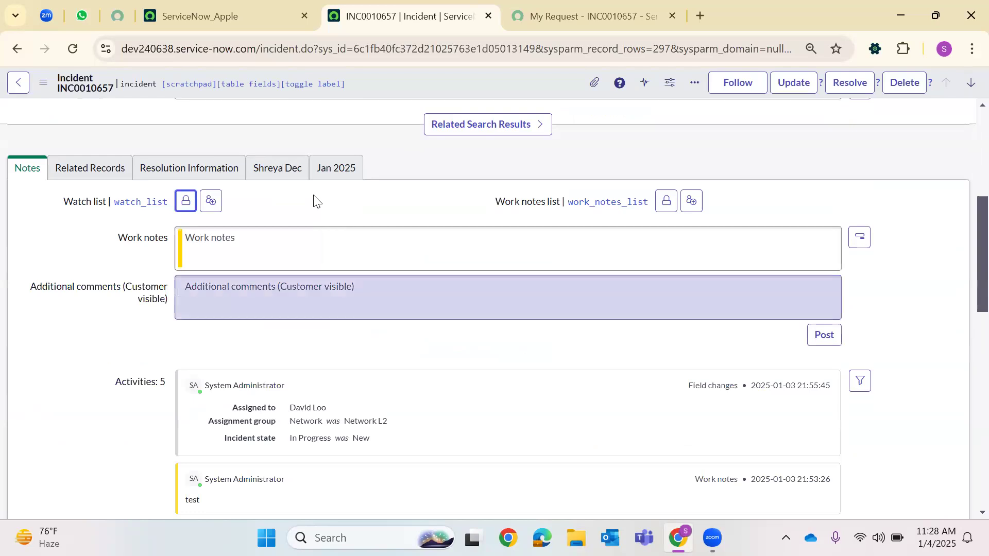
{"action": "left_click", "coordinate": [185, 199]}
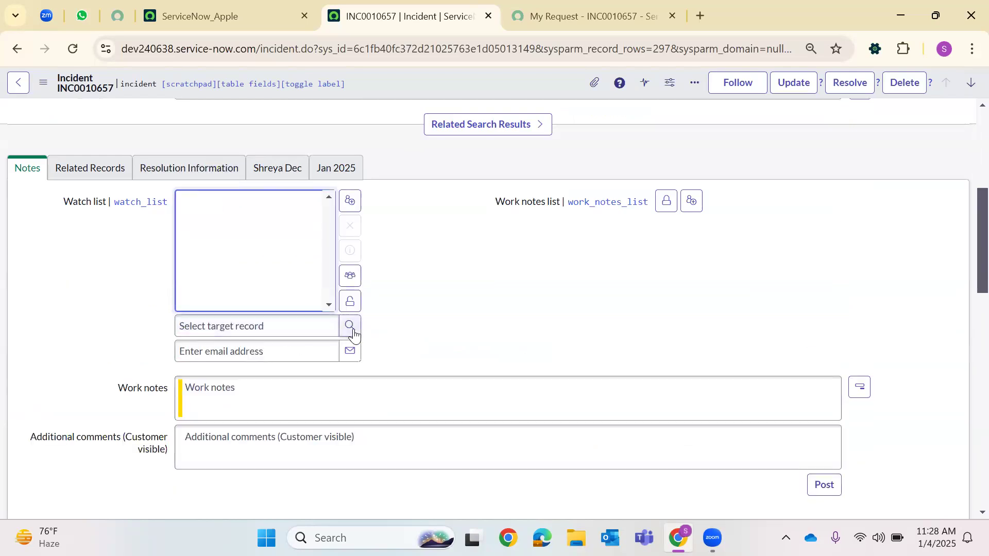
{"action": "left_click", "coordinate": [350, 326]}
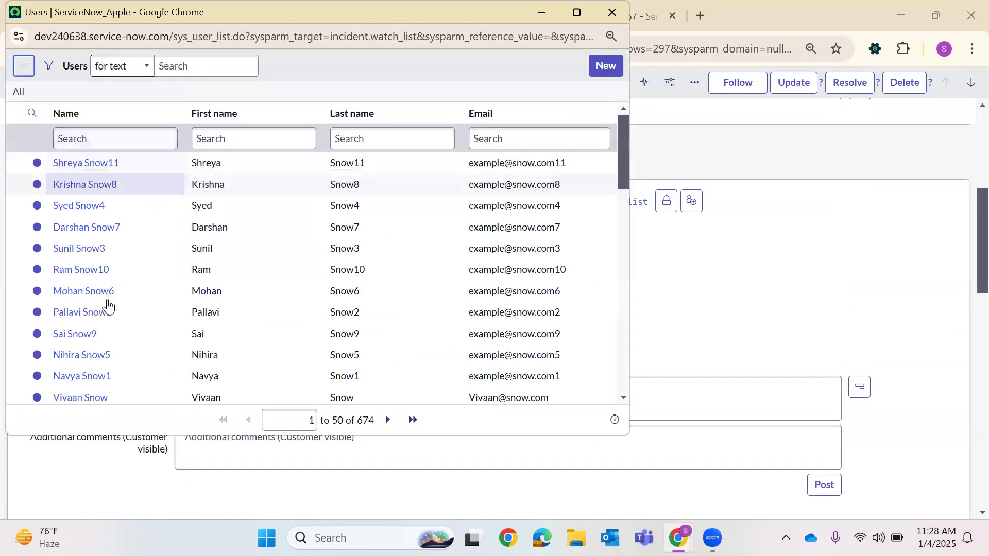
{"action": "scroll", "coordinate": [91, 220], "scroll_direction": "down", "scroll_amount": 3}
{"action": "scroll", "coordinate": [77, 185], "scroll_direction": "up", "scroll_amount": 3}
{"action": "left_click", "coordinate": [66, 148]}
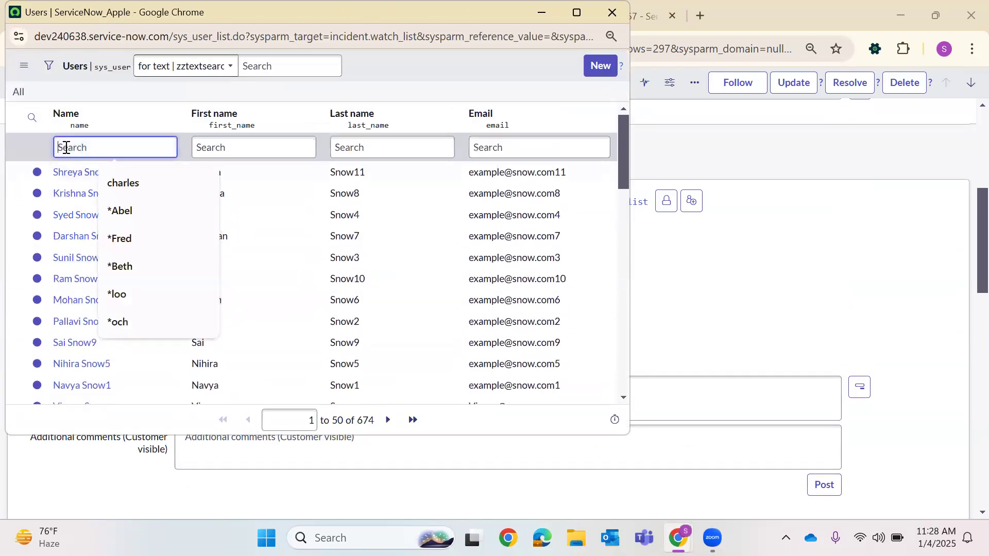
{"action": "type", "text": "*Ab"}
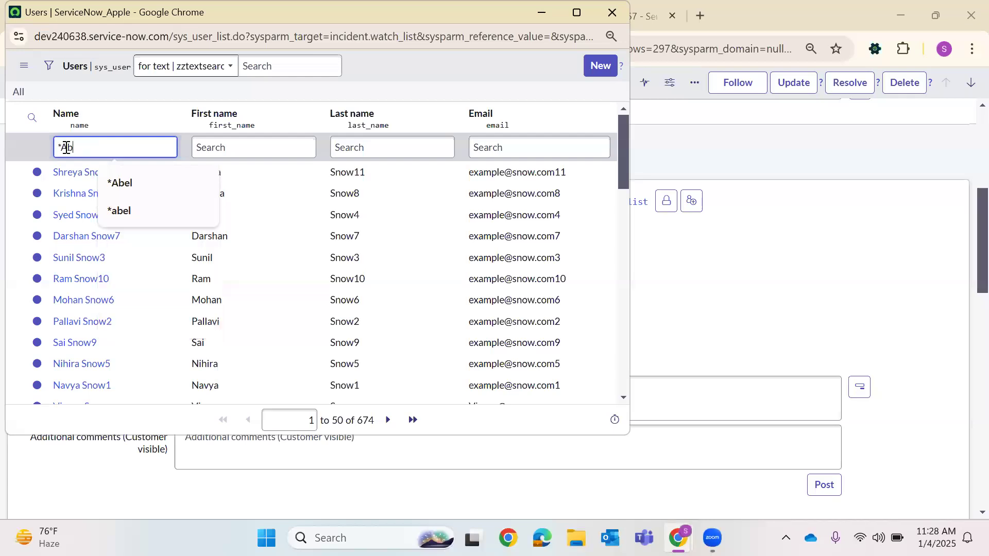
{"action": "type", "text": "el"}
{"action": "key", "text": "Return"}
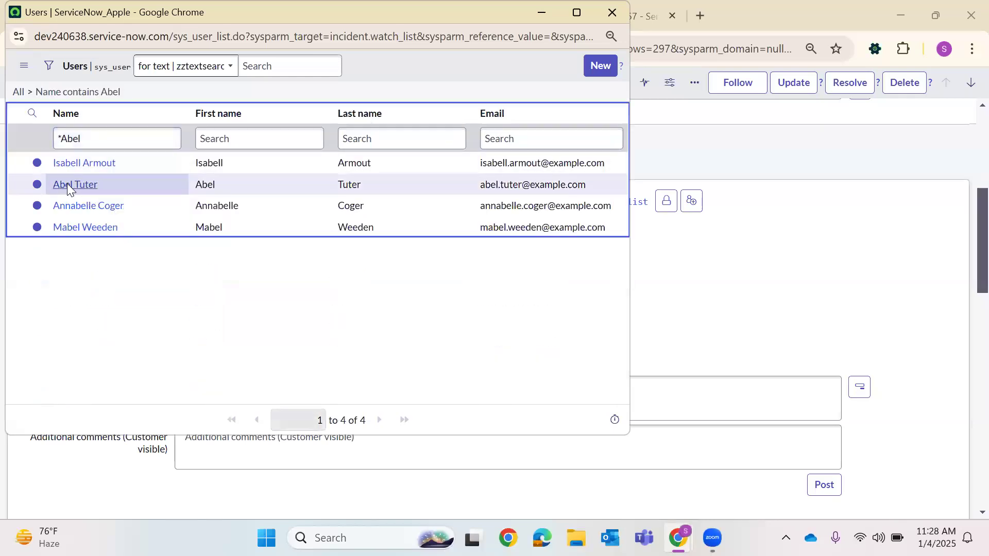
{"action": "left_click", "coordinate": [67, 184]}
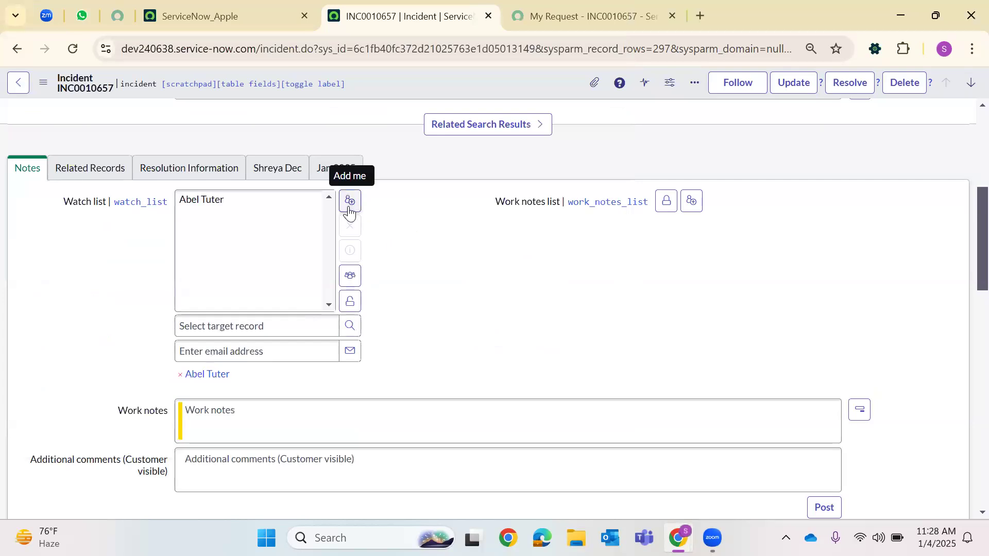
- Move two more users from Available Users to Selected Users in Edit Members and save
{"action": "left_click", "coordinate": [350, 276]}
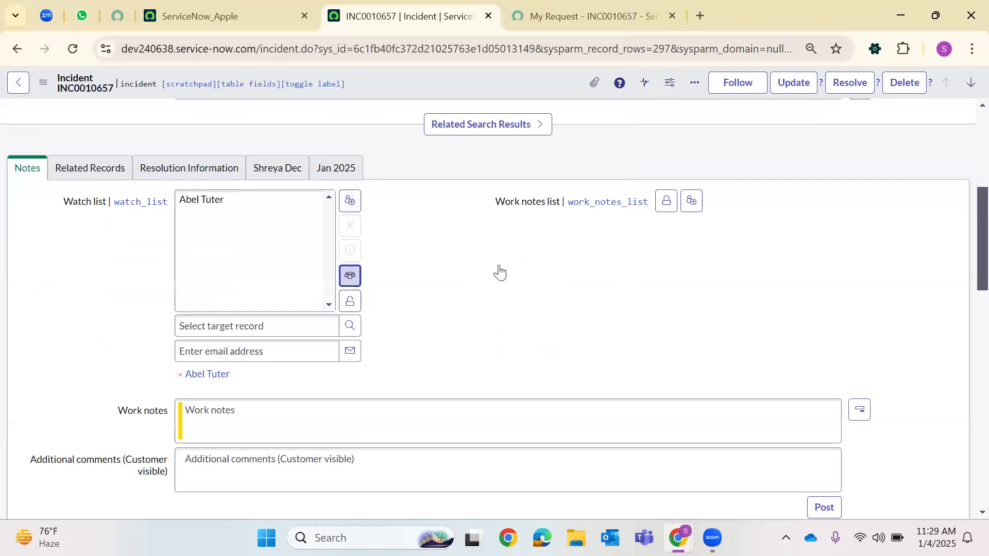
{"action": "left_click", "coordinate": [350, 276]}
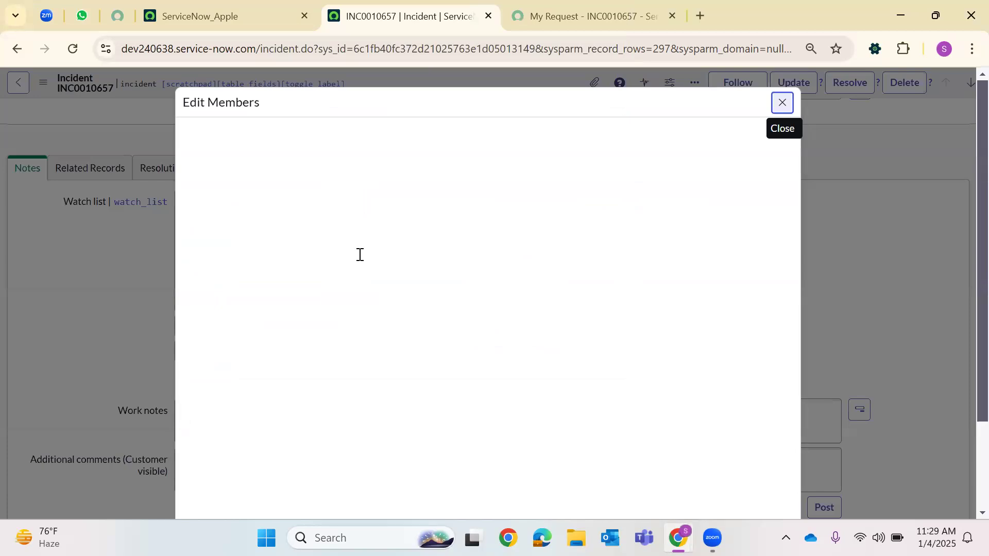
{"action": "left_click", "coordinate": [337, 306]}
{"action": "scroll", "coordinate": [487, 278], "scroll_direction": "down", "scroll_amount": 3}
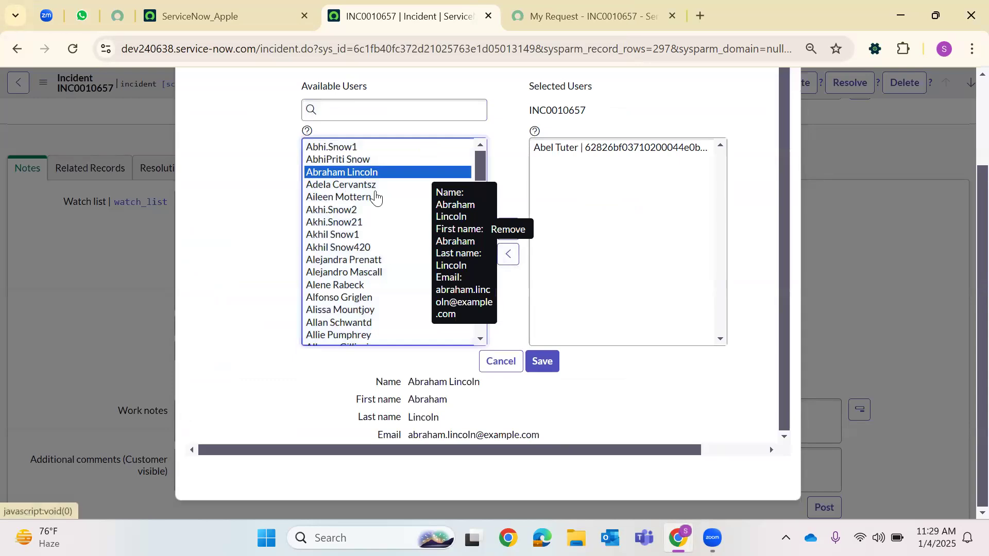
{"action": "left_click", "coordinate": [369, 185], "text": "ctrl"}
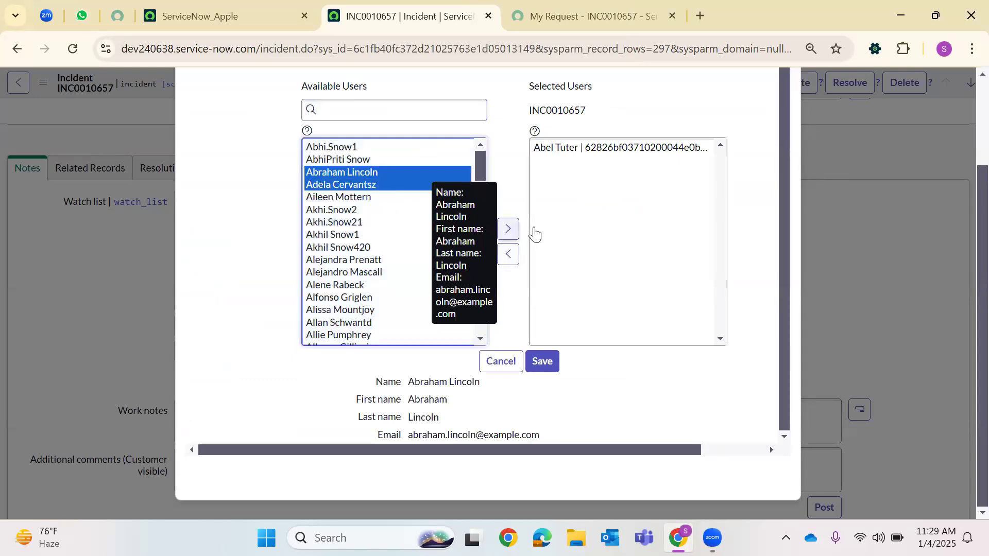
{"action": "left_click", "coordinate": [508, 230]}
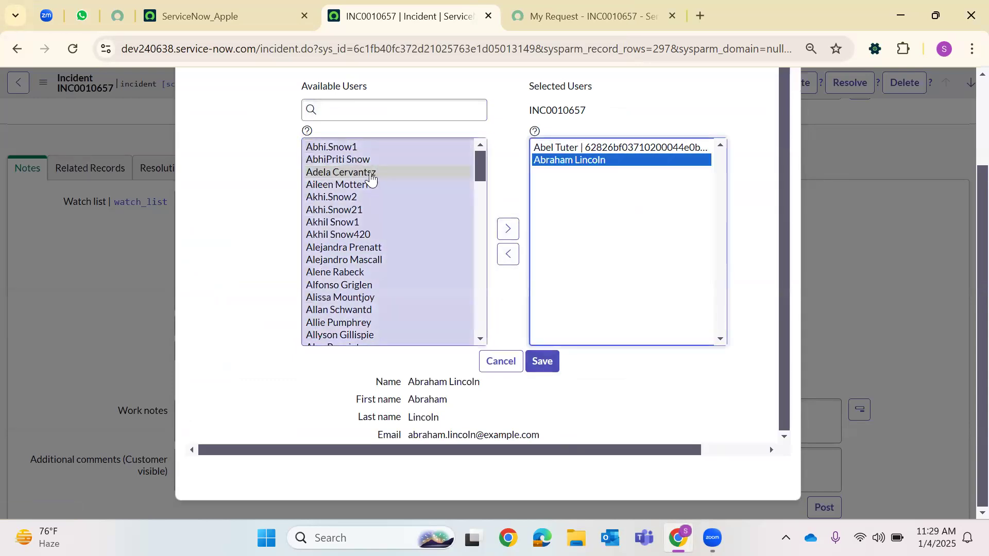
{"action": "left_click", "coordinate": [507, 230]}
{"action": "left_click", "coordinate": [436, 174]}
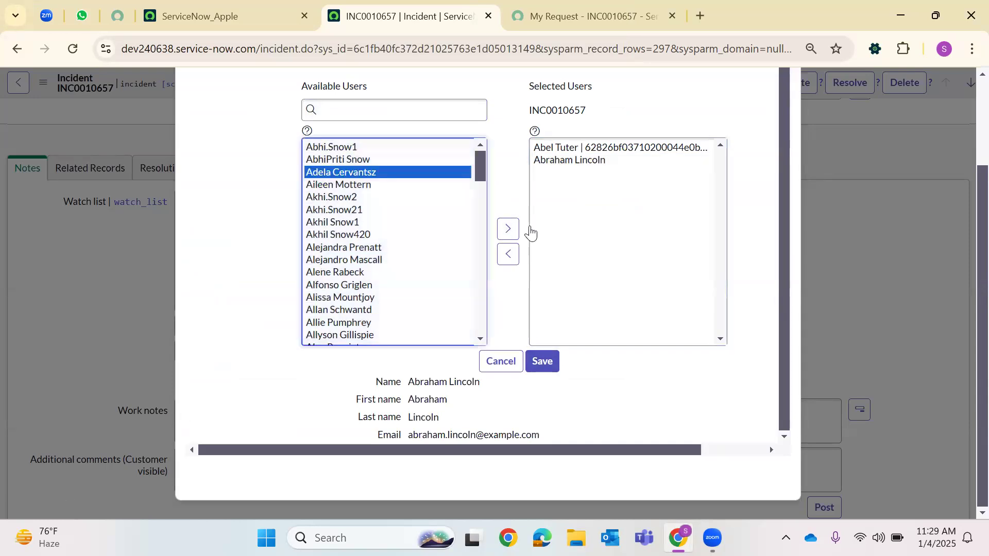
{"action": "left_click", "coordinate": [507, 229]}
{"action": "left_click", "coordinate": [542, 361]}
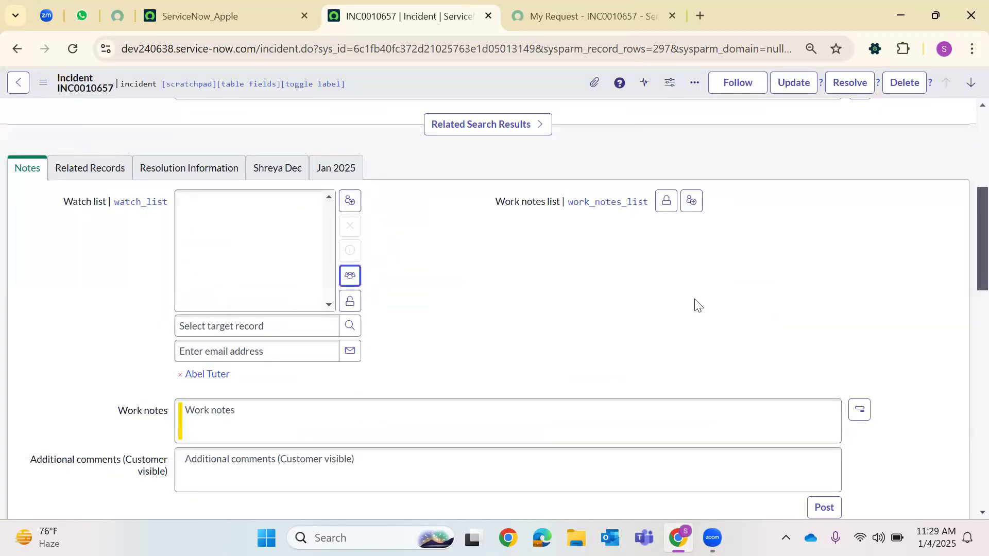
- Lock the watch list to show its three watchers and focus the Work notes field
{"action": "left_click", "coordinate": [352, 302]}
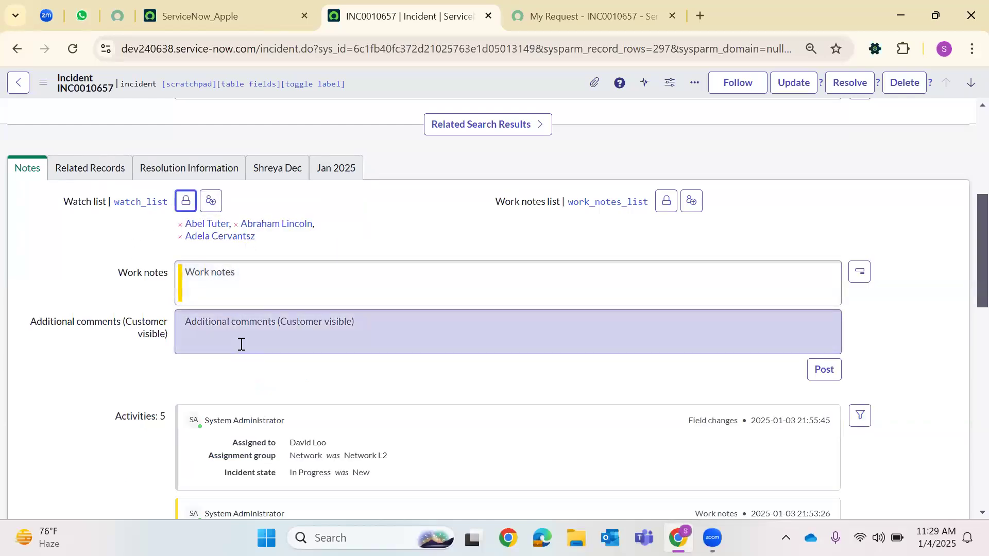
{"action": "left_click", "coordinate": [340, 287]}
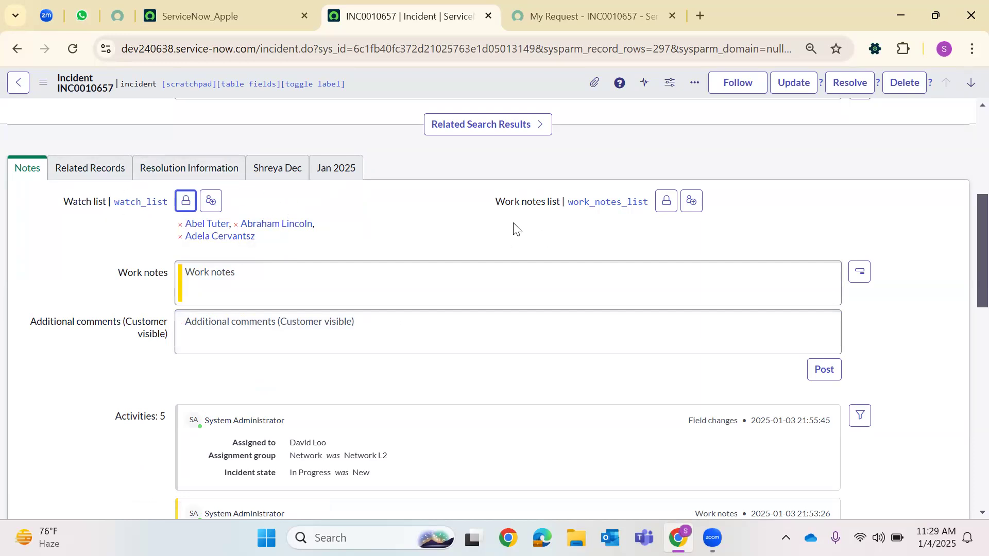
{"action": "left_click_drag", "start_coordinate": [484, 205], "coordinate": [176, 287]}
{"action": "left_click", "coordinate": [198, 278]}
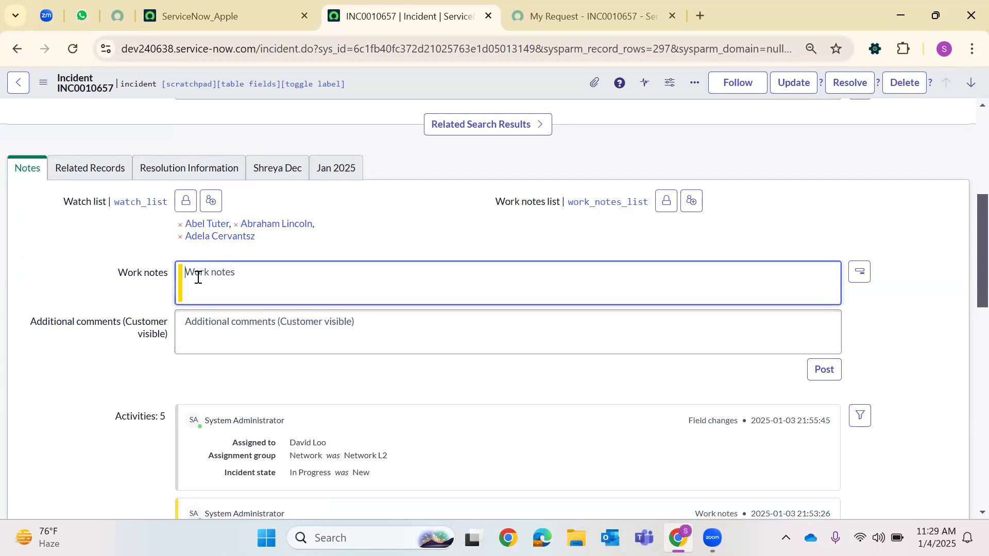
- Merge the journal fields into one Additional comments box with a Work notes checkbox
{"action": "left_click", "coordinate": [861, 272]}
{"action": "left_click", "coordinate": [859, 273]}
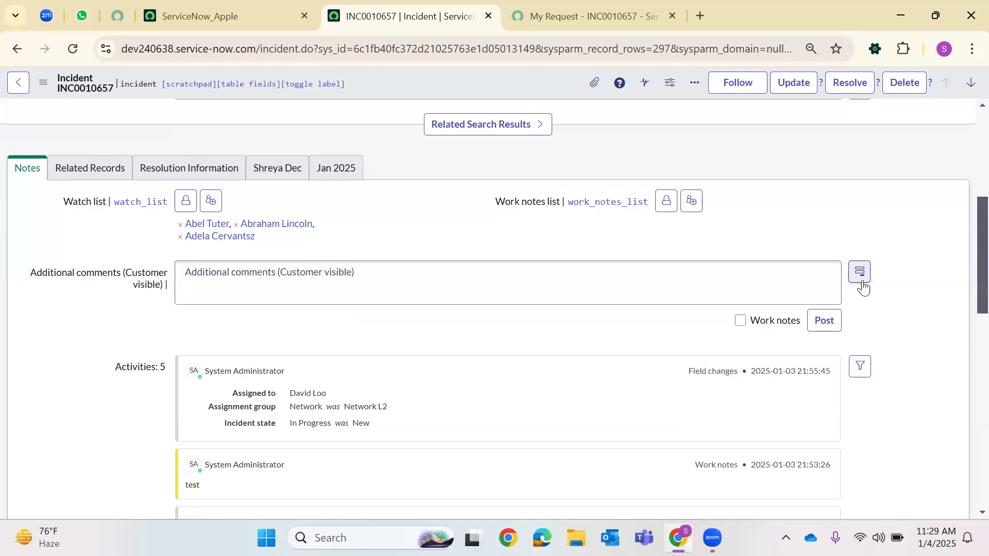
{"action": "left_click", "coordinate": [219, 281]}
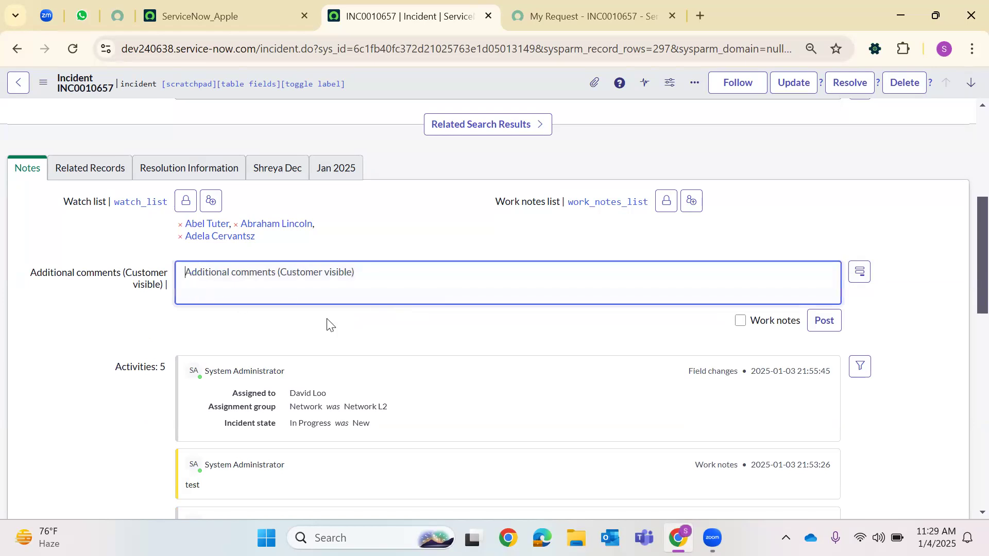
- Review the caller and description, preview the caller's details card, then return to Additional comments
{"action": "scroll", "coordinate": [329, 324], "scroll_direction": "up", "scroll_amount": 6}
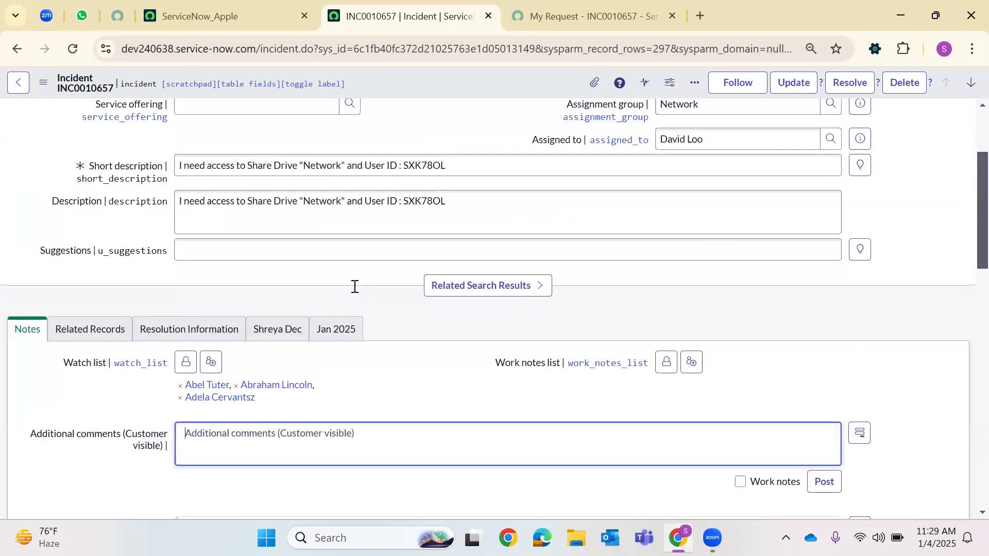
{"action": "triple_click", "coordinate": [239, 148]}
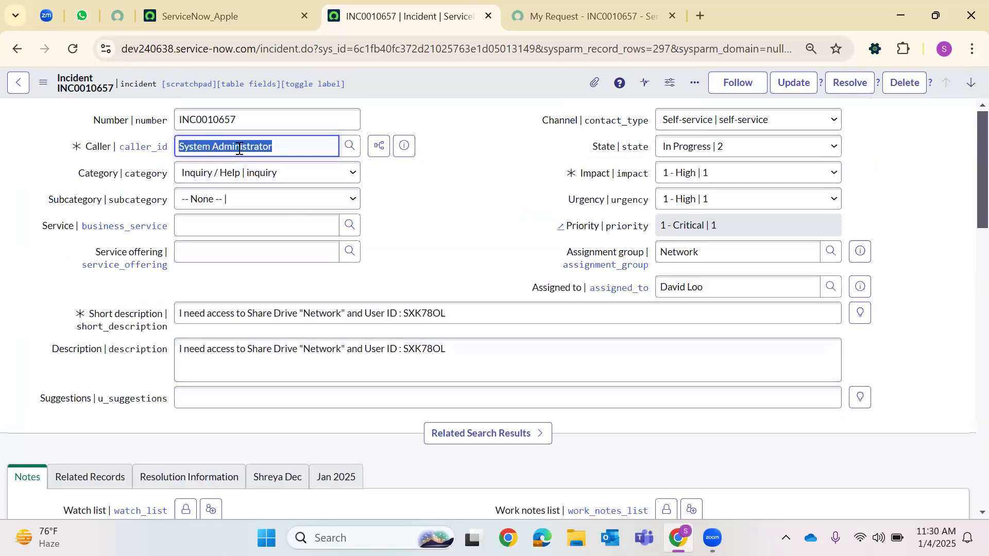
{"action": "triple_click", "coordinate": [412, 348]}
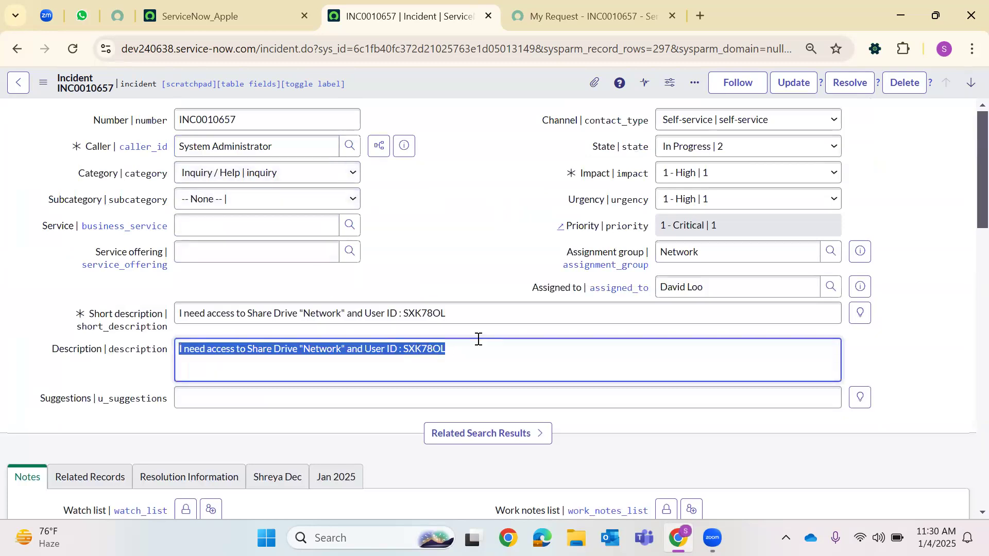
{"action": "scroll", "coordinate": [478, 339], "scroll_direction": "down", "scroll_amount": 6}
{"action": "scroll", "coordinate": [452, 247], "scroll_direction": "up", "scroll_amount": 6}
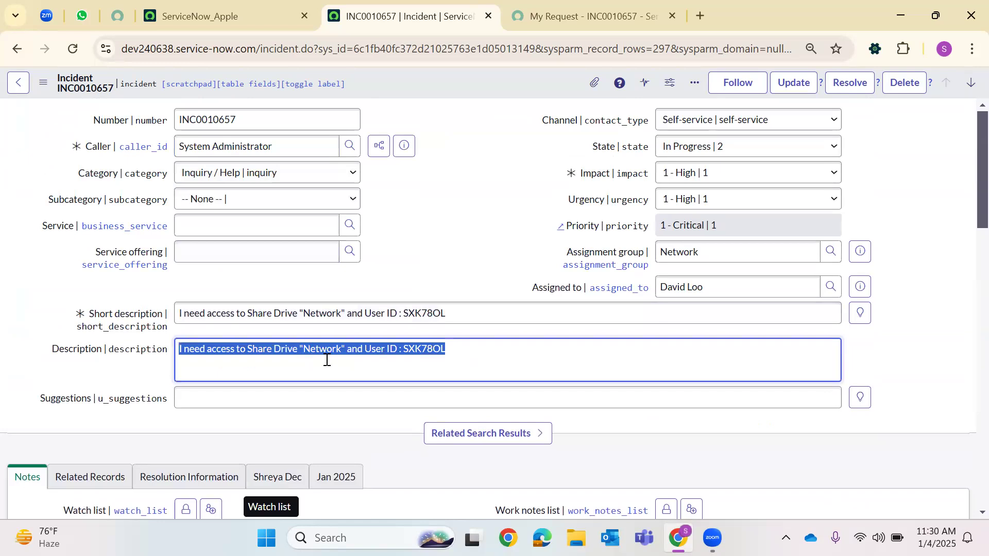
{"action": "scroll", "coordinate": [327, 360], "scroll_direction": "down", "scroll_amount": 5}
{"action": "left_click", "coordinate": [309, 358]}
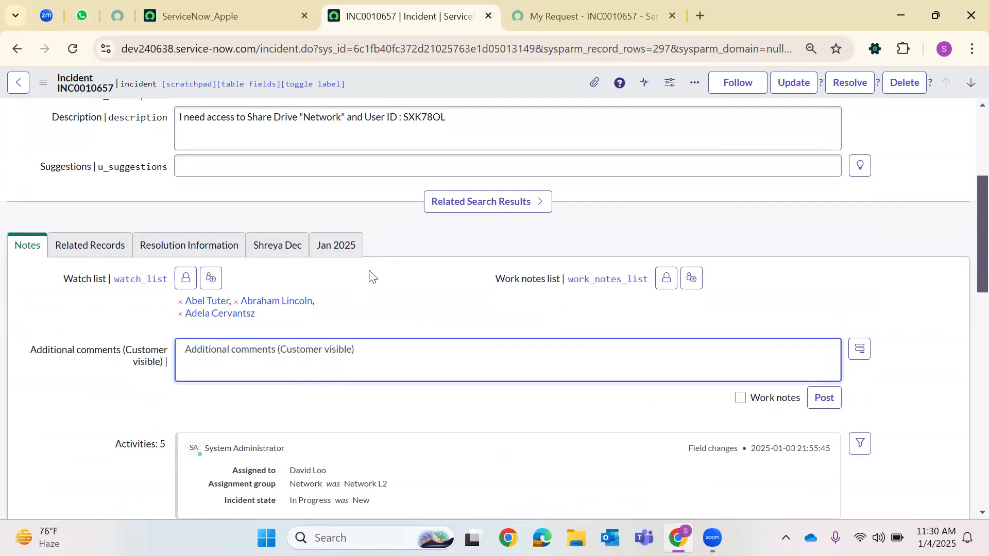
{"action": "scroll", "coordinate": [370, 276], "scroll_direction": "up", "scroll_amount": 5}
{"action": "left_click", "coordinate": [404, 146]}
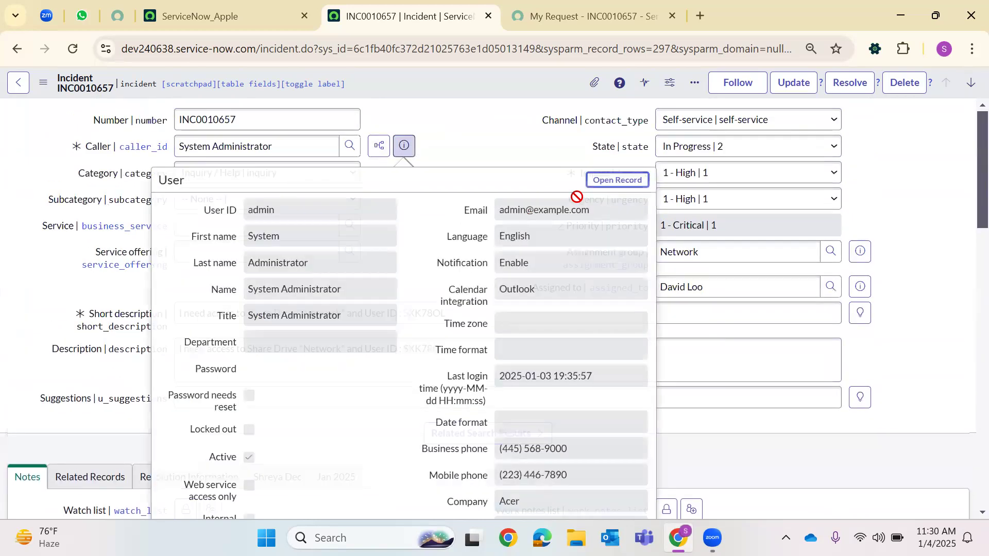
{"action": "left_click", "coordinate": [494, 148]}
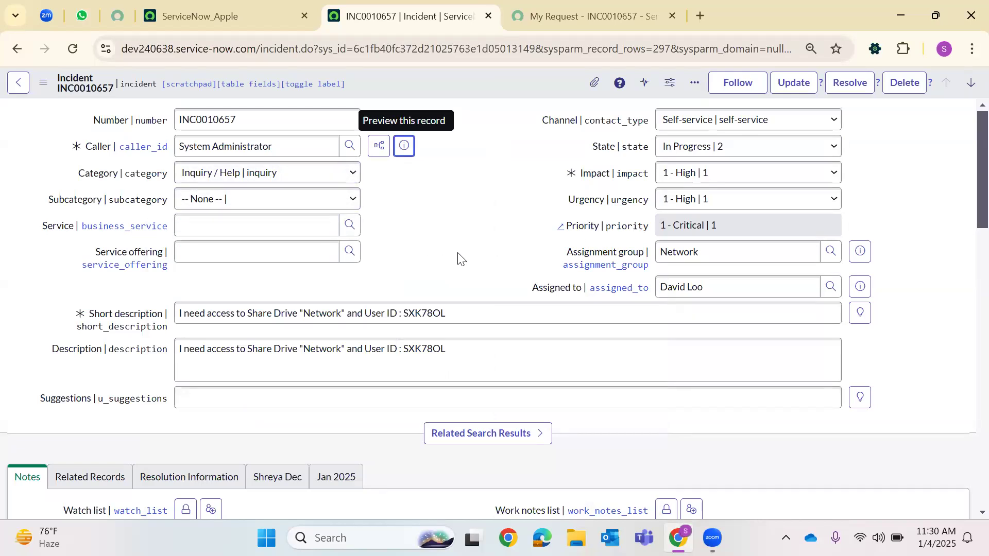
{"action": "scroll", "coordinate": [353, 323], "scroll_direction": "down", "scroll_amount": 5}
{"action": "left_click", "coordinate": [299, 276]}
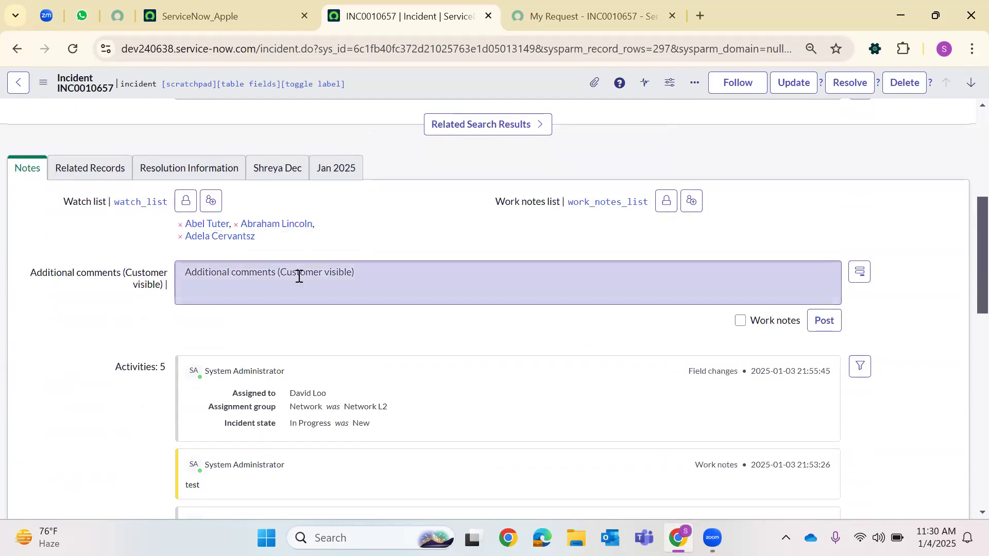
{"action": "left_click", "coordinate": [210, 270]}
{"action": "type", "text": "Hi @"}
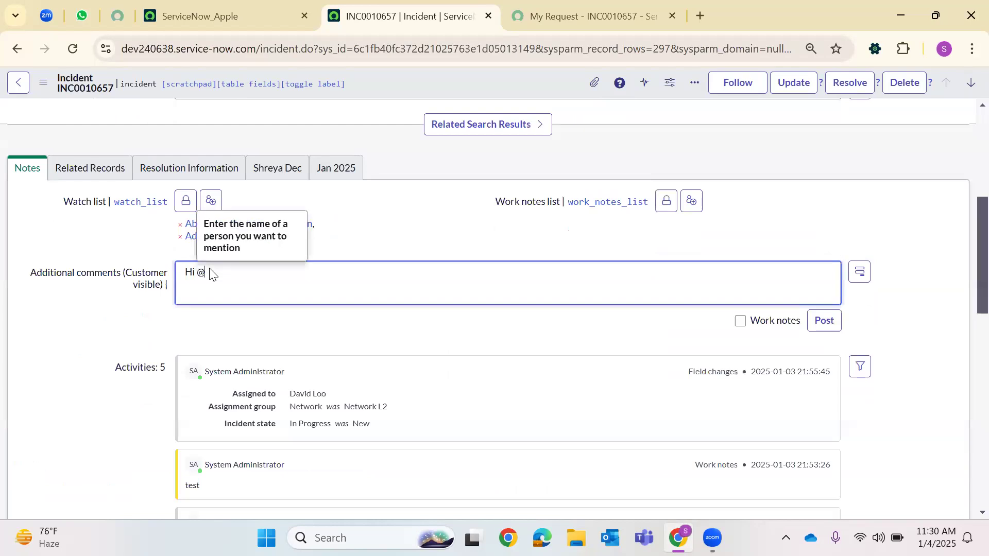
{"action": "type", "text": "[S"}
{"action": "key", "text": "Return"}
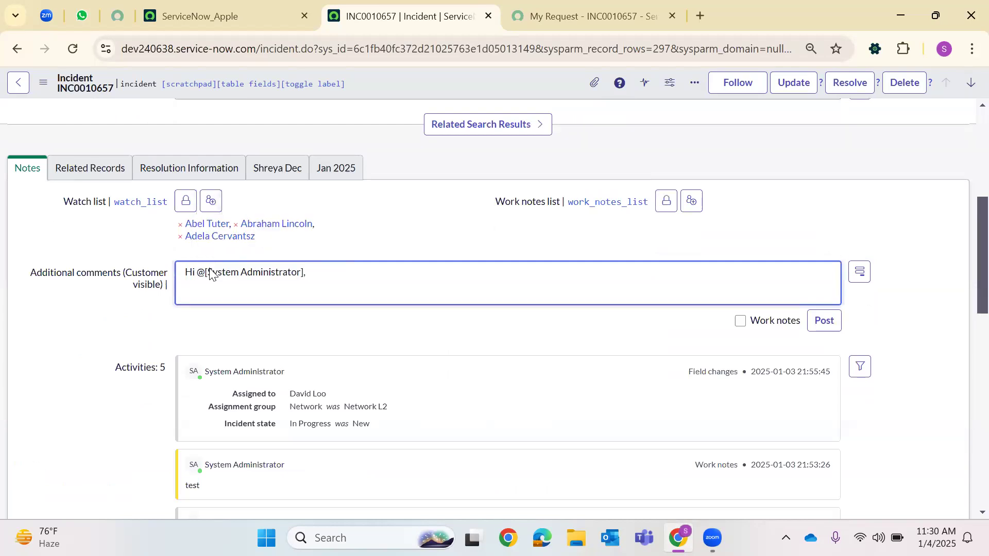
{"action": "type", "text": "ease let me th"}
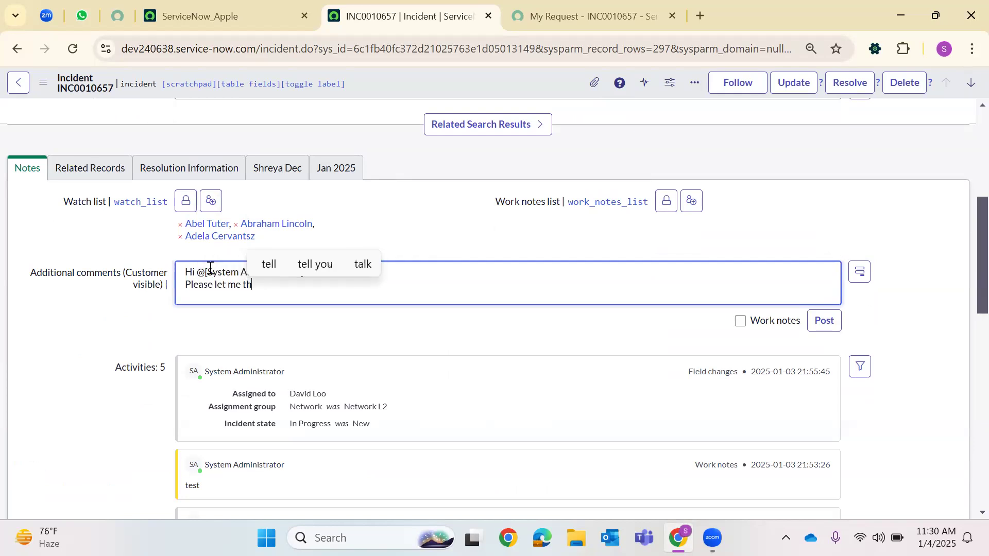
{"action": "key", "text": "BackSpace"}
{"action": "key", "text": "BackSpace"}
{"action": "type", "text": "kno"}
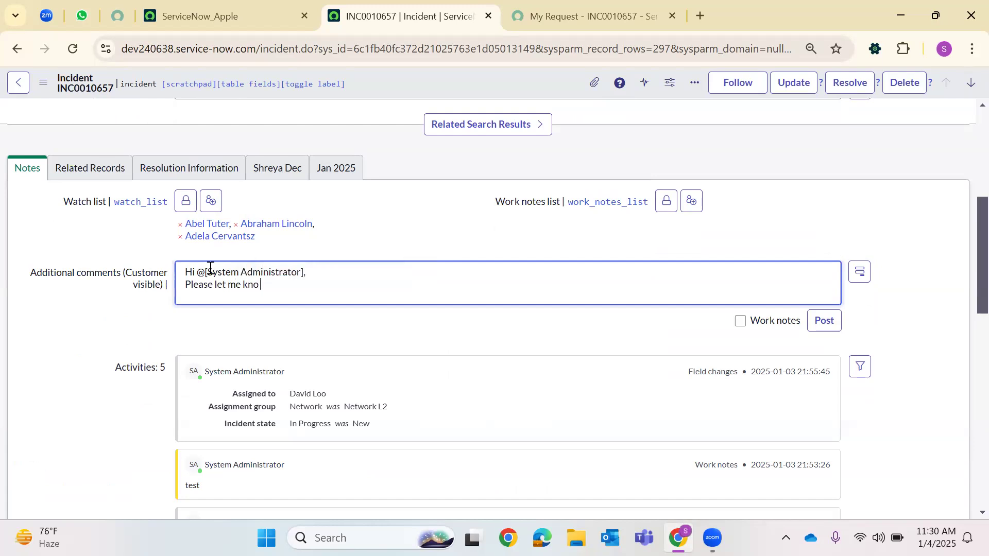
{"action": "type", "text": "w your ti"}
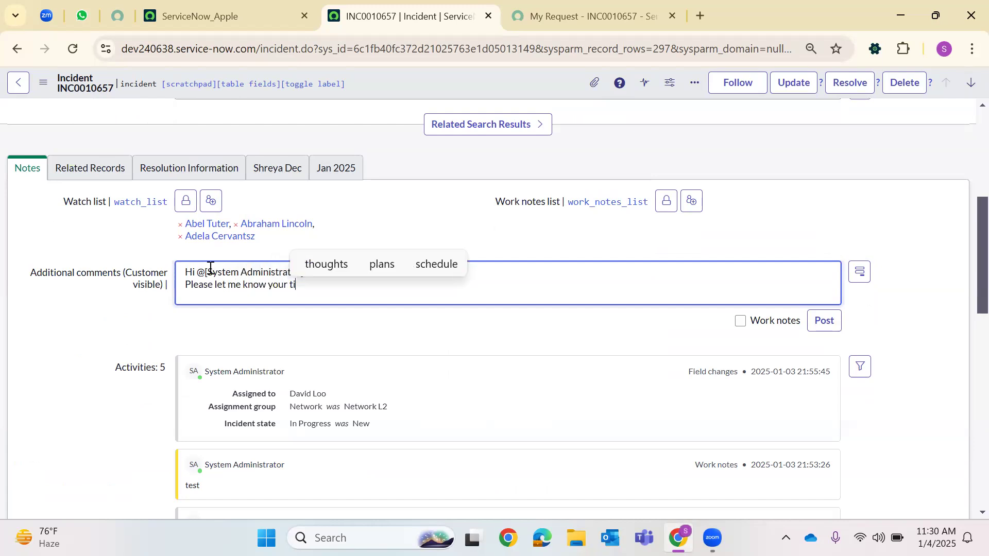
{"action": "type", "text": "meslot to "}
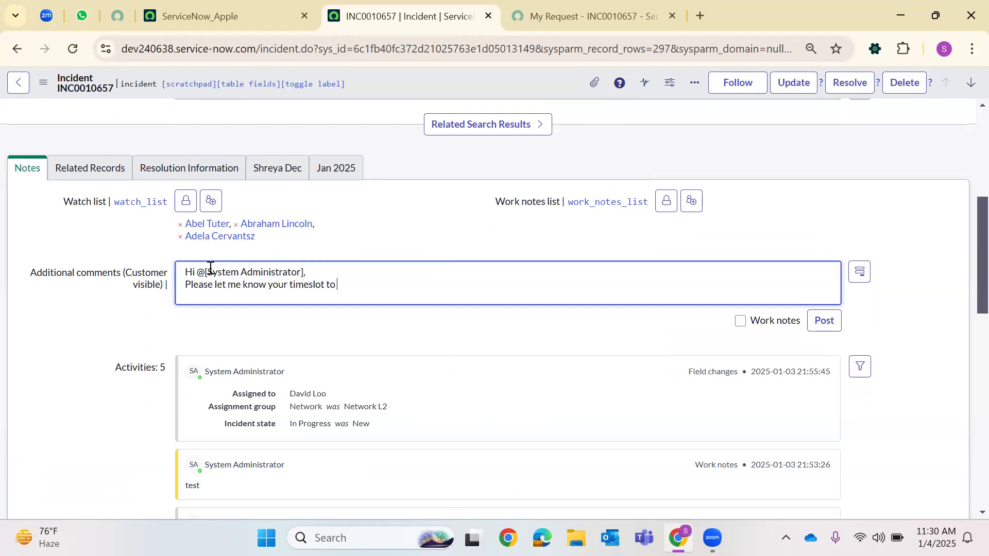
{"action": "type", "text": "schedule a call for dis"}
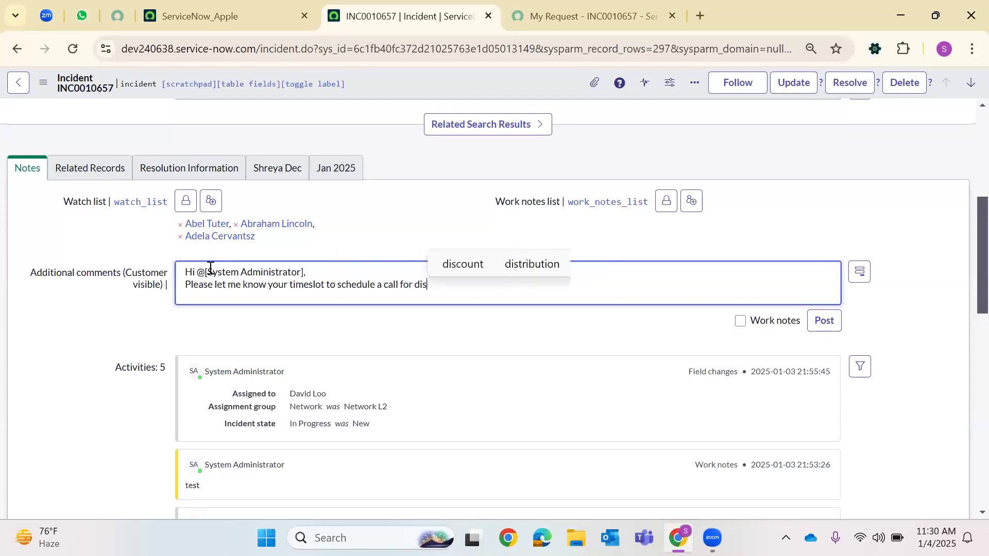
{"action": "type", "text": "cussion"}
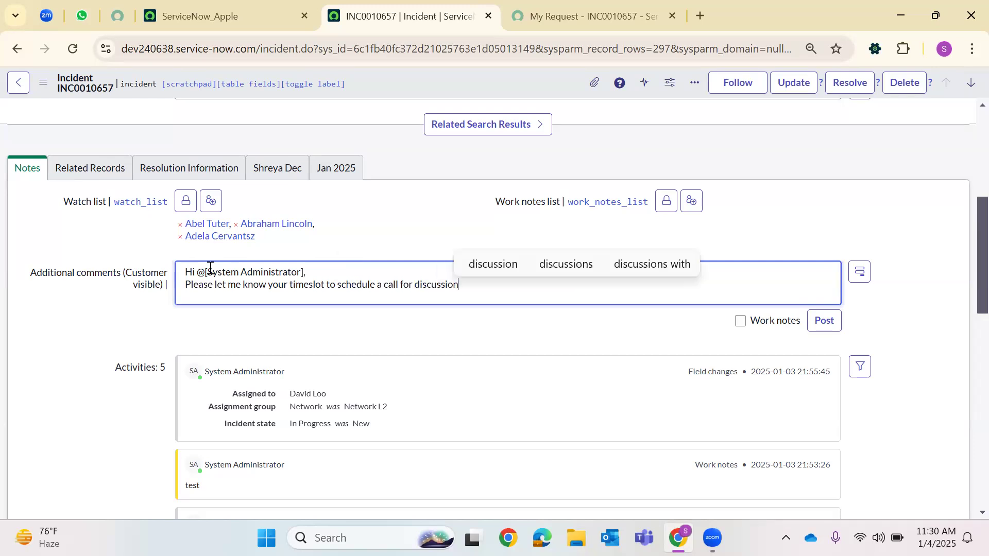
{"action": "type", "text": "."}
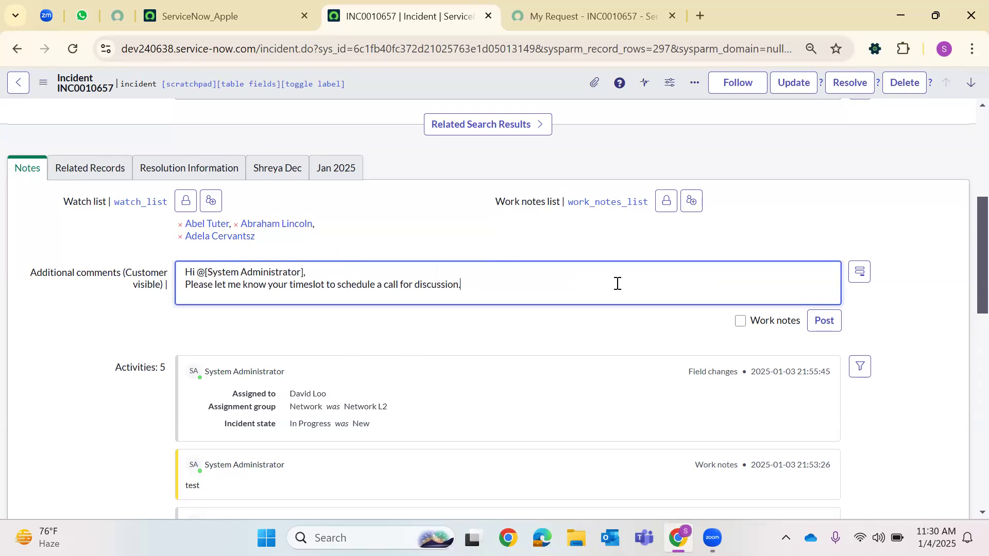
{"action": "left_click", "coordinate": [826, 324]}
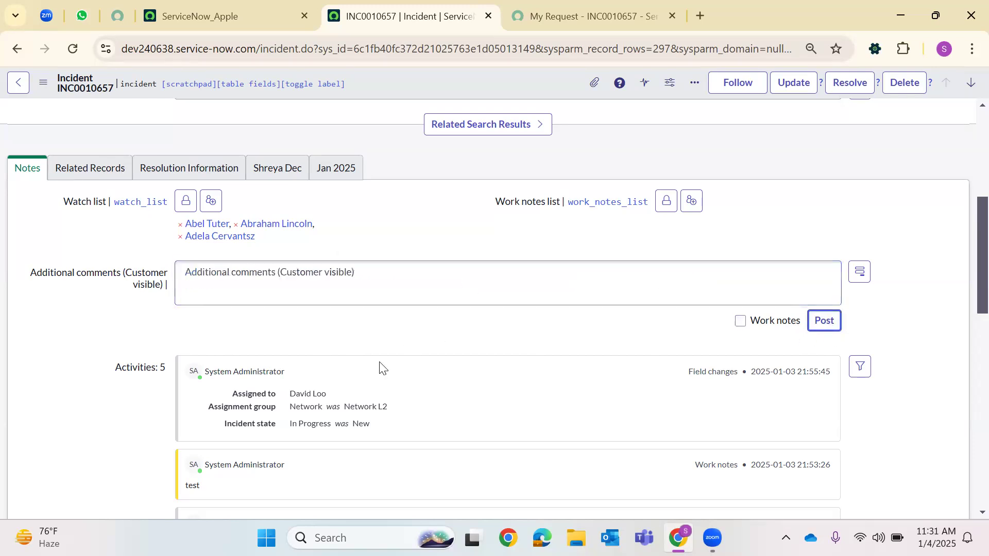
- Review the posted comment and switch the journal entry to Work notes
{"action": "scroll", "coordinate": [221, 287], "scroll_direction": "down", "scroll_amount": 2}
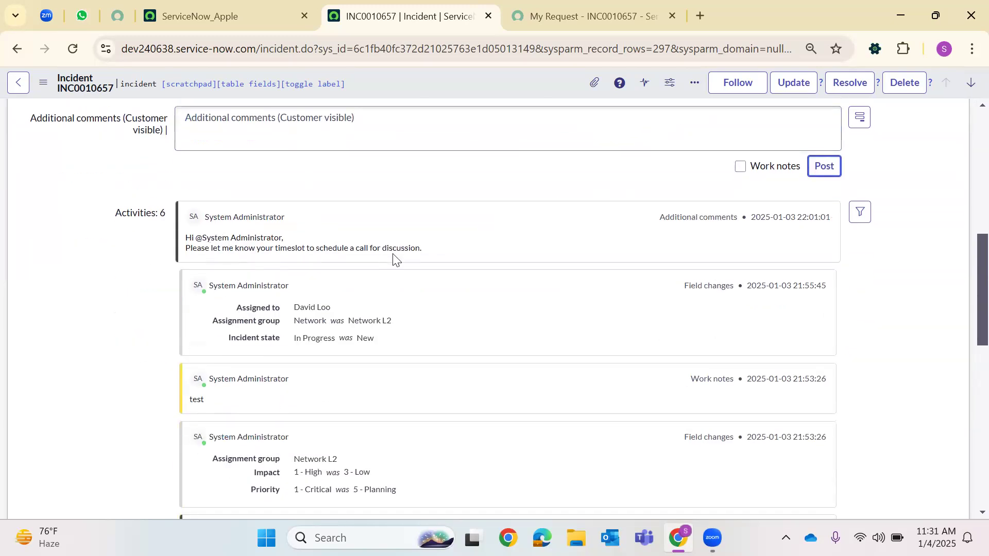
{"action": "scroll", "coordinate": [525, 231], "scroll_direction": "up", "scroll_amount": 8}
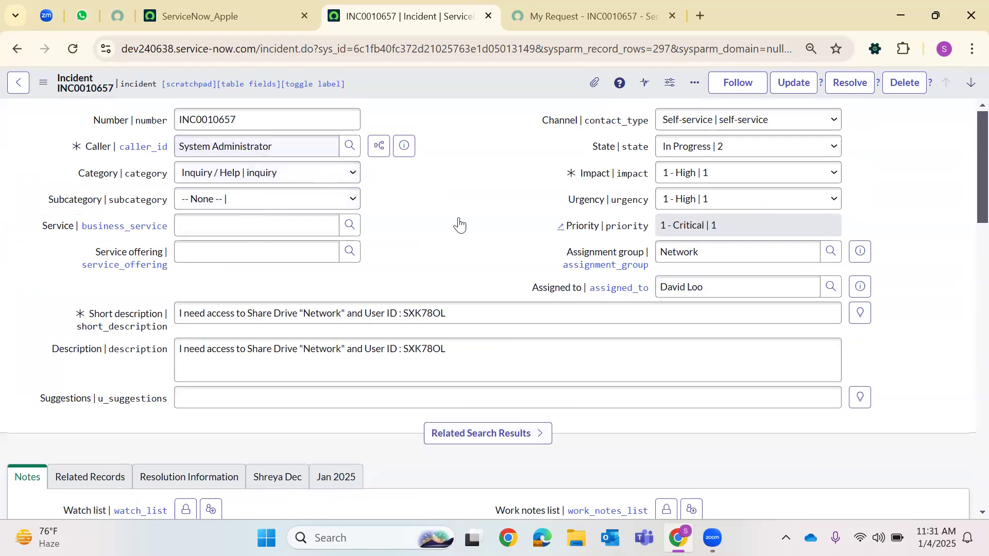
{"action": "scroll", "coordinate": [281, 154], "scroll_direction": "down", "scroll_amount": 8}
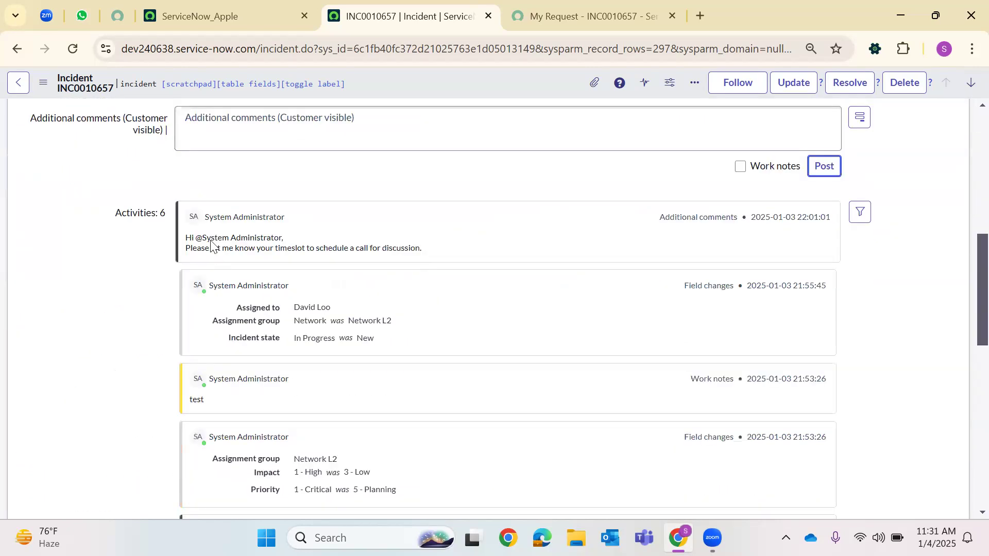
{"action": "left_click_drag", "start_coordinate": [205, 218], "coordinate": [289, 223]}
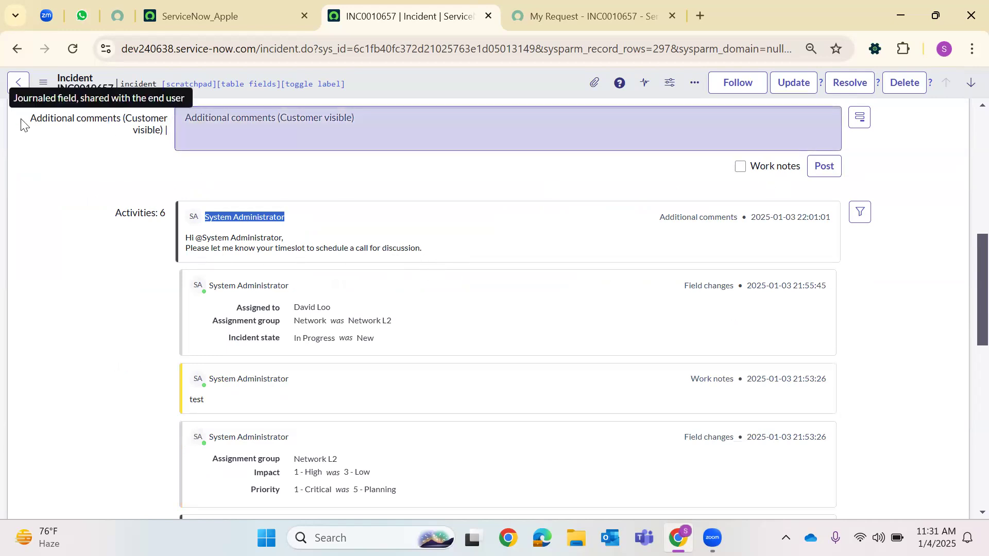
{"action": "left_click", "coordinate": [162, 124]}
{"action": "triple_click", "coordinate": [162, 129]}
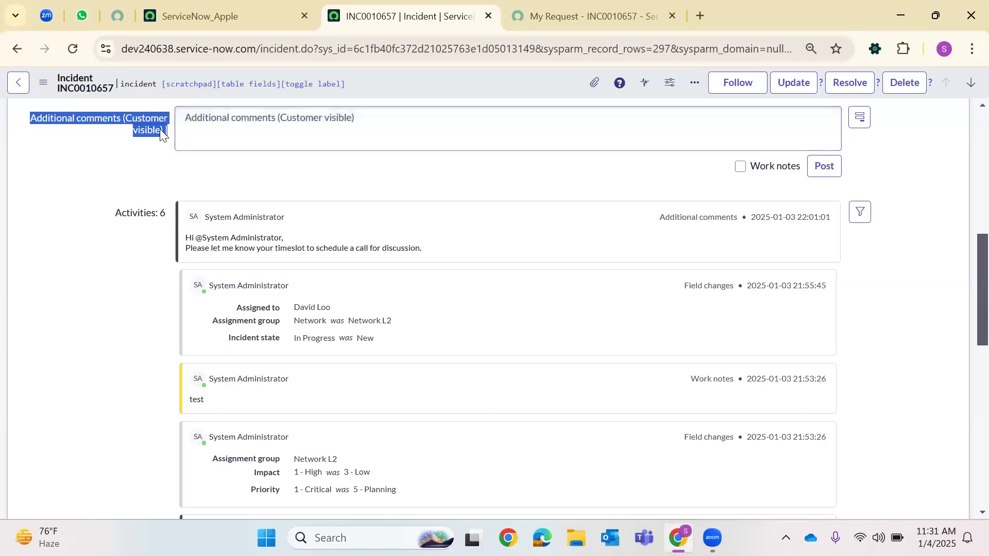
{"action": "left_click", "coordinate": [253, 164]}
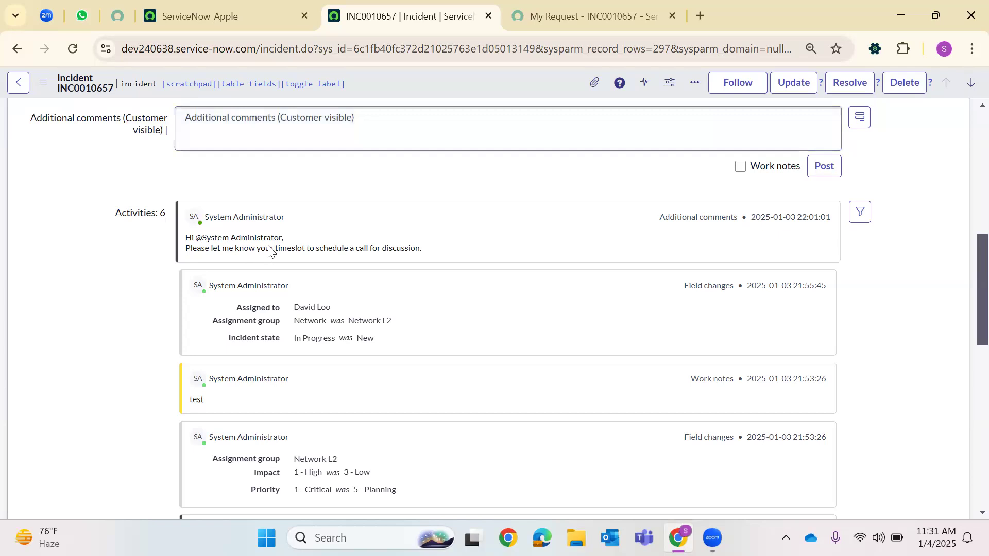
{"action": "scroll", "coordinate": [489, 278], "scroll_direction": "up", "scroll_amount": 5}
{"action": "scroll", "coordinate": [742, 391], "scroll_direction": "down", "scroll_amount": 3}
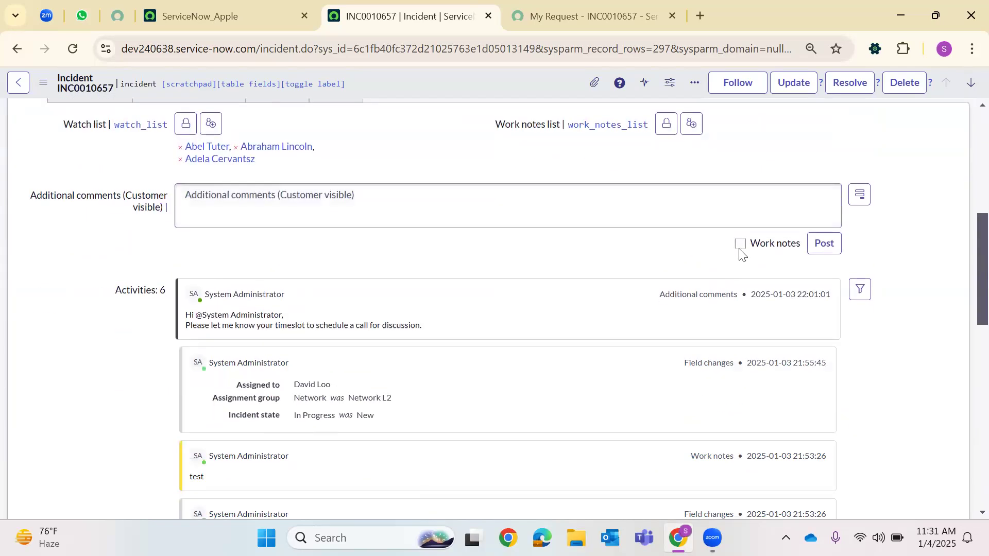
{"action": "left_click", "coordinate": [740, 245]}
- Post the work note 'Hi Team, Could please confirm the Shared Drive "Network" is active or Inactive'
{"action": "left_click", "coordinate": [256, 214]}
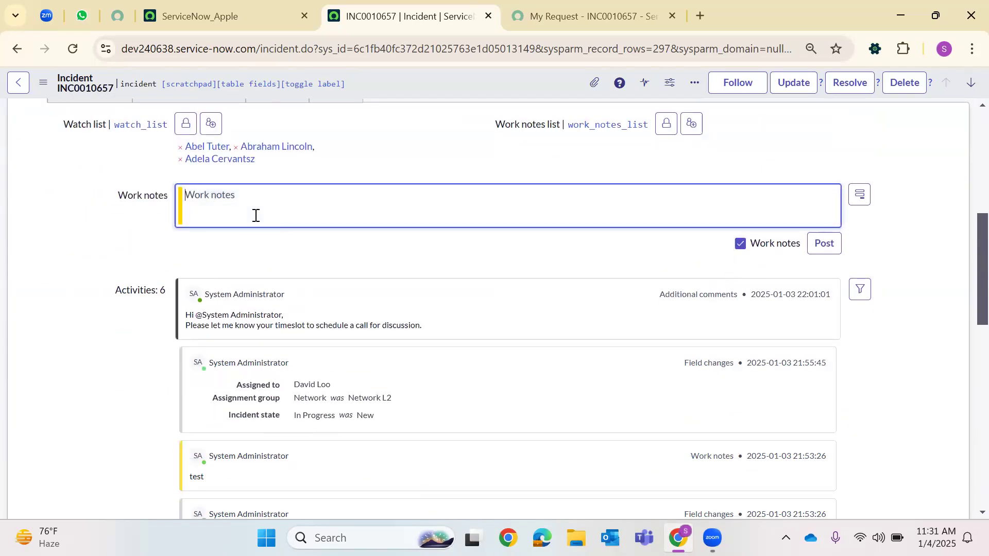
{"action": "scroll", "coordinate": [553, 198], "scroll_direction": "up", "scroll_amount": 7}
{"action": "scroll", "coordinate": [450, 276], "scroll_direction": "down", "scroll_amount": 5}
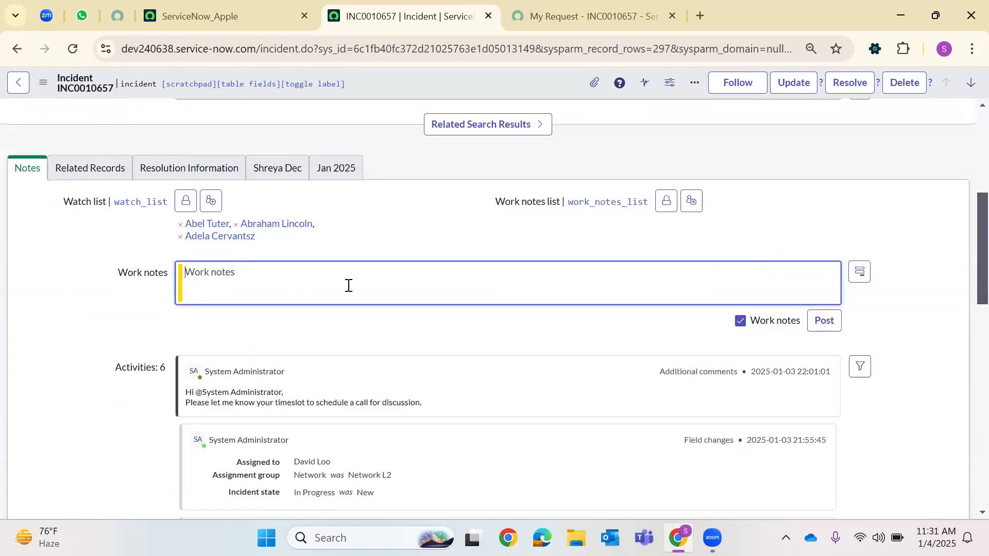
{"action": "type", "text": "Hi @"}
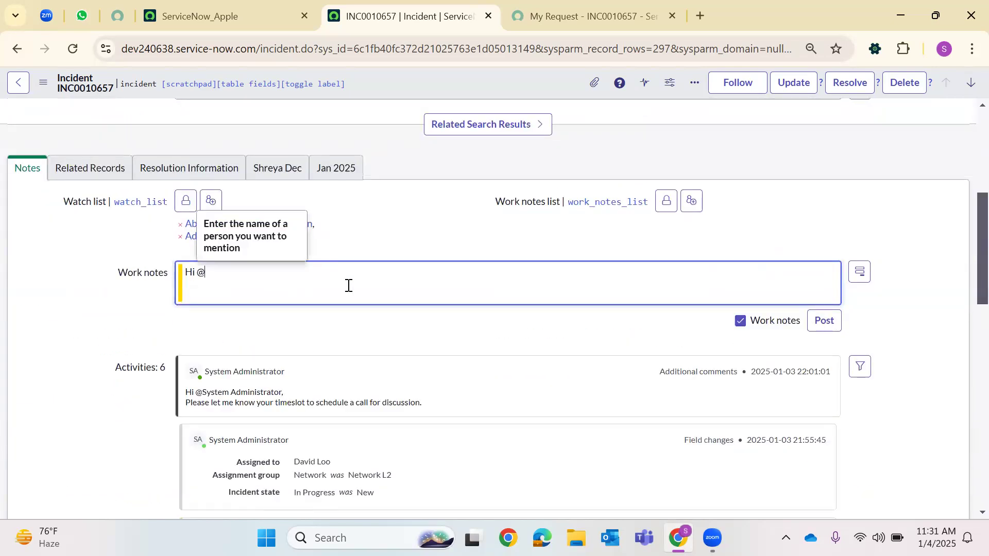
{"action": "type", "text": "Nw"}
{"action": "key", "text": "BackSpace"}
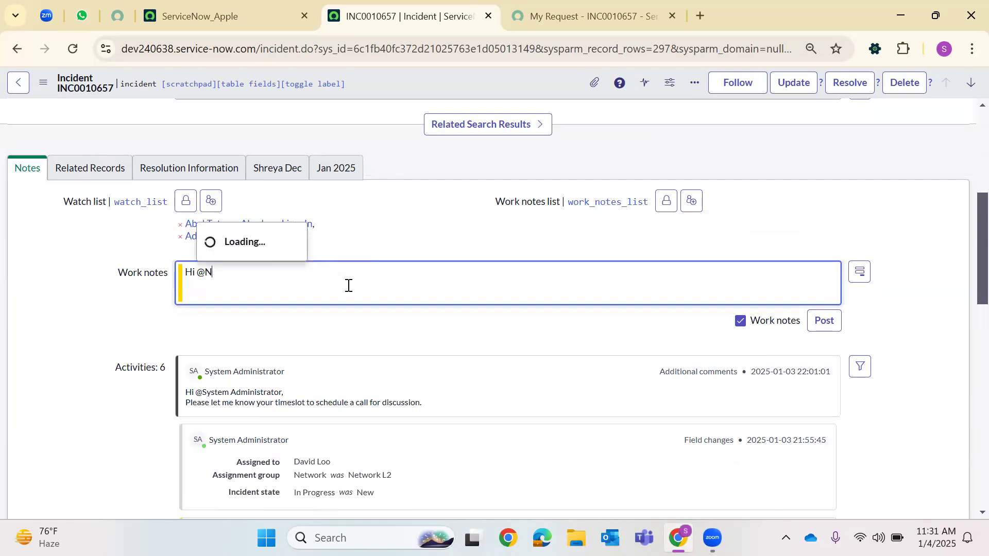
{"action": "key", "text": "BackSpace"}
{"action": "key", "text": "BackSpace"}
{"action": "type", "text": "Team,"}
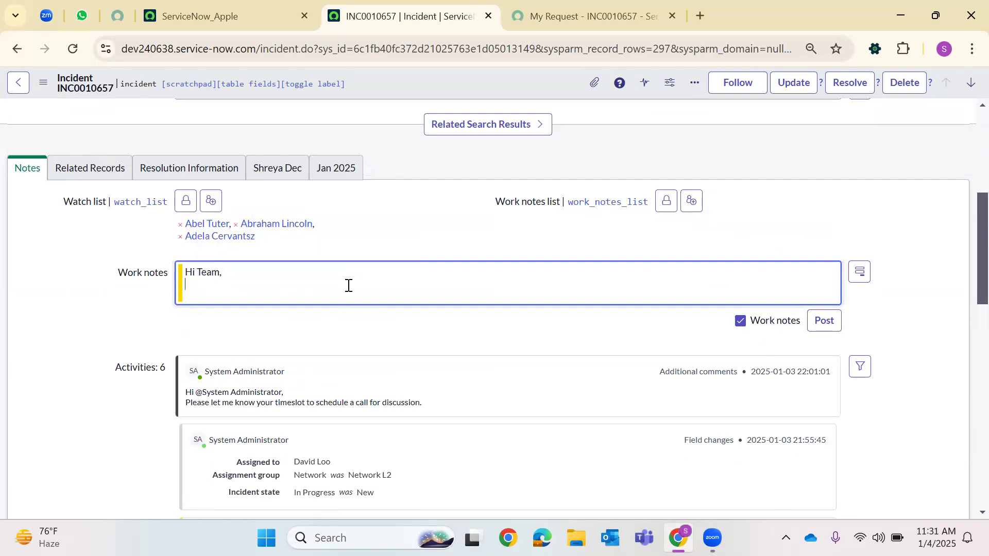
{"action": "key", "text": "Return"}
{"action": "type", "text": "Coul"}
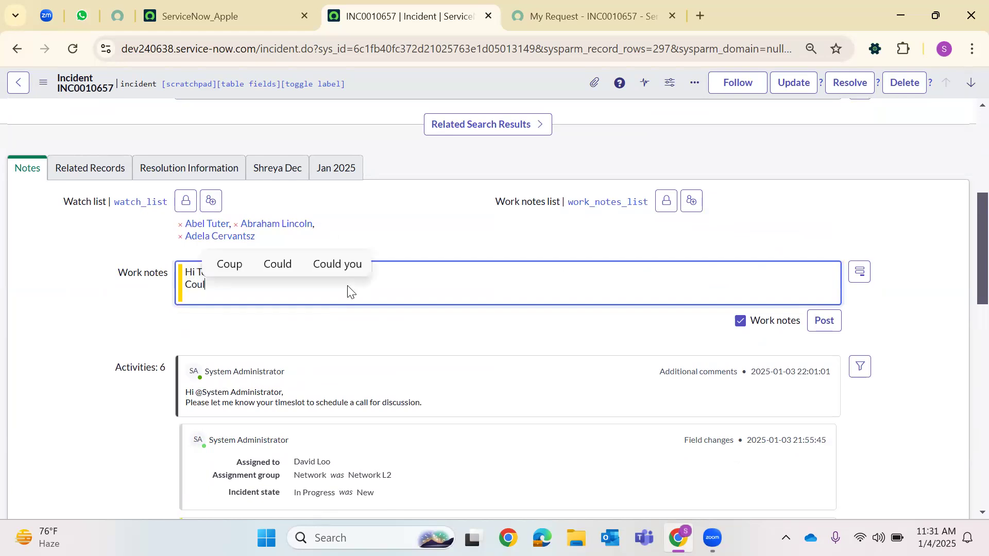
{"action": "type", "text": "d please co"}
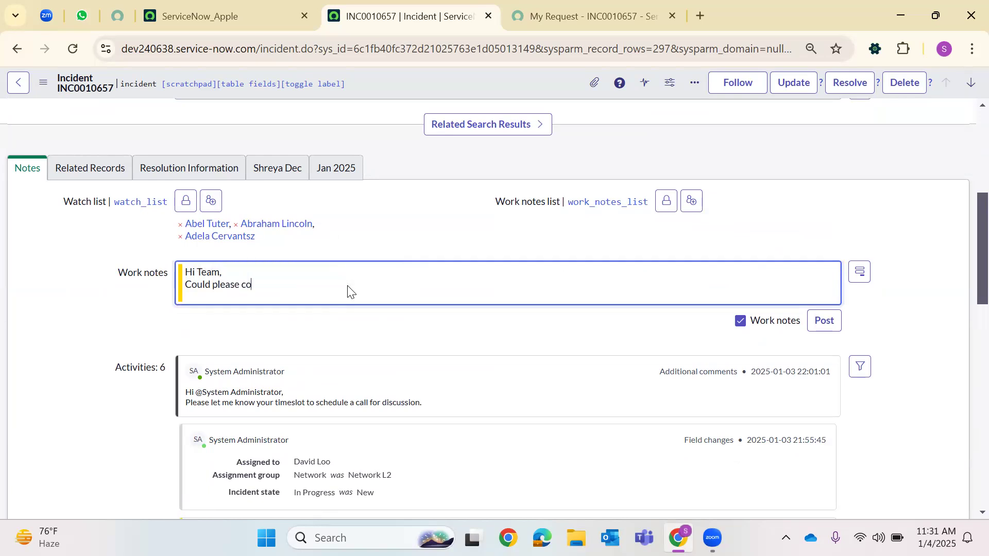
{"action": "type", "text": "nfirm the"}
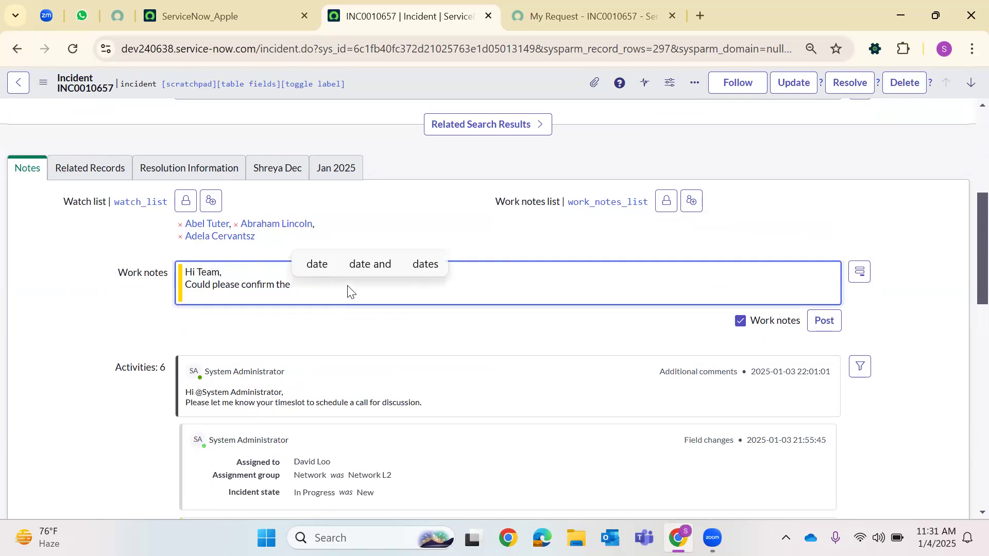
{"action": "type", "text": " Shared "}
{"action": "type", "text": "D"}
{"action": "type", "text": "rive"}
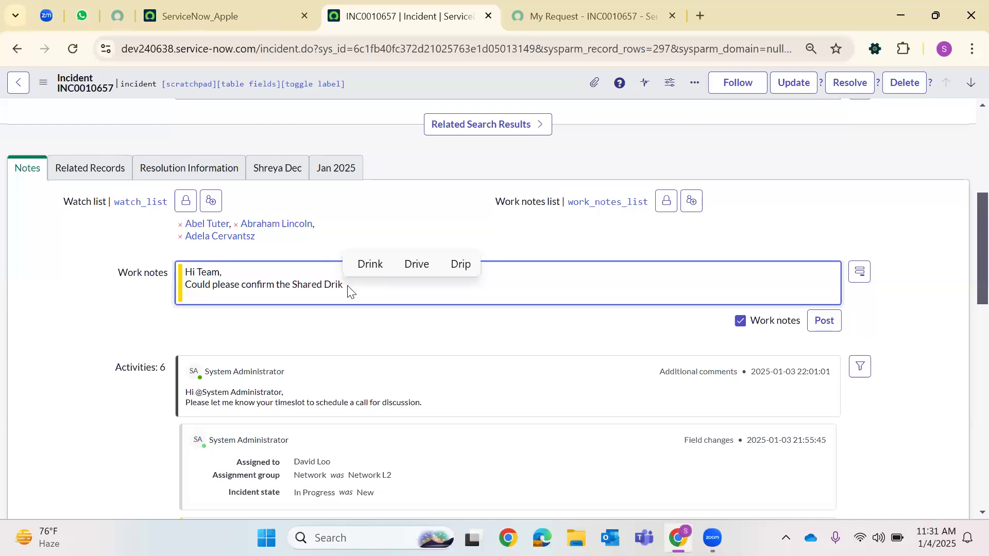
{"action": "type", "text": "\"Net"}
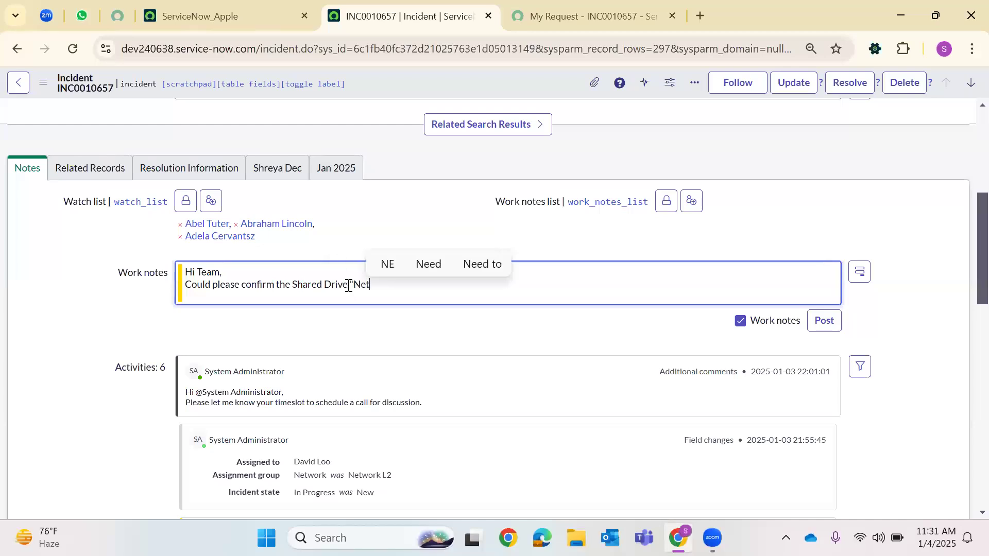
{"action": "type", "text": "work\" is a"}
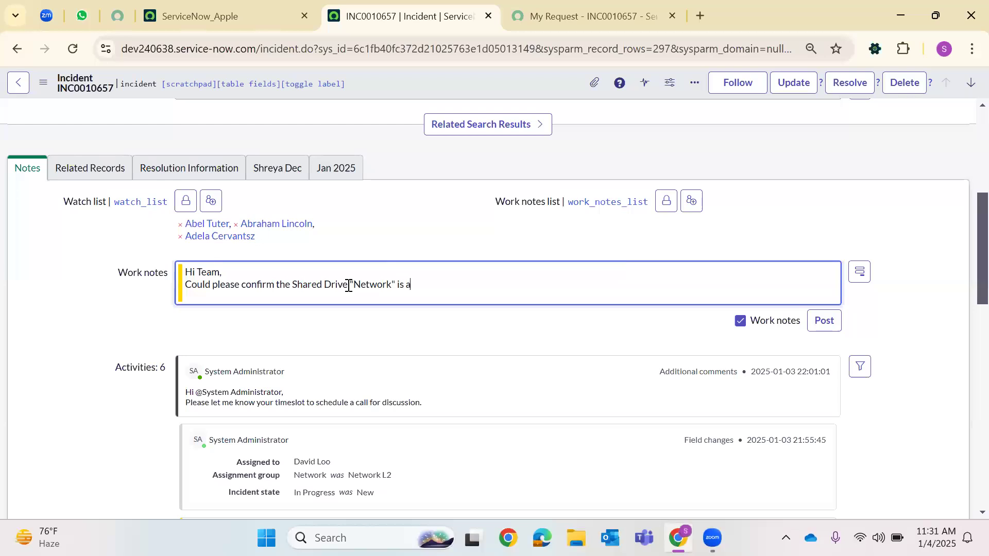
{"action": "type", "text": "ctive or Inactive."}
{"action": "left_click", "coordinate": [824, 321]}
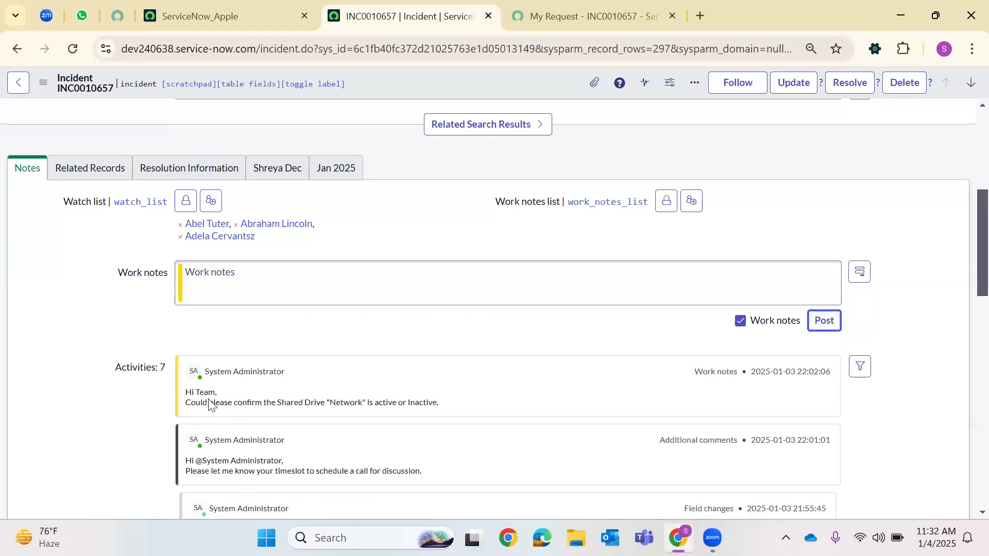
- Highlight the posted work note and customer comment entries in the activity stream
{"action": "left_click_drag", "start_coordinate": [439, 403], "coordinate": [181, 398]}
{"action": "left_click", "coordinate": [182, 395]}
{"action": "left_click_drag", "start_coordinate": [708, 375], "coordinate": [744, 382]}
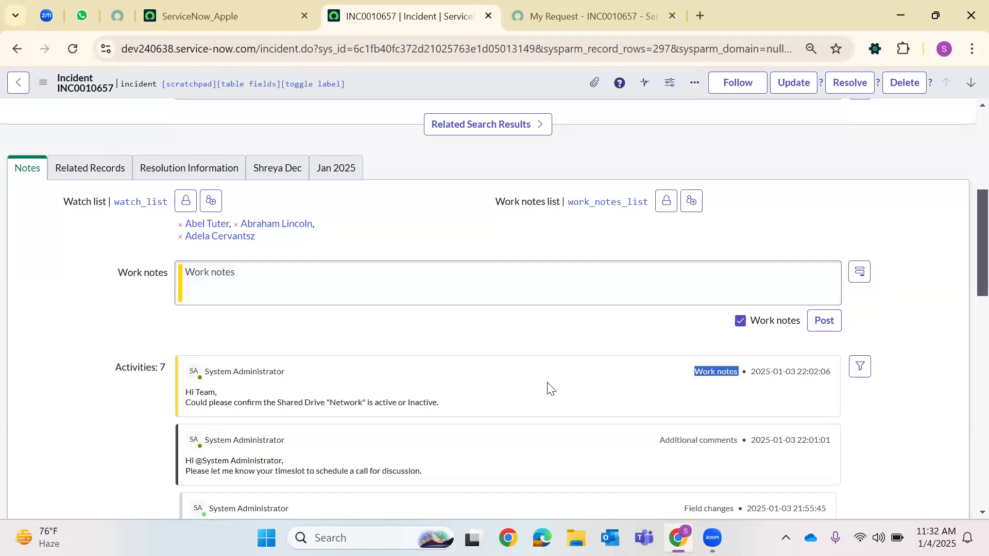
{"action": "scroll", "coordinate": [547, 388], "scroll_direction": "down", "scroll_amount": 3}
{"action": "left_click_drag", "start_coordinate": [422, 317], "coordinate": [186, 307]}
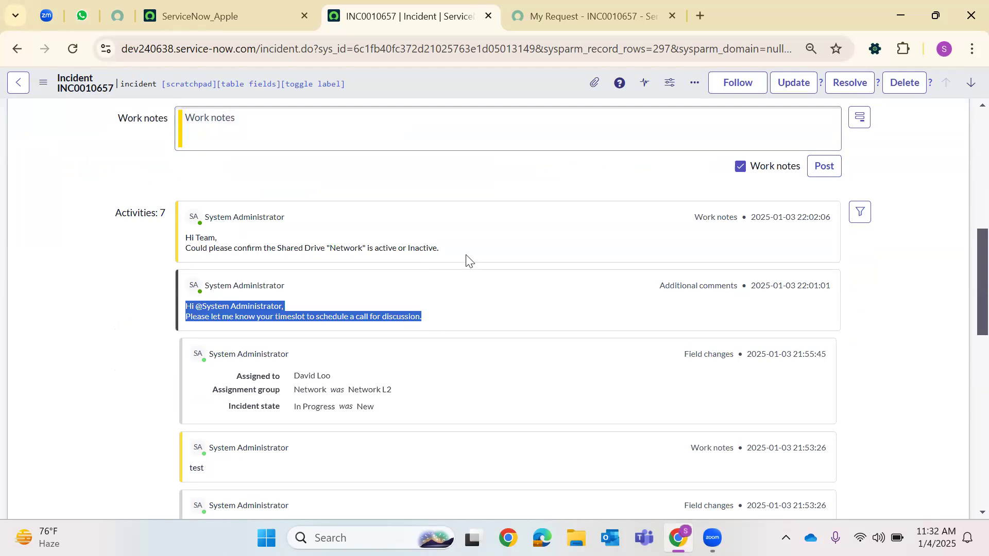
{"action": "scroll", "coordinate": [499, 275], "scroll_direction": "up", "scroll_amount": 6}
{"action": "scroll", "coordinate": [446, 289], "scroll_direction": "down", "scroll_amount": 3}
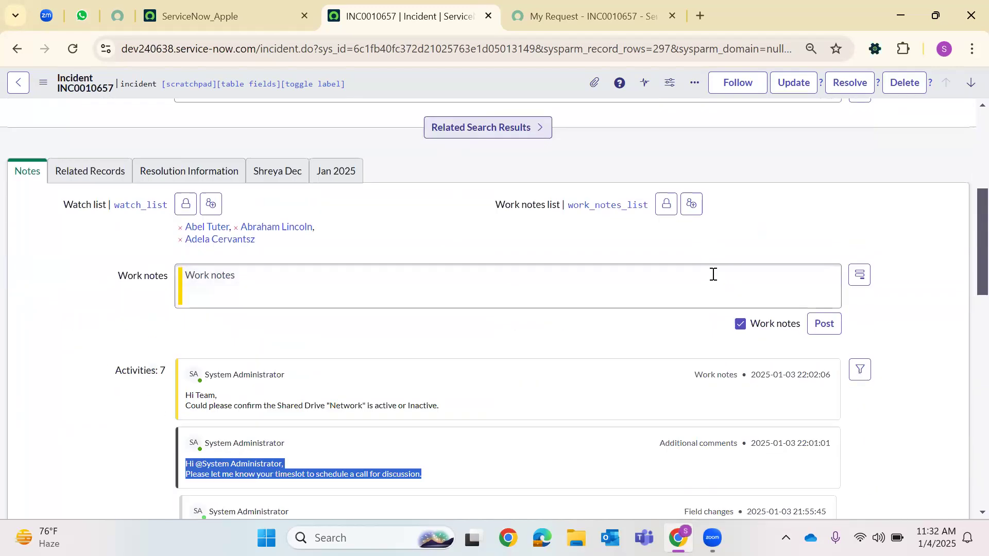
- Split the journal into separate Work notes and Additional comments fields, with the caret in Work notes
{"action": "left_click", "coordinate": [860, 271]}
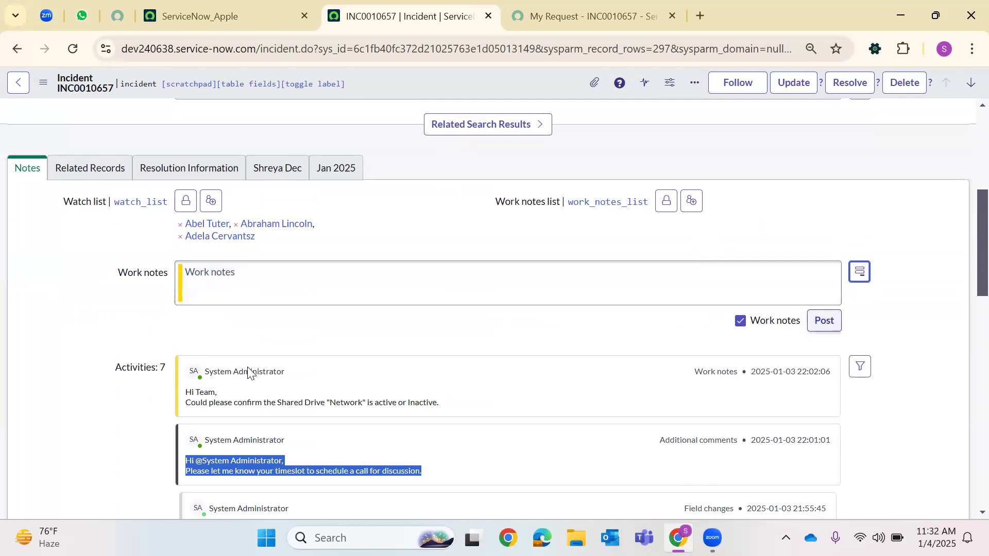
{"action": "left_click", "coordinate": [859, 278]}
{"action": "left_click", "coordinate": [859, 282]}
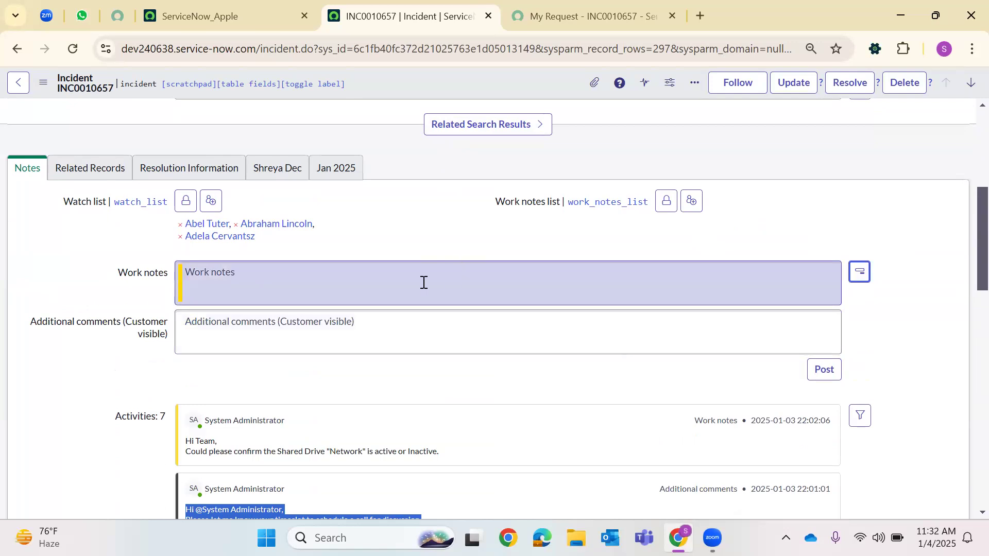
{"action": "left_click", "coordinate": [423, 282]}
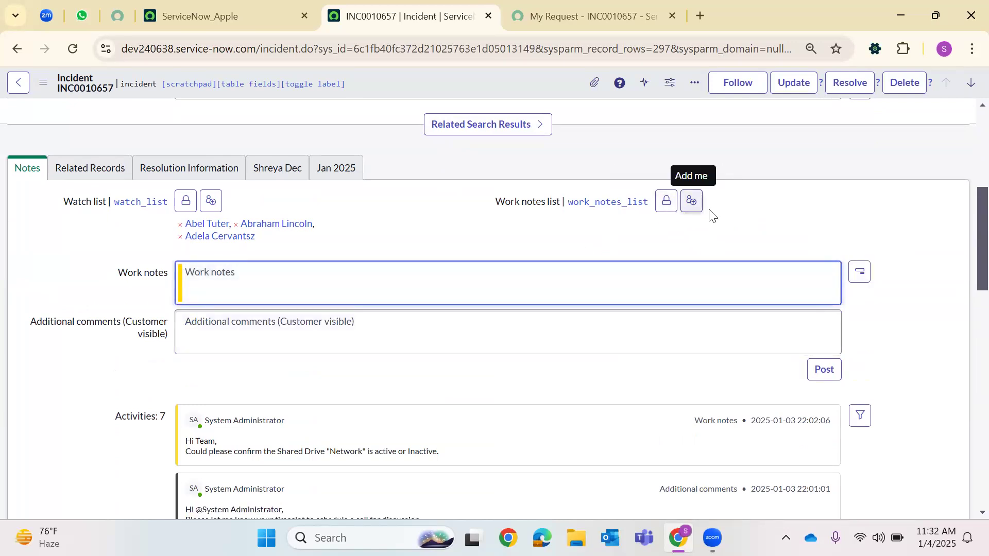
{"action": "scroll", "coordinate": [568, 277], "scroll_direction": "down", "scroll_amount": 5}
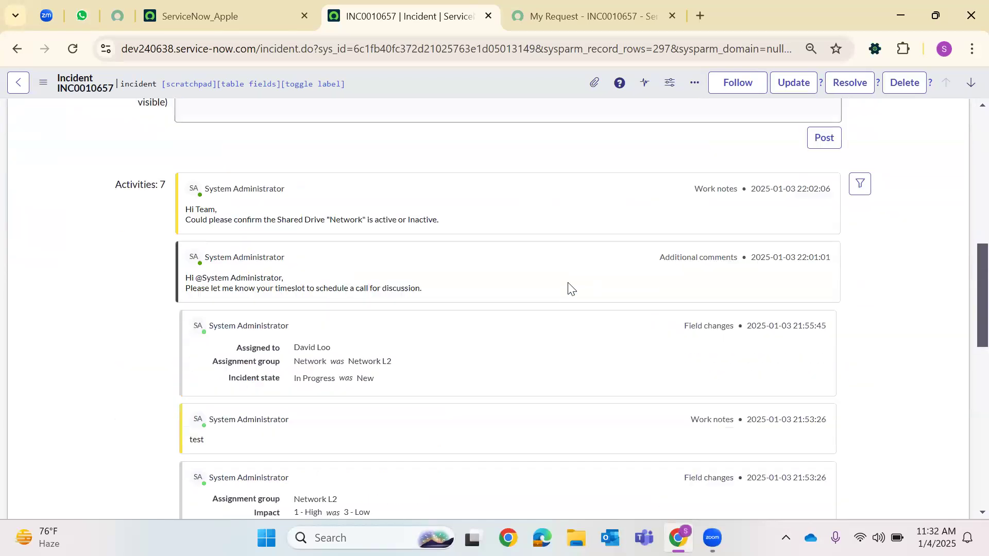
{"action": "scroll", "coordinate": [320, 351], "scroll_direction": "down", "scroll_amount": 2}
{"action": "scroll", "coordinate": [258, 349], "scroll_direction": "down", "scroll_amount": 5}
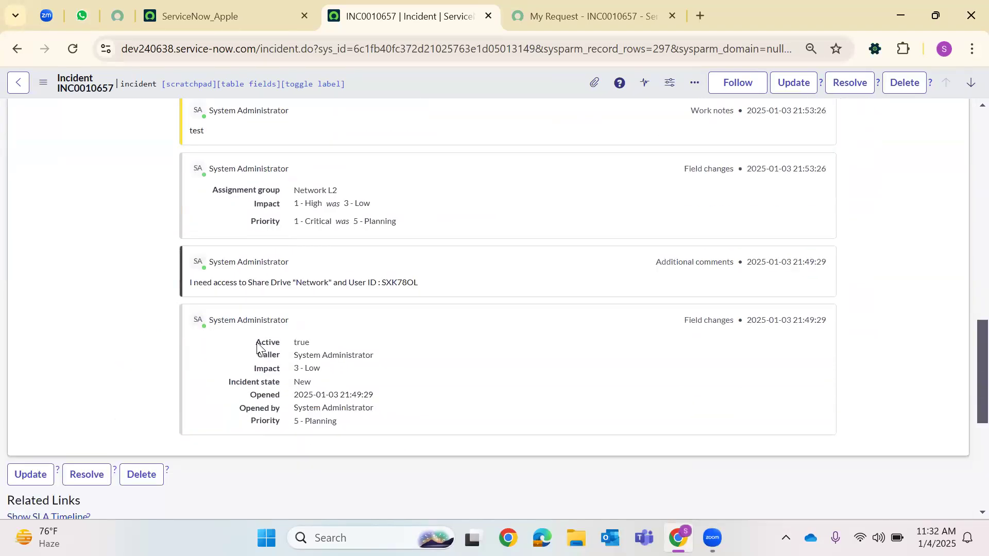
{"action": "left_click_drag", "start_coordinate": [248, 349], "coordinate": [358, 414]}
{"action": "double_click", "coordinate": [330, 412]}
{"action": "left_click", "coordinate": [320, 422]}
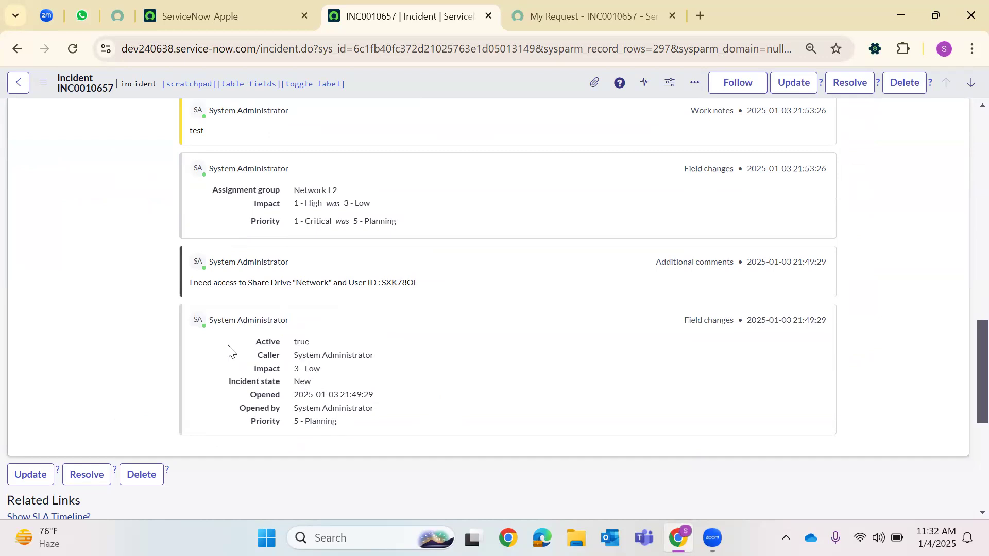
{"action": "left_click_drag", "start_coordinate": [255, 343], "coordinate": [340, 422]}
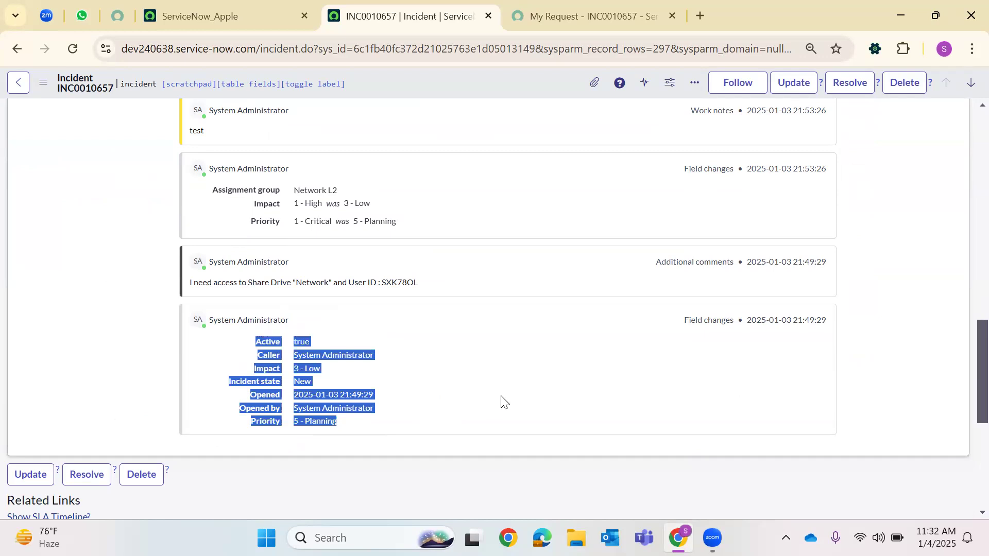
{"action": "left_click", "coordinate": [648, 102]}
{"action": "left_click", "coordinate": [644, 85]}
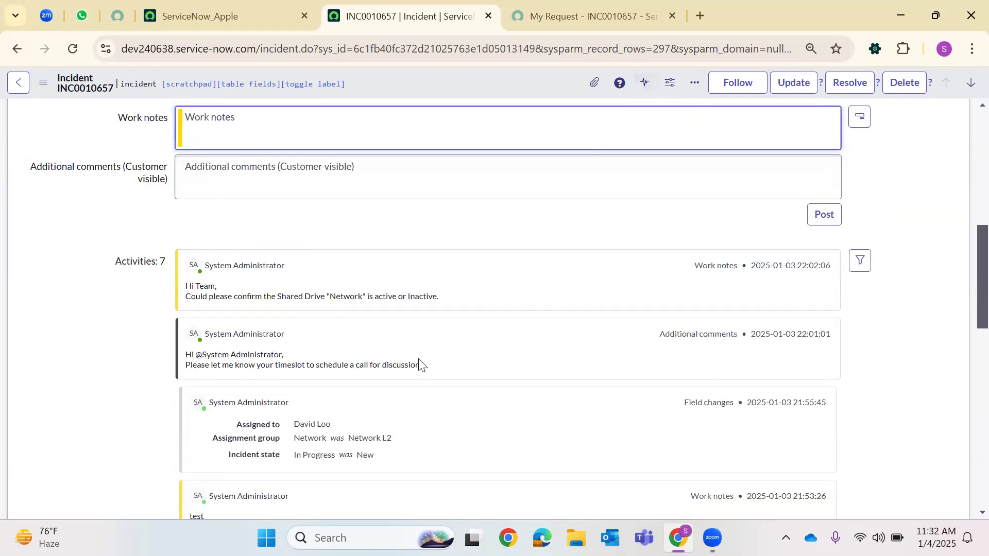
{"action": "scroll", "coordinate": [420, 364], "scroll_direction": "down", "scroll_amount": 9}
{"action": "scroll", "coordinate": [422, 355], "scroll_direction": "up", "scroll_amount": 11}
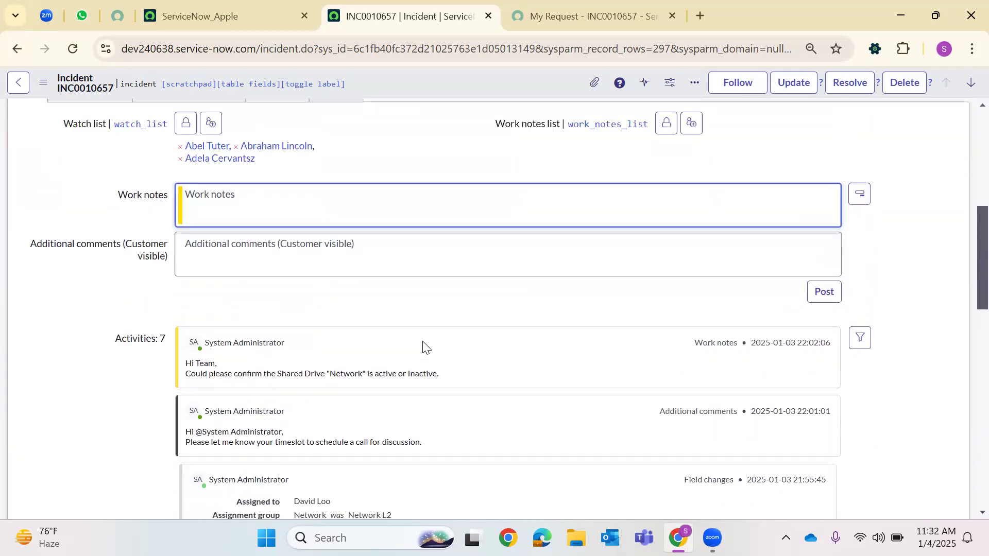
{"action": "scroll", "coordinate": [423, 346], "scroll_direction": "down", "scroll_amount": 10}
{"action": "scroll", "coordinate": [423, 346], "scroll_direction": "up", "scroll_amount": 7}
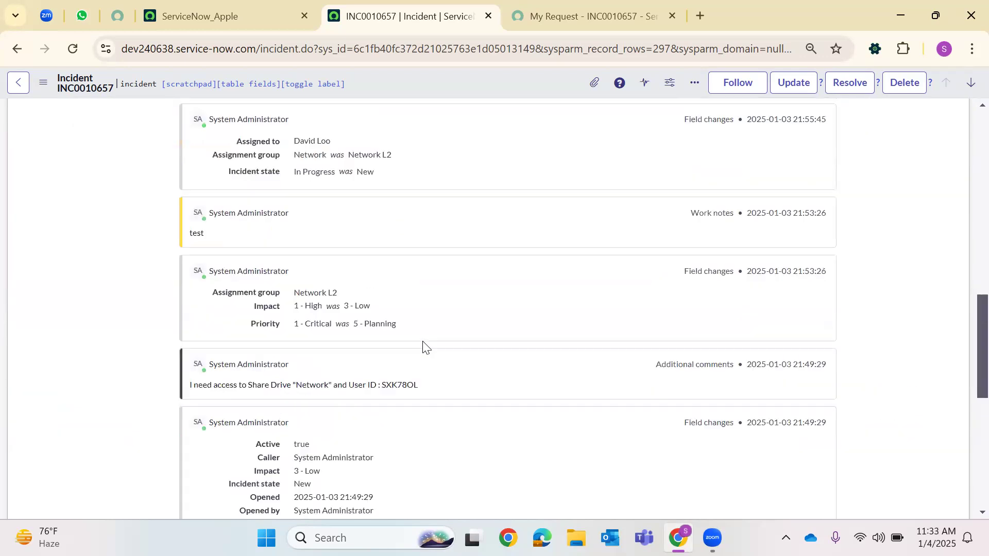
{"action": "scroll", "coordinate": [423, 346], "scroll_direction": "up", "scroll_amount": 1}
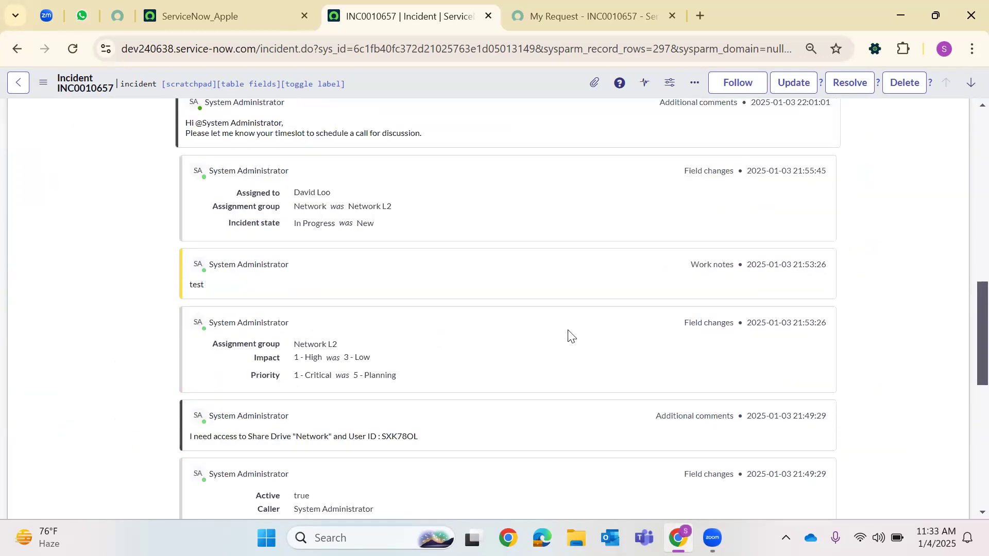
{"action": "scroll", "coordinate": [728, 302], "scroll_direction": "down", "scroll_amount": 7}
{"action": "scroll", "coordinate": [731, 294], "scroll_direction": "up", "scroll_amount": 10}
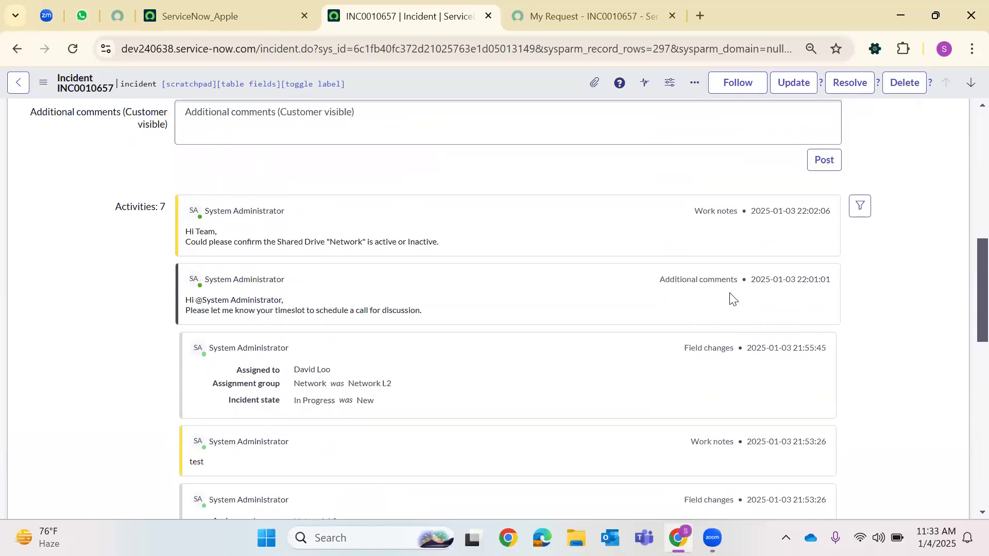
{"action": "scroll", "coordinate": [733, 299], "scroll_direction": "up", "scroll_amount": 1}
{"action": "scroll", "coordinate": [289, 335], "scroll_direction": "down", "scroll_amount": 10}
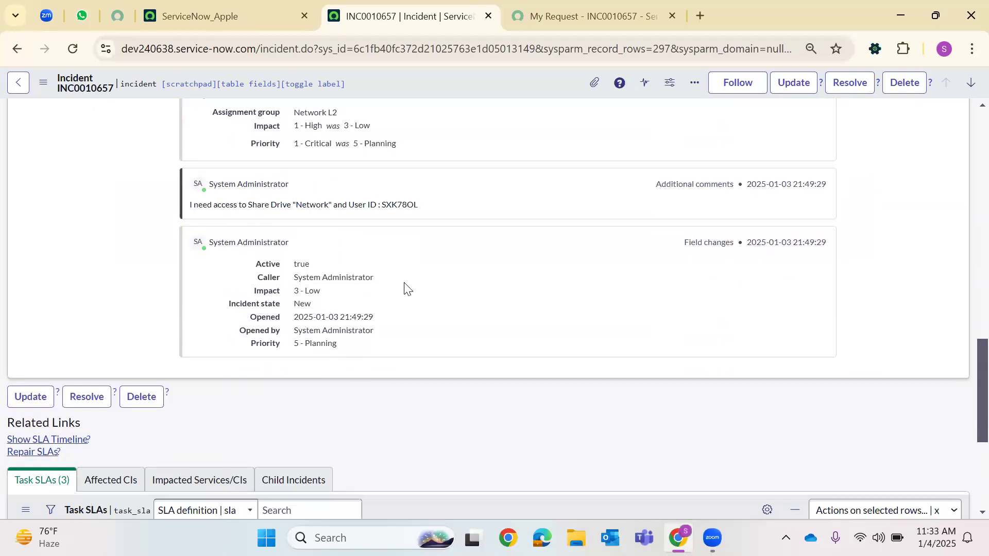
{"action": "scroll", "coordinate": [407, 286], "scroll_direction": "up", "scroll_amount": 10}
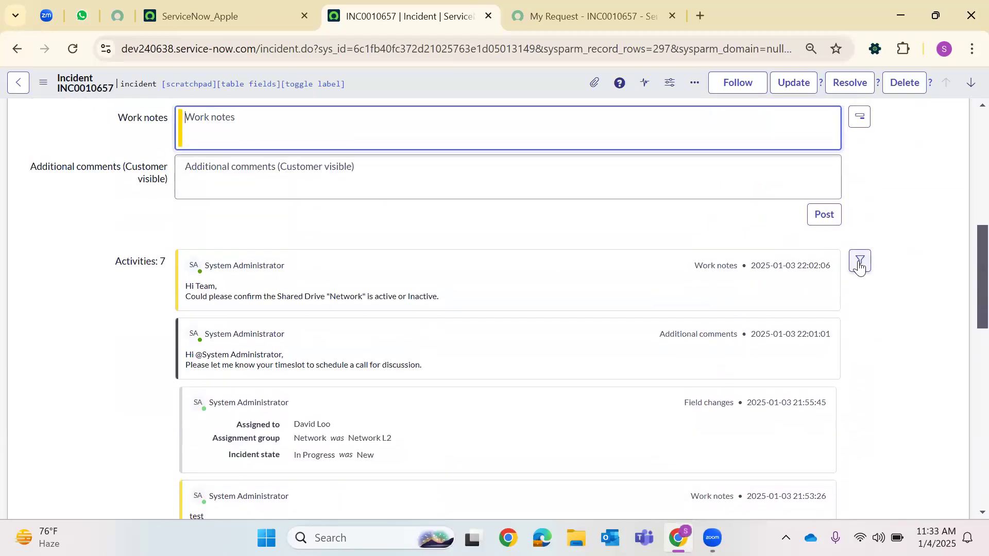
- From the Activities filter, choose 'Configure available fields' and confirm leaving the incident page
{"action": "left_click", "coordinate": [859, 266]}
{"action": "scroll", "coordinate": [859, 266], "scroll_direction": "down", "scroll_amount": 3}
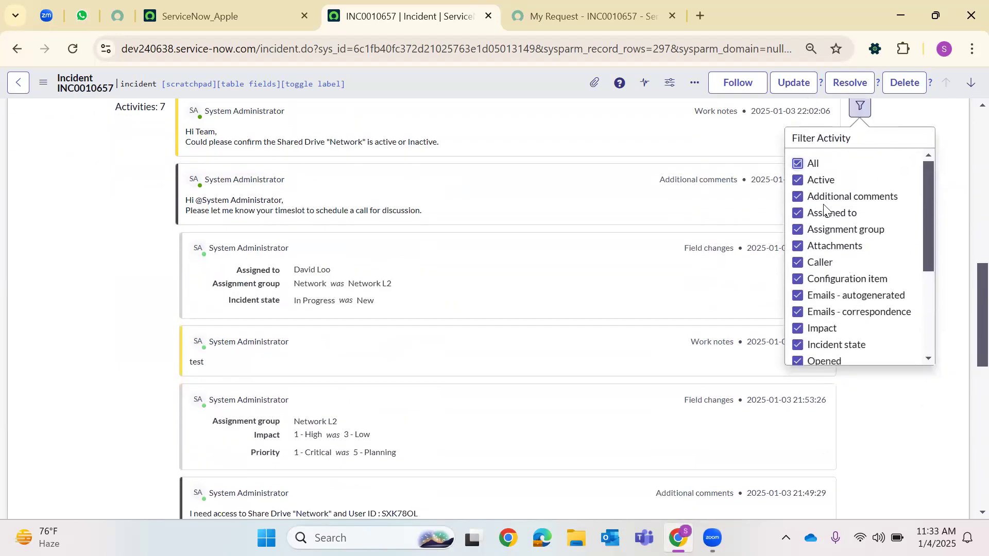
{"action": "scroll", "coordinate": [824, 211], "scroll_direction": "down", "scroll_amount": 5}
{"action": "scroll", "coordinate": [806, 234], "scroll_direction": "up", "scroll_amount": 5}
{"action": "scroll", "coordinate": [839, 216], "scroll_direction": "down", "scroll_amount": 5}
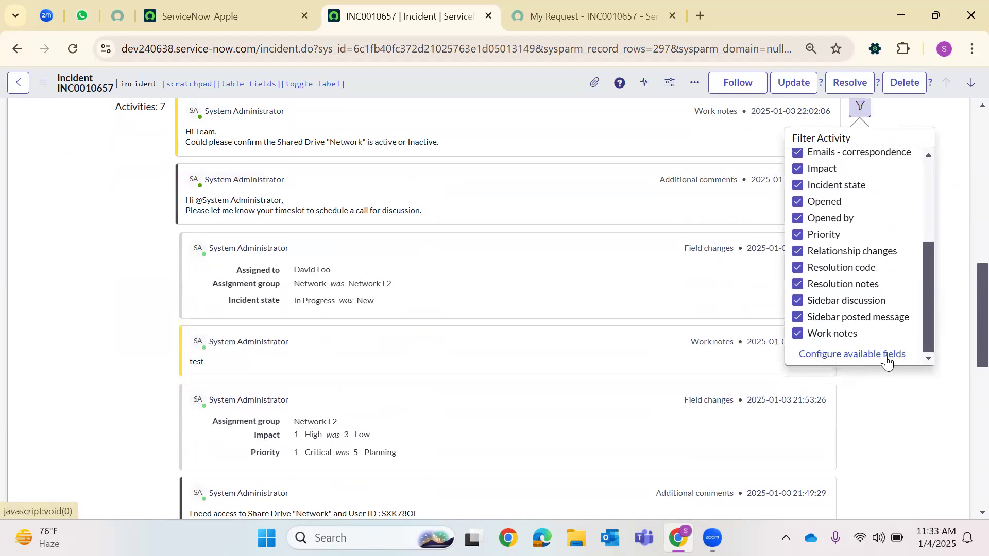
{"action": "left_click", "coordinate": [828, 354]}
{"action": "left_click", "coordinate": [561, 148]}
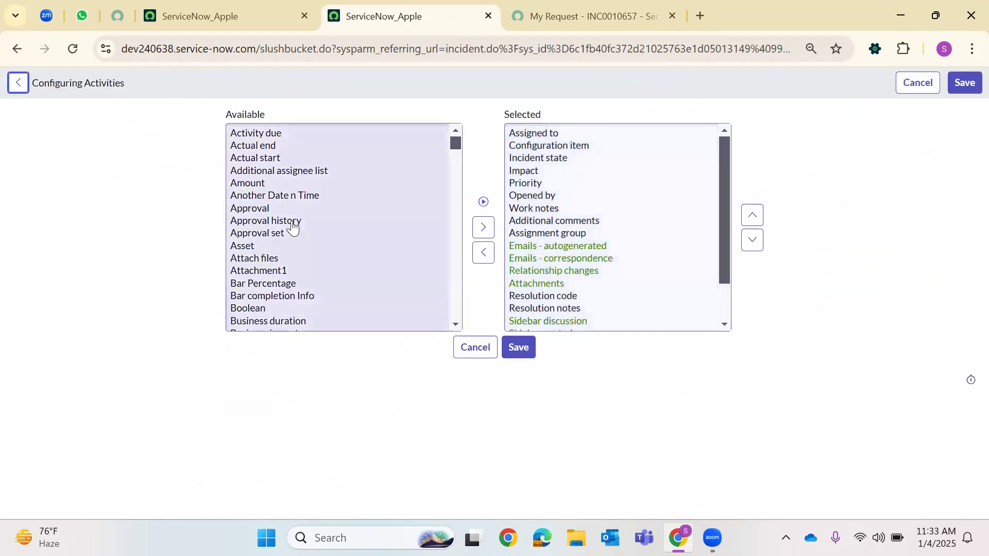
- Filter for 'cate', add Category to the tracked fields, move it up two places, and save
{"action": "left_click", "coordinate": [298, 135]}
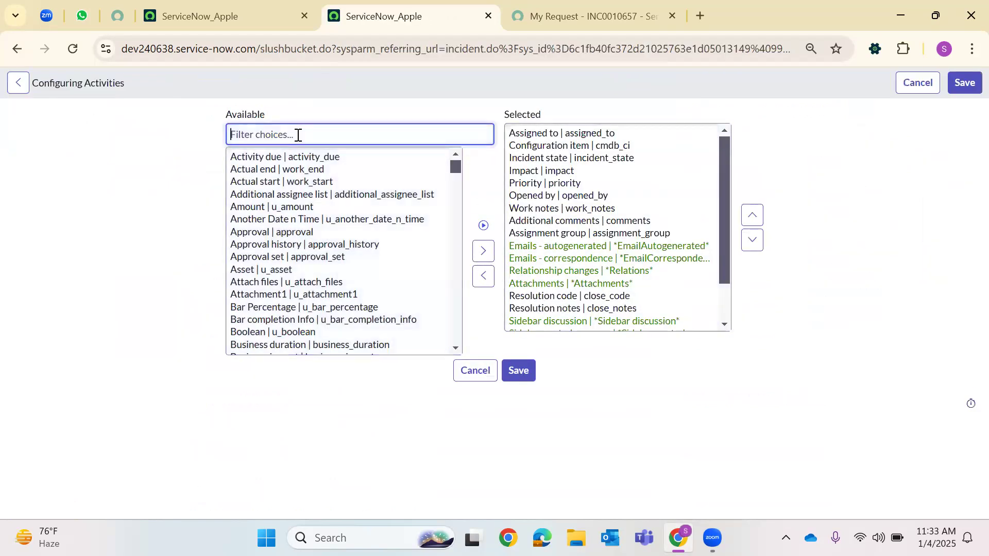
{"action": "type", "text": "cate"}
{"action": "left_click", "coordinate": [284, 157]}
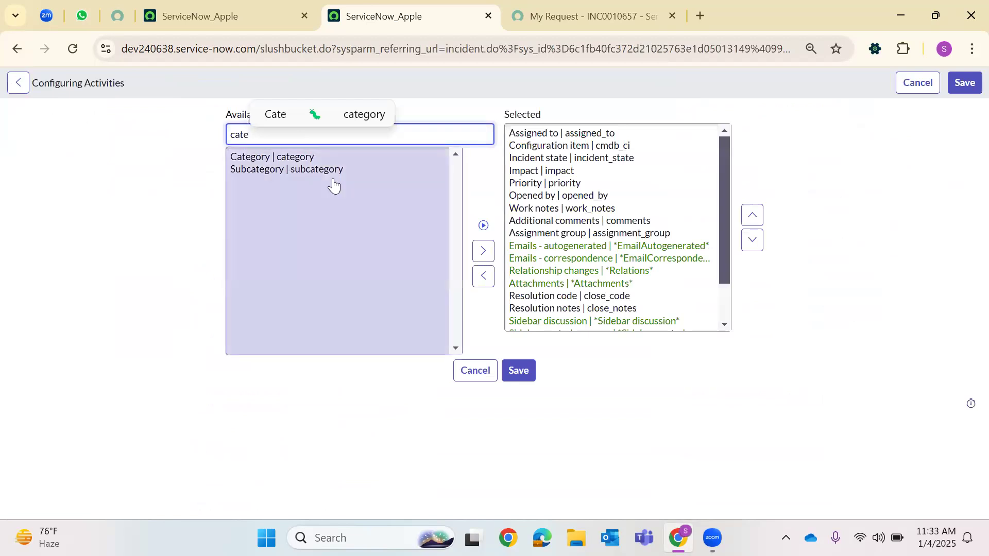
{"action": "left_click", "coordinate": [482, 250]}
{"action": "left_click", "coordinate": [752, 216]}
{"action": "left_click", "coordinate": [752, 216]}
{"action": "left_click", "coordinate": [519, 371]}
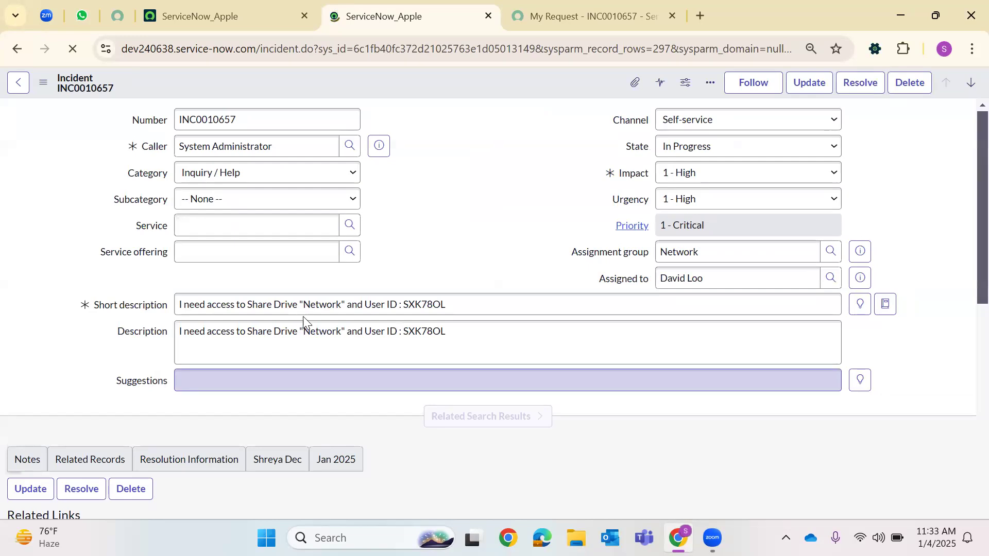
- Change the incident Category to Software and save it from the header menu
{"action": "scroll", "coordinate": [309, 329], "scroll_direction": "down", "scroll_amount": 3}
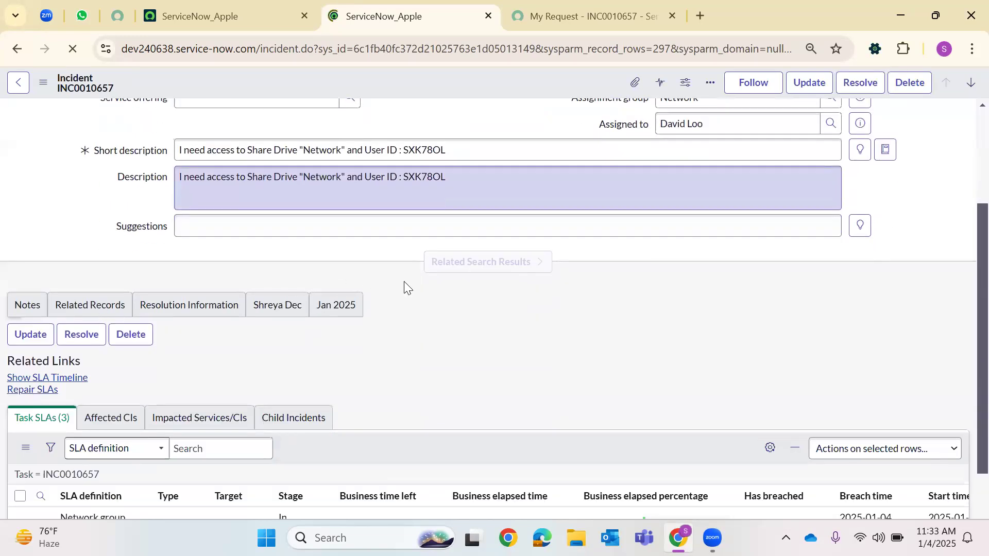
{"action": "scroll", "coordinate": [161, 218], "scroll_direction": "up", "scroll_amount": 5}
{"action": "left_click", "coordinate": [227, 175]}
{"action": "left_click", "coordinate": [228, 180]}
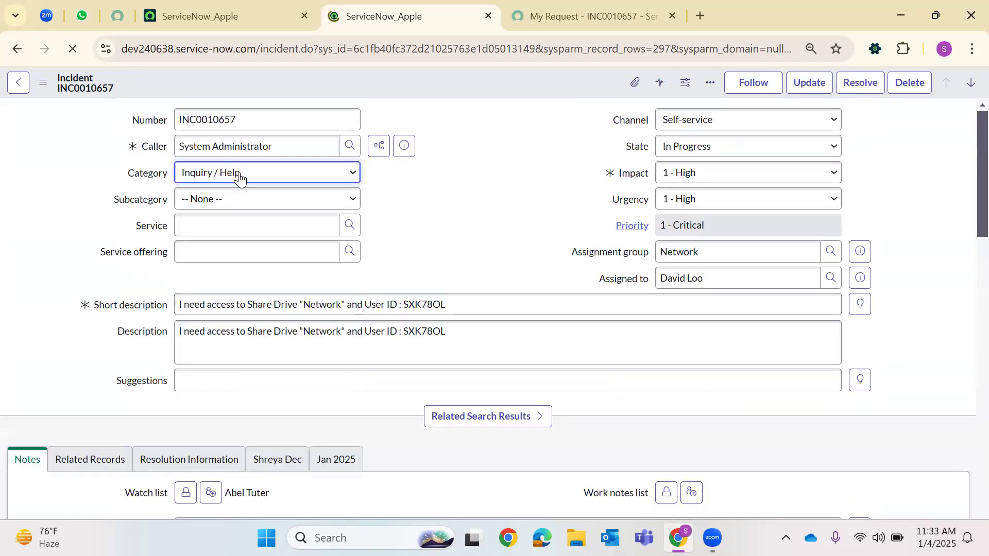
{"action": "left_click", "coordinate": [240, 178]}
{"action": "left_click", "coordinate": [232, 227]}
{"action": "right_click", "coordinate": [454, 87]}
{"action": "left_click", "coordinate": [471, 95]}
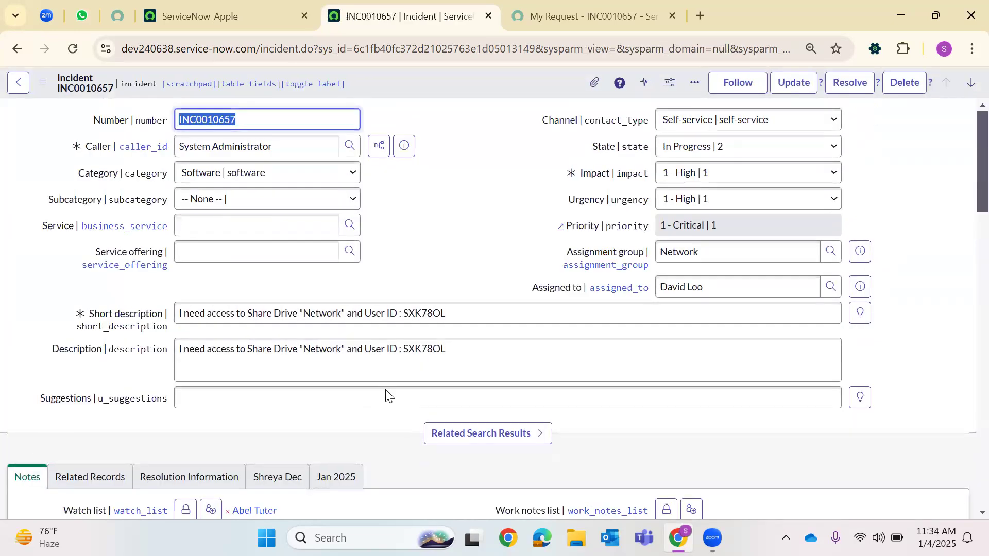
- Set the incident State to On Hold
{"action": "scroll", "coordinate": [386, 396], "scroll_direction": "down", "scroll_amount": 6}
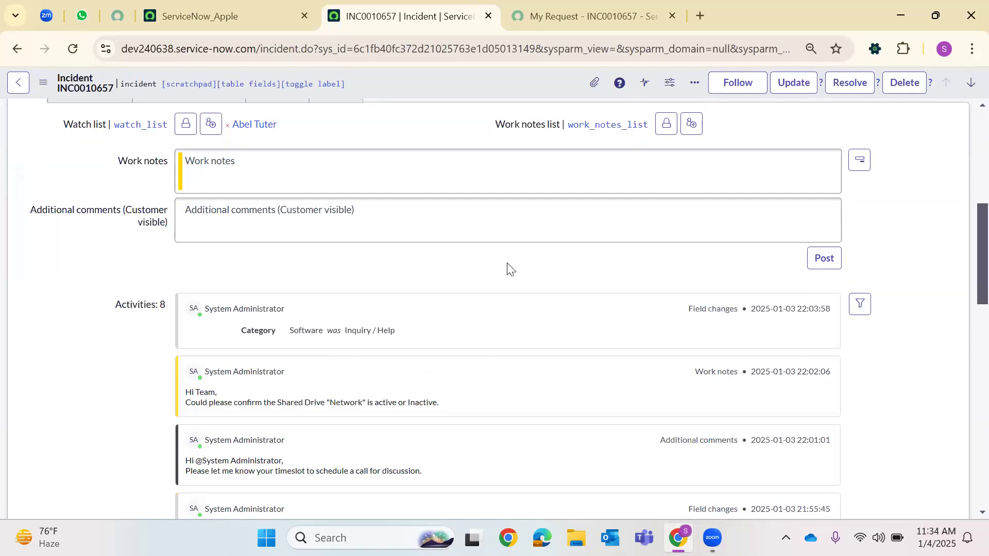
{"action": "scroll", "coordinate": [536, 227], "scroll_direction": "up", "scroll_amount": 3}
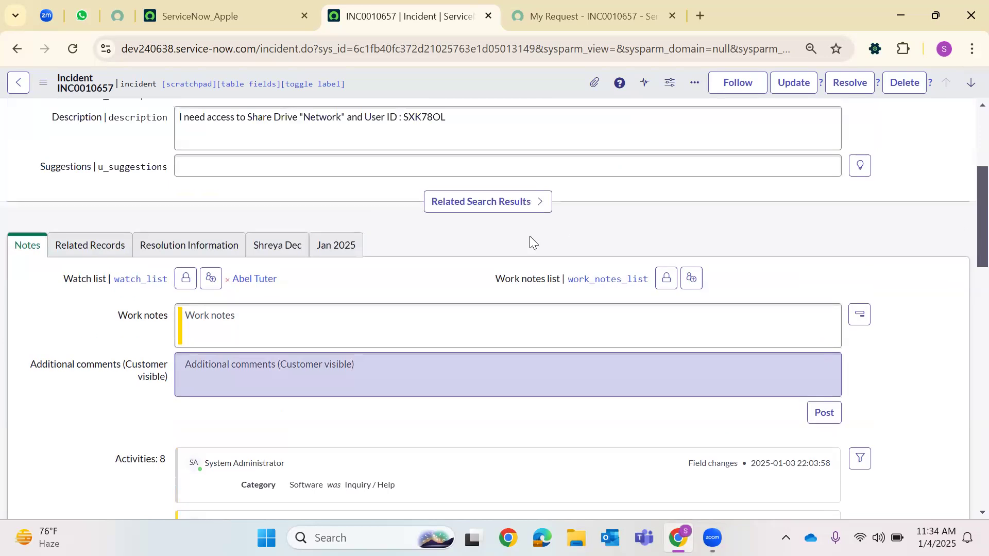
{"action": "left_click", "coordinate": [84, 255]}
{"action": "scroll", "coordinate": [485, 358], "scroll_direction": "up", "scroll_amount": 5}
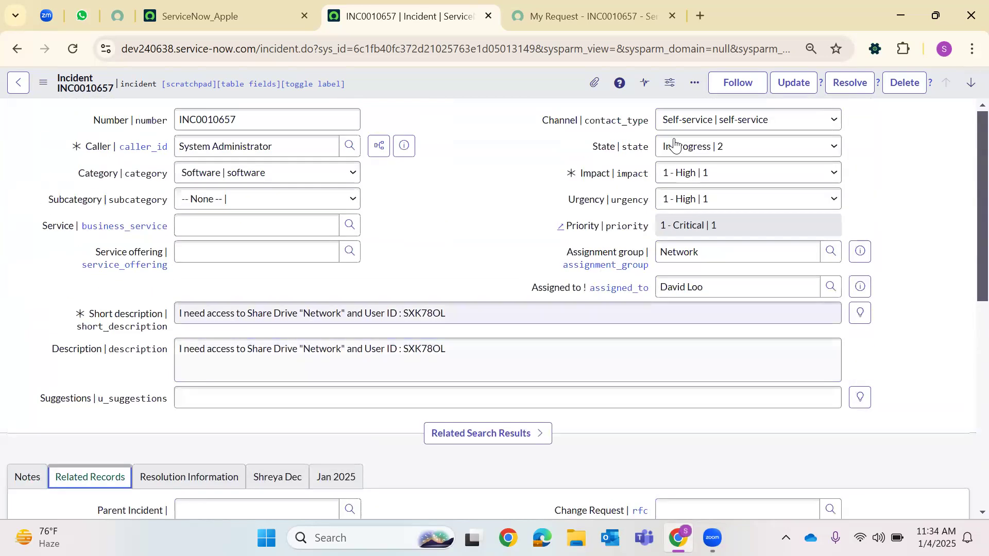
{"action": "left_click", "coordinate": [675, 145]}
{"action": "left_click", "coordinate": [677, 203]}
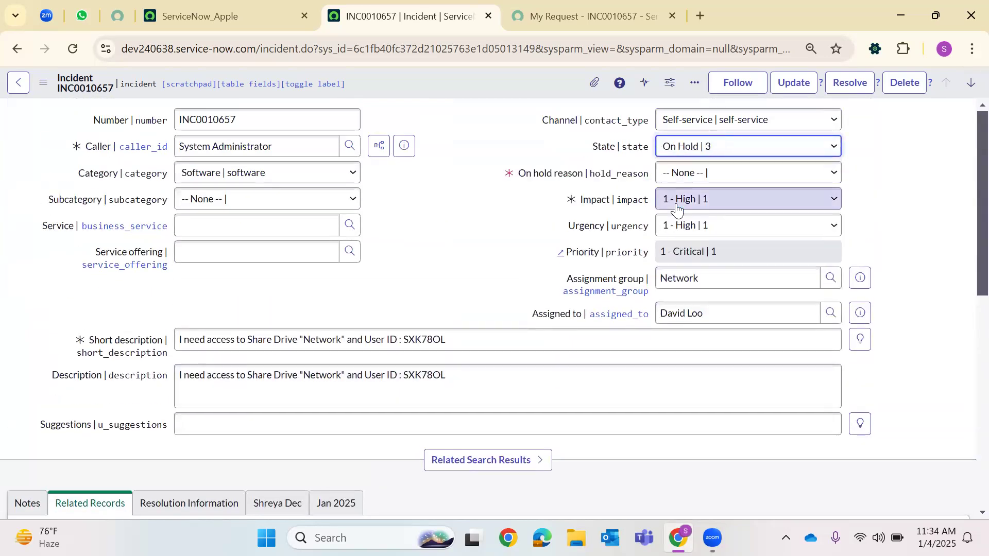
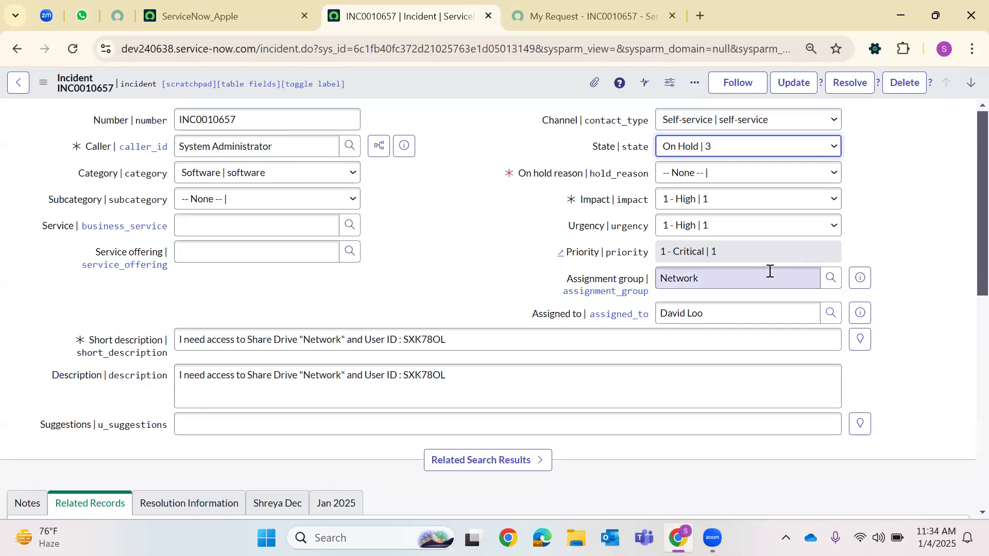
- Bring up the Notes tab of incident INC0010657 and return to the top of the form
{"action": "double_click", "coordinate": [425, 376]}
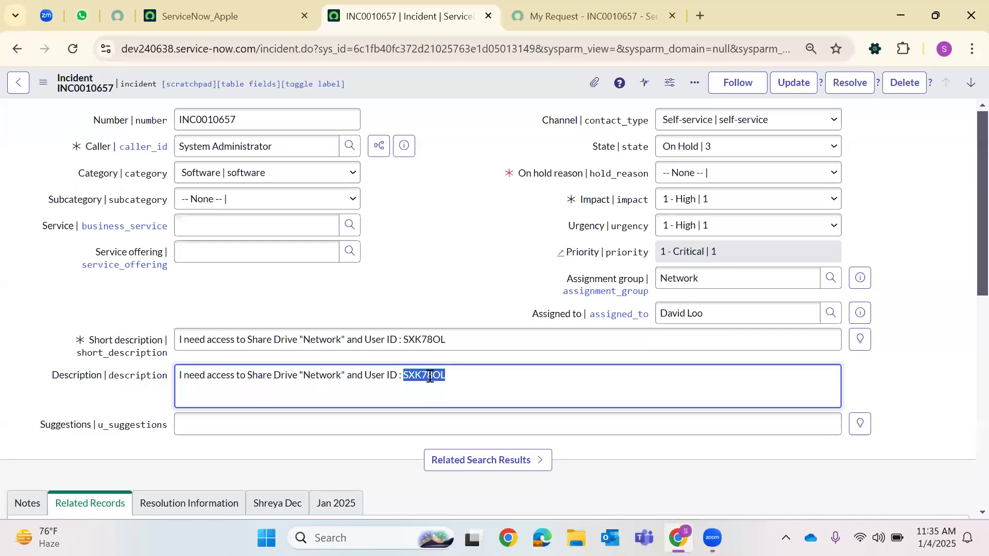
{"action": "left_click", "coordinate": [467, 396]}
{"action": "left_click", "coordinate": [228, 148]}
{"action": "scroll", "coordinate": [258, 289], "scroll_direction": "down", "scroll_amount": 3}
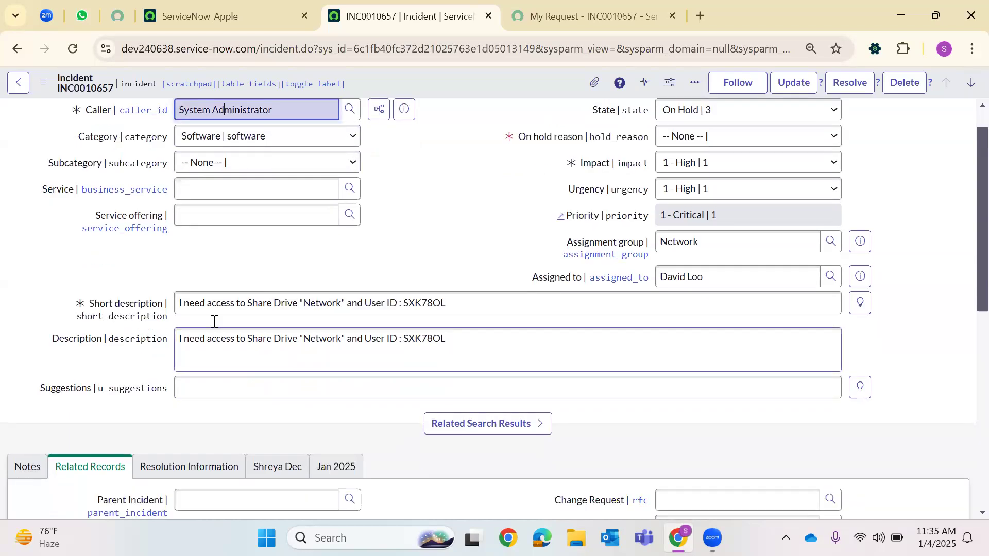
{"action": "left_click", "coordinate": [27, 351]}
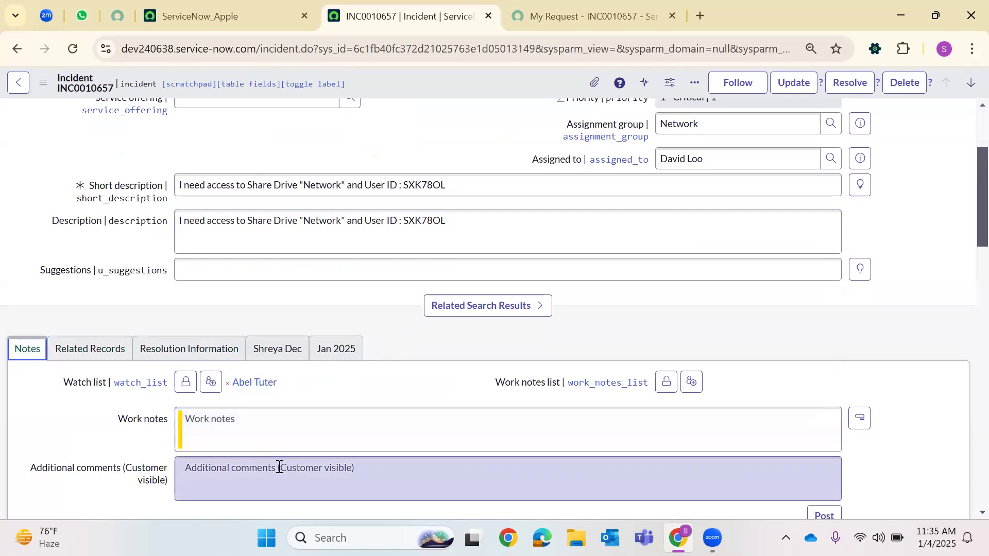
{"action": "scroll", "coordinate": [278, 469], "scroll_direction": "down", "scroll_amount": 1}
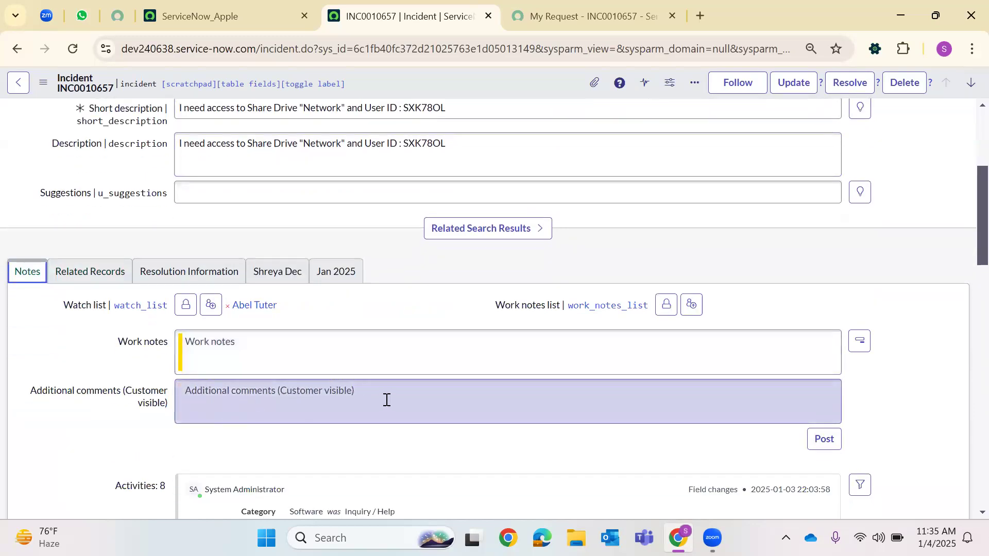
{"action": "scroll", "coordinate": [334, 386], "scroll_direction": "up", "scroll_amount": 3}
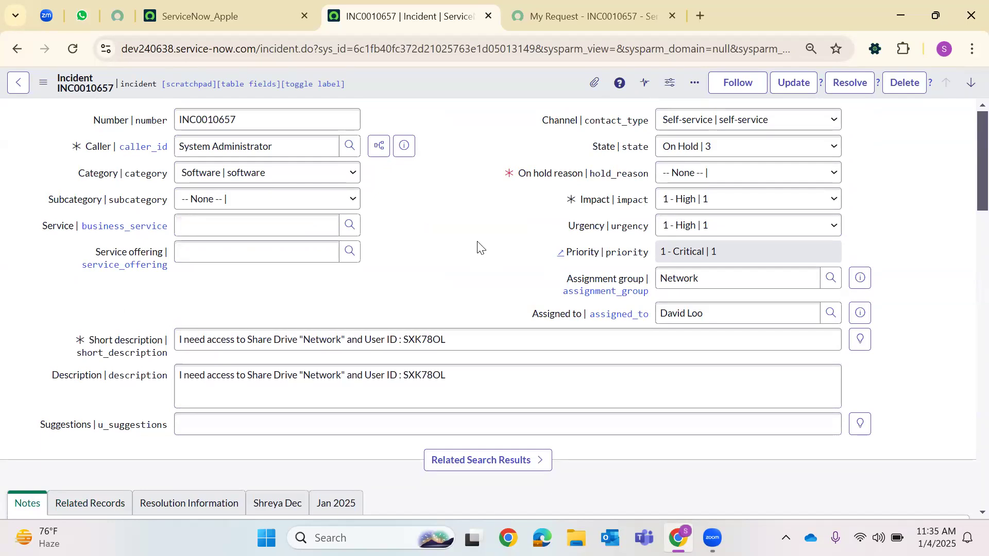
- Set the incident's On hold reason to Awaiting Caller
{"action": "left_click", "coordinate": [690, 150]}
{"action": "left_click", "coordinate": [698, 175]}
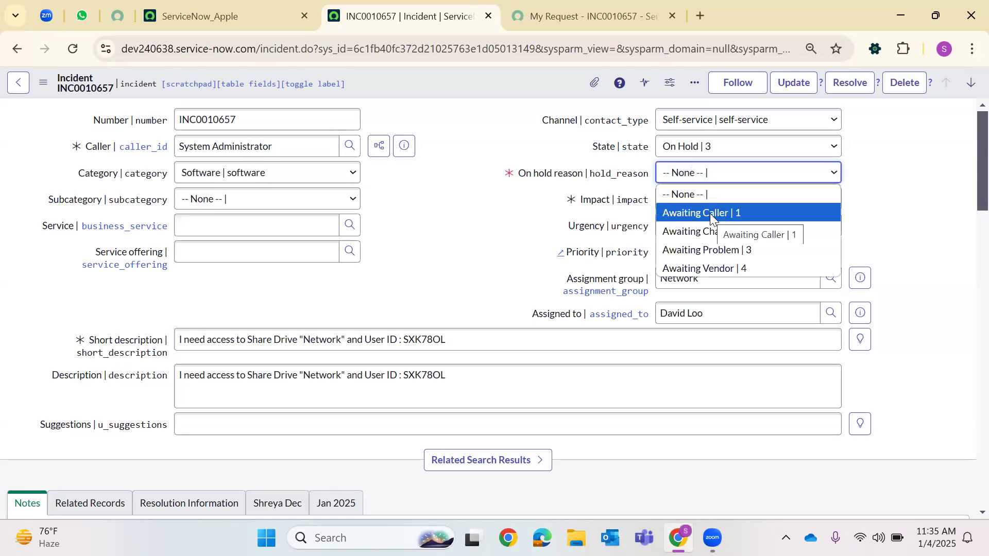
{"action": "left_click", "coordinate": [710, 214]}
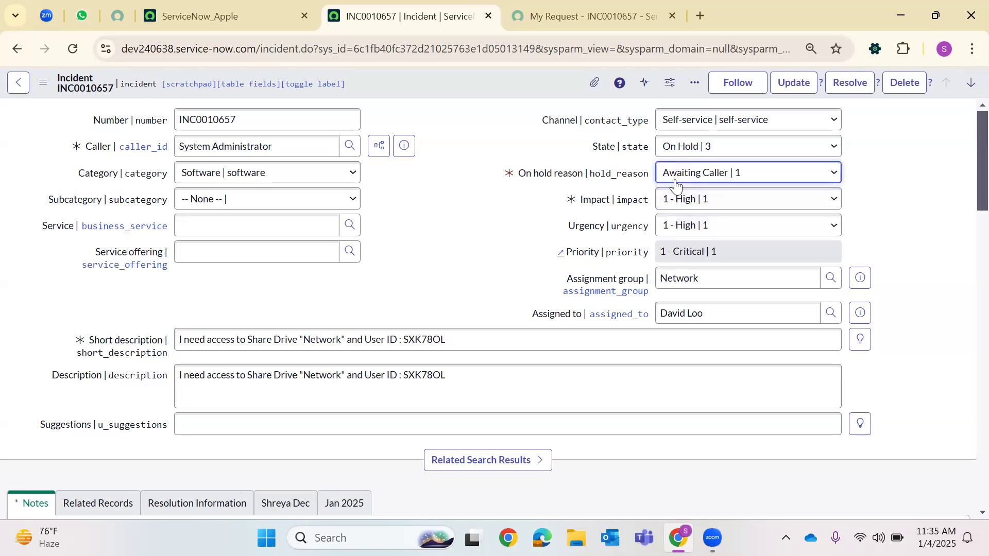
- Try saving the incident and go to the missing Additional comments (Customer visible) field the error reports
{"action": "scroll", "coordinate": [309, 268], "scroll_direction": "down", "scroll_amount": 5}
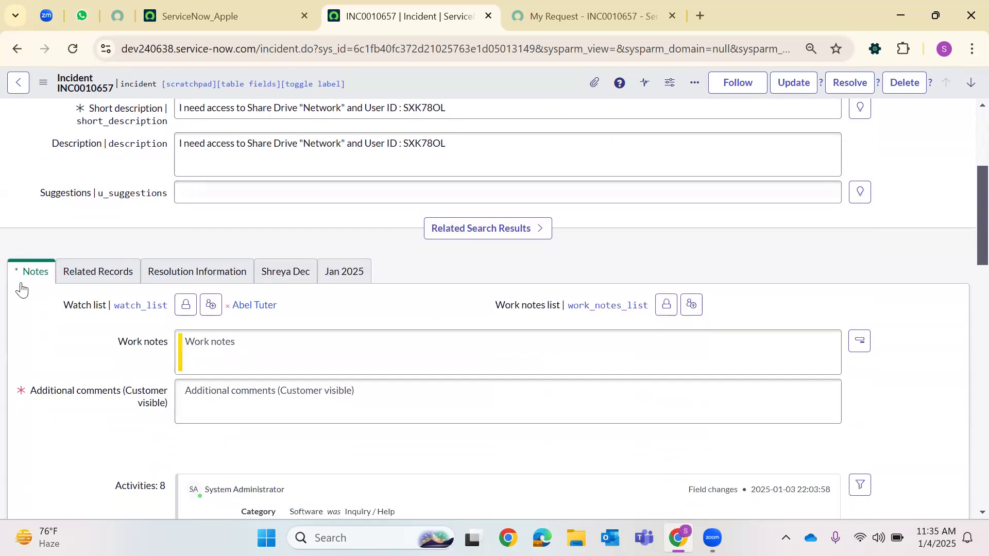
{"action": "right_click", "coordinate": [421, 83]}
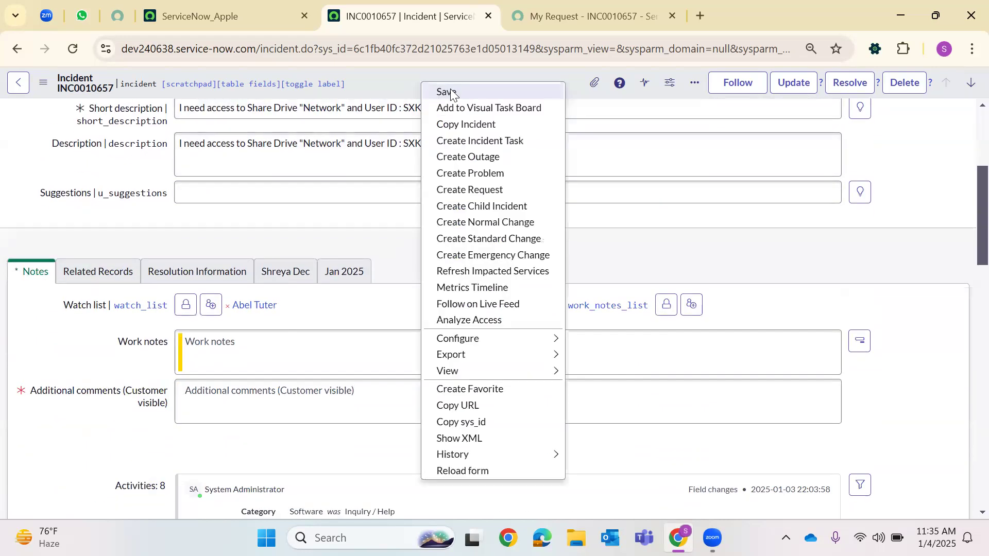
{"action": "left_click", "coordinate": [446, 91]}
{"action": "triple_click", "coordinate": [154, 118]}
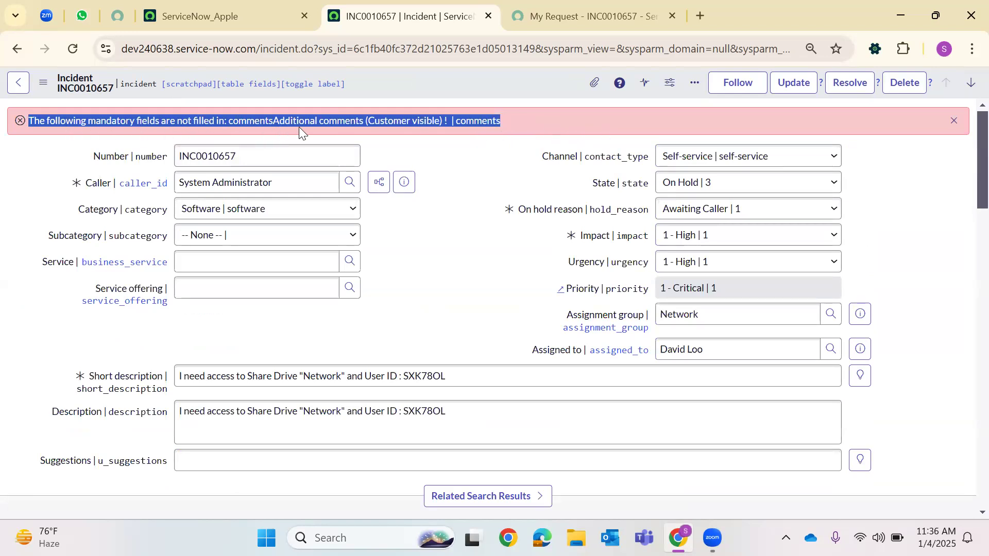
{"action": "left_click", "coordinate": [417, 123]}
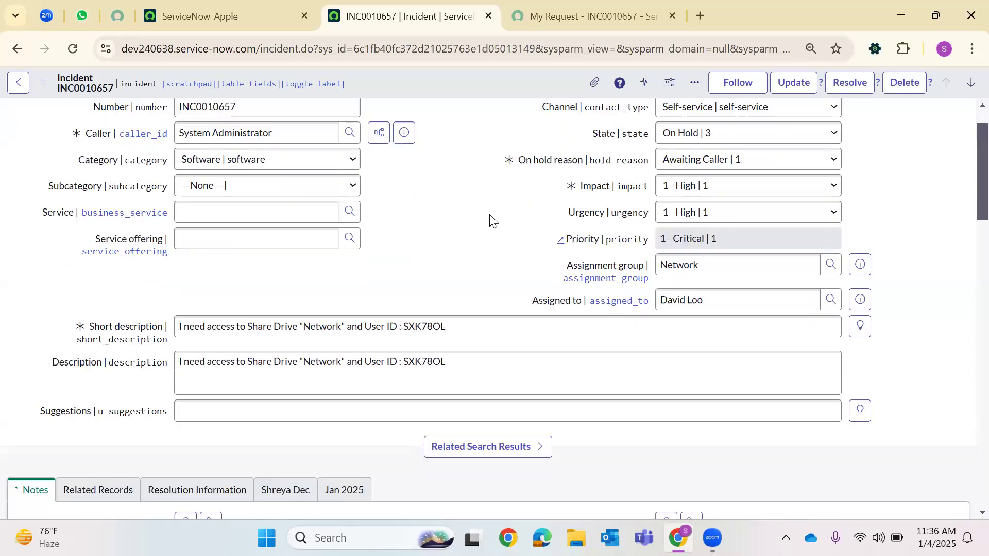
- Select the full Assigned to value on the incident form
{"action": "scroll", "coordinate": [250, 280], "scroll_direction": "up", "scroll_amount": 6}
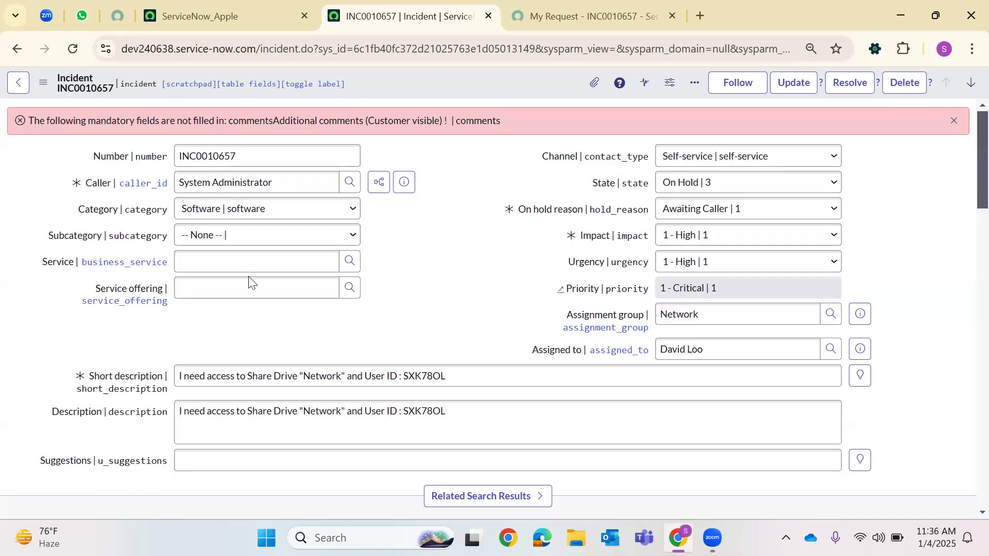
{"action": "scroll", "coordinate": [249, 353], "scroll_direction": "down", "scroll_amount": 7}
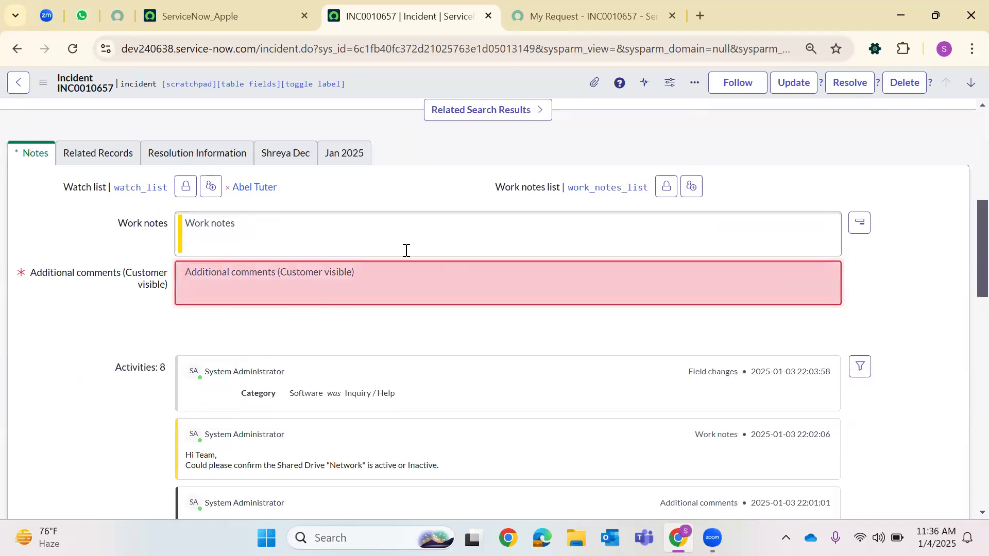
{"action": "scroll", "coordinate": [530, 202], "scroll_direction": "up", "scroll_amount": 7}
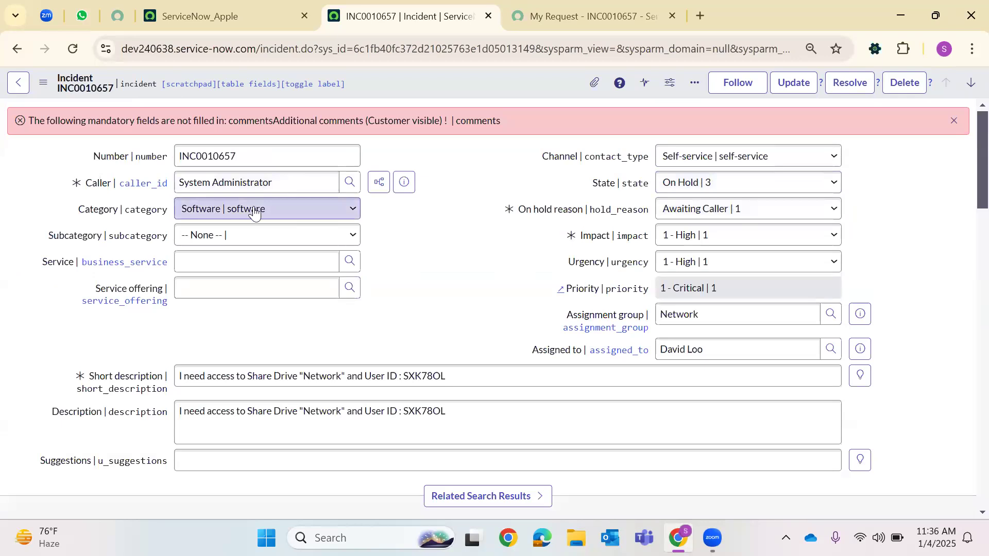
{"action": "left_click", "coordinate": [690, 350]}
{"action": "triple_click", "coordinate": [686, 349]}
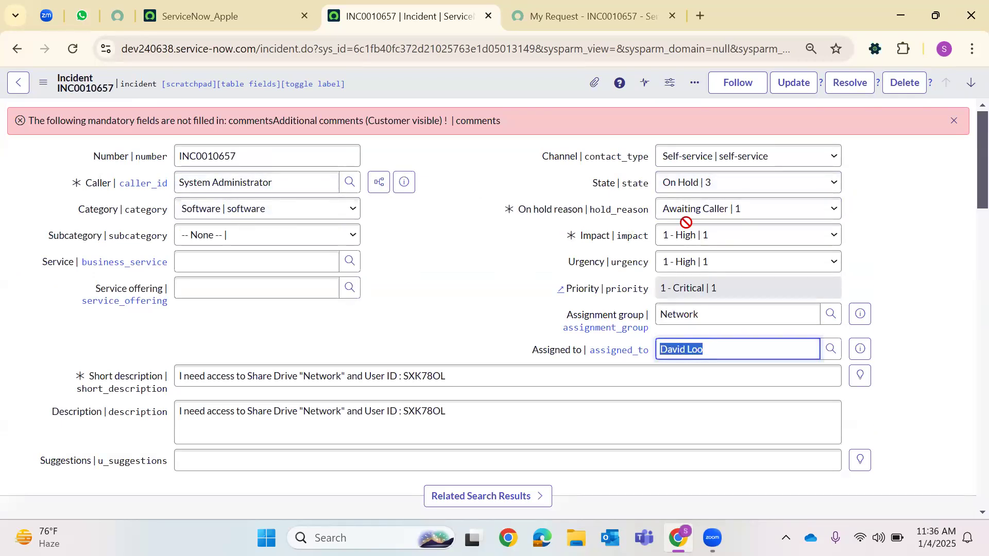
{"action": "scroll", "coordinate": [471, 353], "scroll_direction": "down", "scroll_amount": 3}
{"action": "scroll", "coordinate": [471, 354], "scroll_direction": "down", "scroll_amount": 2}
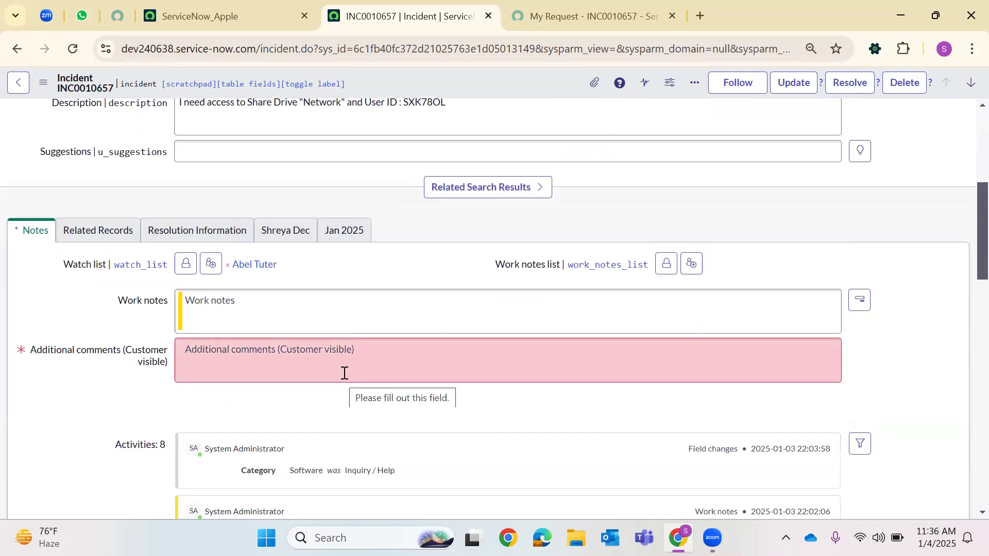
{"action": "scroll", "coordinate": [344, 373], "scroll_direction": "up", "scroll_amount": 5}
- Change the on-hold reason to Awaiting Problem | 3 and dismiss the mandatory-fields alert
{"action": "left_click", "coordinate": [728, 207]}
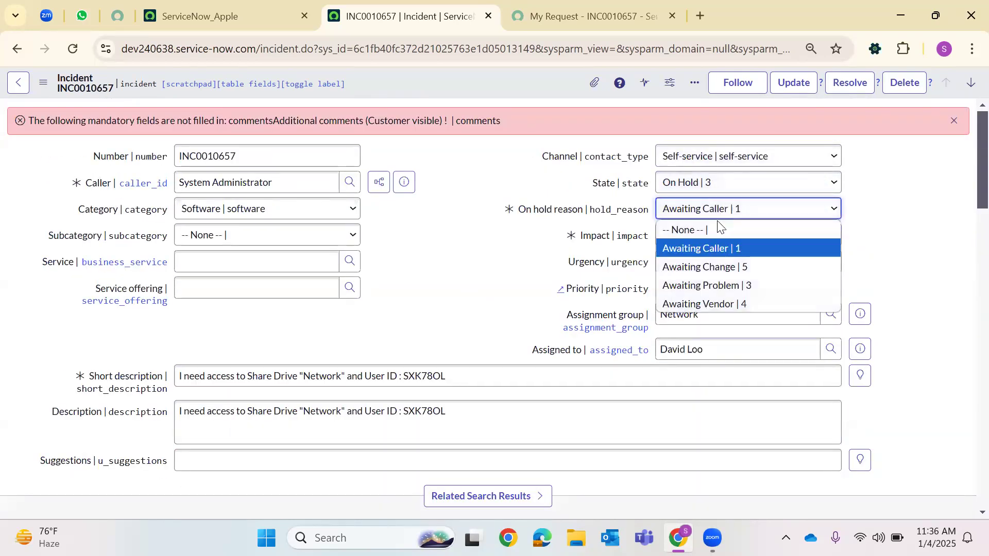
{"action": "left_click", "coordinate": [686, 286]}
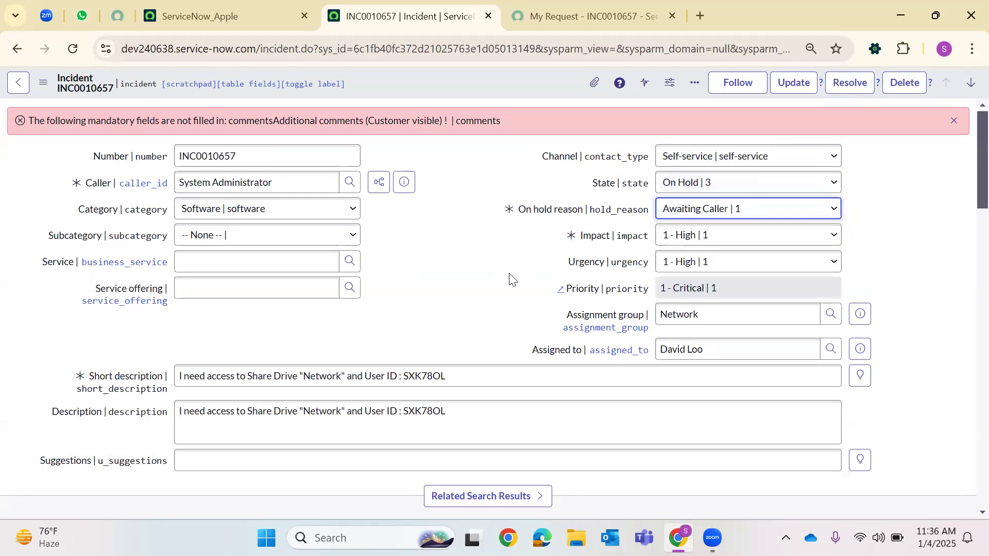
{"action": "left_click", "coordinate": [953, 121]}
{"action": "left_click", "coordinate": [695, 171]}
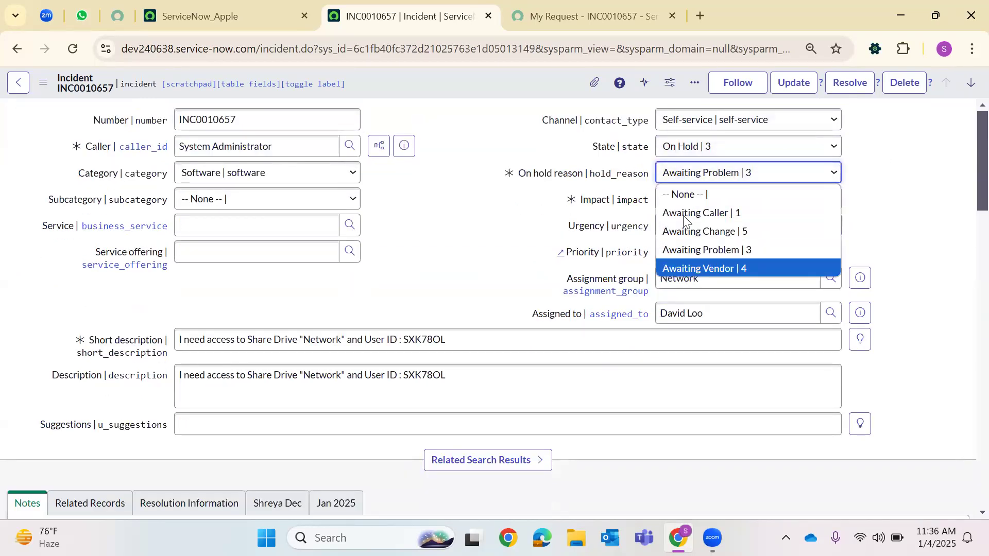
{"action": "left_click", "coordinate": [505, 230]}
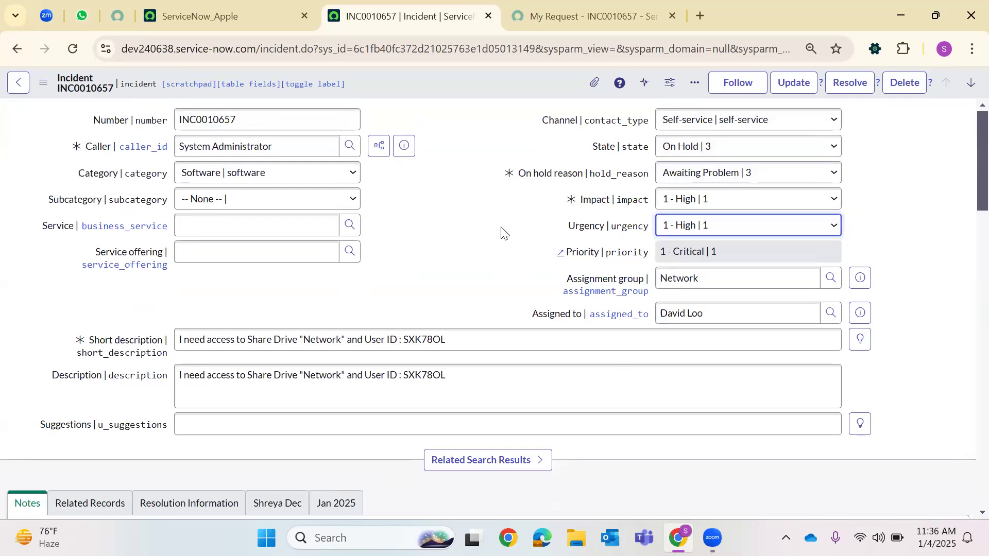
{"action": "scroll", "coordinate": [503, 230], "scroll_direction": "down", "scroll_amount": 2}
{"action": "scroll", "coordinate": [502, 233], "scroll_direction": "up", "scroll_amount": 1}
{"action": "scroll", "coordinate": [502, 232], "scroll_direction": "up", "scroll_amount": 1}
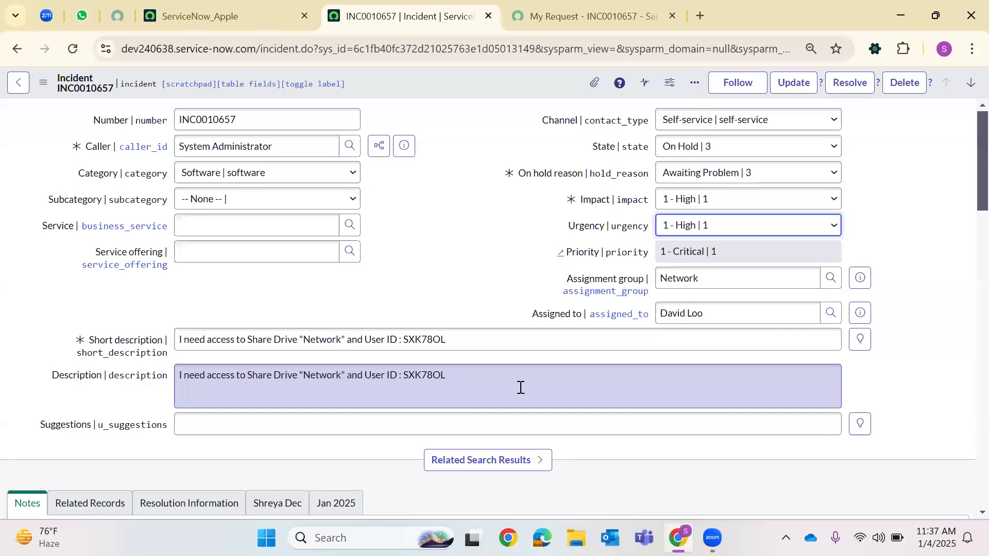
- In the ServiceNow_Apple tab, filter navigation for Problem and open All problems in a new tab
{"action": "left_click", "coordinate": [201, 16]}
{"action": "left_click", "coordinate": [69, 85]}
{"action": "key", "text": "BackSpace"}
{"action": "type", "text": "Problem"}
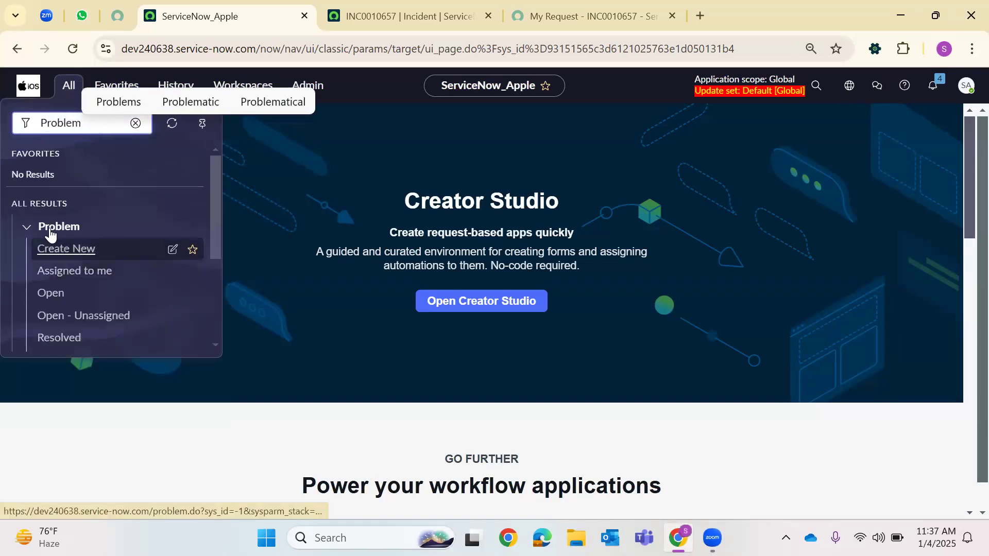
{"action": "scroll", "coordinate": [59, 278], "scroll_direction": "down", "scroll_amount": 3}
{"action": "right_click", "coordinate": [45, 247]}
{"action": "left_click", "coordinate": [122, 268]}
{"action": "left_click", "coordinate": [539, 16]}
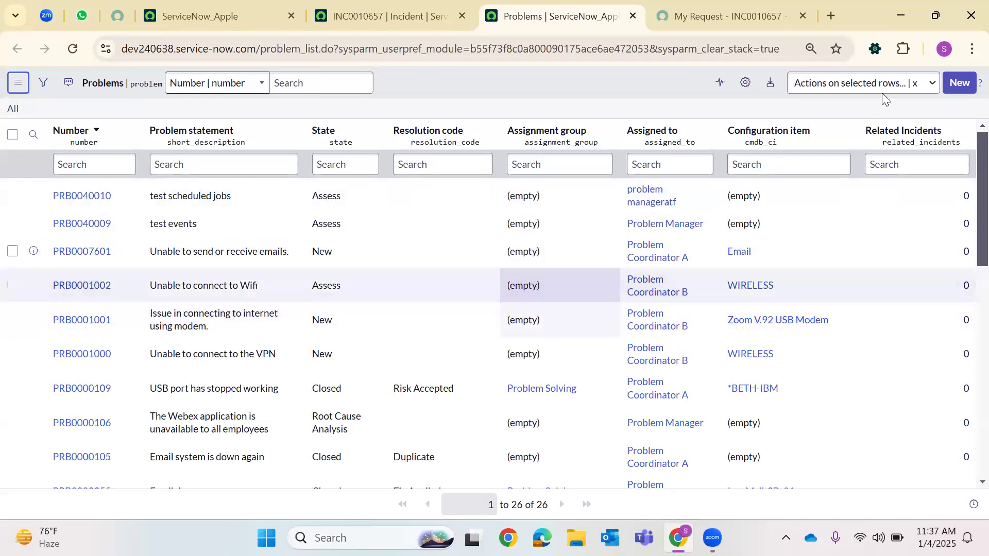
- Start new problem PRB0040011, leaving the origin task and category unchanged
{"action": "left_click", "coordinate": [959, 83]}
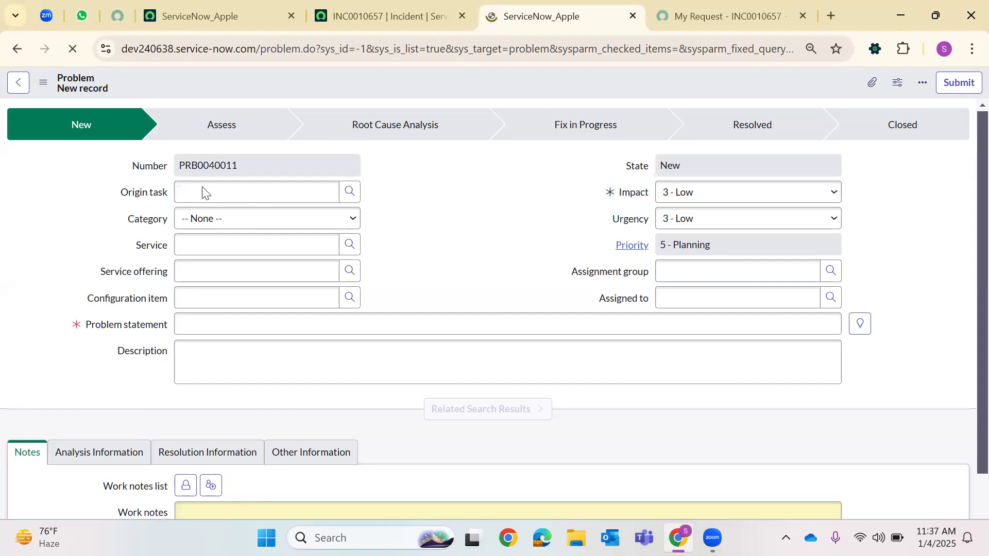
{"action": "double_click", "coordinate": [210, 167]}
{"action": "left_click", "coordinate": [351, 192]}
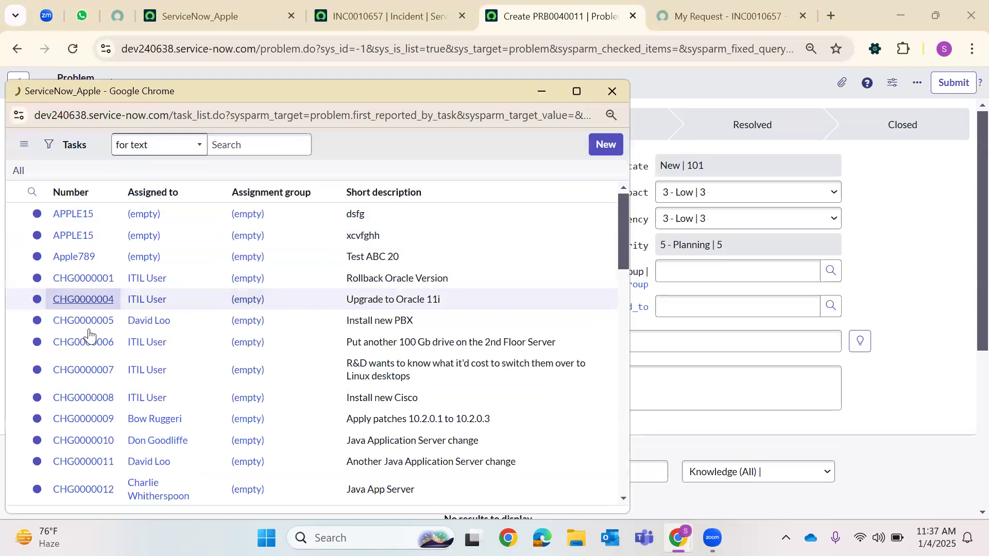
{"action": "scroll", "coordinate": [129, 335], "scroll_direction": "down", "scroll_amount": 15}
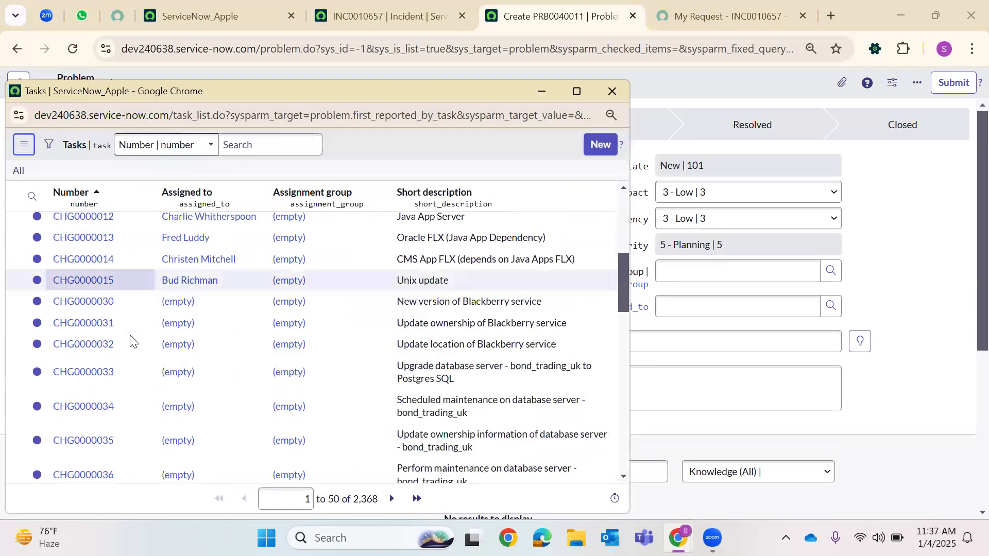
{"action": "scroll", "coordinate": [93, 336], "scroll_direction": "up", "scroll_amount": 5}
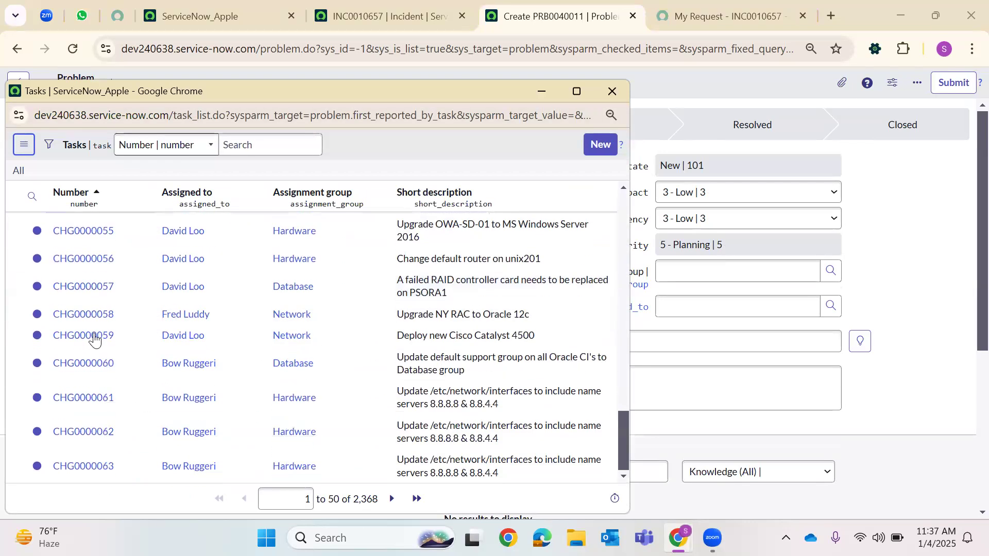
{"action": "scroll", "coordinate": [93, 308], "scroll_direction": "up", "scroll_amount": 12}
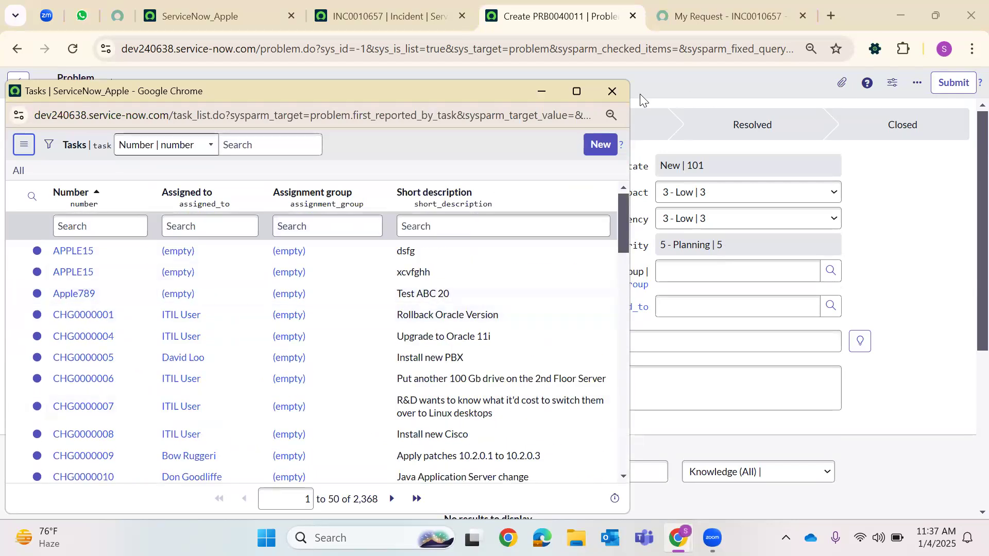
{"action": "left_click", "coordinate": [611, 91]}
{"action": "left_click", "coordinate": [240, 229]}
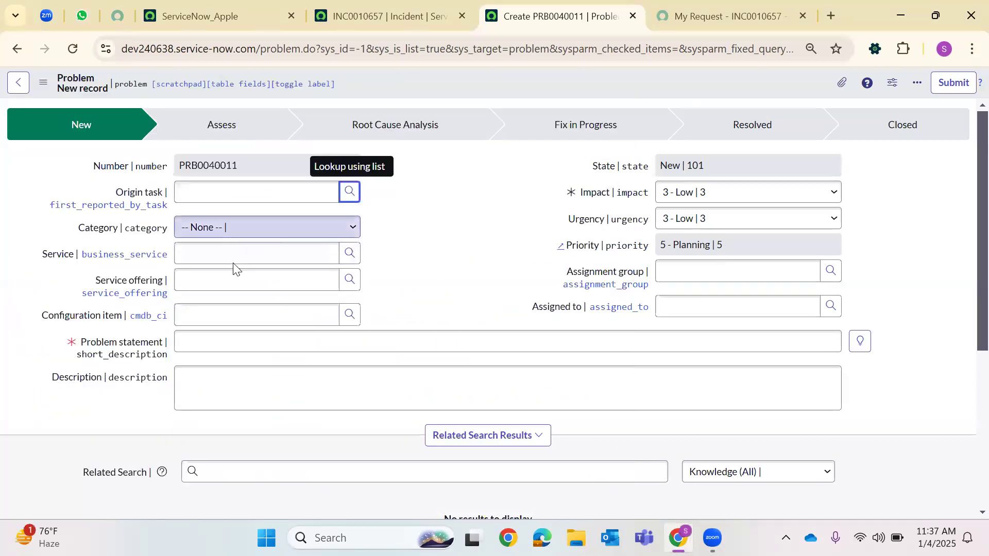
{"action": "left_click", "coordinate": [403, 285]}
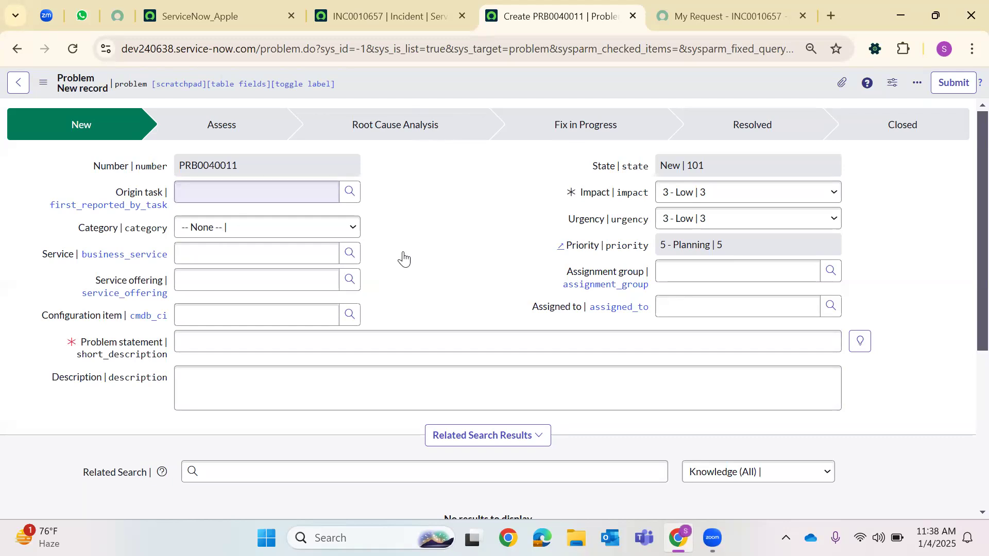
- Enter 'test' as the problem statement and save the record
{"action": "left_click", "coordinate": [194, 347]}
{"action": "type", "text": "test"}
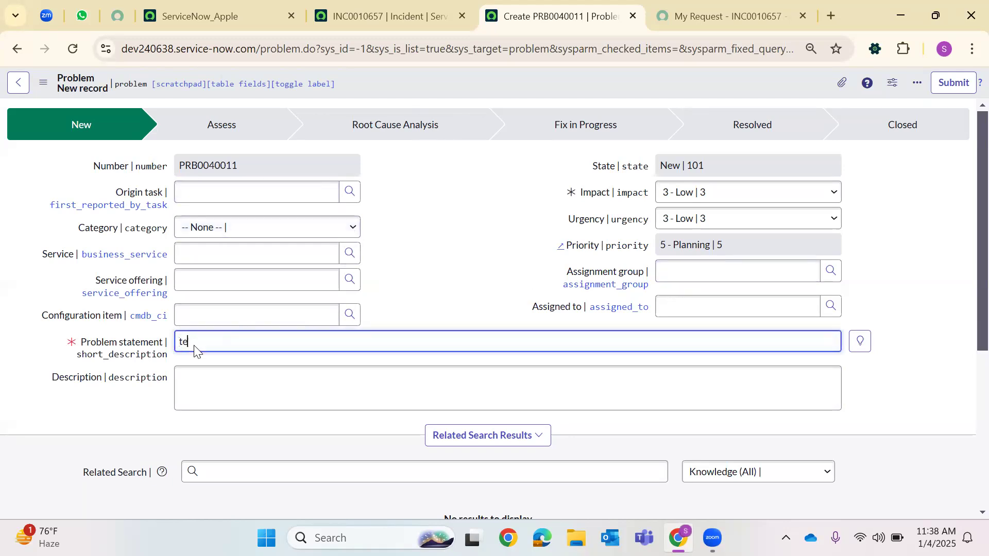
{"action": "right_click", "coordinate": [680, 88]}
{"action": "left_click", "coordinate": [682, 89]}
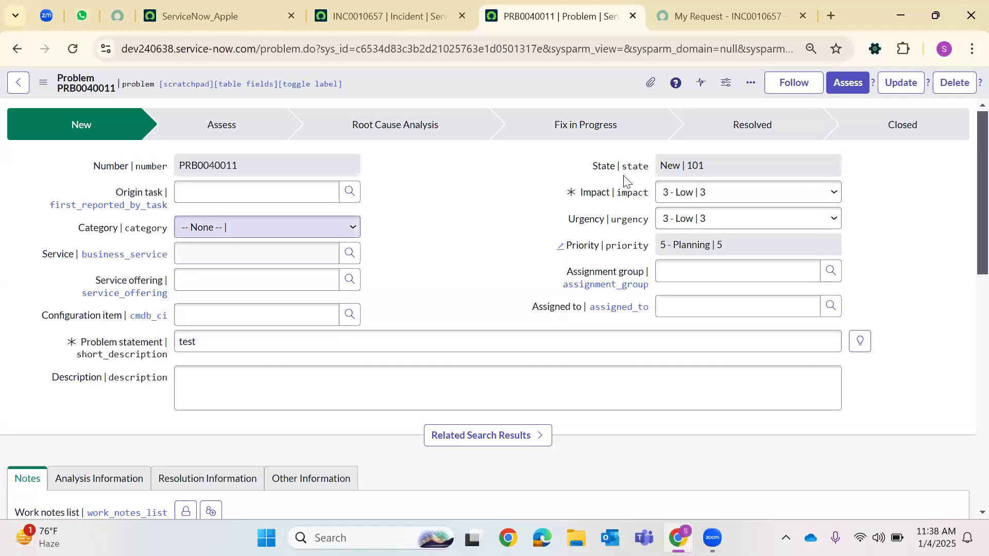
- Assess PRB0040011 and assign it to the Problem Manager user
{"action": "left_click", "coordinate": [857, 83]}
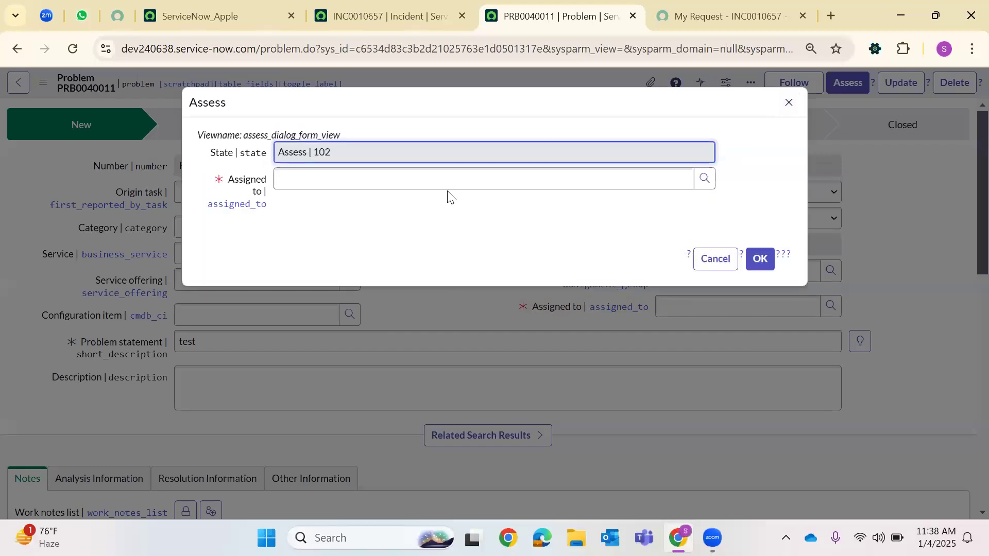
{"action": "left_click", "coordinate": [710, 188]}
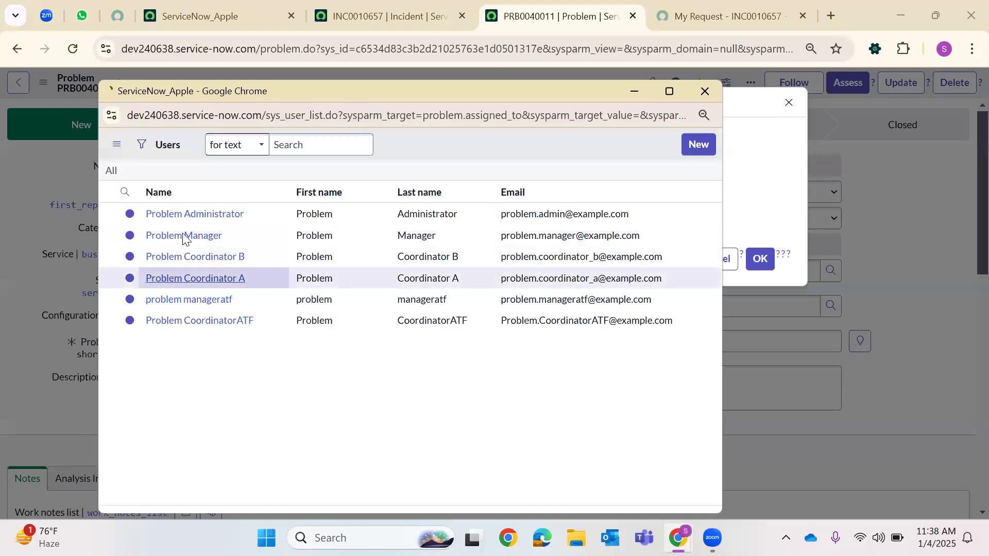
{"action": "left_click", "coordinate": [167, 273]}
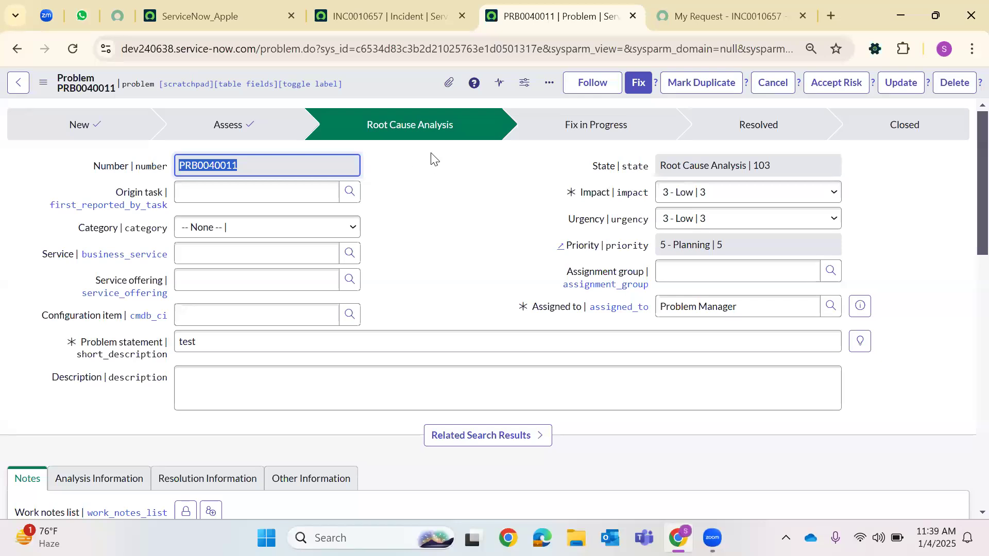
- Begin the Fix on PRB0040011 with cause notes 'test a'
{"action": "scroll", "coordinate": [470, 203], "scroll_direction": "down", "scroll_amount": 1}
{"action": "scroll", "coordinate": [618, 149], "scroll_direction": "up", "scroll_amount": 1}
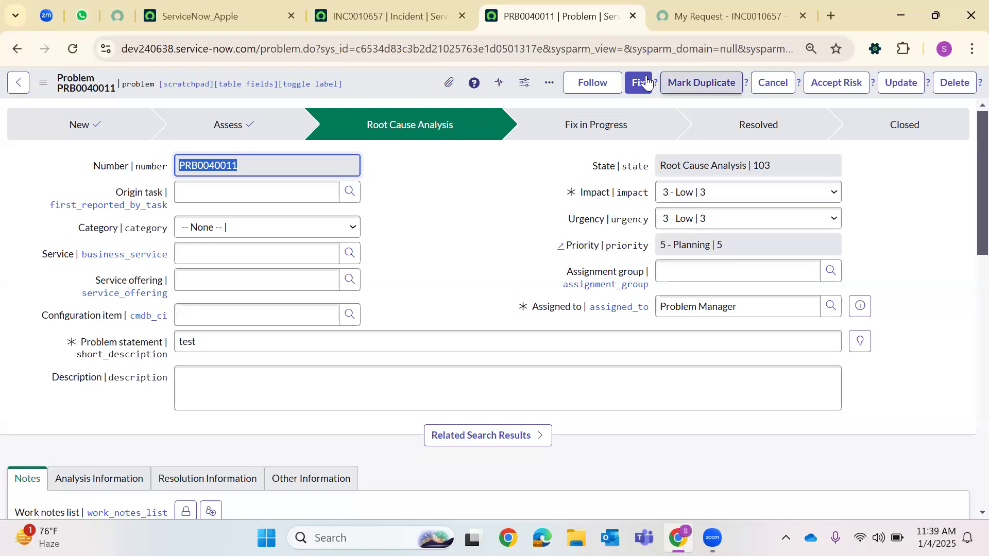
{"action": "left_click", "coordinate": [641, 84]}
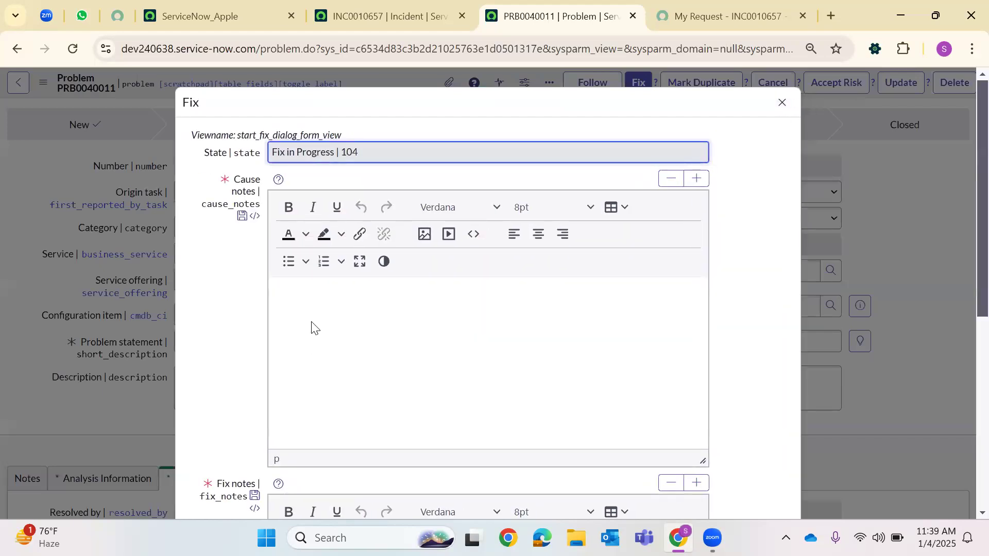
{"action": "scroll", "coordinate": [332, 360], "scroll_direction": "down", "scroll_amount": 3}
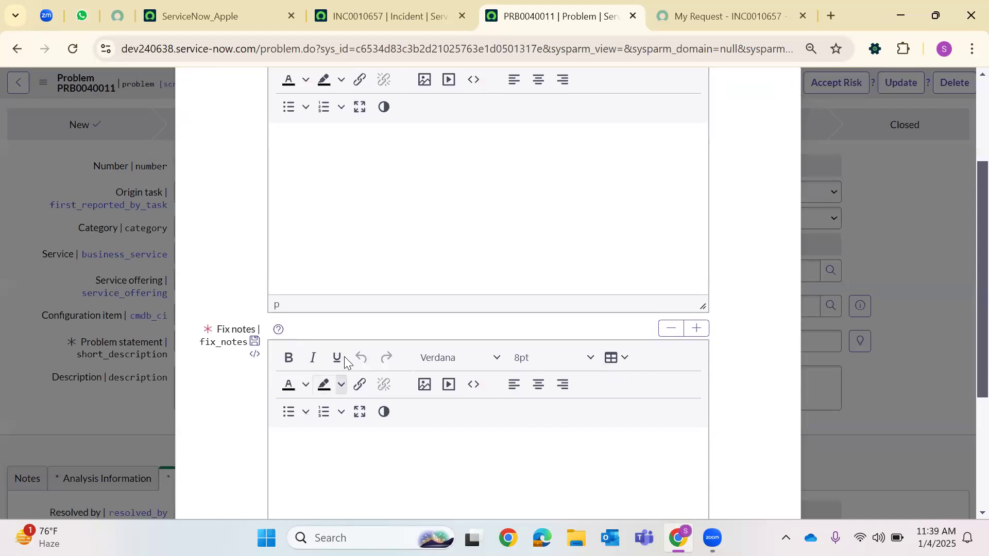
{"action": "scroll", "coordinate": [343, 361], "scroll_direction": "up", "scroll_amount": 3}
{"action": "left_click", "coordinate": [320, 293]}
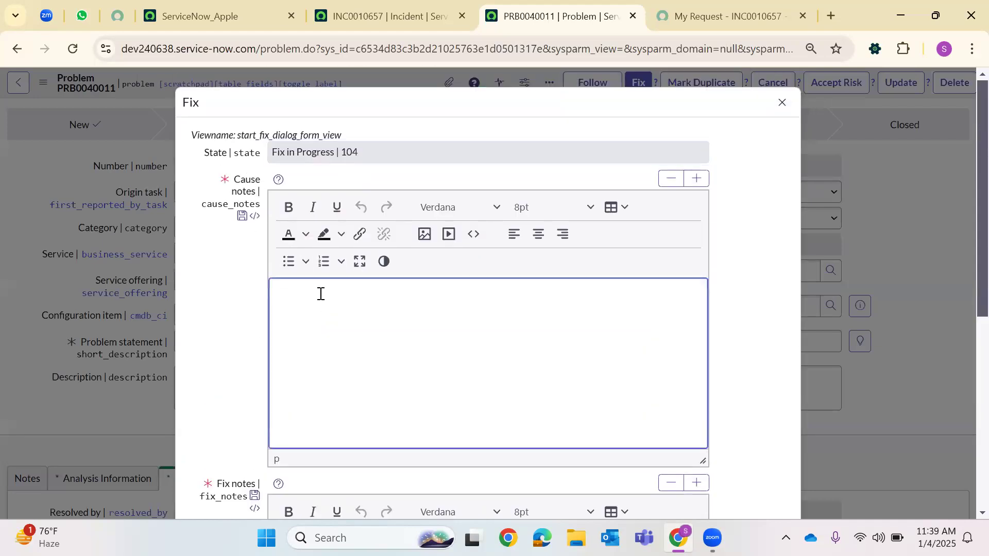
{"action": "type", "text": "test a"}
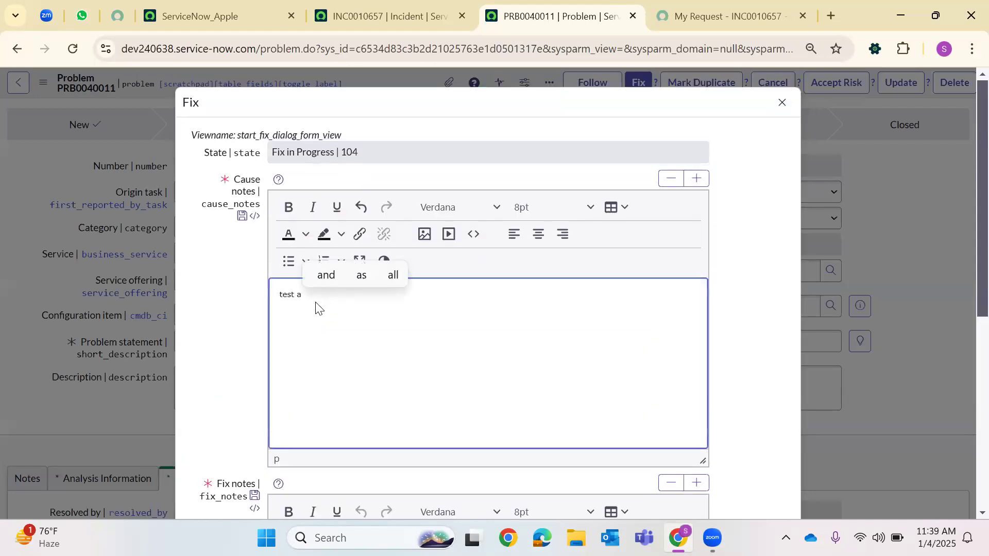
- Add fix notes 'Test B' and confirm the Fix dialog
{"action": "scroll", "coordinate": [346, 382], "scroll_direction": "down", "scroll_amount": 6}
{"action": "left_click", "coordinate": [349, 350]}
{"action": "type", "text": "Y"}
{"action": "key", "text": "BackSpace"}
{"action": "type", "text": "Test "}
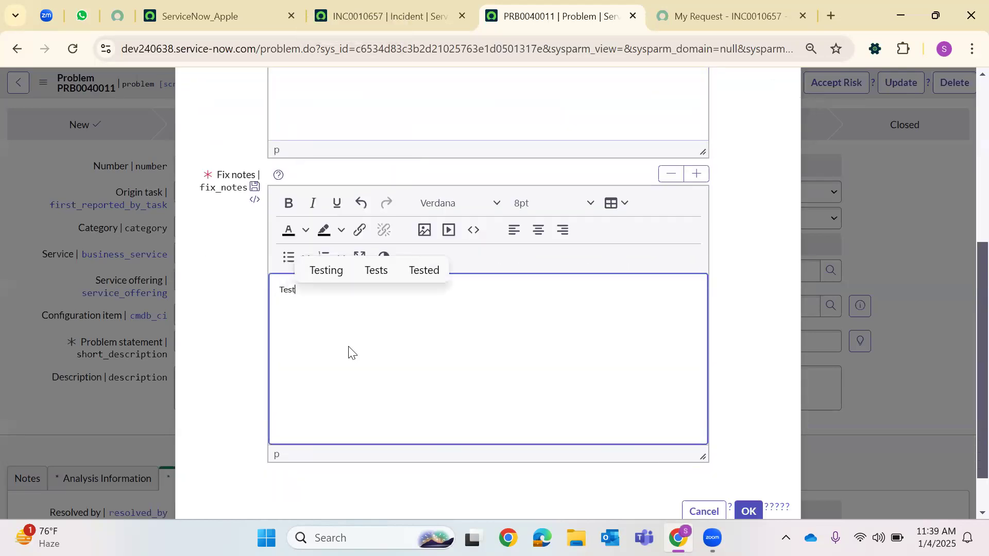
{"action": "type", "text": "B"}
{"action": "scroll", "coordinate": [567, 412], "scroll_direction": "down", "scroll_amount": 1}
{"action": "left_click", "coordinate": [747, 461]}
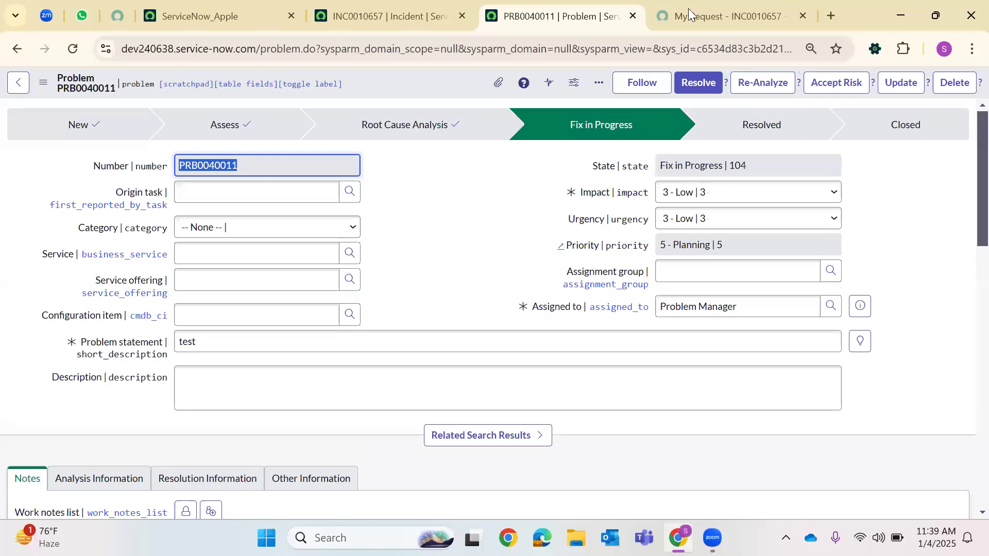
- Resolve PRB0040011, then show related records on incident INC0010657
{"action": "left_click", "coordinate": [707, 82]}
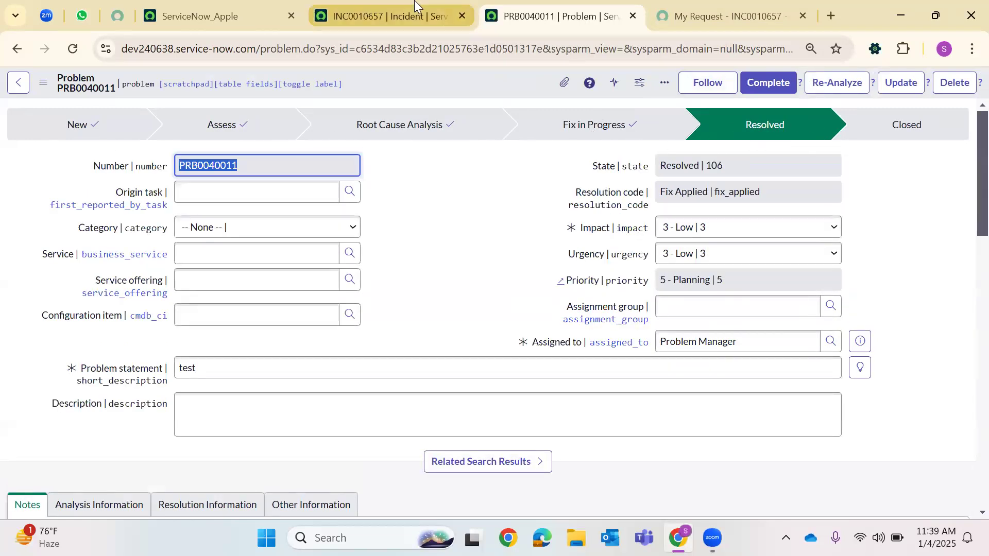
{"action": "left_click", "coordinate": [353, 16]}
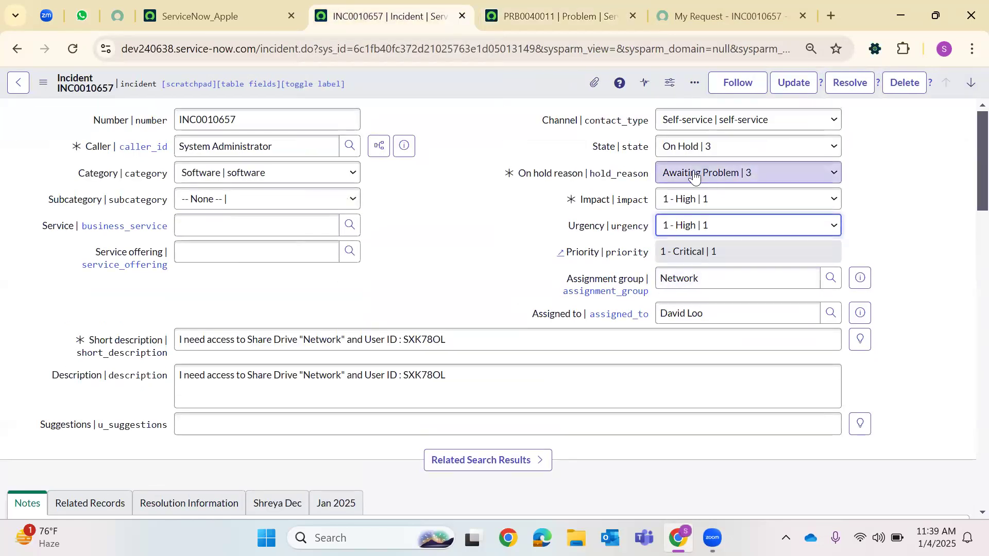
{"action": "scroll", "coordinate": [240, 291], "scroll_direction": "down", "scroll_amount": 4}
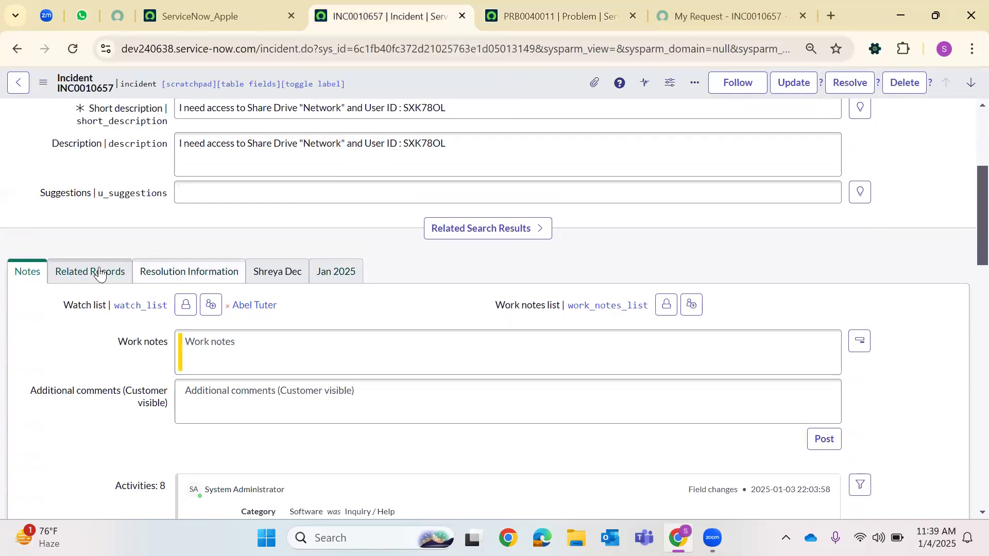
{"action": "left_click", "coordinate": [90, 272]}
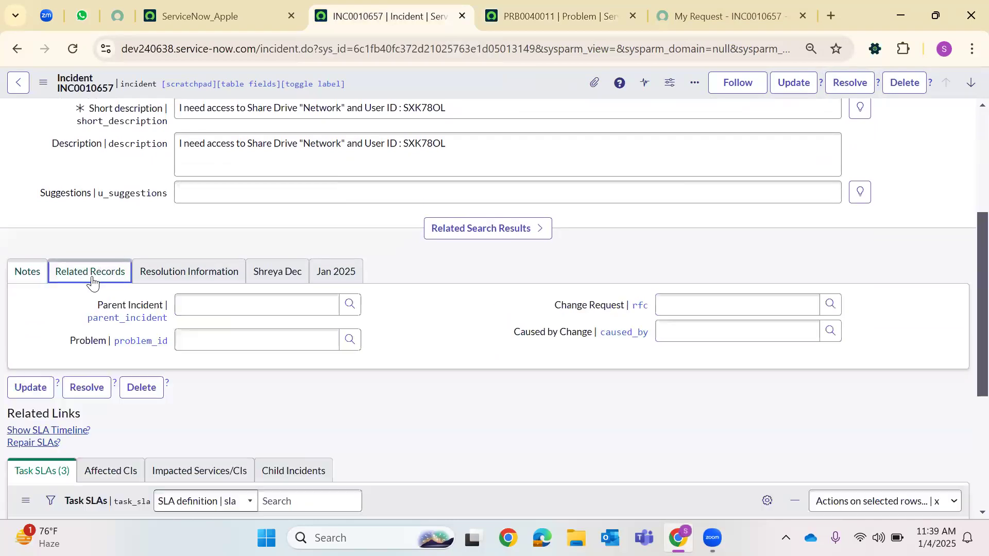
- Set PRB0040011 in the incident's Problem field and switch back to the PRB0040011 tab
{"action": "left_click", "coordinate": [348, 341]}
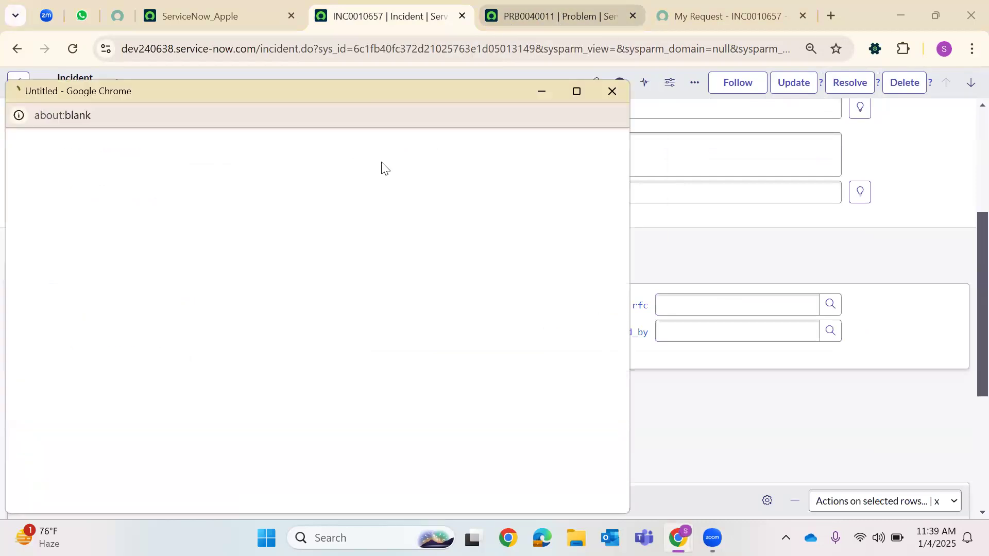
{"action": "left_click", "coordinate": [98, 250]}
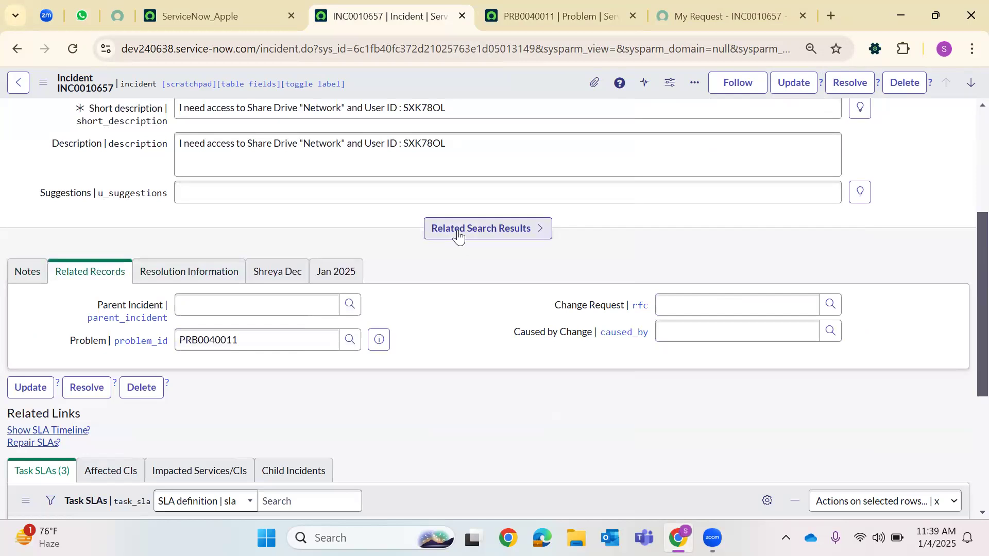
{"action": "scroll", "coordinate": [438, 229], "scroll_direction": "up", "scroll_amount": 3}
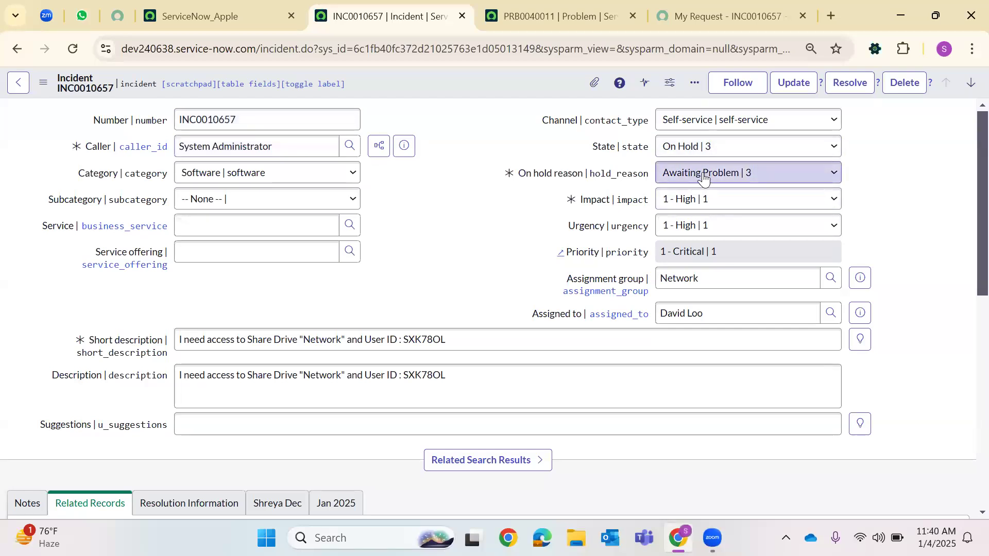
{"action": "scroll", "coordinate": [252, 261], "scroll_direction": "down", "scroll_amount": 5}
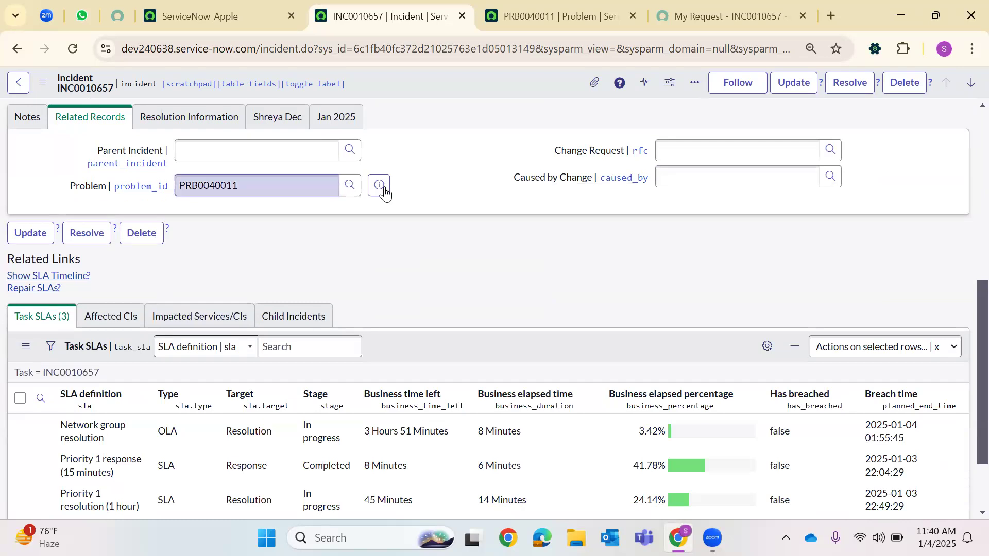
{"action": "left_click", "coordinate": [558, 9]}
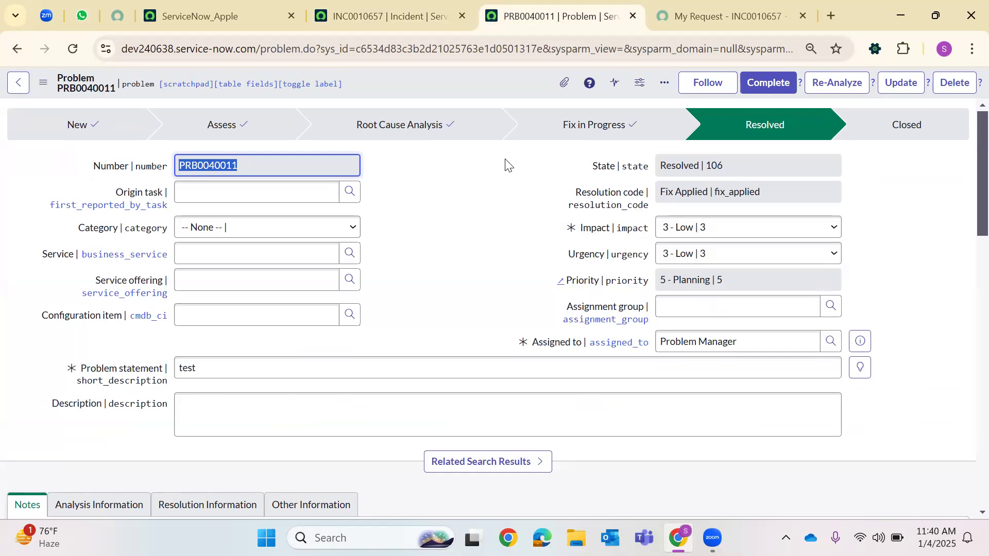
- Switch to the INC0010657 tab and view the top of the incident form
{"action": "left_click", "coordinate": [340, 23]}
{"action": "scroll", "coordinate": [435, 170], "scroll_direction": "up", "scroll_amount": 5}
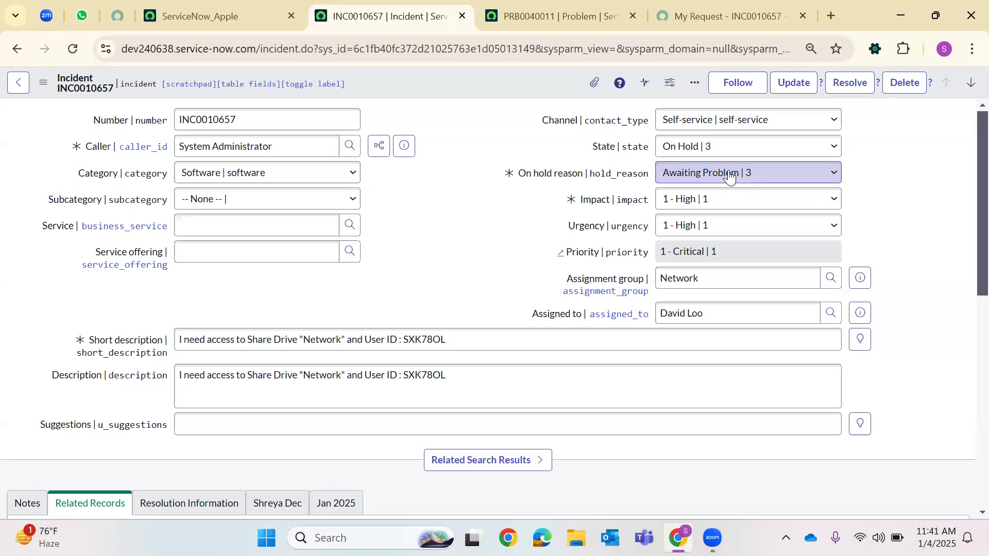
- Set INC0010657's on hold reason to Awaiting Vendor | 4 after briefly trying Awaiting Change
{"action": "left_click", "coordinate": [724, 175]}
{"action": "left_click", "coordinate": [720, 232]}
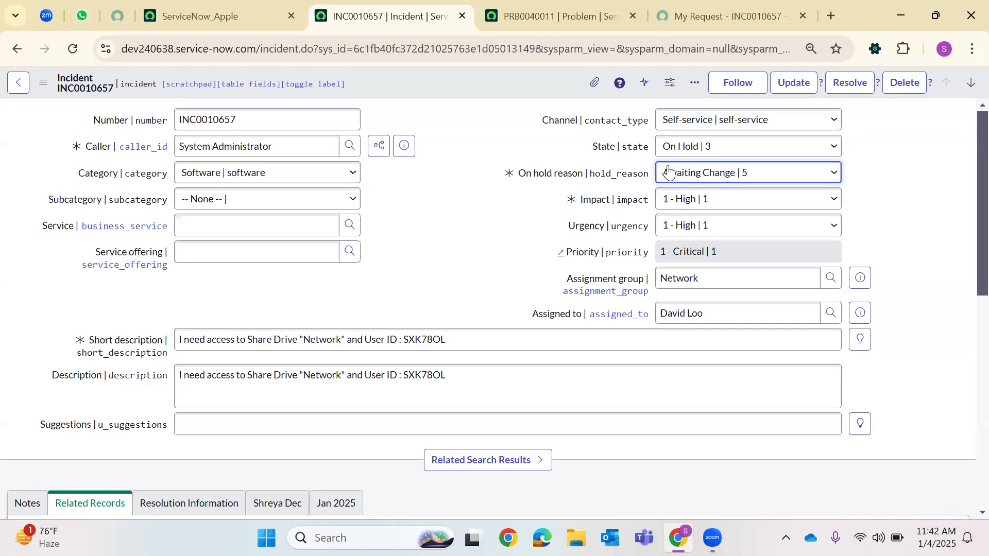
{"action": "left_click", "coordinate": [700, 180]}
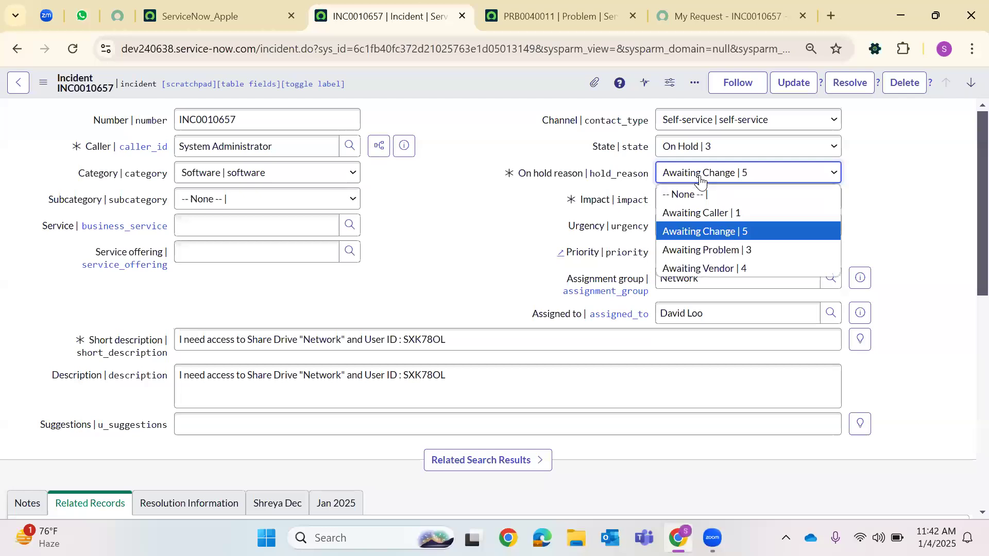
{"action": "left_click", "coordinate": [700, 231]}
{"action": "scroll", "coordinate": [257, 275], "scroll_direction": "down", "scroll_amount": 4}
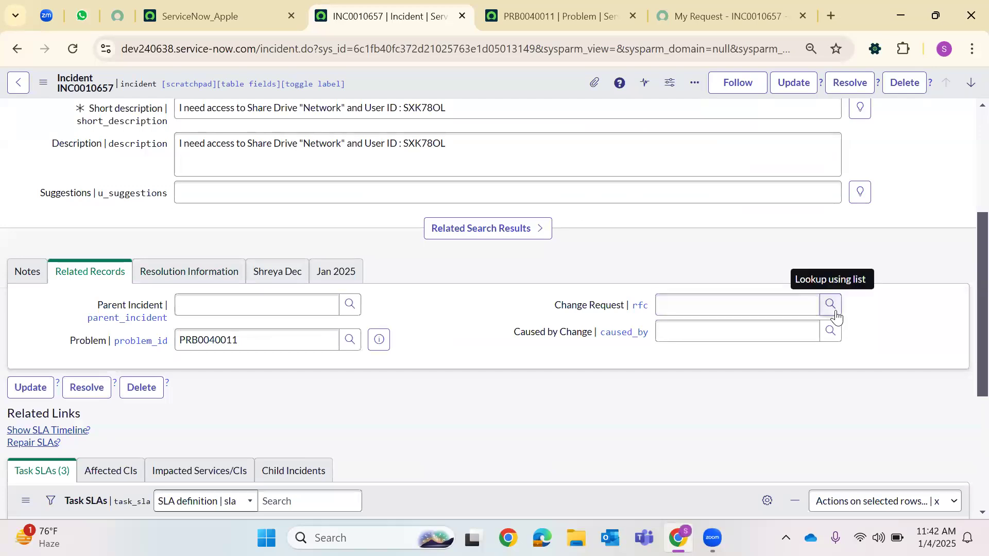
{"action": "scroll", "coordinate": [830, 304], "scroll_direction": "up", "scroll_amount": 4}
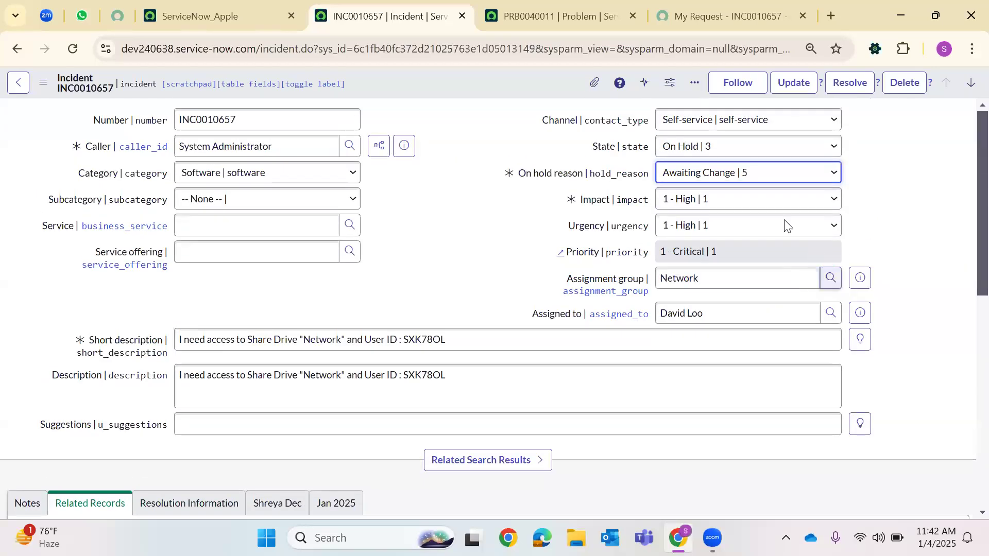
{"action": "left_click", "coordinate": [767, 174]}
{"action": "left_click", "coordinate": [715, 266]}
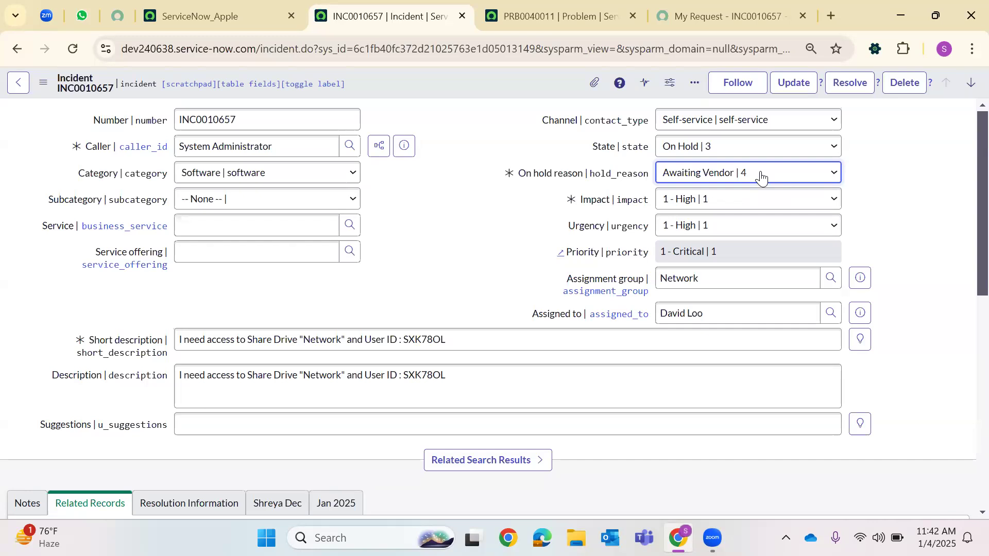
{"action": "double_click", "coordinate": [177, 119]}
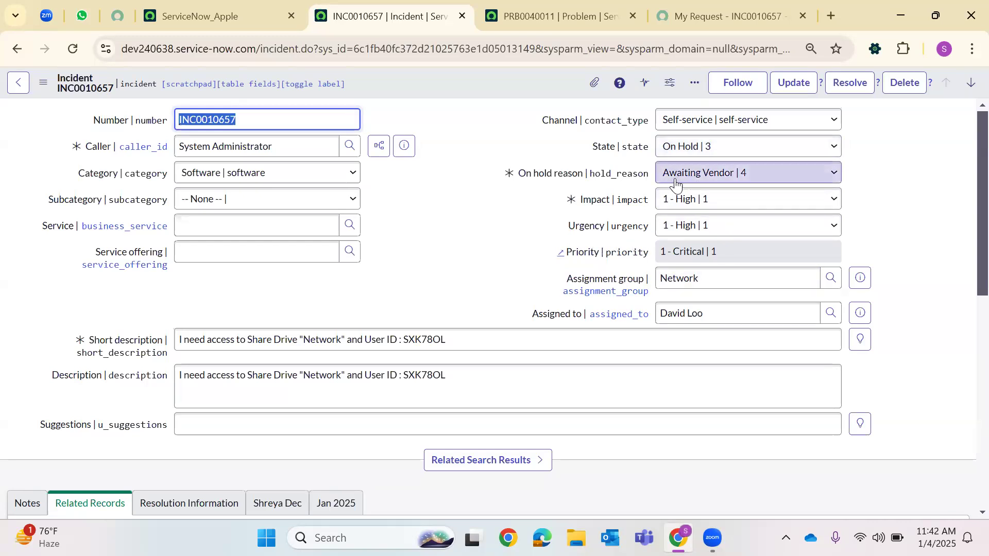
{"action": "scroll", "coordinate": [579, 242], "scroll_direction": "down", "scroll_amount": 5}
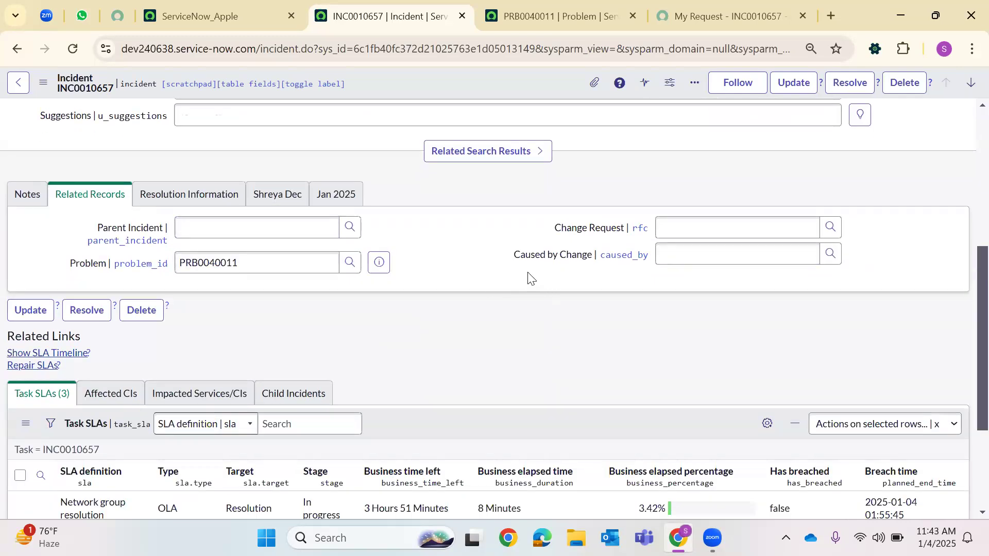
- Open the incident Form Layout configuration from the form header's Configure menu
{"action": "right_click", "coordinate": [427, 74]}
{"action": "mouse_move", "coordinate": [447, 332]}
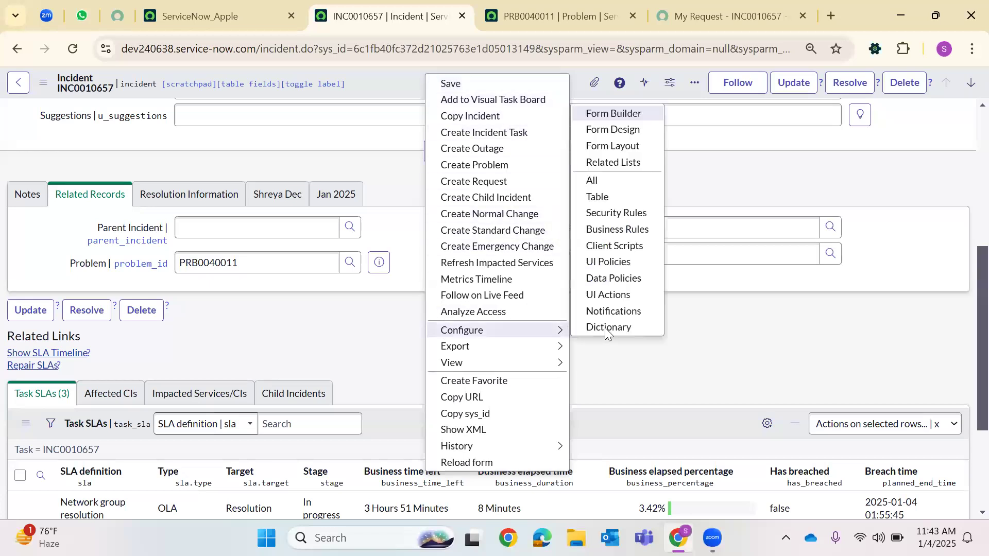
{"action": "left_click", "coordinate": [646, 151]}
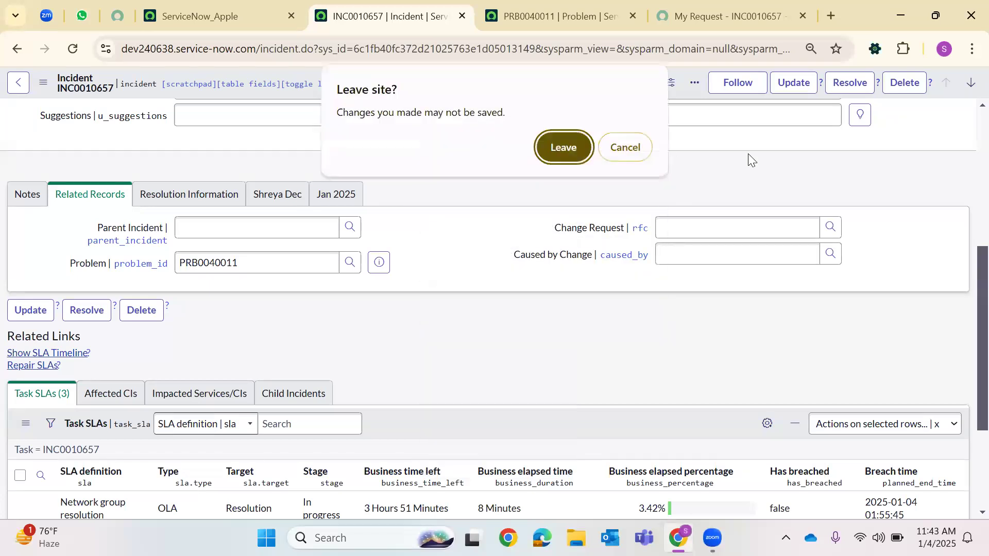
{"action": "left_click", "coordinate": [563, 154]}
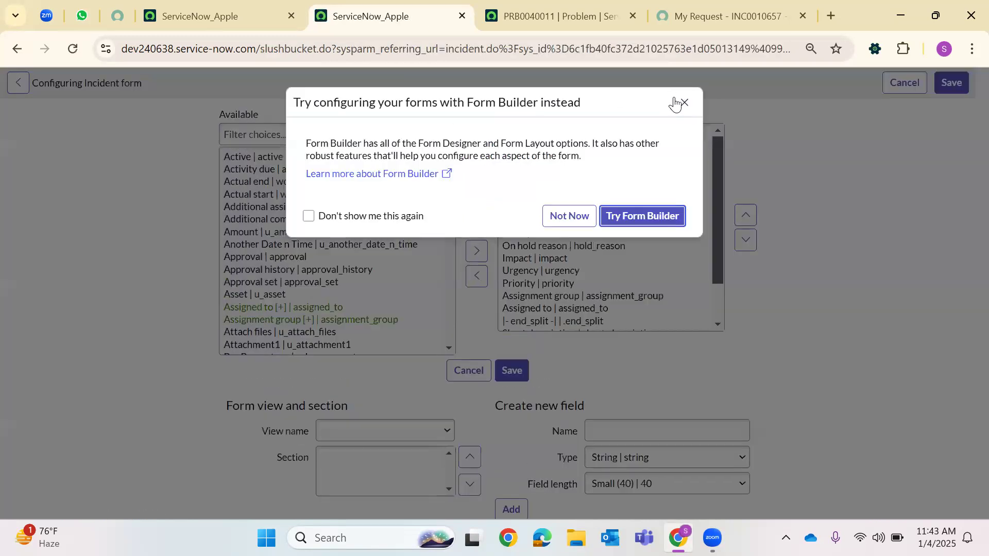
{"action": "left_click", "coordinate": [684, 101]}
- Search the available fields for 'Vend' and 'Ven', then clear the filter
{"action": "left_click", "coordinate": [311, 133]}
{"action": "type", "text": "Vend"}
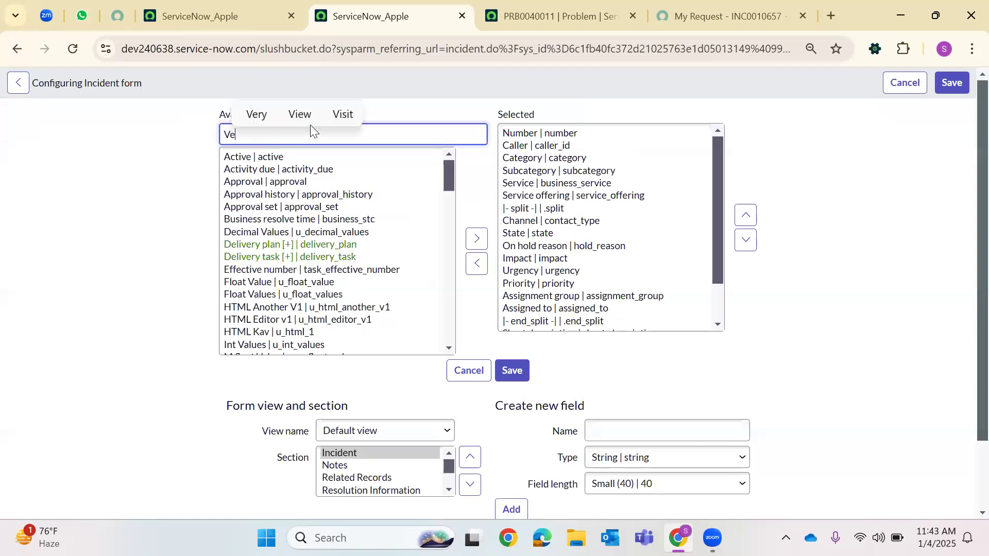
{"action": "key", "text": "BackSpace"}
{"action": "key", "text": "BackSpace"}
{"action": "key", "text": "BackSpace"}
{"action": "key", "text": "BackSpace"}
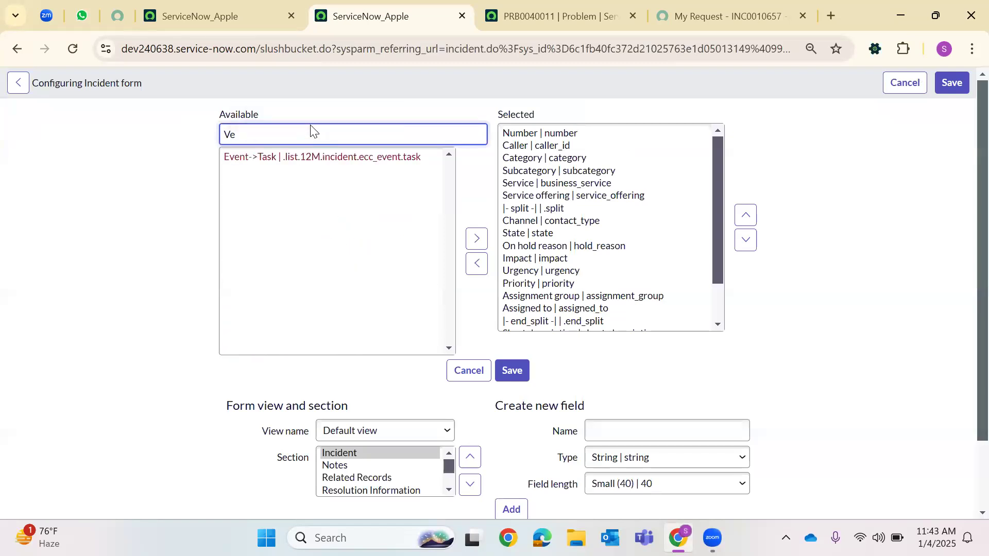
{"action": "type", "text": "Ven"}
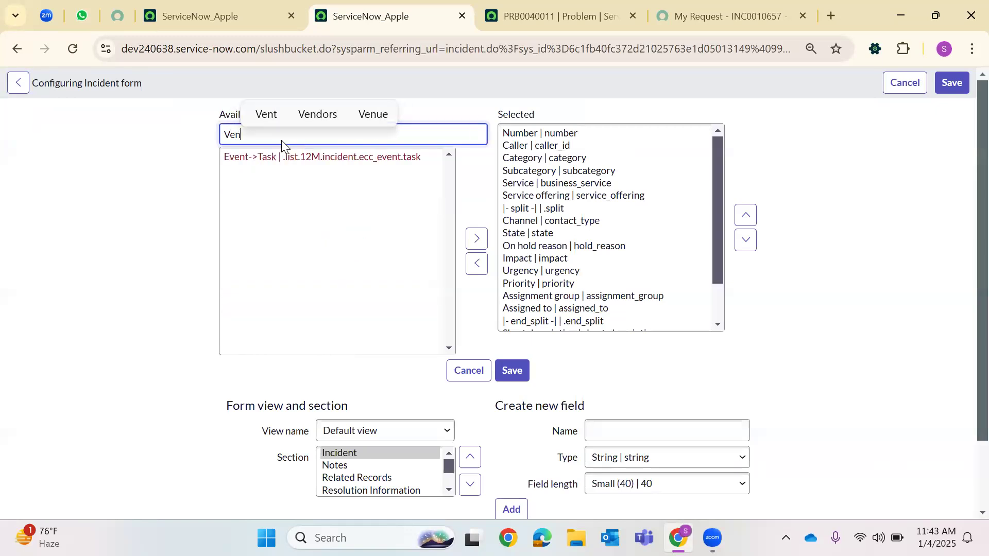
{"action": "key", "text": "BackSpace"}
{"action": "key", "text": "BackSpace"}
{"action": "key", "text": "BackSpace"}
{"action": "left_click", "coordinate": [612, 281]}
{"action": "key", "text": "ctrl+a"}
- Create a new field named 'Vendor Details' in the Related Records section
{"action": "left_click", "coordinate": [585, 382]}
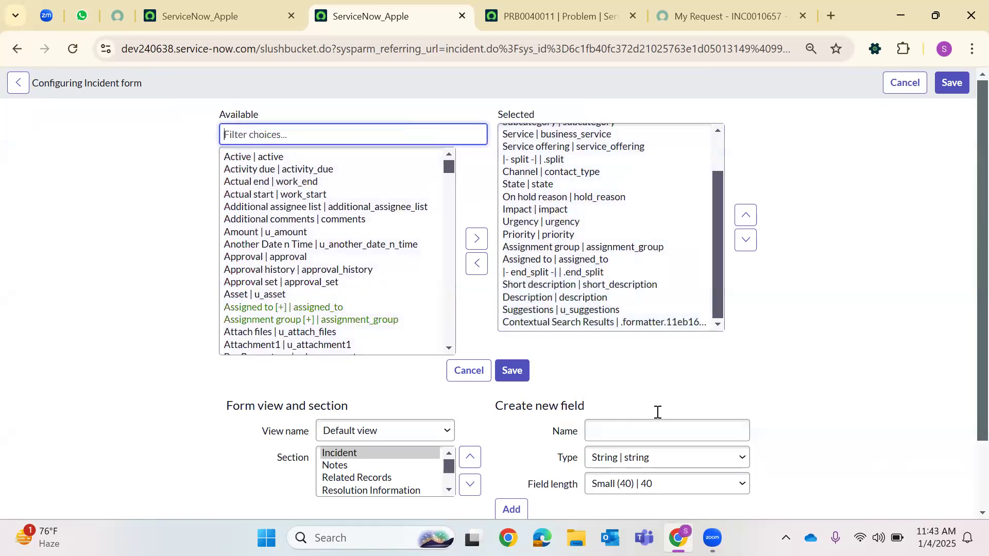
{"action": "scroll", "coordinate": [654, 407], "scroll_direction": "down", "scroll_amount": 2}
{"action": "left_click", "coordinate": [643, 345]}
{"action": "type", "text": "V"}
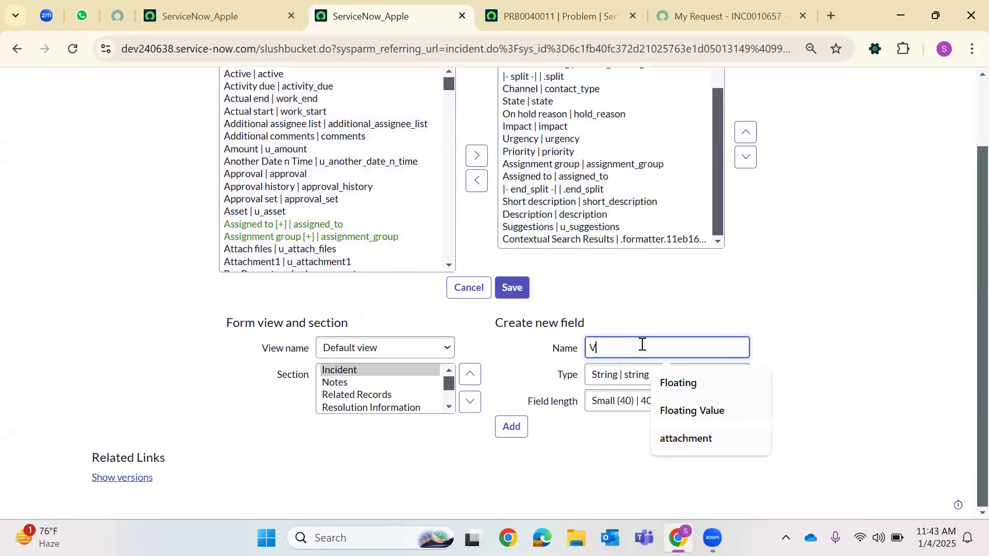
{"action": "type", "text": "endor Details"}
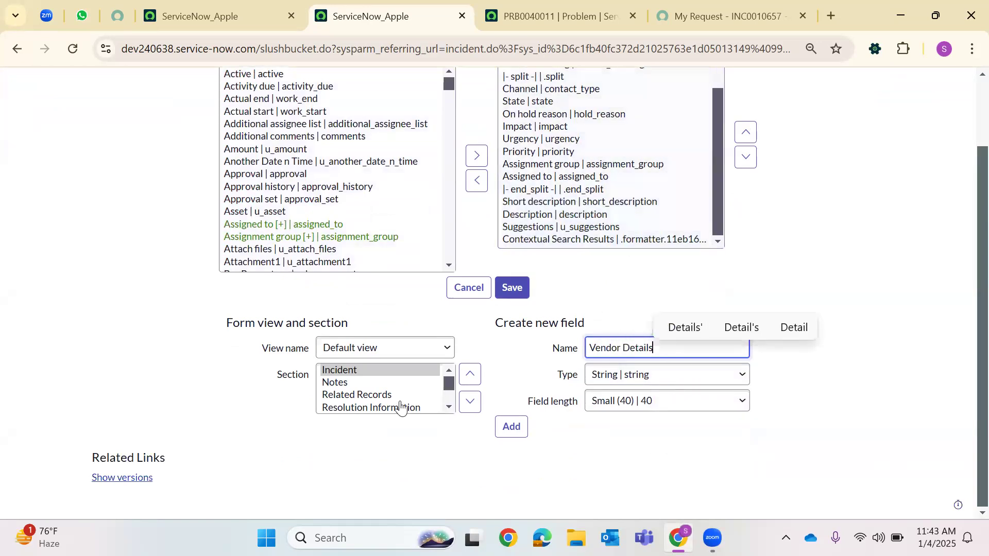
{"action": "scroll", "coordinate": [378, 394], "scroll_direction": "down", "scroll_amount": 2}
{"action": "scroll", "coordinate": [373, 408], "scroll_direction": "up", "scroll_amount": 2}
{"action": "left_click", "coordinate": [369, 395]}
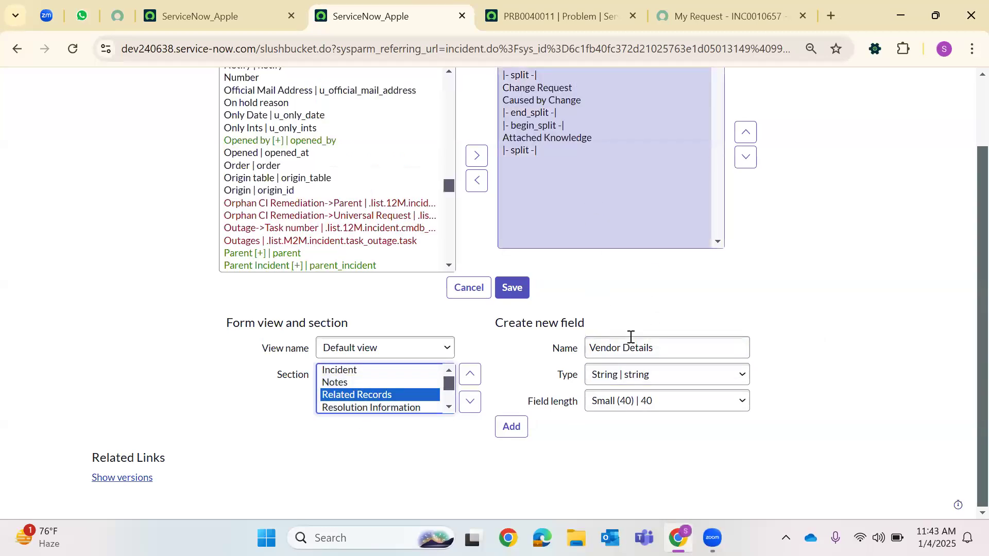
{"action": "left_click", "coordinate": [511, 427]}
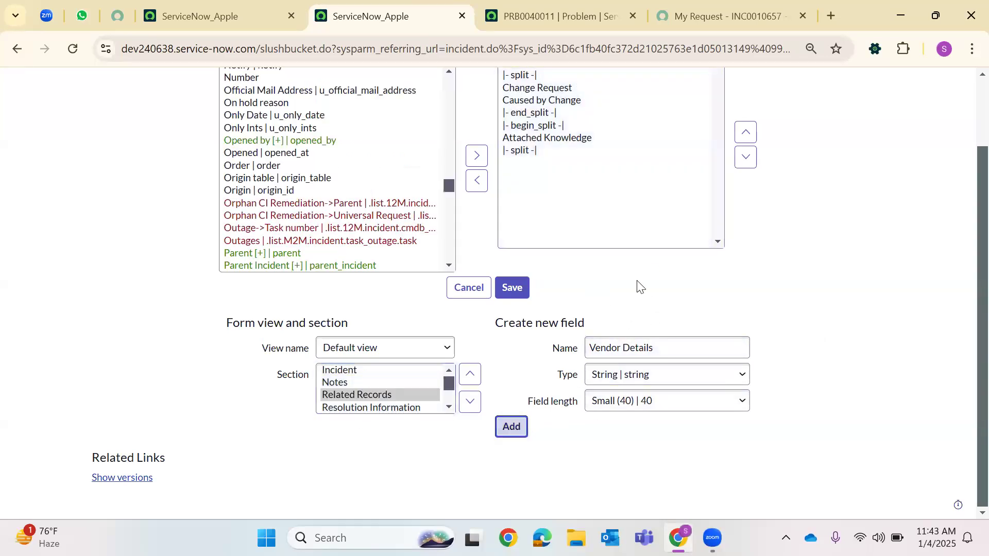
- Move Vendor Details up above the end split and save the layout
{"action": "left_click", "coordinate": [745, 133]}
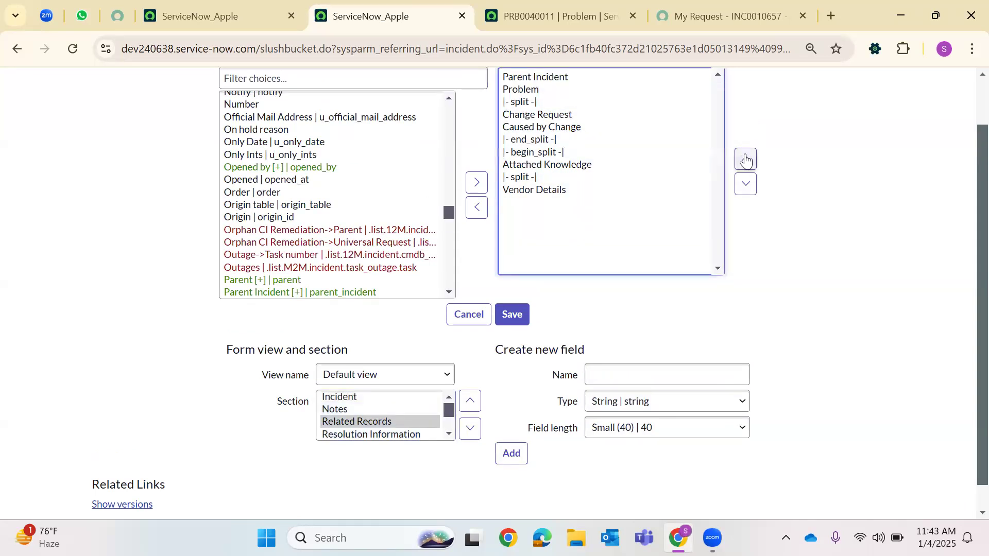
{"action": "left_click", "coordinate": [562, 192]}
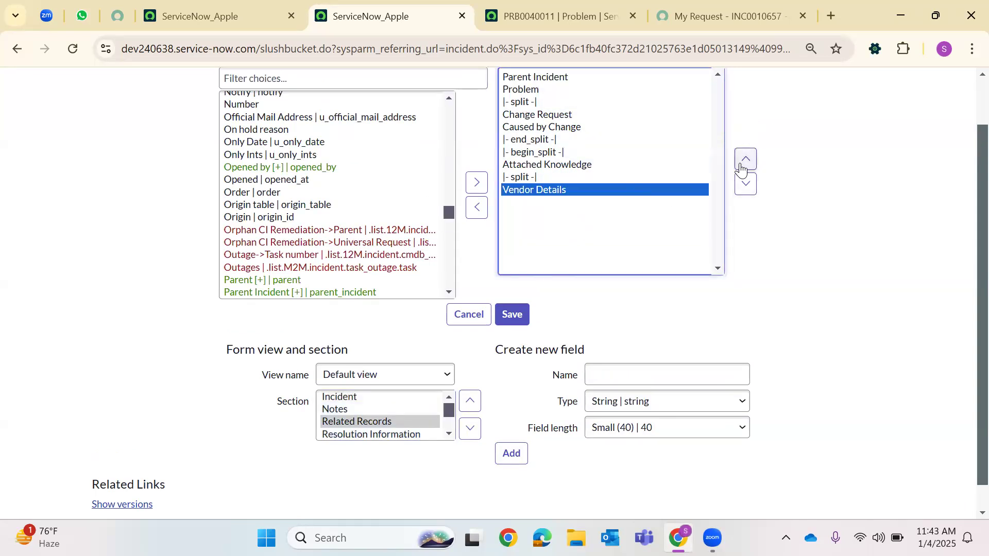
{"action": "left_click", "coordinate": [744, 160]}
{"action": "left_click", "coordinate": [744, 160]}
{"action": "left_click", "coordinate": [742, 163]}
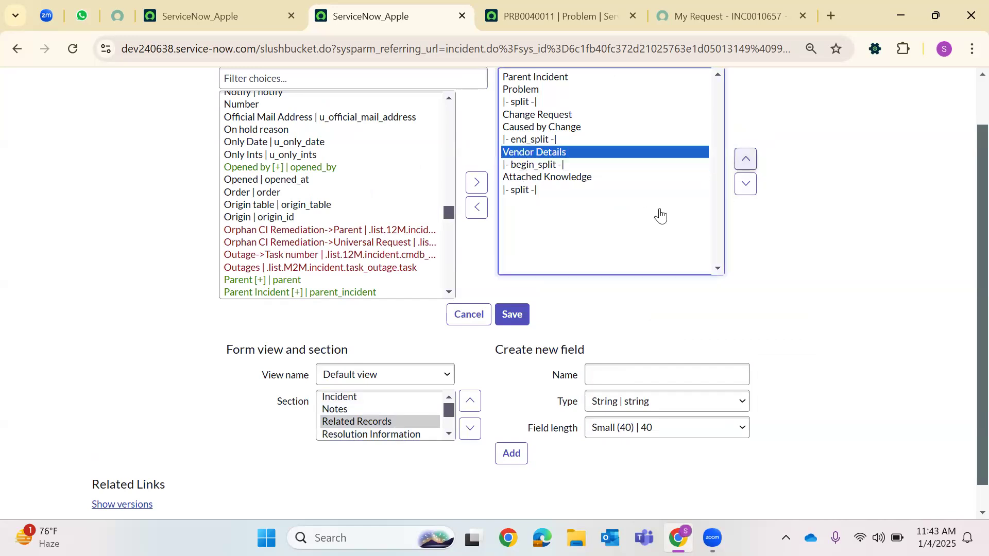
{"action": "left_click", "coordinate": [745, 159]}
{"action": "left_click", "coordinate": [509, 310]}
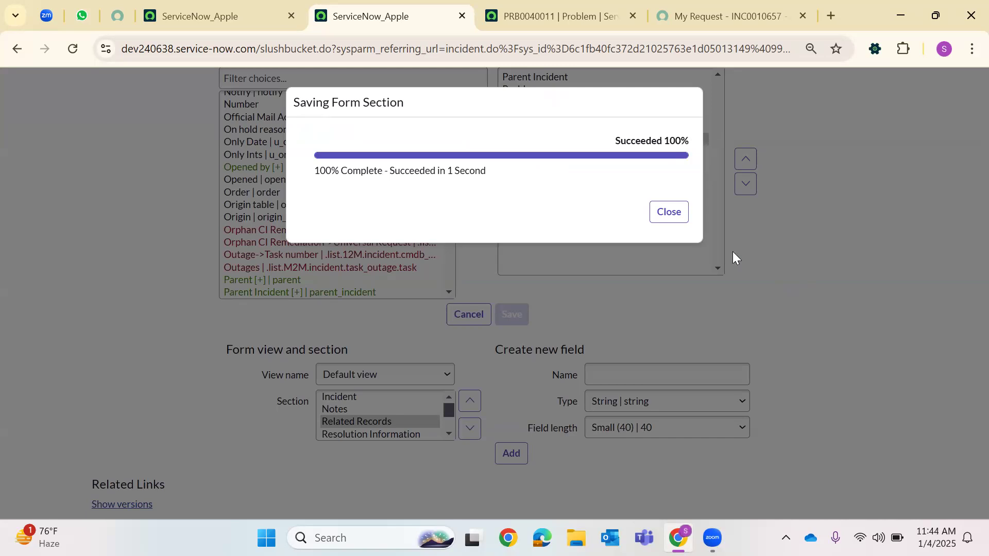
{"action": "left_click", "coordinate": [683, 220]}
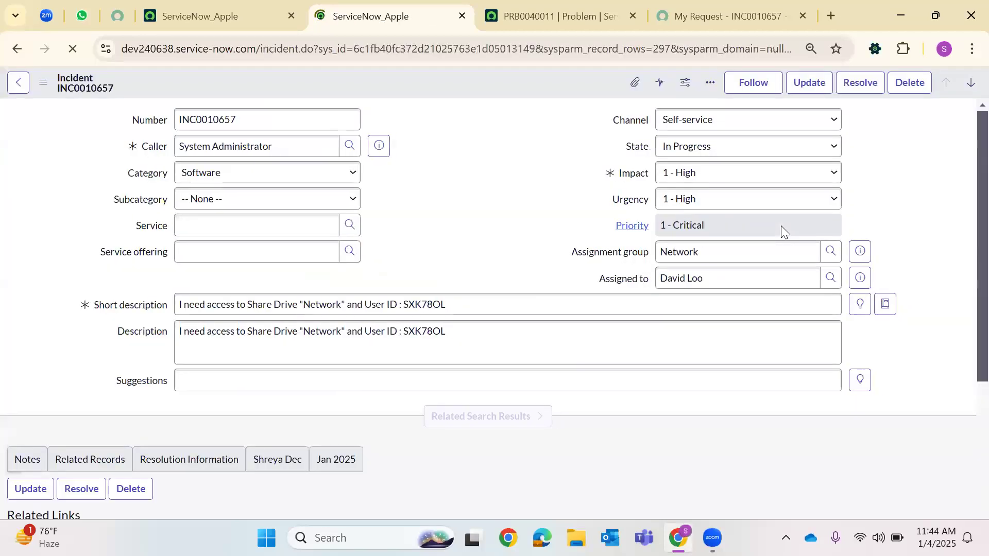
- Set INC0010657's State to On Hold with on hold reason Awaiting Vendor
{"action": "scroll", "coordinate": [380, 337], "scroll_direction": "down", "scroll_amount": 3}
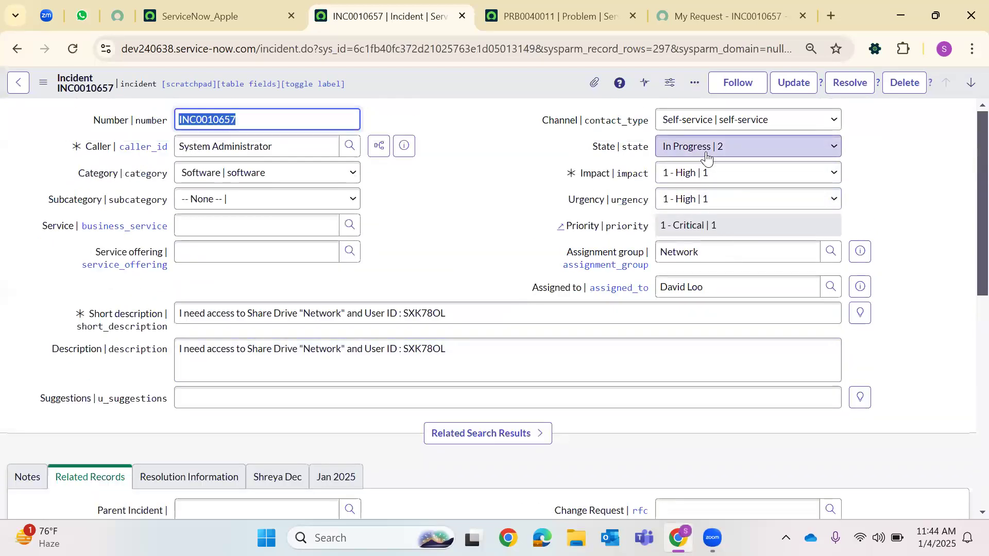
{"action": "left_click", "coordinate": [707, 149]}
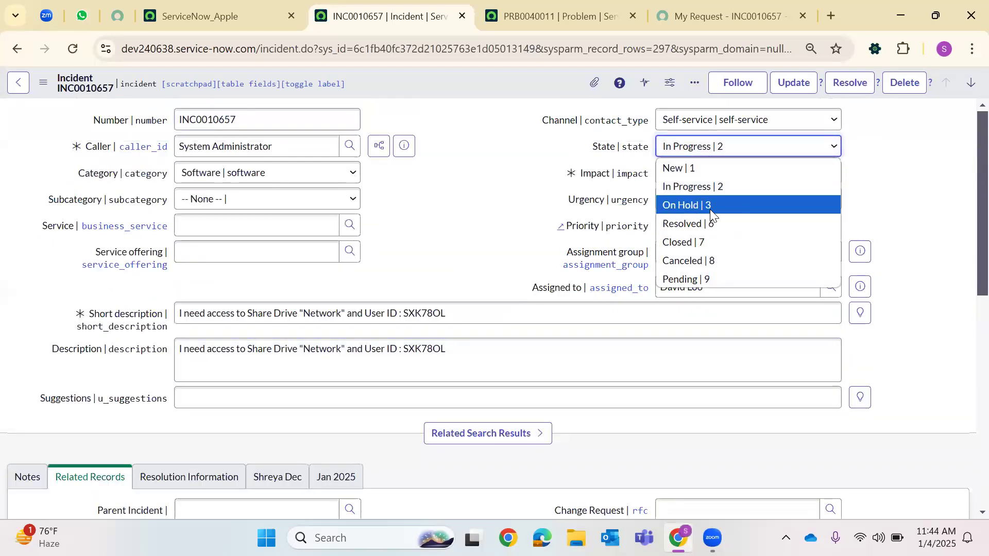
{"action": "left_click", "coordinate": [706, 209]}
{"action": "left_click", "coordinate": [709, 174]}
{"action": "left_click", "coordinate": [698, 268]}
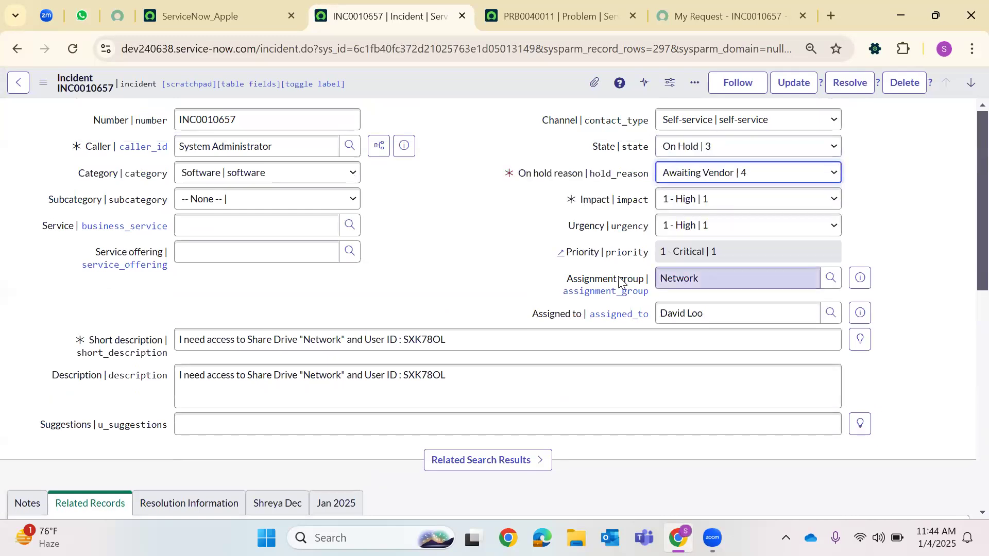
- Check the new, empty Vendor Details field under Related Records
{"action": "scroll", "coordinate": [562, 365], "scroll_direction": "down", "scroll_amount": 3}
{"action": "left_click_drag", "start_coordinate": [574, 358], "coordinate": [658, 377]}
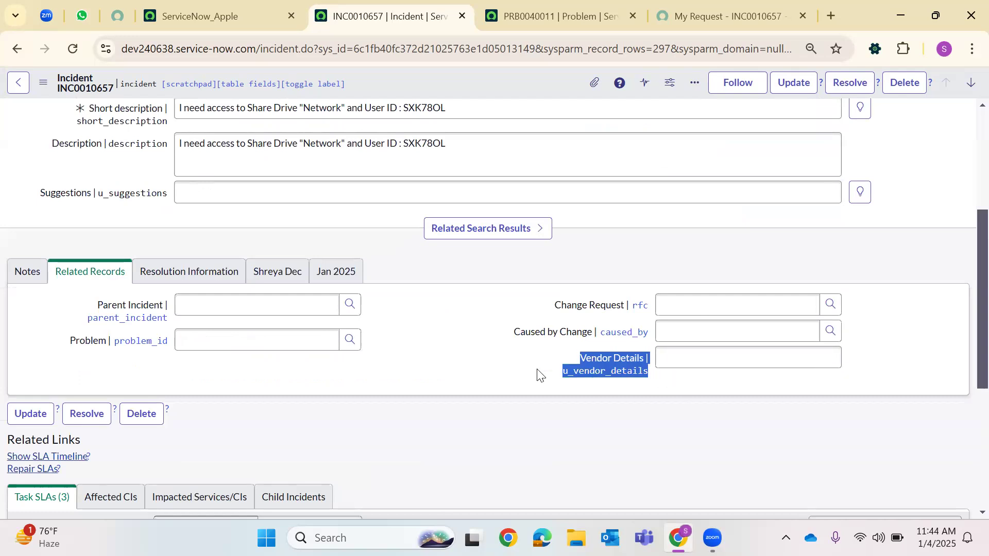
{"action": "left_click", "coordinate": [483, 374]}
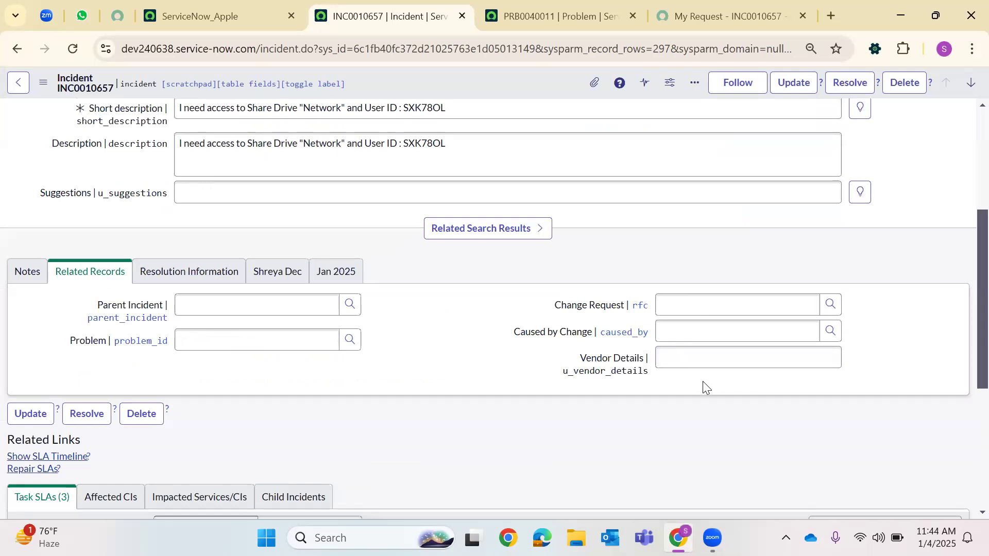
{"action": "scroll", "coordinate": [669, 337], "scroll_direction": "up", "scroll_amount": 3}
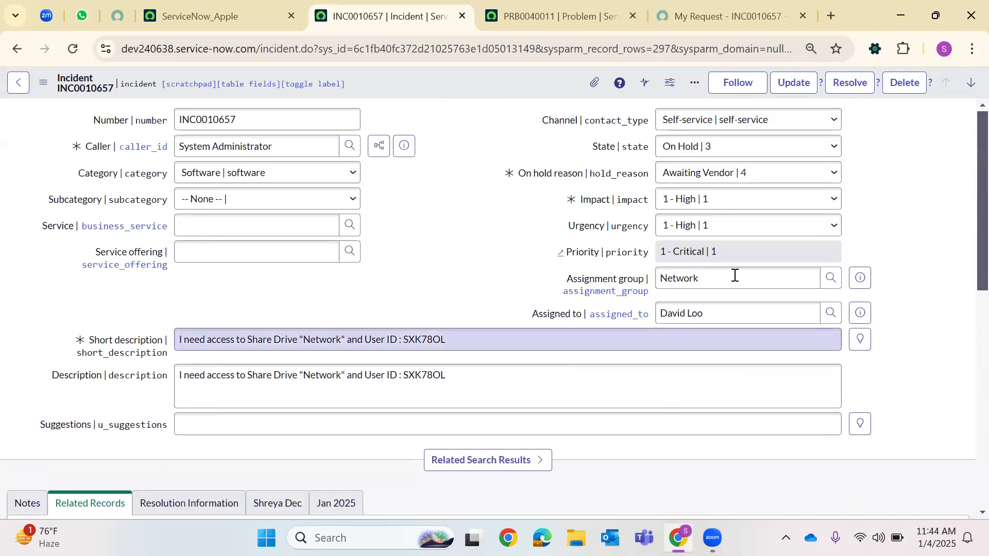
- Set INC0010657's State to Resolved and save the record
{"action": "left_click", "coordinate": [715, 148]}
{"action": "left_click", "coordinate": [699, 223]}
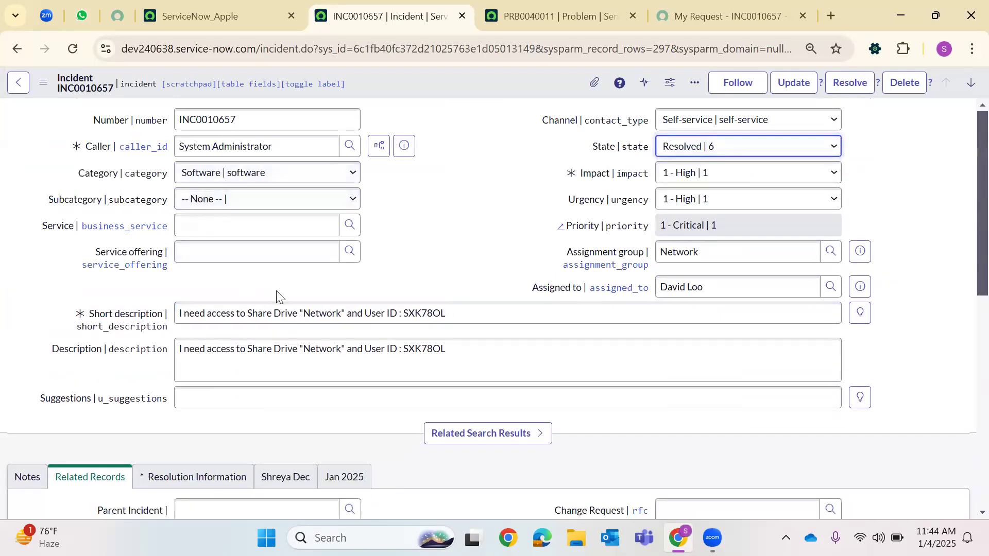
{"action": "left_click", "coordinate": [316, 347]}
{"action": "key", "text": "ctrl+a"}
{"action": "left_click", "coordinate": [562, 319]}
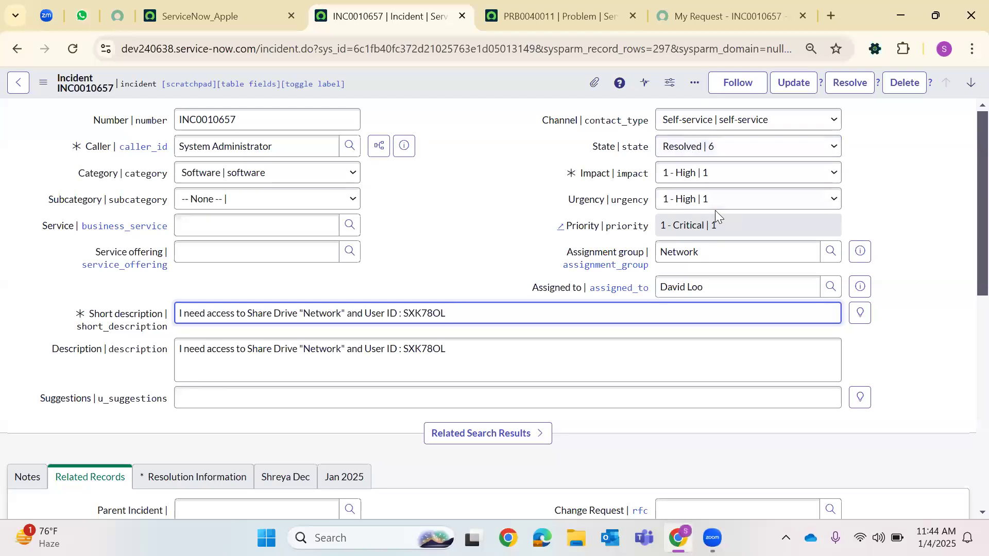
{"action": "scroll", "coordinate": [714, 216], "scroll_direction": "down", "scroll_amount": 3}
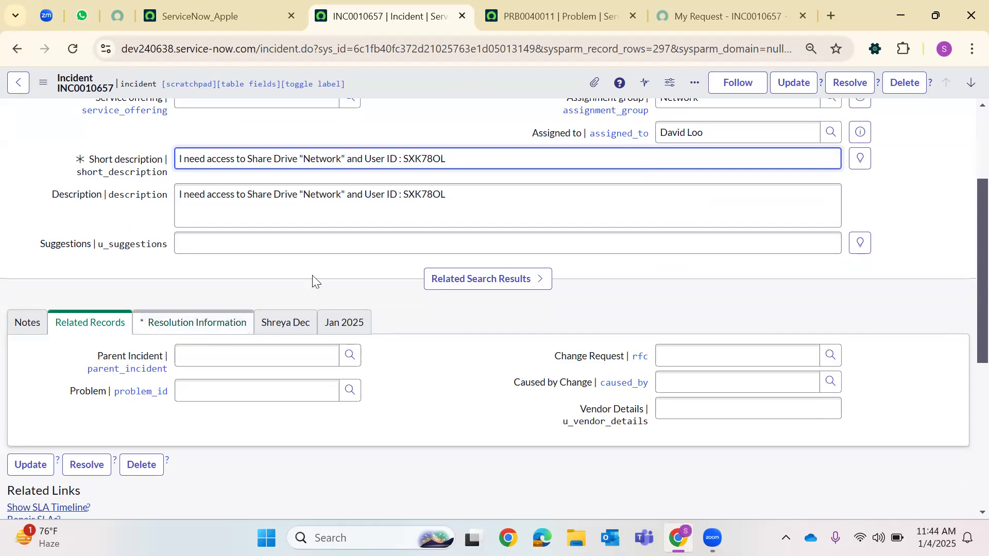
{"action": "right_click", "coordinate": [463, 84]}
{"action": "left_click", "coordinate": [476, 91]}
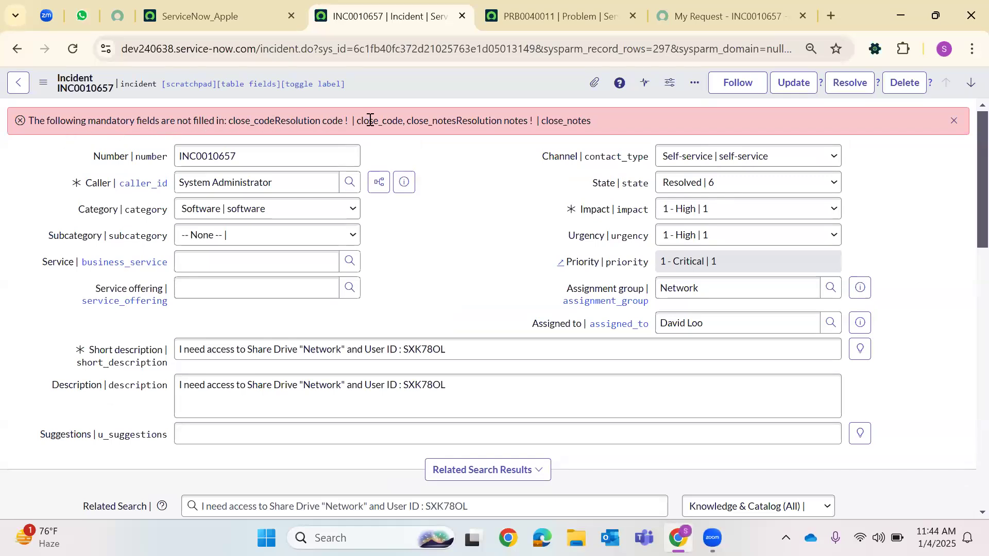
- Inspect the flagged mandatory Resolution code and Resolution notes fields
{"action": "scroll", "coordinate": [439, 176], "scroll_direction": "down", "scroll_amount": 10}
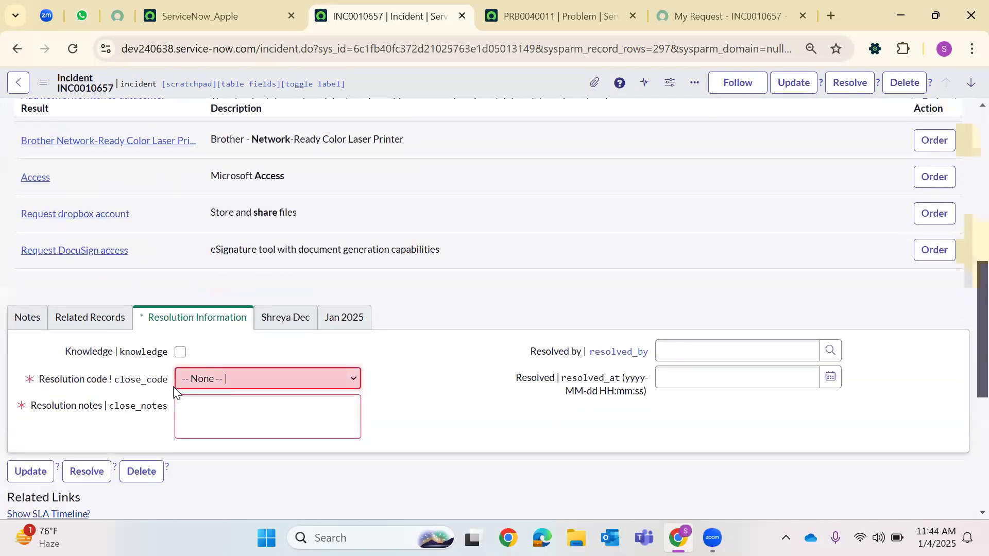
{"action": "left_click", "coordinate": [242, 381]}
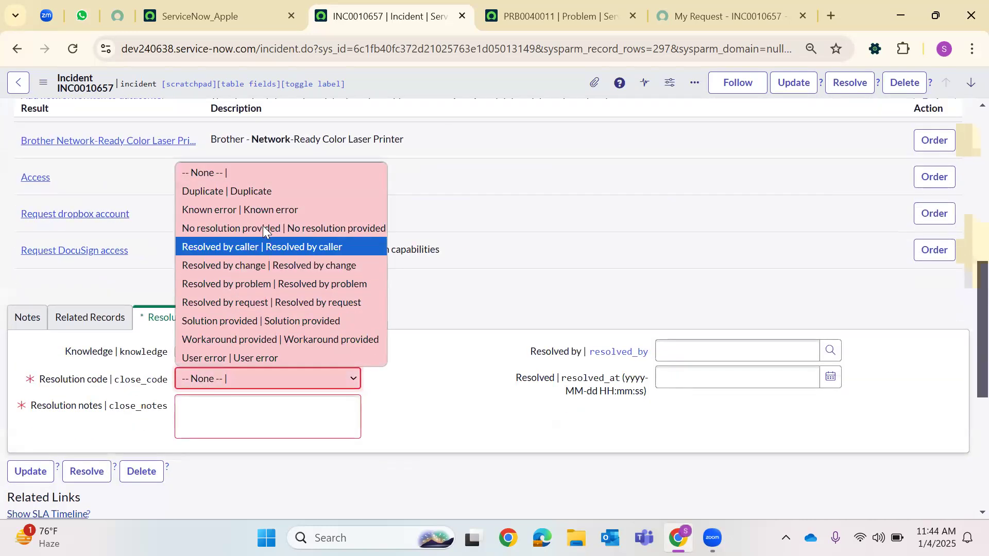
{"action": "left_click", "coordinate": [231, 428]}
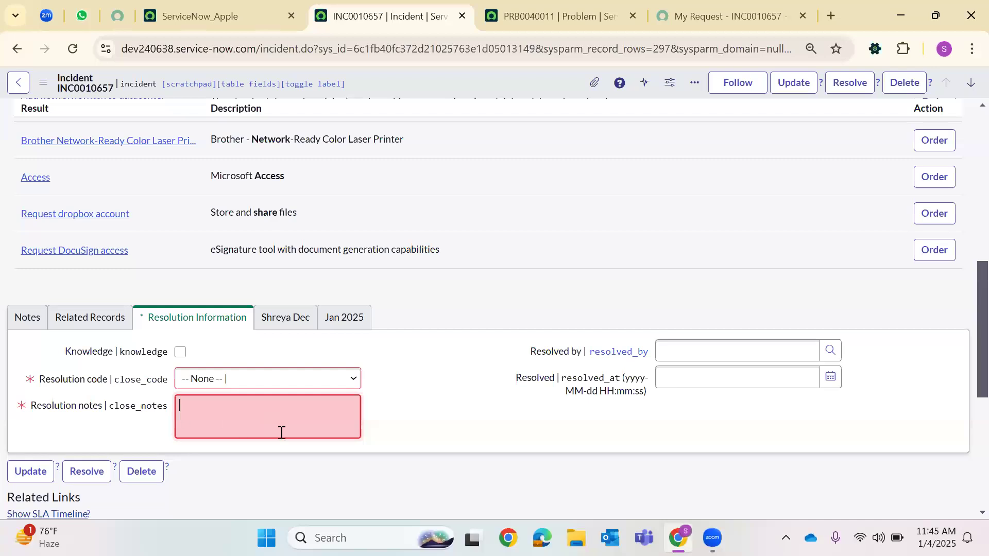
{"action": "scroll", "coordinate": [525, 294], "scroll_direction": "up", "scroll_amount": 7}
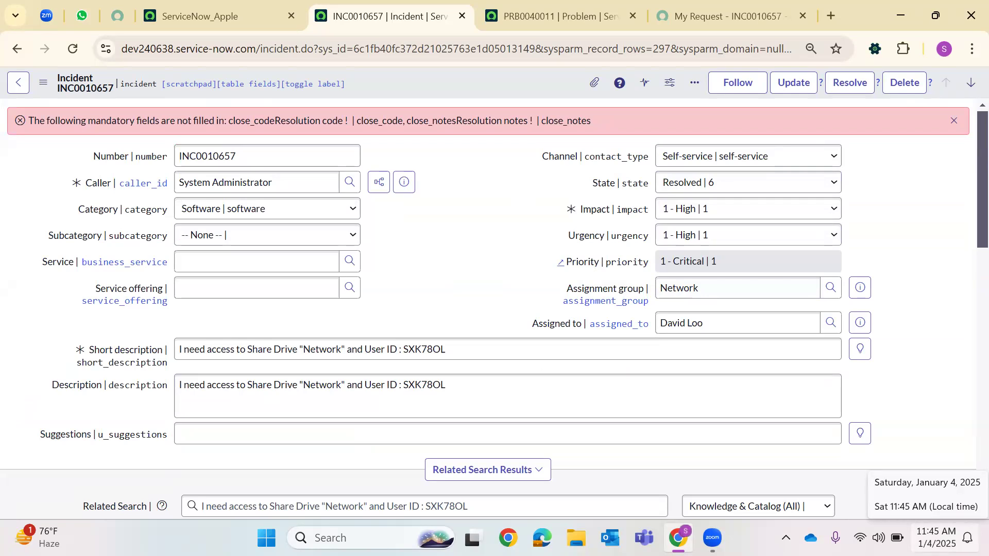
- Set INC0010657's State to Closed and save
{"action": "left_click", "coordinate": [728, 191]}
{"action": "left_click", "coordinate": [683, 278]}
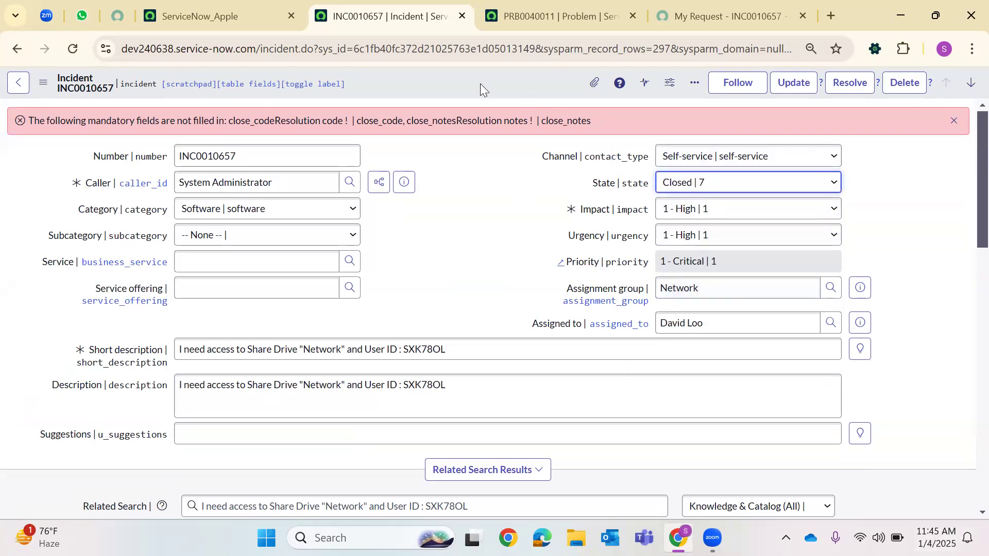
{"action": "right_click", "coordinate": [522, 84]}
{"action": "left_click", "coordinate": [522, 84]}
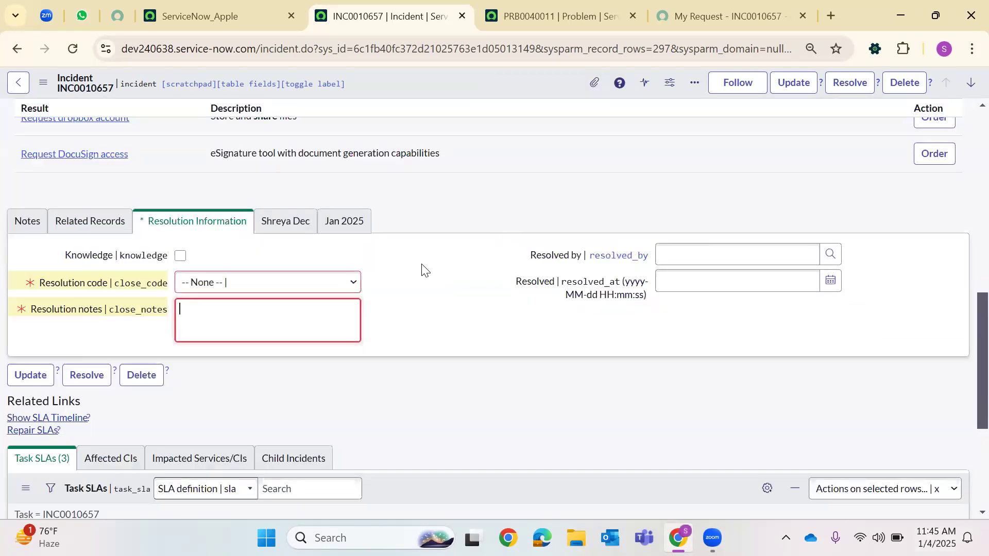
- Give resolution code Duplicate and notes 'xdfcgvhbjnkm', then save the incident
{"action": "left_click", "coordinate": [239, 294]}
{"action": "left_click", "coordinate": [205, 320]}
{"action": "left_click", "coordinate": [207, 325]}
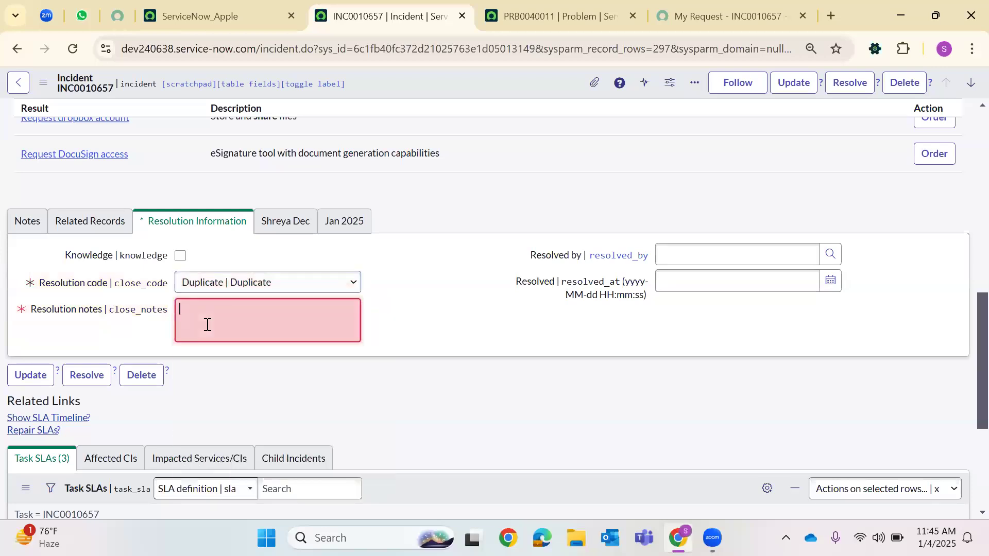
{"action": "type", "text": "xdfcgvhbjnkm"}
{"action": "right_click", "coordinate": [493, 79]}
{"action": "left_click", "coordinate": [541, 179]}
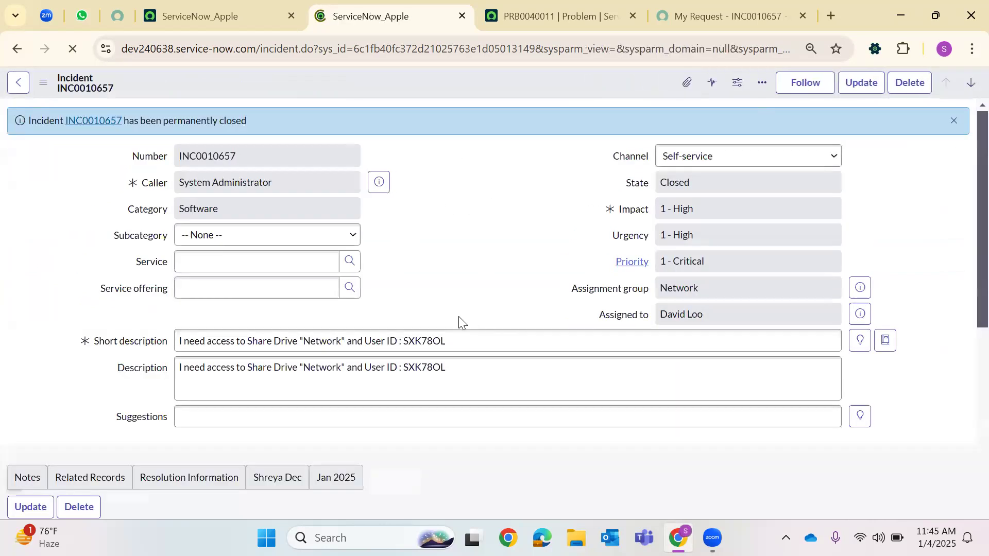
{"action": "left_click", "coordinate": [958, 122]}
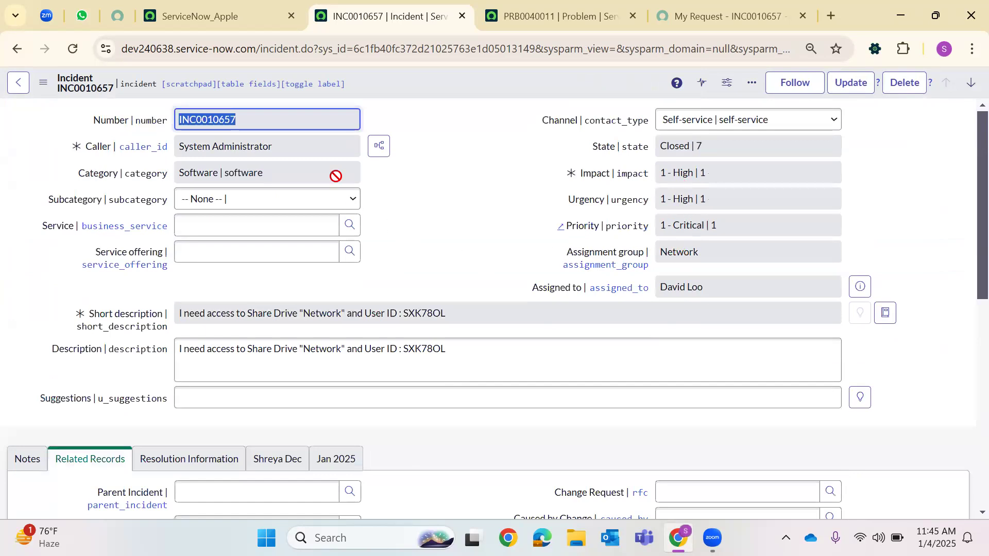
- Confirm caller, category, priority and state are read-only, then select the URL's record id
{"action": "triple_click", "coordinate": [282, 151]}
{"action": "left_click", "coordinate": [271, 175]}
{"action": "triple_click", "coordinate": [466, 315]}
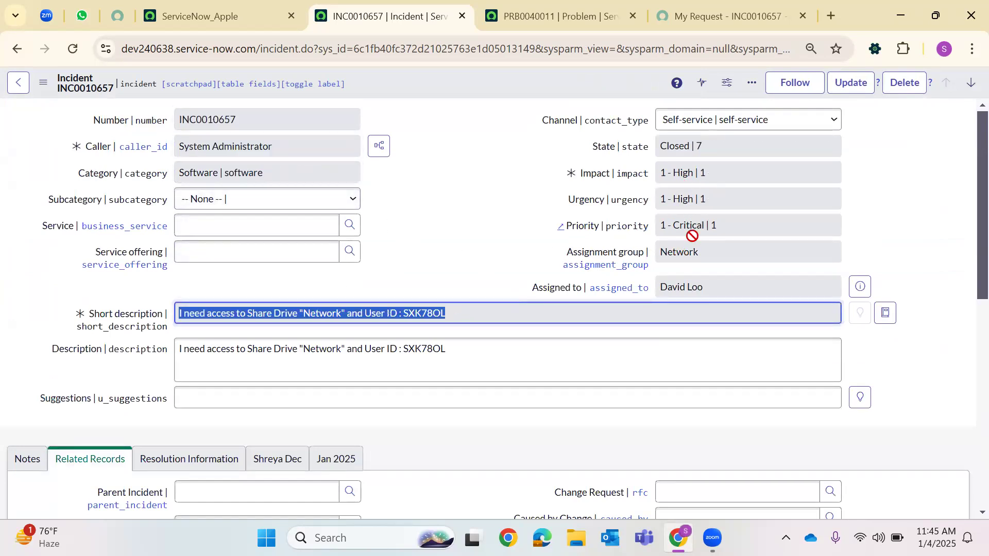
{"action": "left_click", "coordinate": [706, 217]}
{"action": "left_click", "coordinate": [722, 148]}
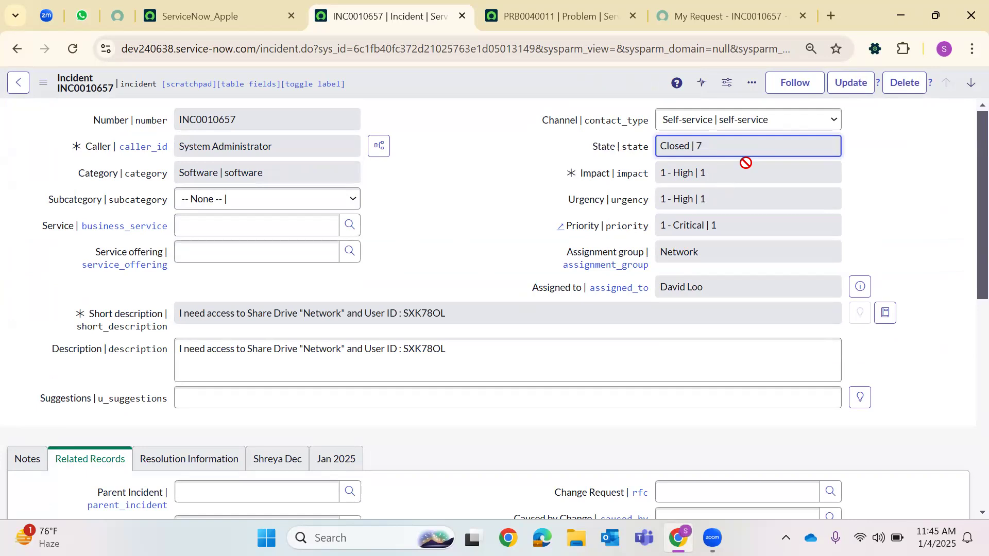
{"action": "left_click", "coordinate": [418, 53]}
{"action": "double_click", "coordinate": [417, 52]}
- Load a blank new incident with sys_id -1, leaving State New and Impact/Urgency 3 - Low
{"action": "type", "text": "-1"}
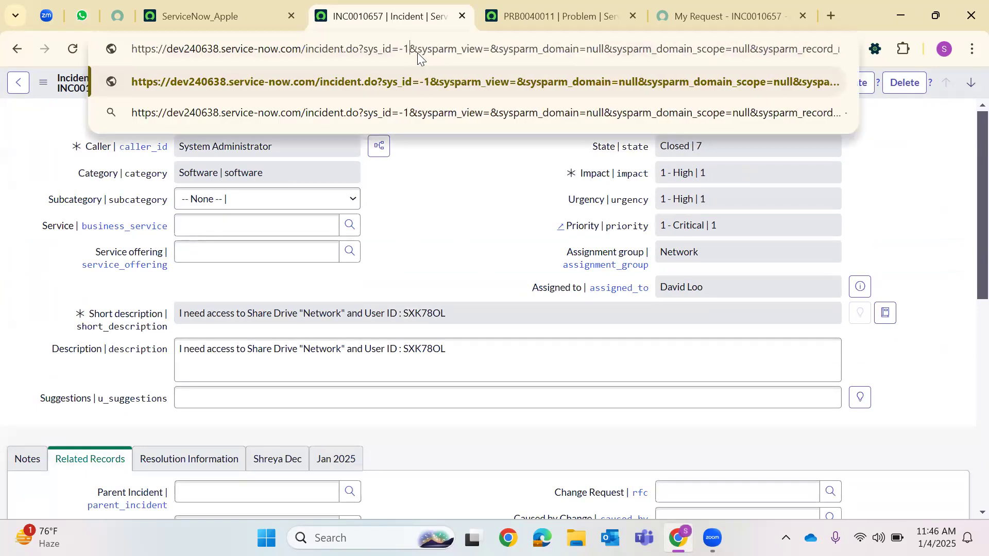
{"action": "key", "text": "Return"}
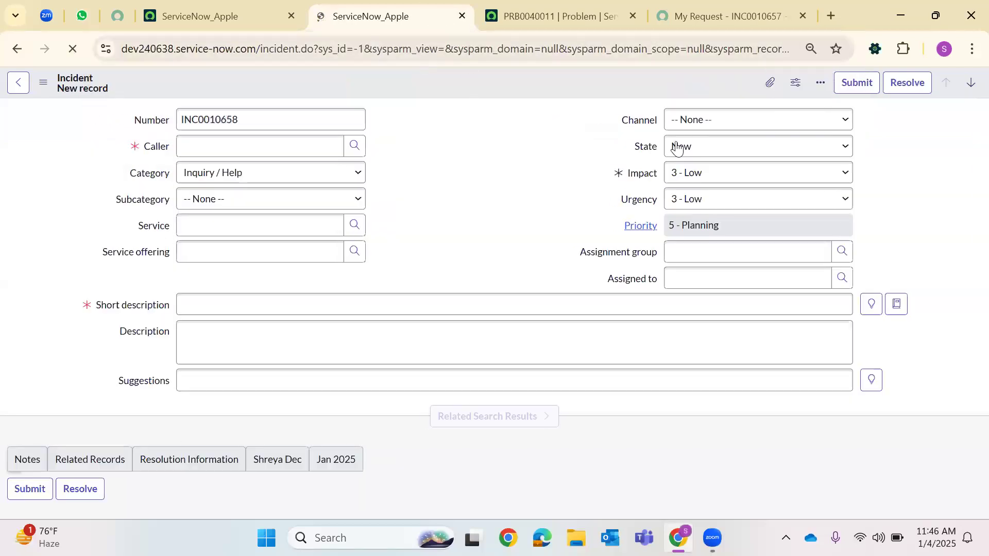
{"action": "left_click", "coordinate": [666, 153]}
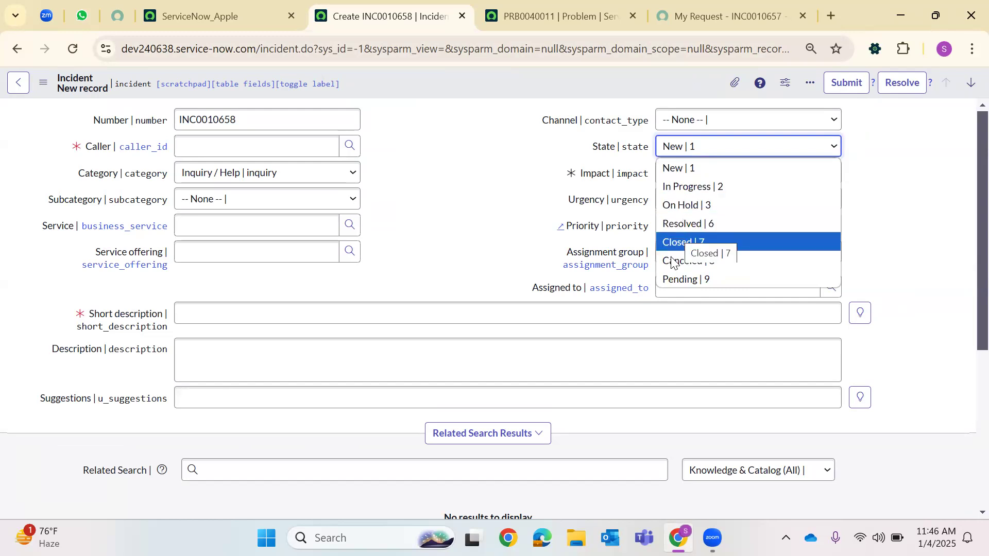
{"action": "left_click", "coordinate": [706, 181]}
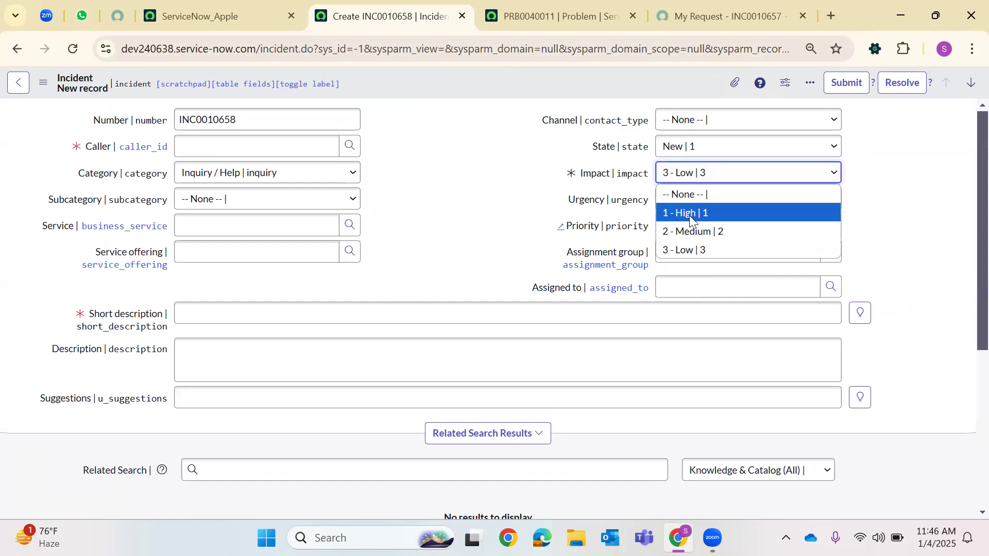
{"action": "left_click", "coordinate": [516, 208]}
{"action": "left_click", "coordinate": [698, 205]}
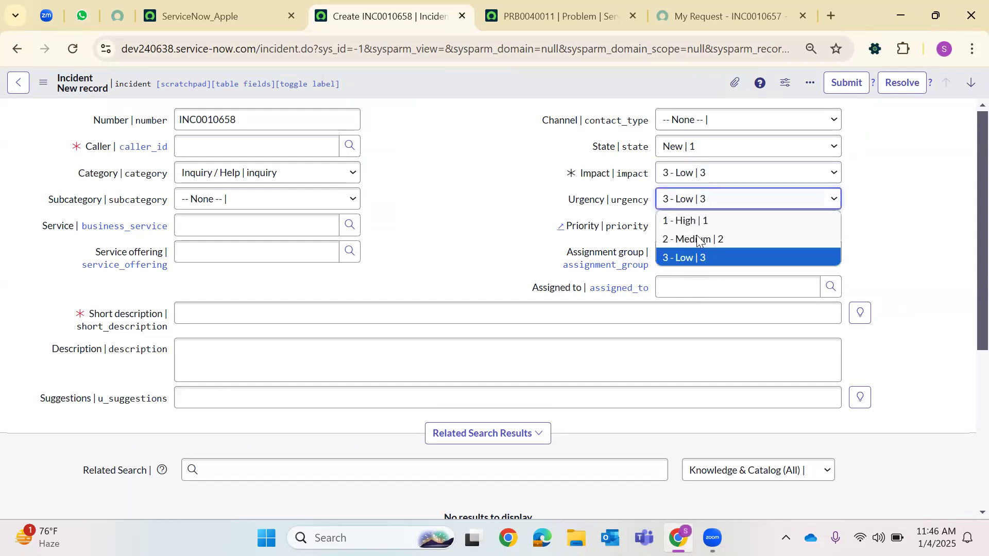
{"action": "left_click", "coordinate": [490, 219]}
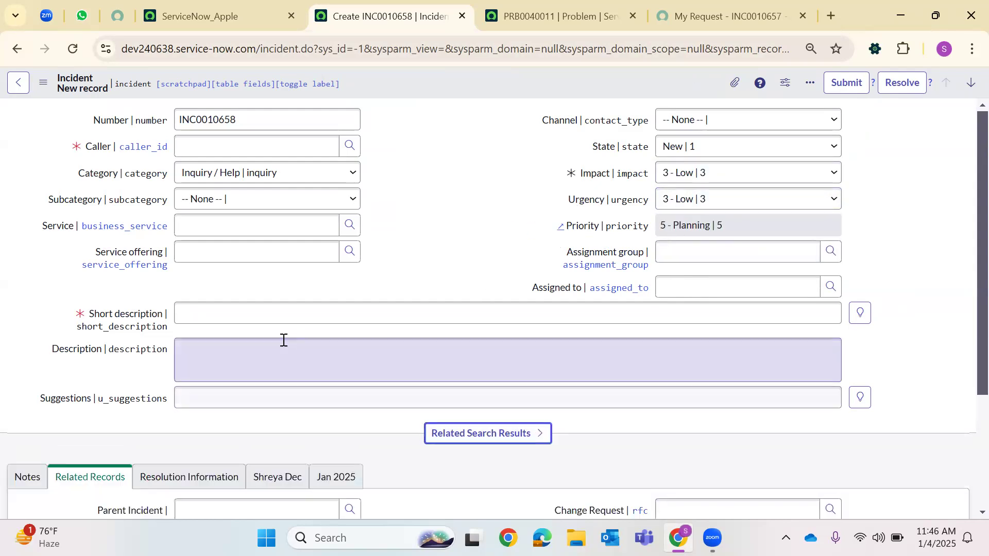
- Enter 'network' as the short description
{"action": "left_click", "coordinate": [262, 315]}
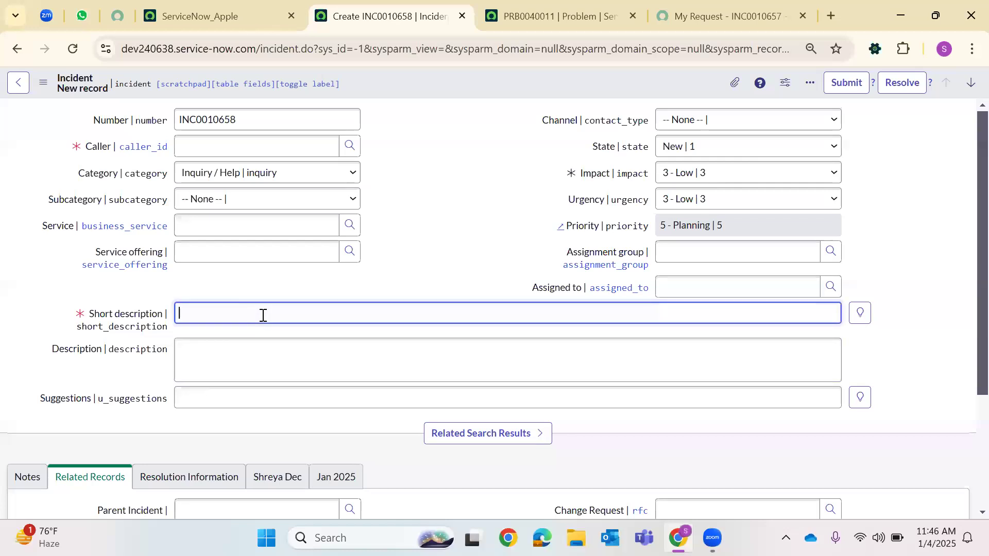
{"action": "type", "text": "network"}
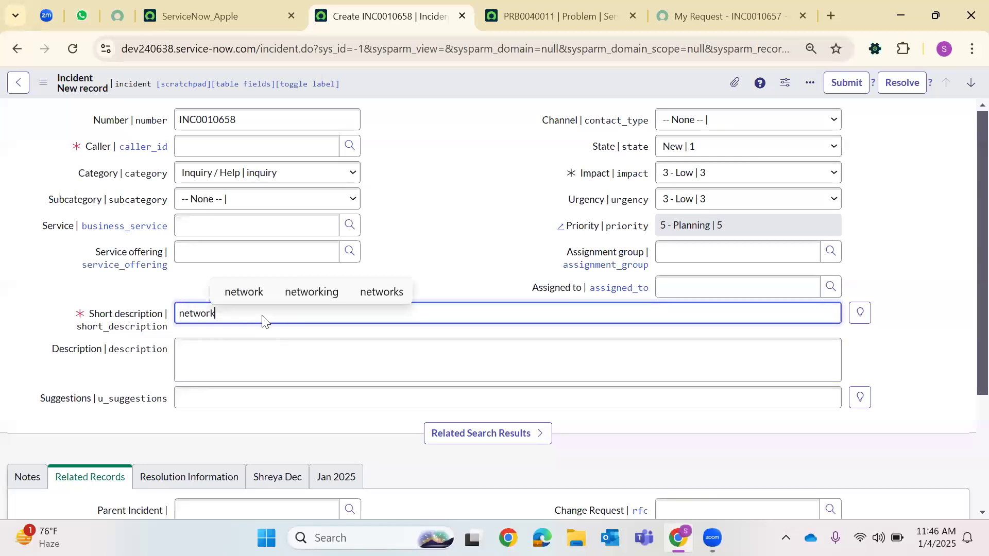
{"action": "left_click", "coordinate": [211, 373]}
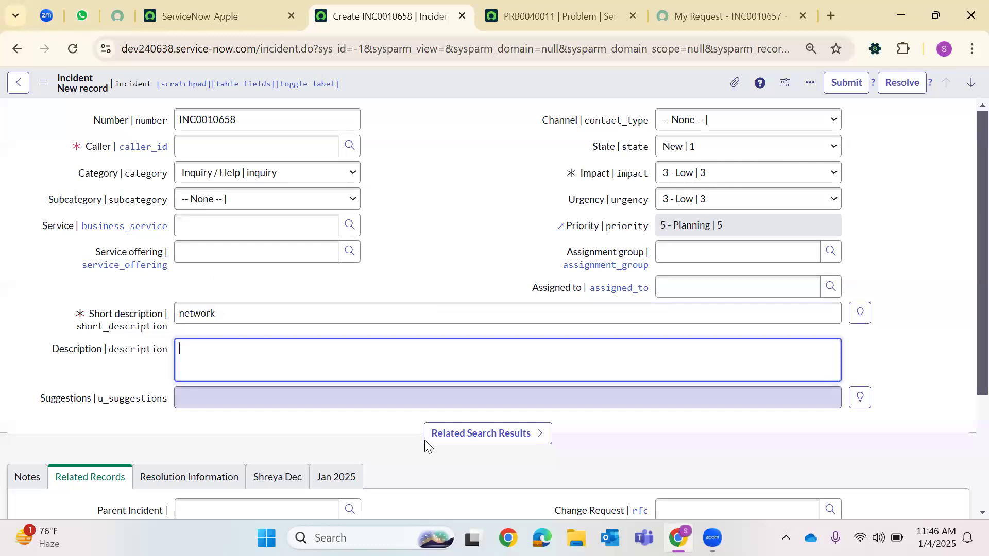
- Expand Related Search Results for 'network' and browse matches like Add network switch to datacenter cabinet
{"action": "left_click", "coordinate": [474, 434]}
{"action": "scroll", "coordinate": [268, 393], "scroll_direction": "down", "scroll_amount": 2}
{"action": "left_click", "coordinate": [268, 393]}
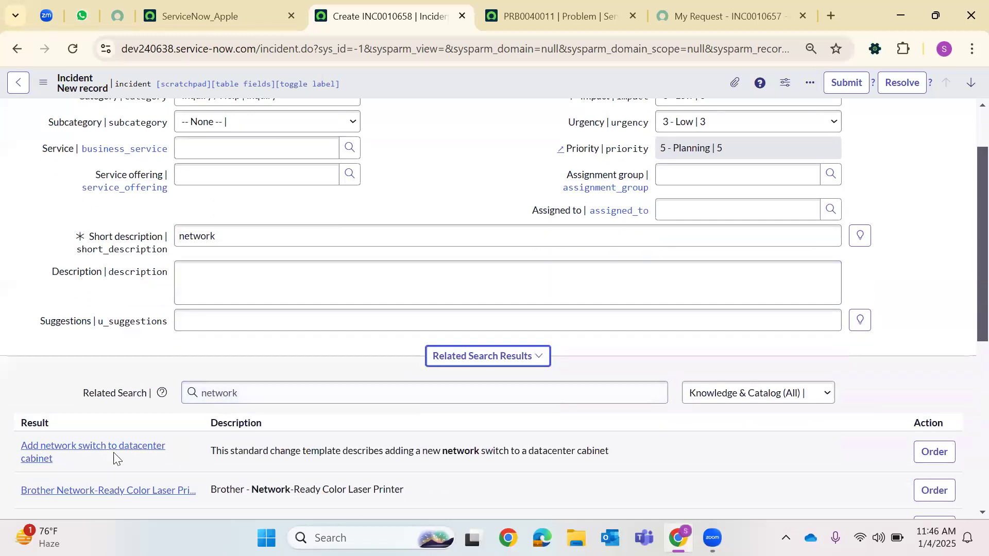
{"action": "scroll", "coordinate": [115, 456], "scroll_direction": "down", "scroll_amount": 3}
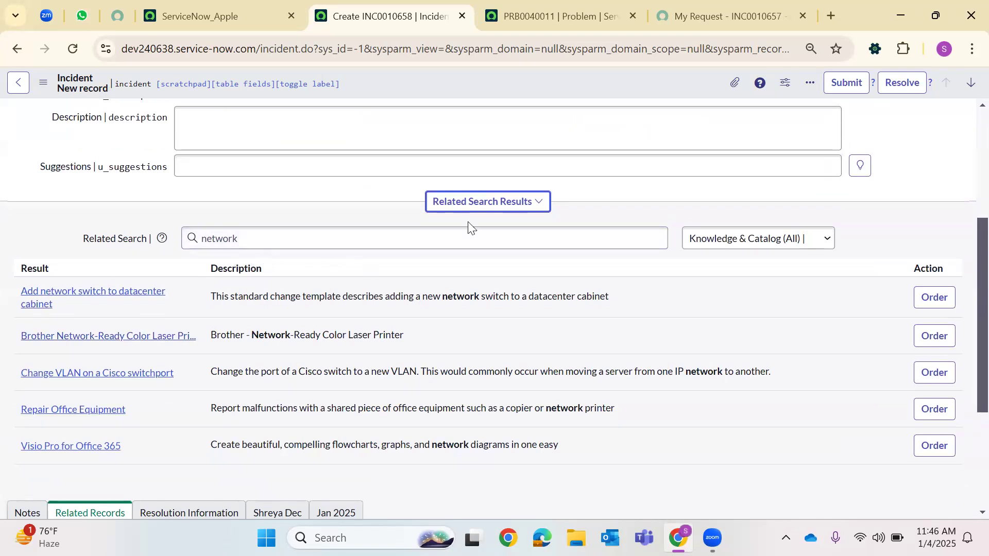
{"action": "scroll", "coordinate": [309, 232], "scroll_direction": "up", "scroll_amount": 3}
{"action": "double_click", "coordinate": [225, 235]}
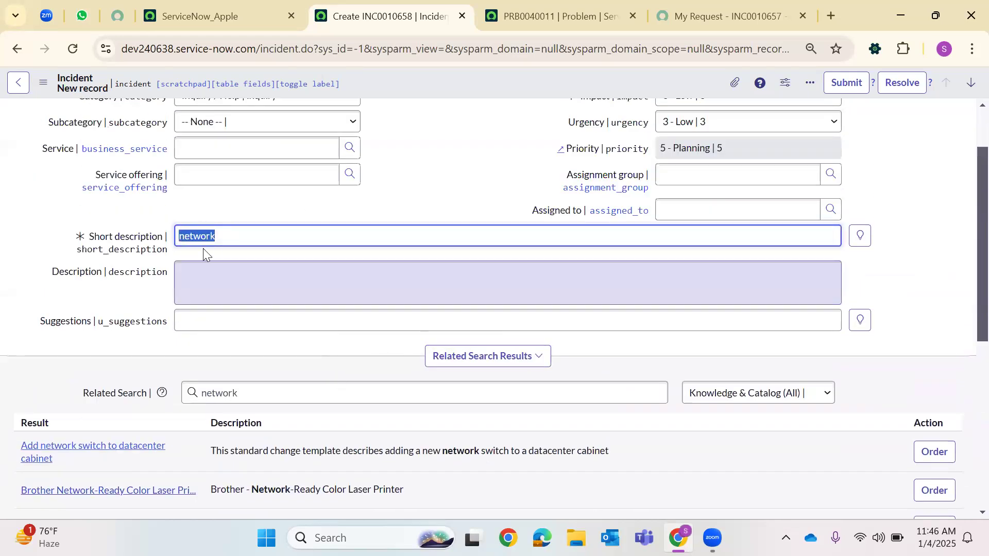
{"action": "left_click_drag", "start_coordinate": [81, 393], "coordinate": [156, 404]}
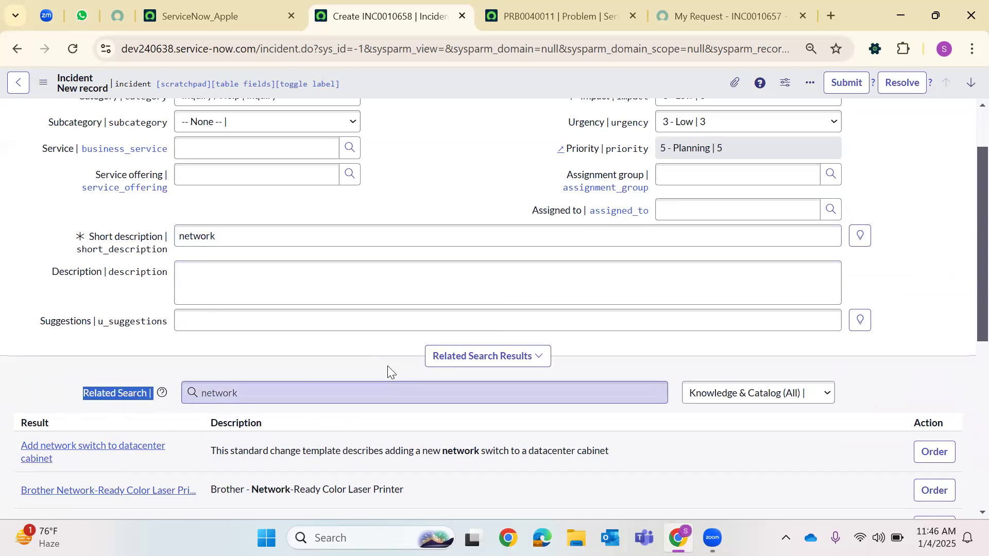
{"action": "scroll", "coordinate": [375, 341], "scroll_direction": "down", "scroll_amount": 6}
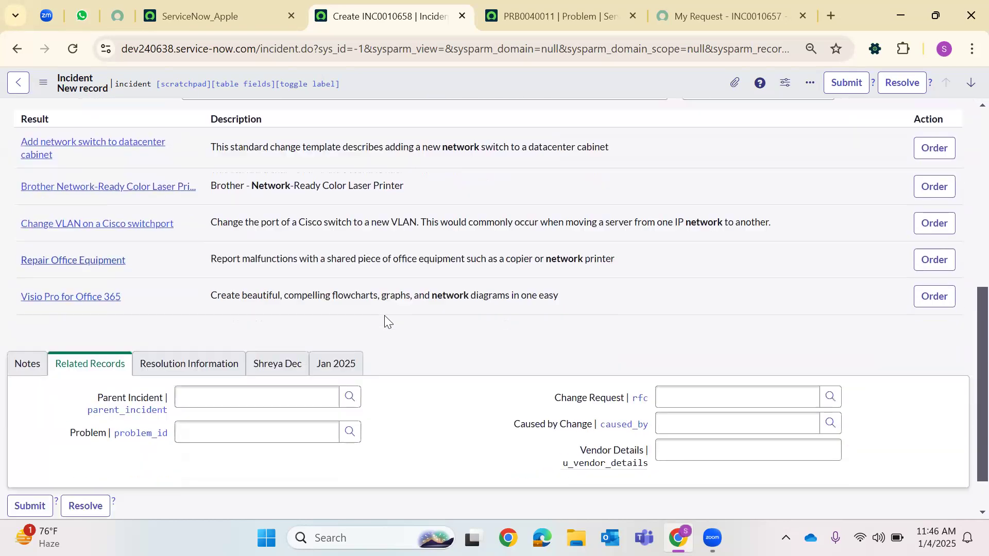
{"action": "scroll", "coordinate": [291, 294], "scroll_direction": "up", "scroll_amount": 8}
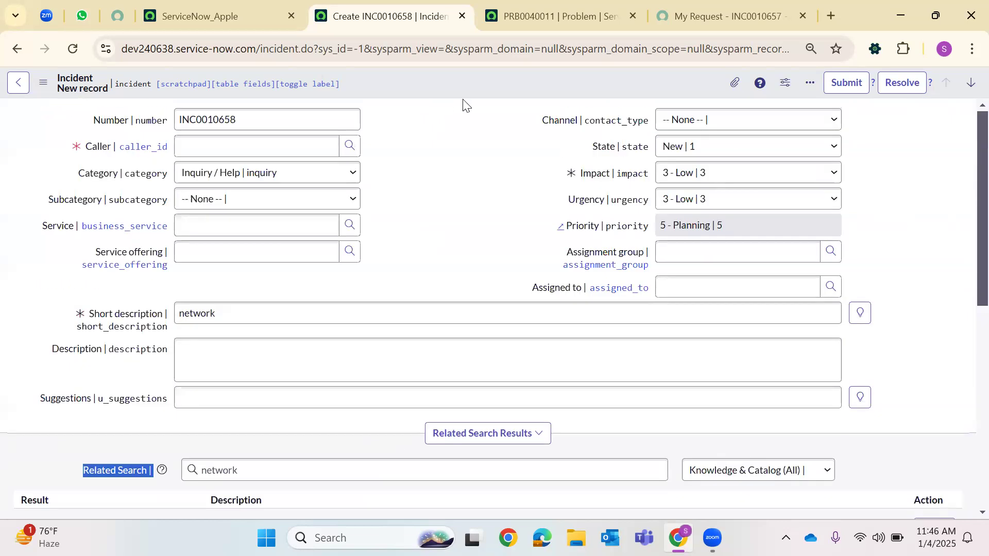
- Pick a caller from Recent selections and save INC0010658
{"action": "left_click", "coordinate": [229, 143]}
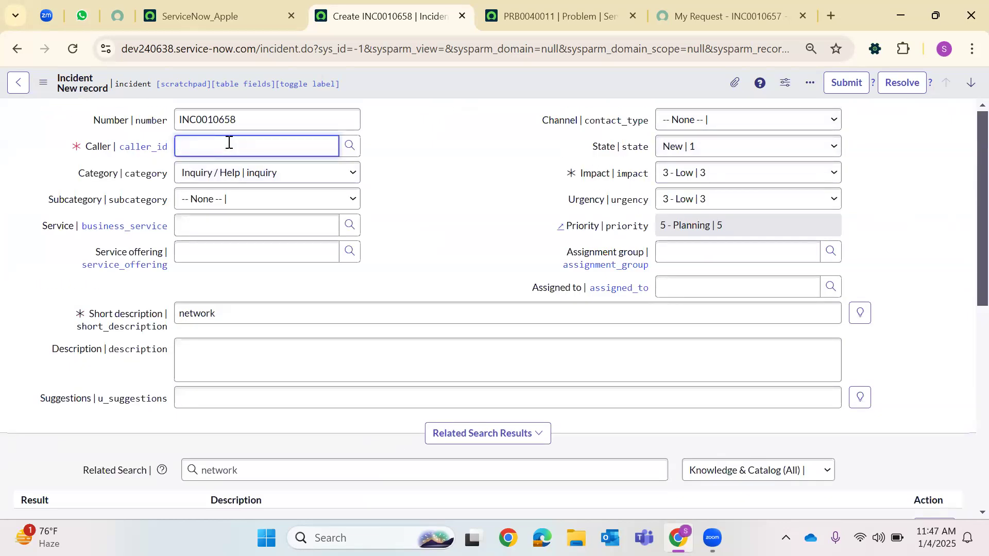
{"action": "type", "text": "**"}
{"action": "left_click", "coordinate": [217, 186]}
{"action": "right_click", "coordinate": [485, 81]}
{"action": "left_click", "coordinate": [515, 185]}
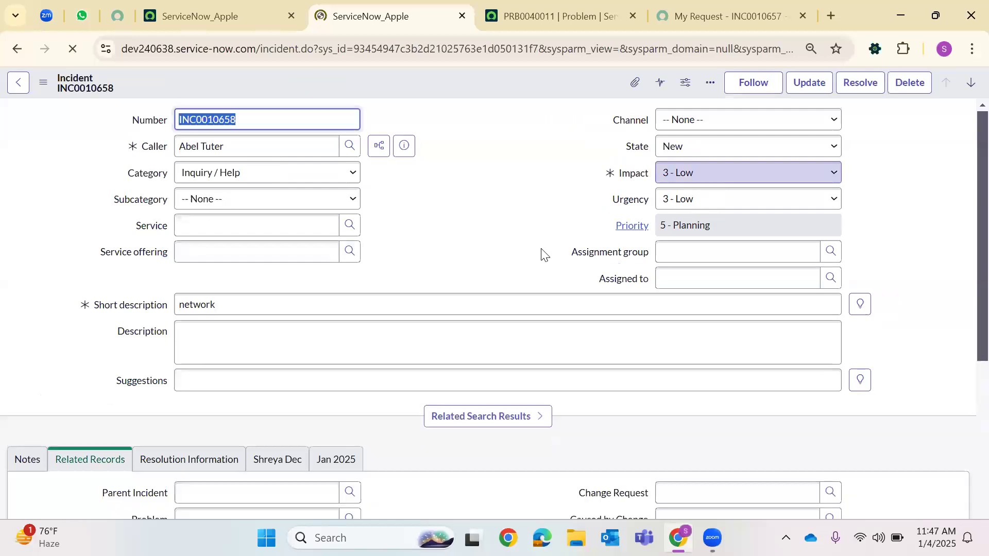
- Set Urgency to 1 - High and save, raising Priority to 3 - Moderate
{"action": "scroll", "coordinate": [464, 283], "scroll_direction": "down", "scroll_amount": 5}
{"action": "scroll", "coordinate": [499, 250], "scroll_direction": "up", "scroll_amount": 6}
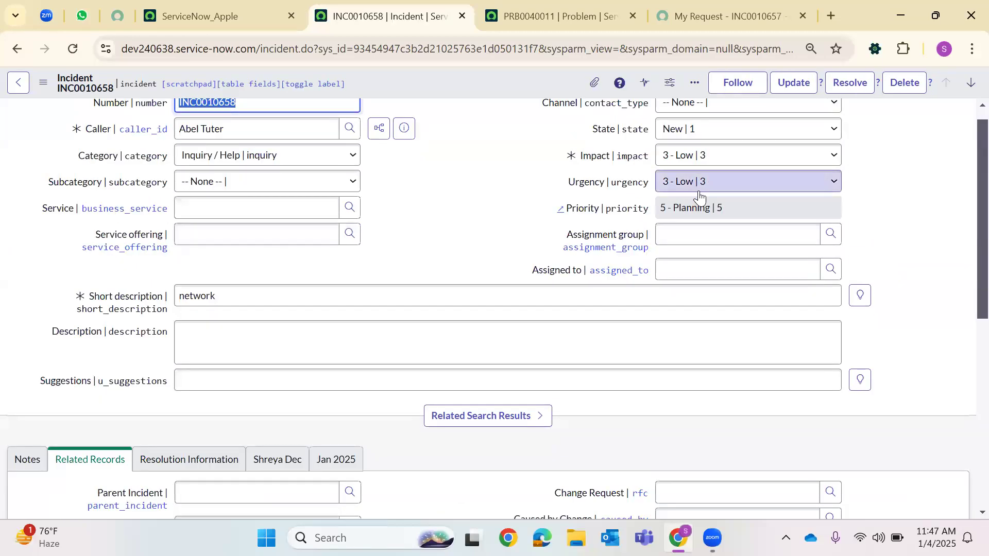
{"action": "left_click", "coordinate": [697, 189]}
{"action": "left_click", "coordinate": [685, 202]}
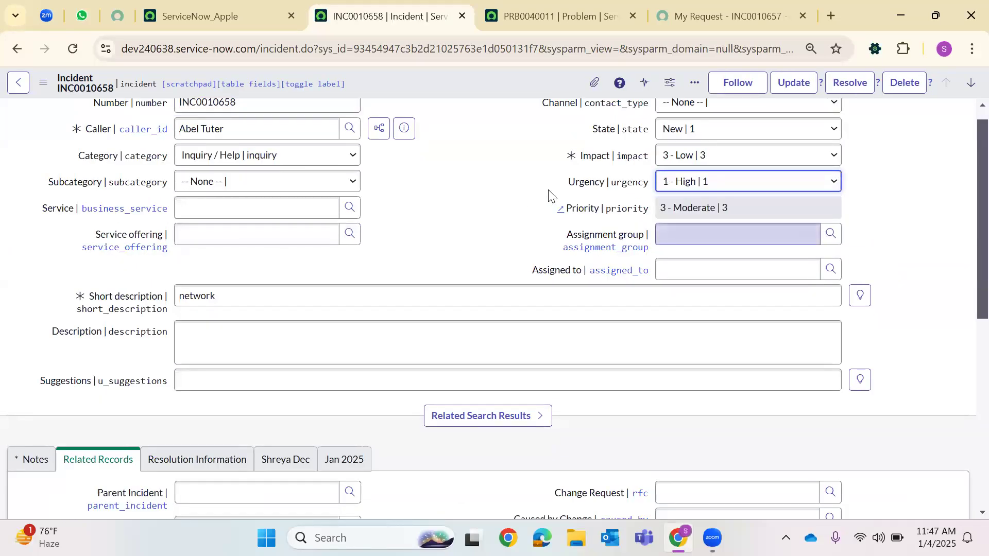
{"action": "scroll", "coordinate": [475, 67], "scroll_direction": "up", "scroll_amount": 1}
{"action": "right_click", "coordinate": [479, 77]}
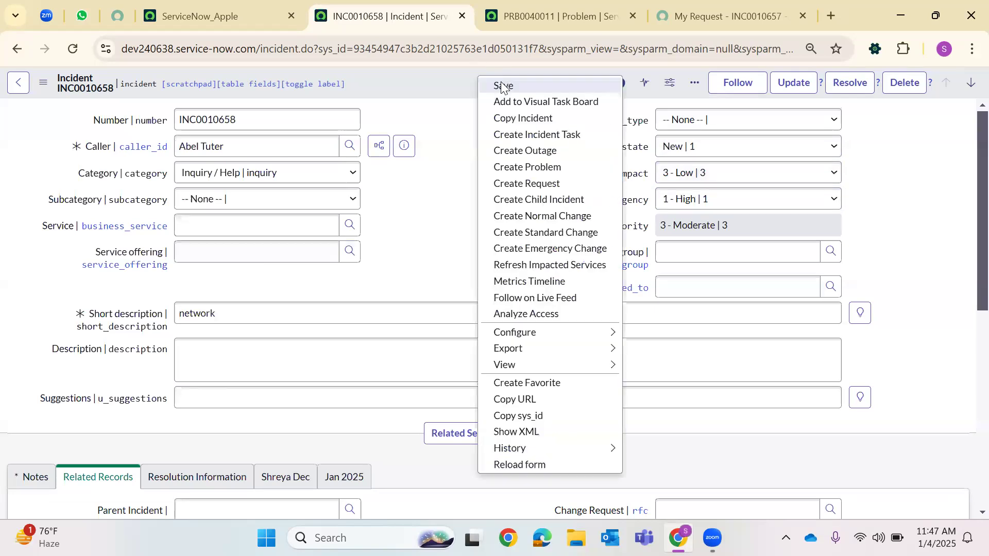
{"action": "left_click", "coordinate": [493, 164]}
- Add the work note 'ttttt' and save the incident
{"action": "type", "text": "ttttt"}
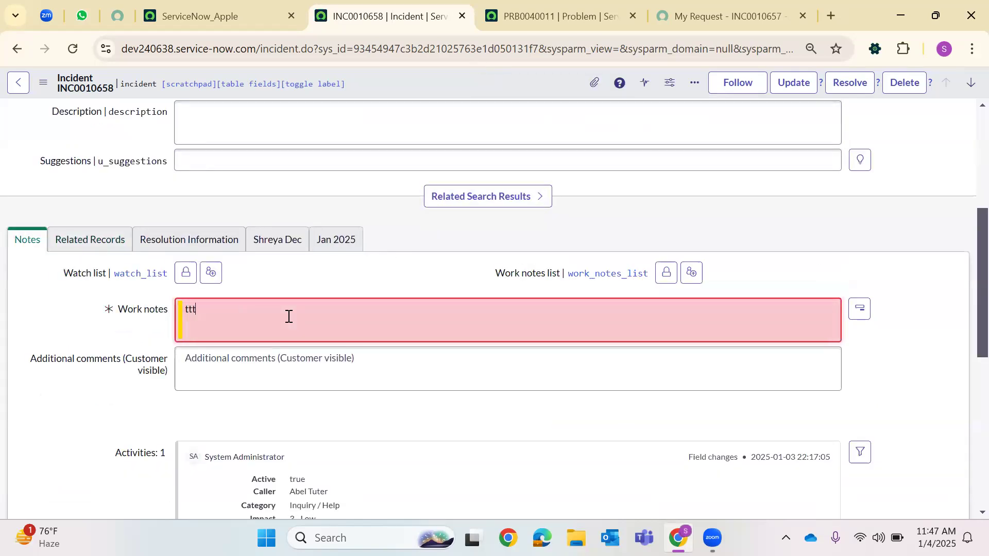
{"action": "right_click", "coordinate": [416, 88]}
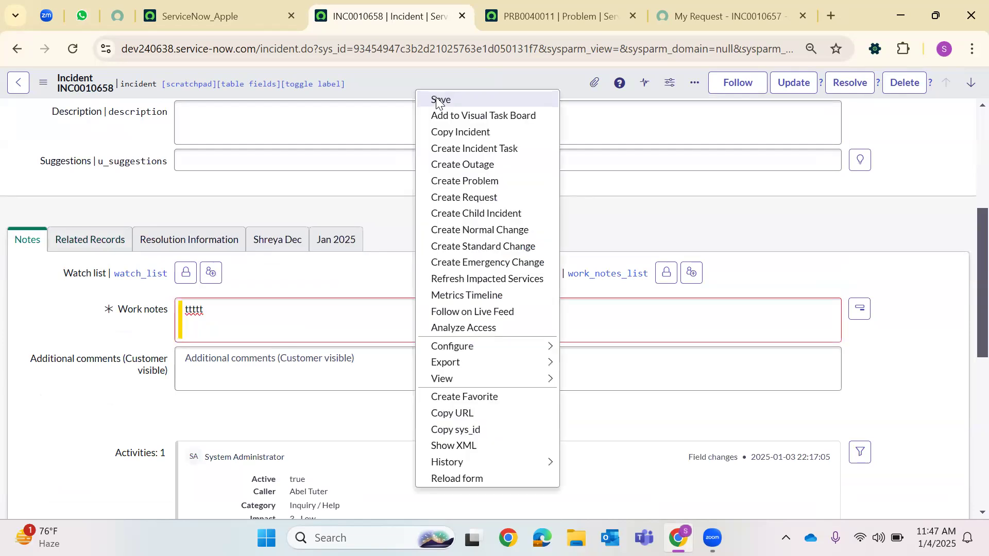
{"action": "left_click", "coordinate": [438, 99]}
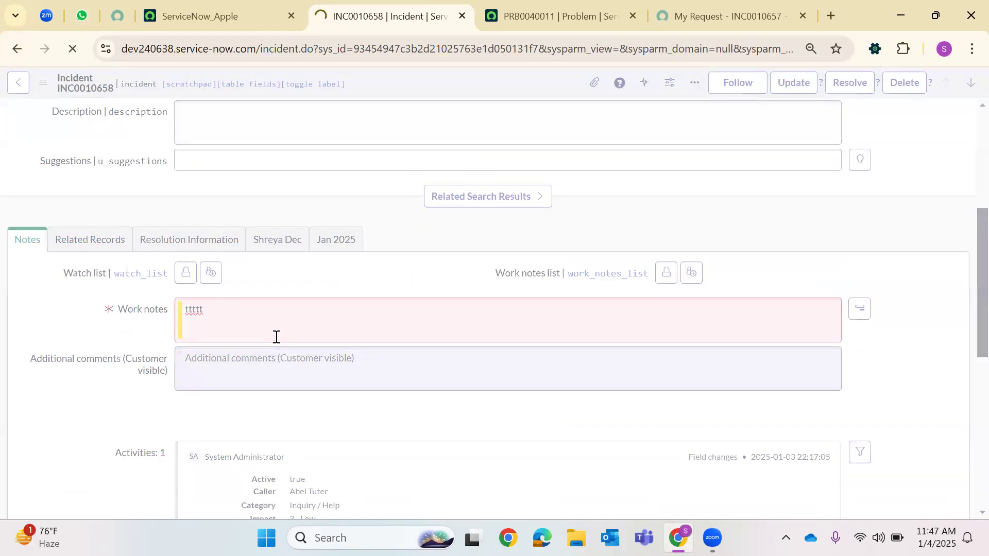
{"action": "scroll", "coordinate": [239, 365], "scroll_direction": "down", "scroll_amount": 6}
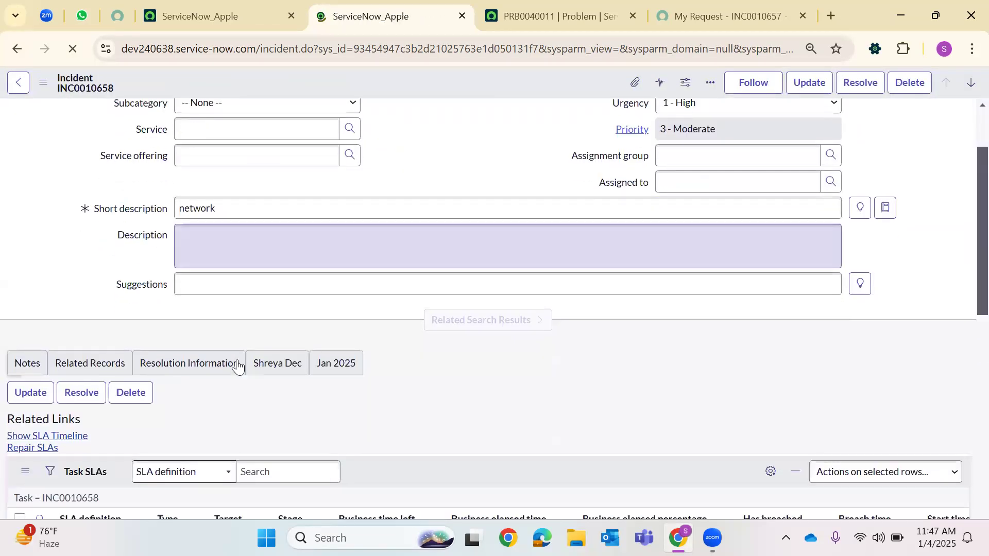
- Select the Priority 3 resolution (1 day) SLA name and view the Affected CIs and Impacted Services/CIs lists
{"action": "left_click_drag", "start_coordinate": [141, 474], "coordinate": [39, 488]}
{"action": "left_click", "coordinate": [146, 499]}
{"action": "triple_click", "coordinate": [81, 486]}
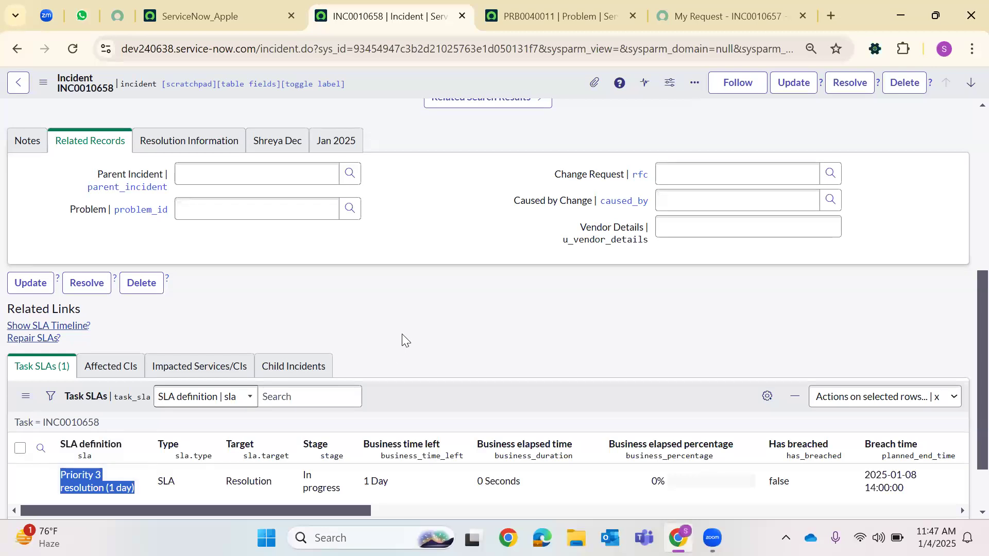
{"action": "left_click", "coordinate": [132, 371]}
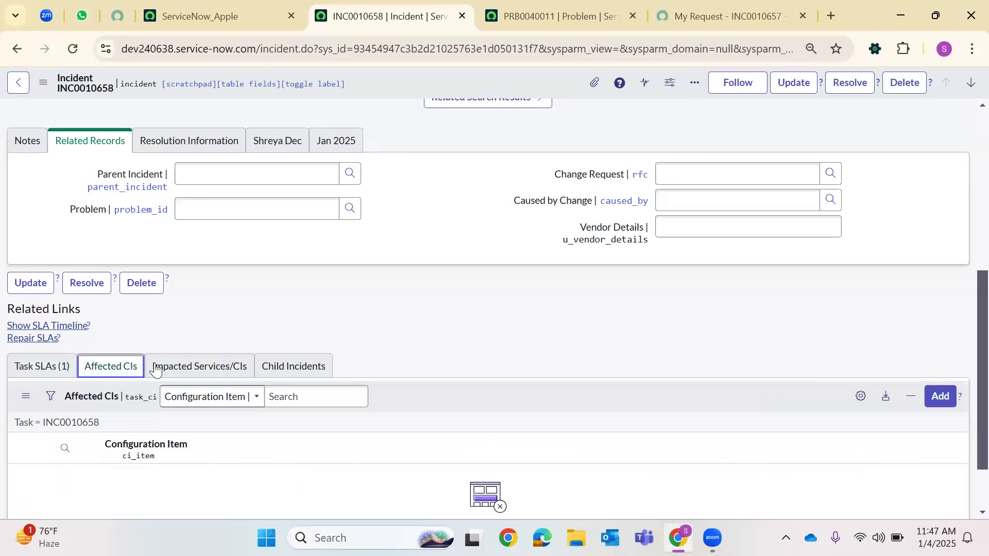
{"action": "left_click", "coordinate": [157, 368]}
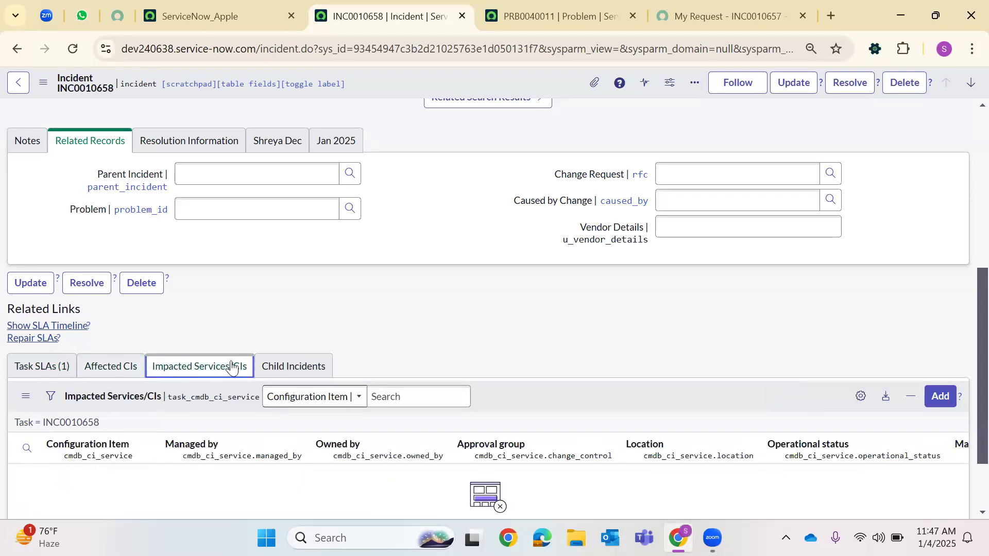
- Show the Child Incidents related list and scroll down to its empty records
{"action": "left_click", "coordinate": [293, 371]}
{"action": "scroll", "coordinate": [529, 286], "scroll_direction": "up", "scroll_amount": 6}
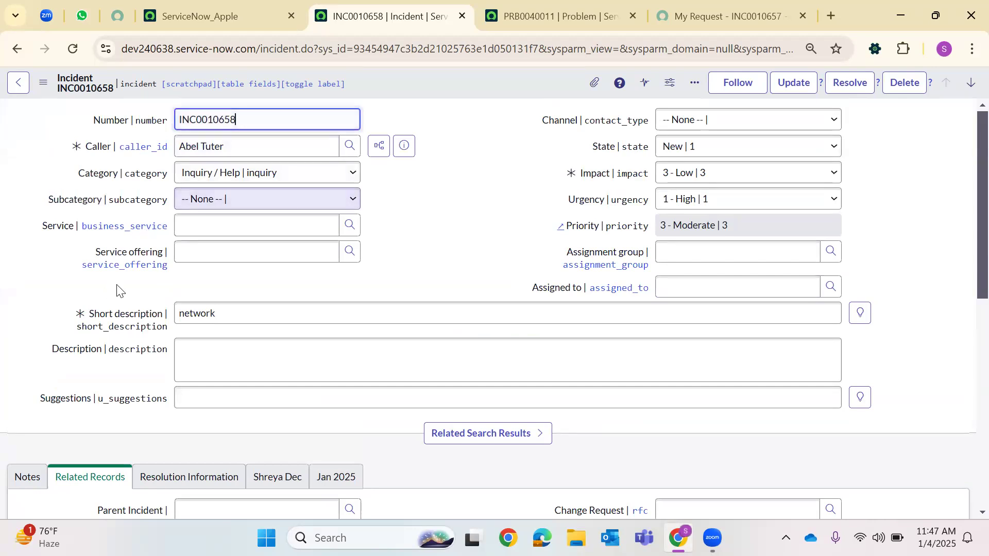
{"action": "double_click", "coordinate": [192, 315]}
{"action": "left_click", "coordinate": [208, 345]}
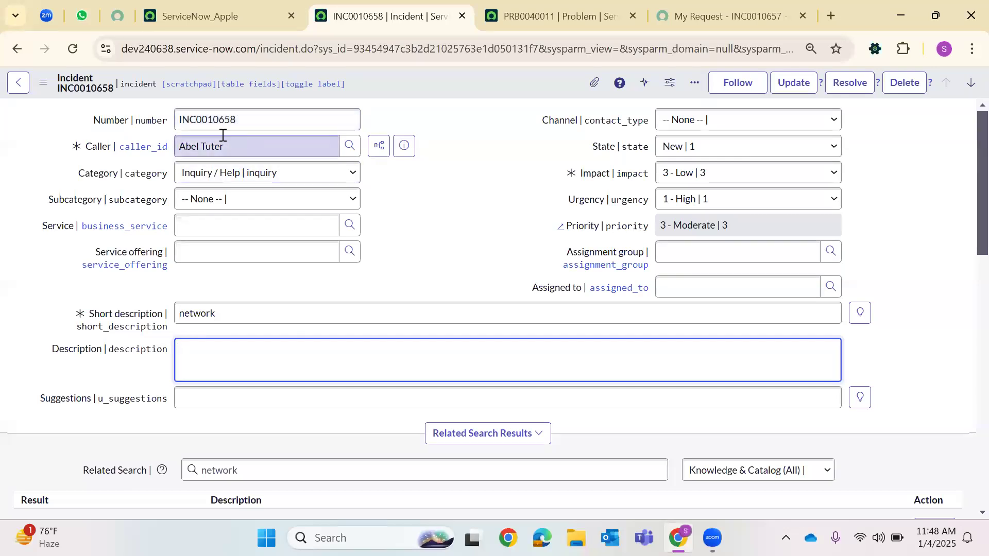
{"action": "scroll", "coordinate": [408, 256], "scroll_direction": "down", "scroll_amount": 6}
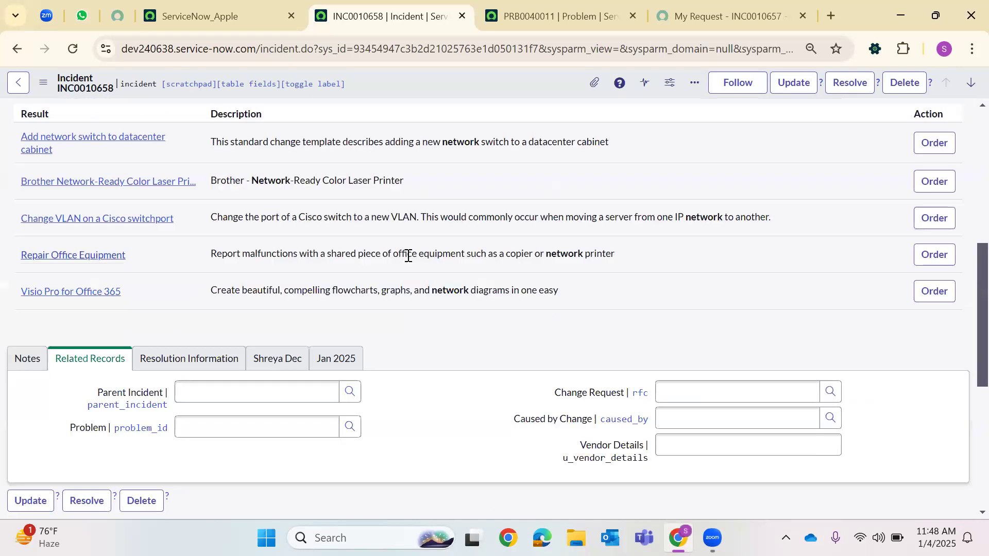
{"action": "scroll", "coordinate": [330, 362], "scroll_direction": "down", "scroll_amount": 4}
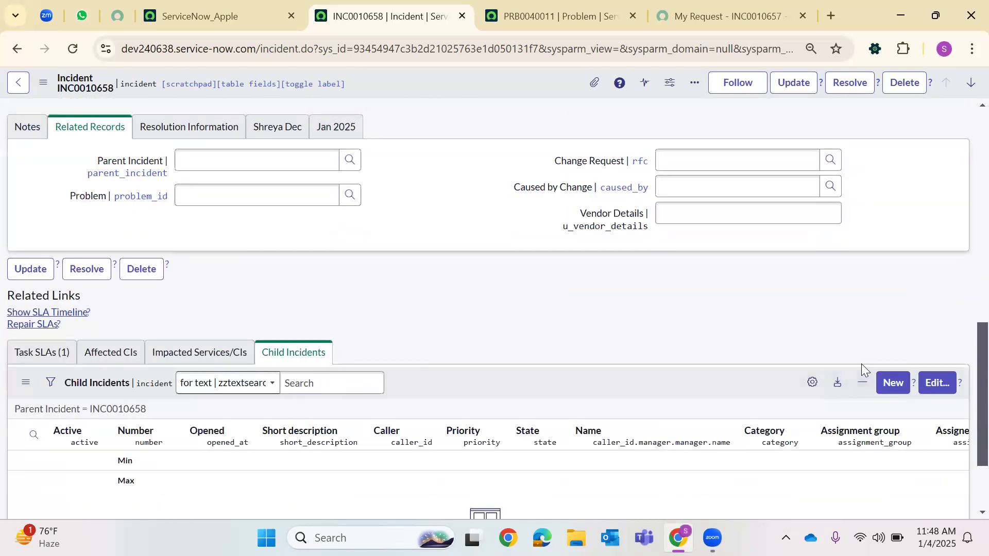
{"action": "scroll", "coordinate": [861, 366], "scroll_direction": "down", "scroll_amount": 2}
- Open the full incident list via incident.LIST and select incident number INC0010657
{"action": "left_click", "coordinate": [937, 267]}
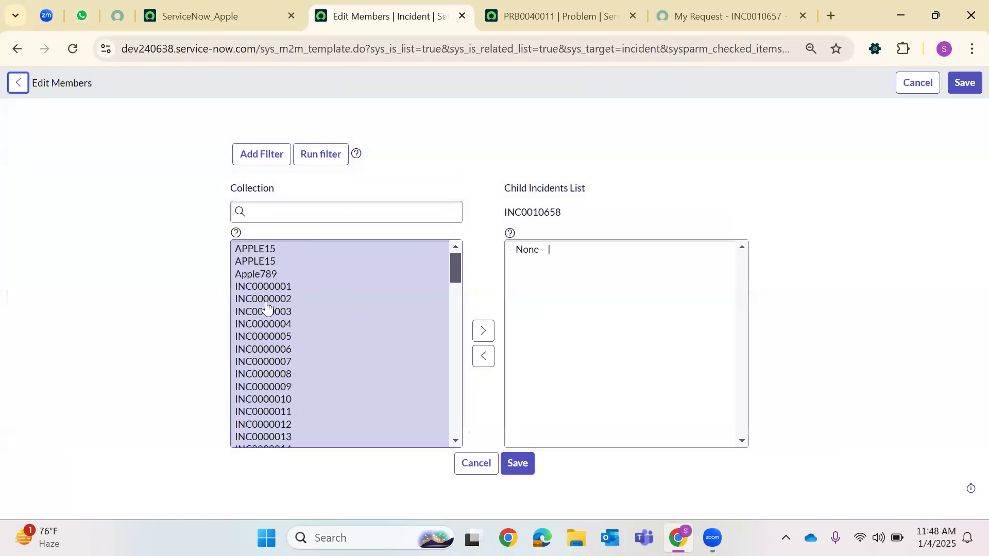
{"action": "left_click", "coordinate": [227, 17]}
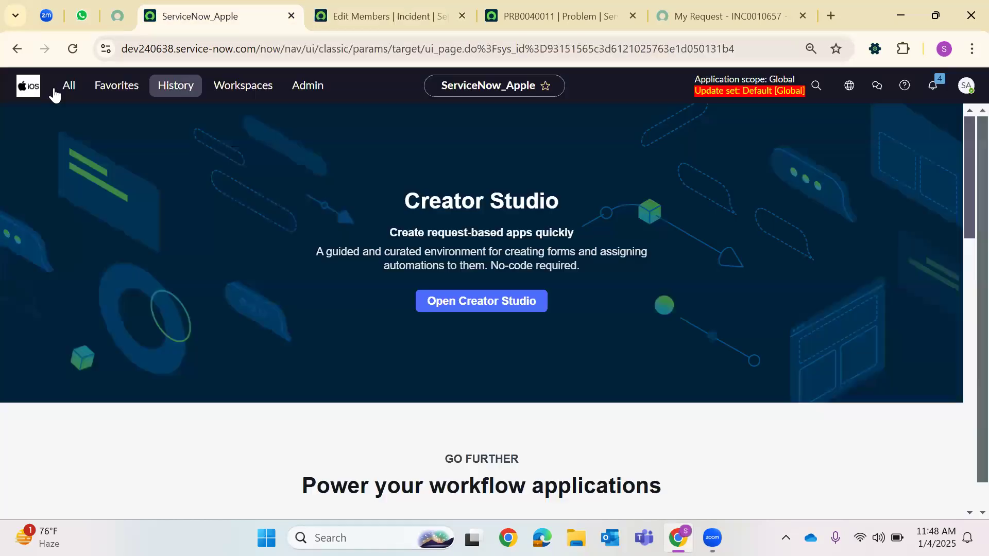
{"action": "key", "text": "BackSpace"}
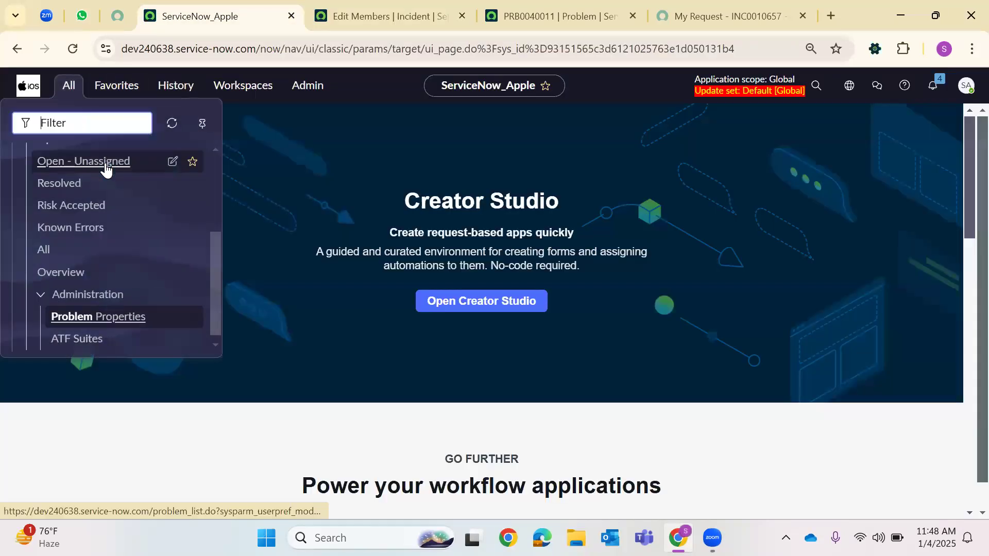
{"action": "type", "text": "incident.LIST"}
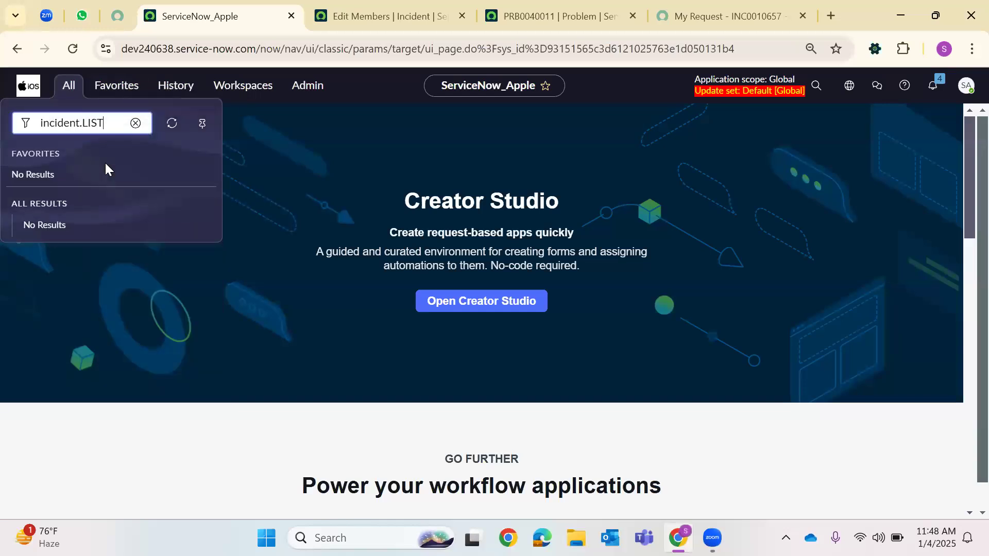
{"action": "key", "text": "Return"}
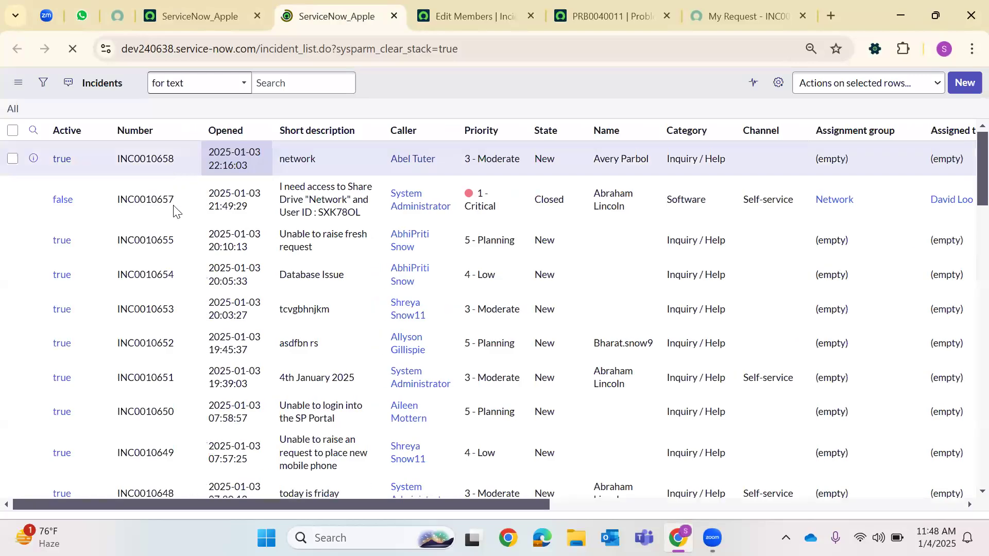
{"action": "left_click_drag", "start_coordinate": [178, 238], "coordinate": [116, 242]}
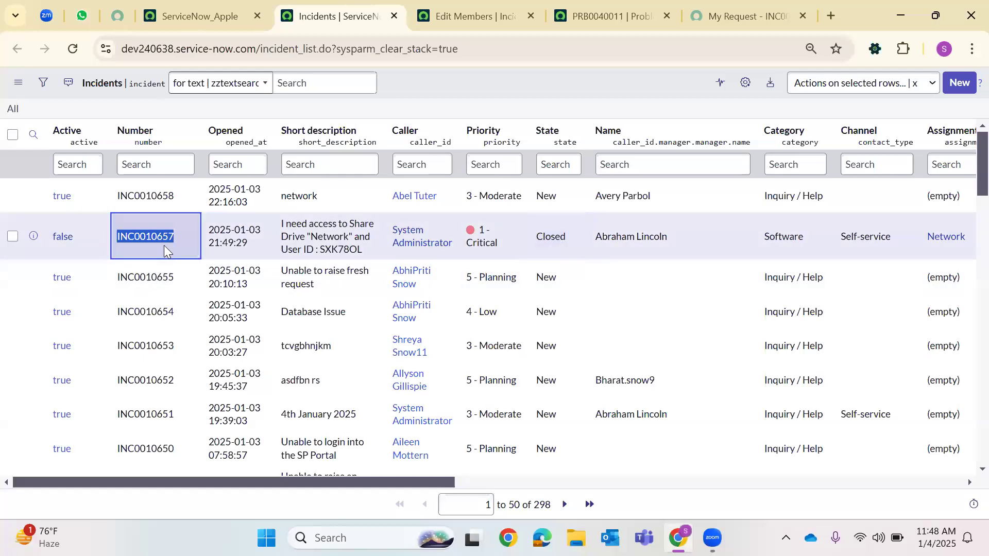
{"action": "left_click", "coordinate": [620, 6]}
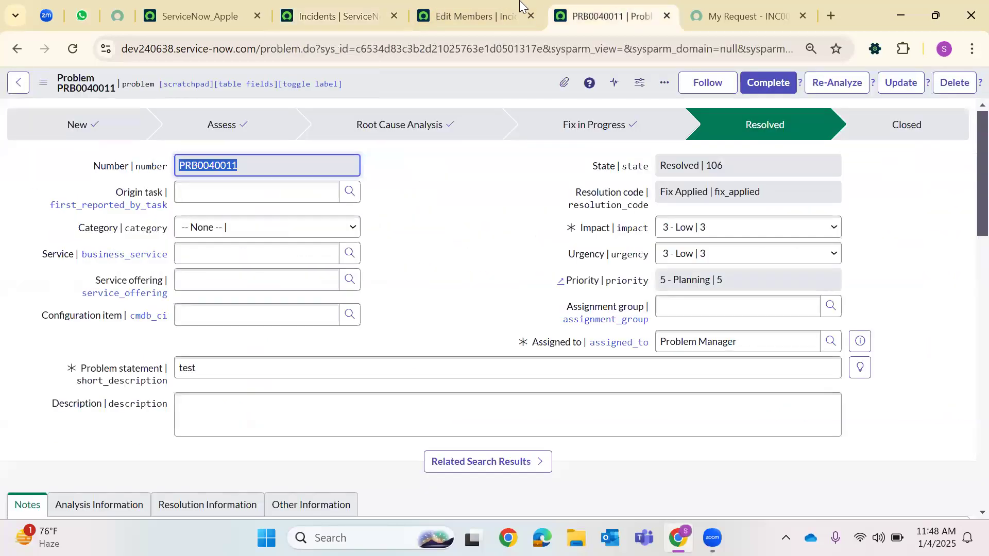
- Add INC0010657 to INC0010658's Child Incidents list, save, and check the list
{"action": "left_click", "coordinate": [520, 6]}
{"action": "left_click", "coordinate": [335, 249]}
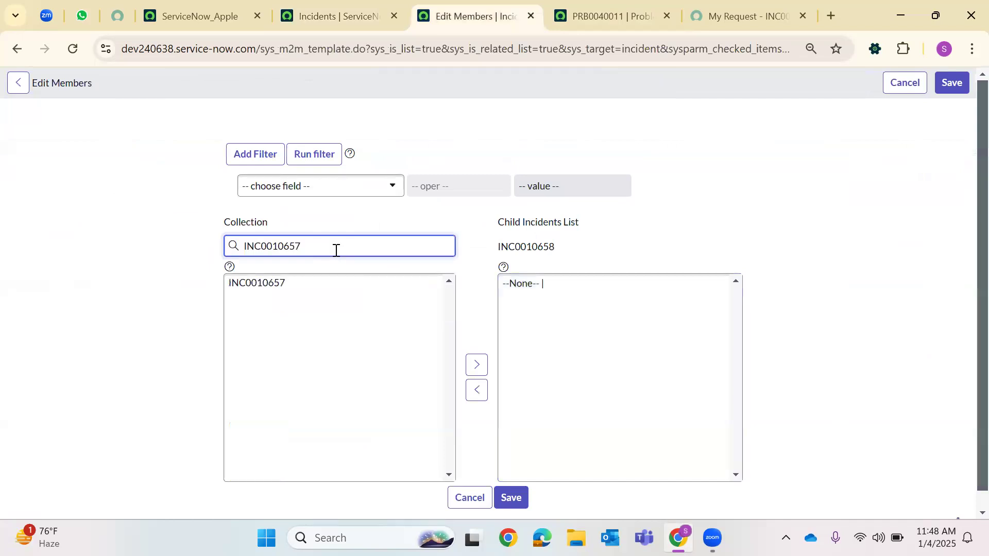
{"action": "left_click", "coordinate": [284, 283]}
{"action": "scroll", "coordinate": [462, 338], "scroll_direction": "down", "scroll_amount": 1}
{"action": "left_click", "coordinate": [476, 347]}
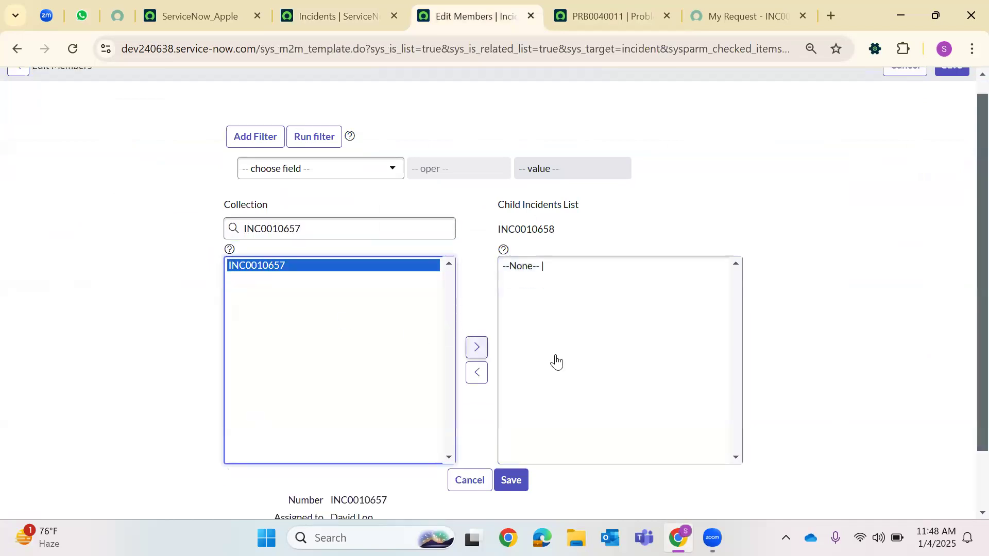
{"action": "scroll", "coordinate": [965, 137], "scroll_direction": "down", "scroll_amount": 2}
{"action": "left_click", "coordinate": [966, 82]}
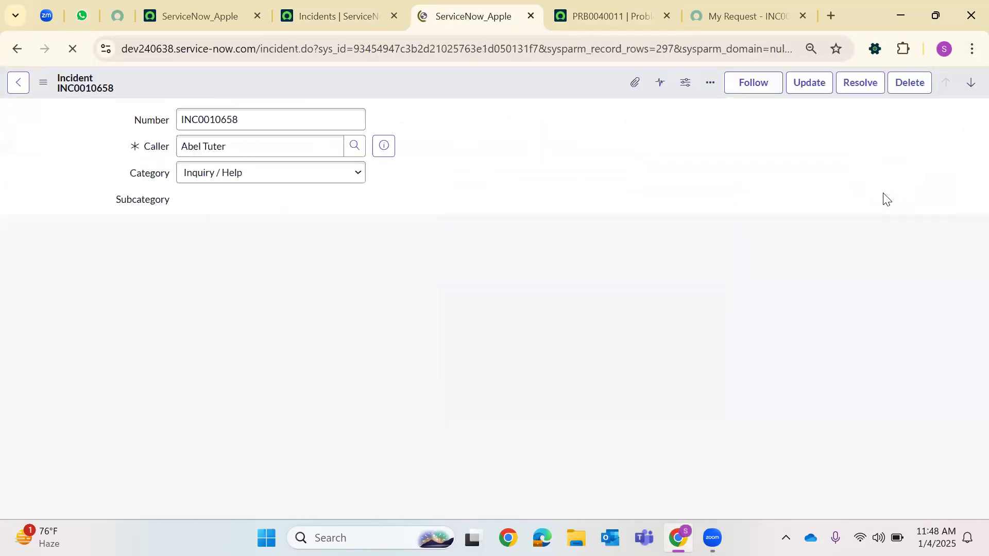
{"action": "scroll", "coordinate": [437, 251], "scroll_direction": "down", "scroll_amount": 5}
{"action": "scroll", "coordinate": [278, 353], "scroll_direction": "down", "scroll_amount": 10}
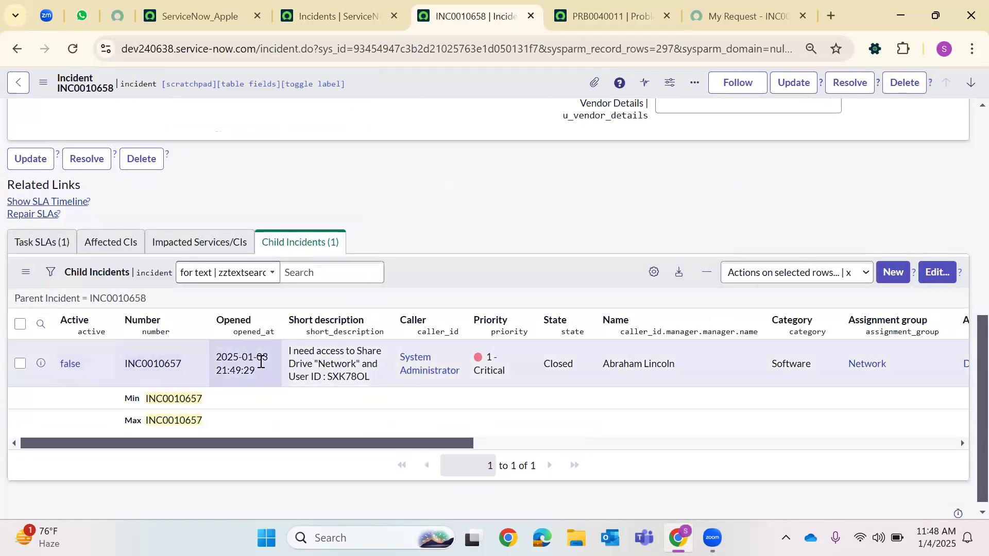
{"action": "scroll", "coordinate": [261, 361], "scroll_direction": "up", "scroll_amount": 10}
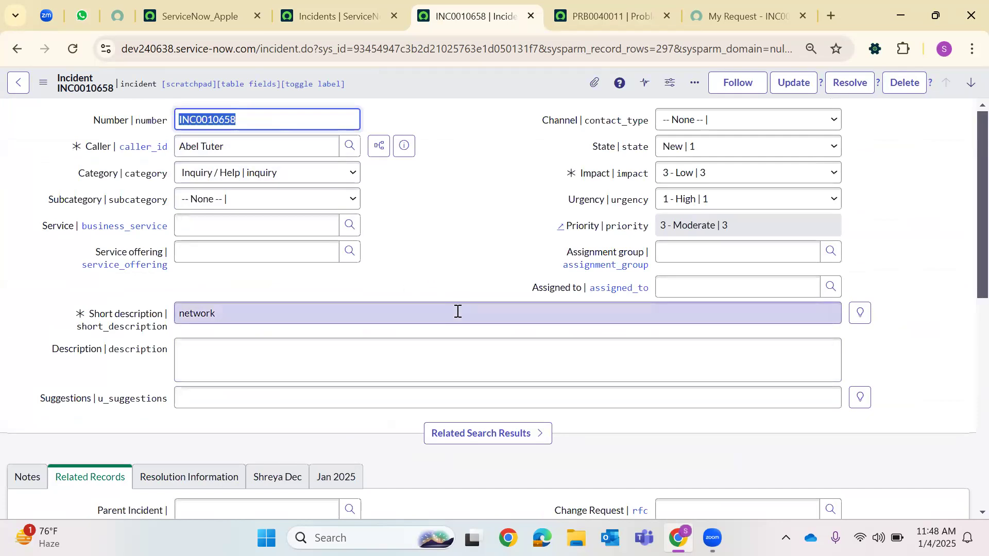
{"action": "scroll", "coordinate": [450, 299], "scroll_direction": "down", "scroll_amount": 10}
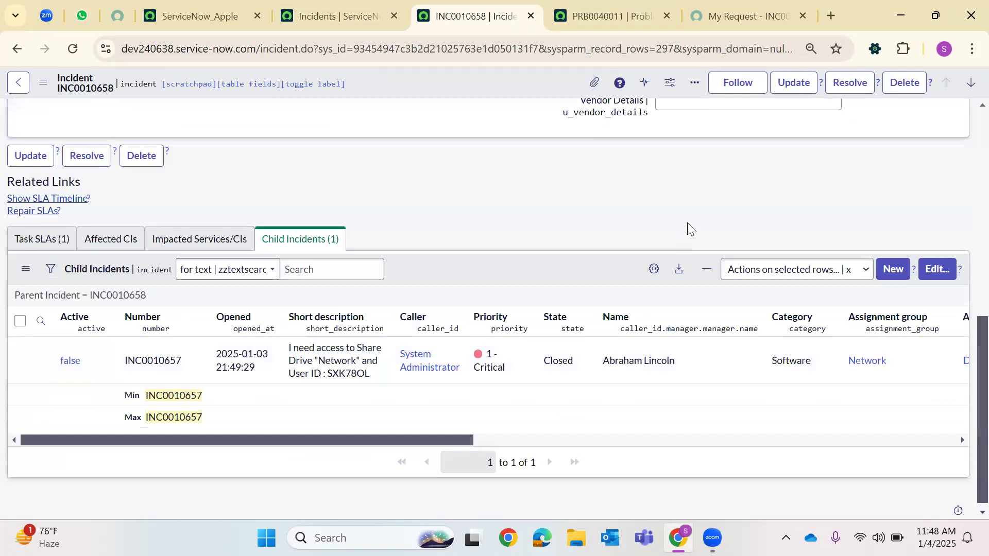
{"action": "scroll", "coordinate": [692, 221], "scroll_direction": "up", "scroll_amount": 8}
{"action": "scroll", "coordinate": [702, 239], "scroll_direction": "down", "scroll_amount": 5}
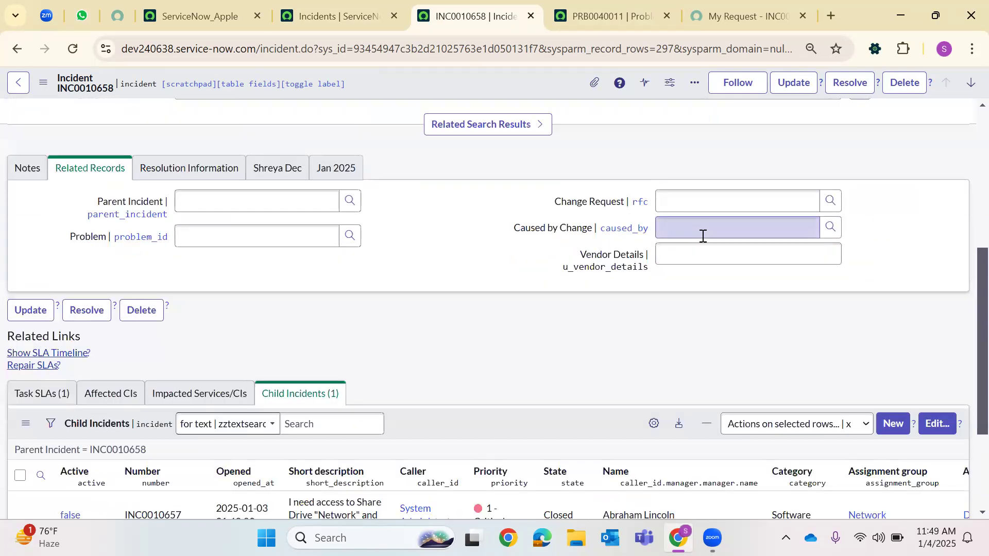
{"action": "scroll", "coordinate": [702, 236], "scroll_direction": "up", "scroll_amount": 5}
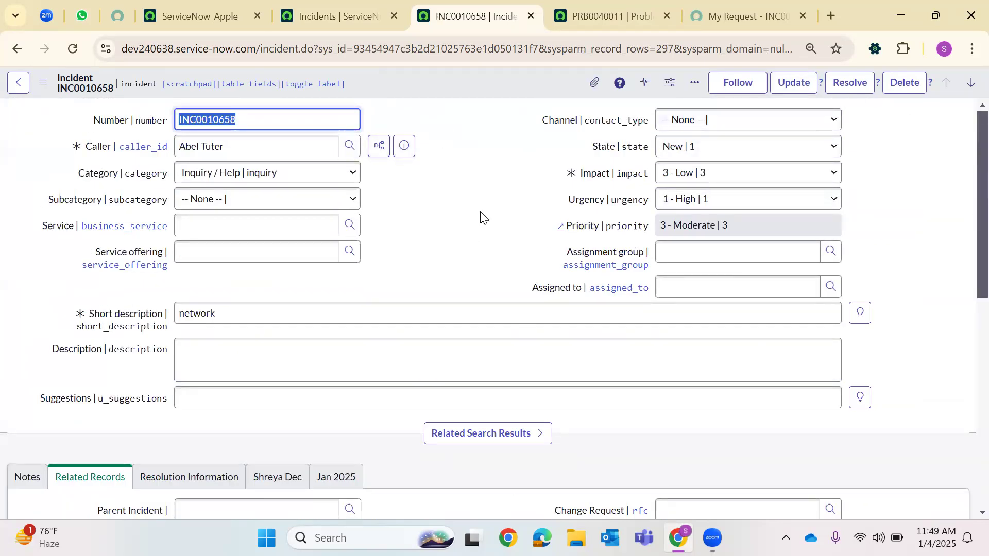
{"action": "left_click", "coordinate": [595, 84]}
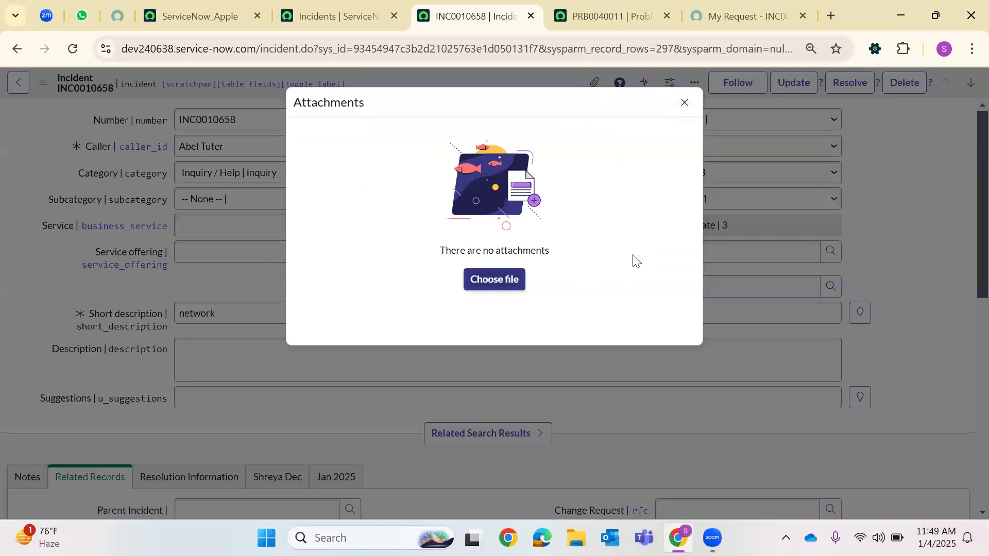
{"action": "left_click", "coordinate": [498, 279]}
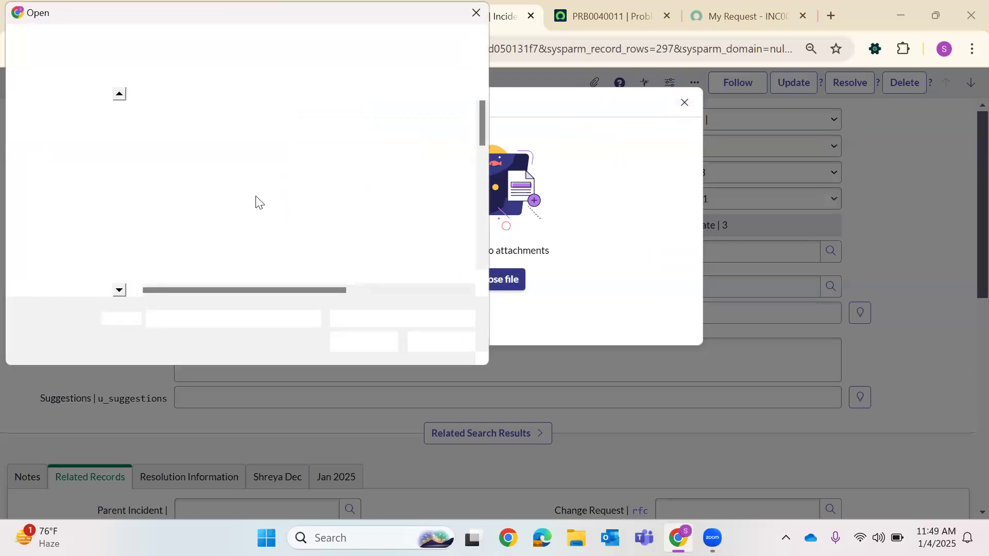
{"action": "left_click", "coordinate": [193, 150]}
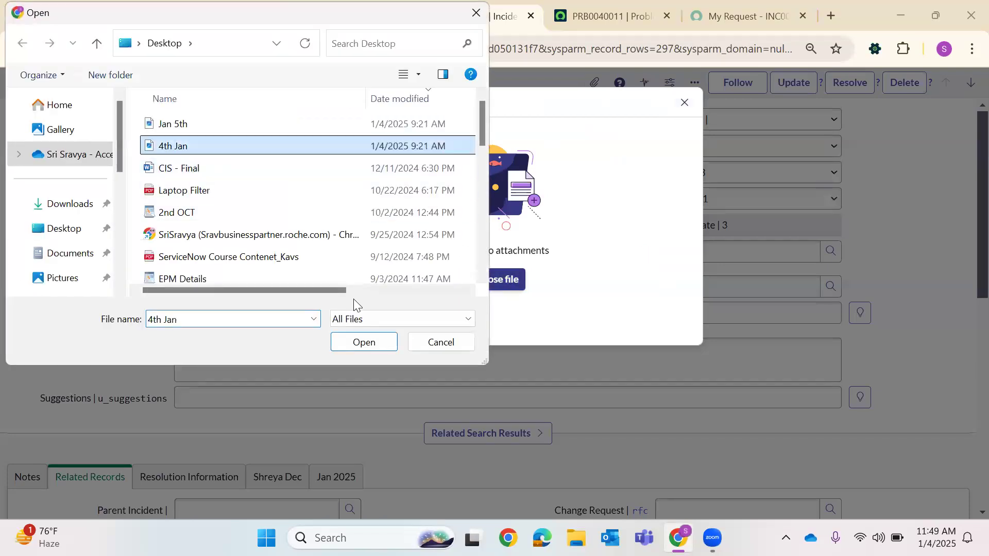
{"action": "left_click", "coordinate": [363, 342]}
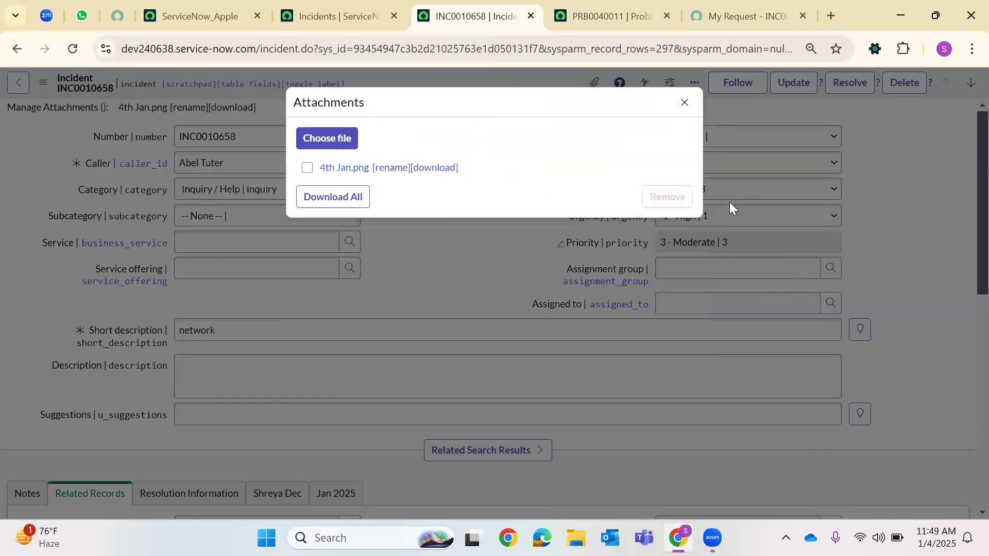
{"action": "left_click", "coordinate": [307, 168]}
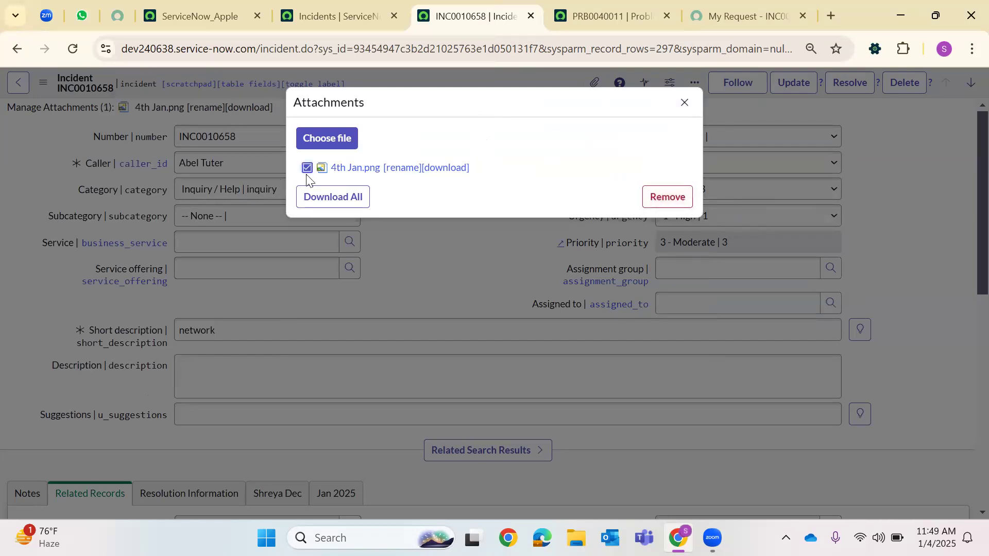
{"action": "left_click", "coordinate": [308, 167]}
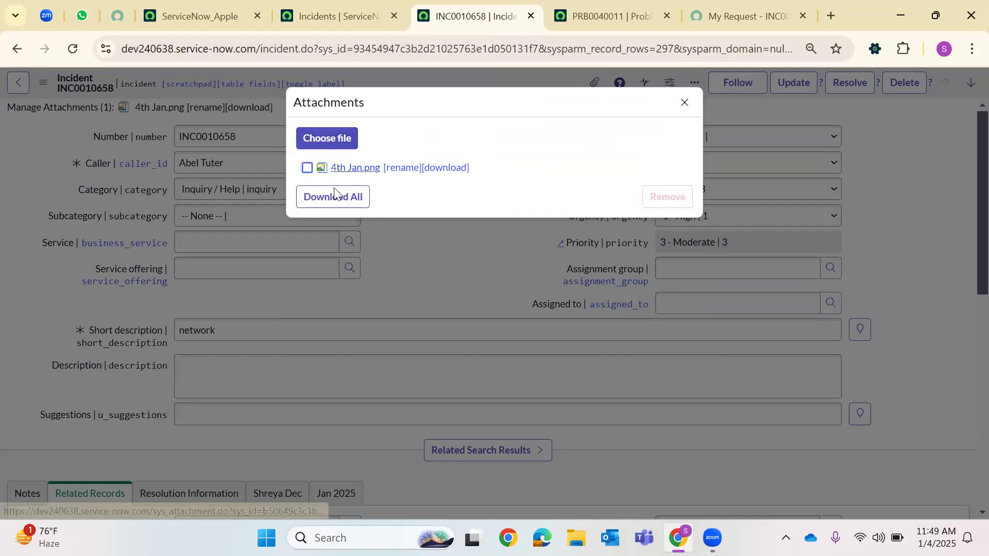
{"action": "left_click", "coordinate": [684, 105]}
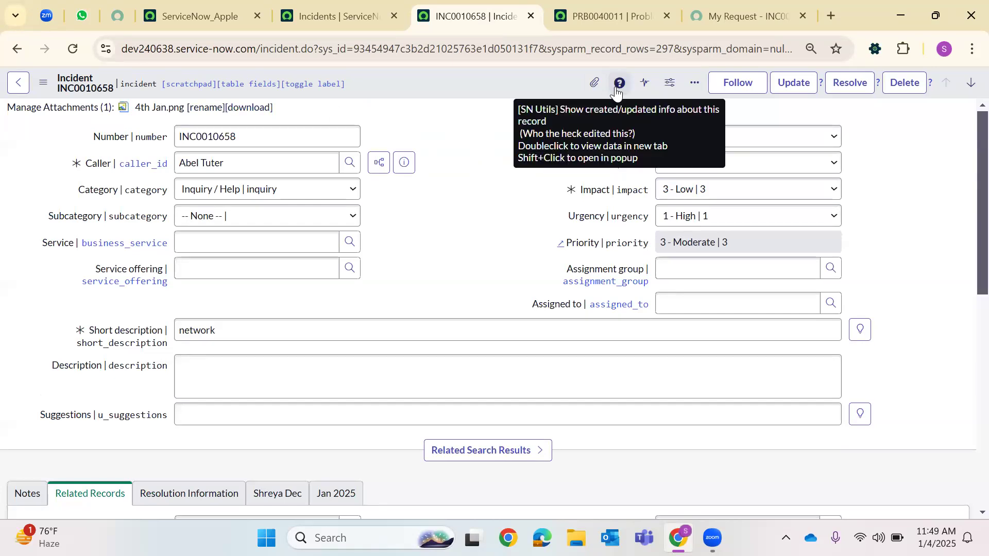
{"action": "left_click", "coordinate": [645, 84]}
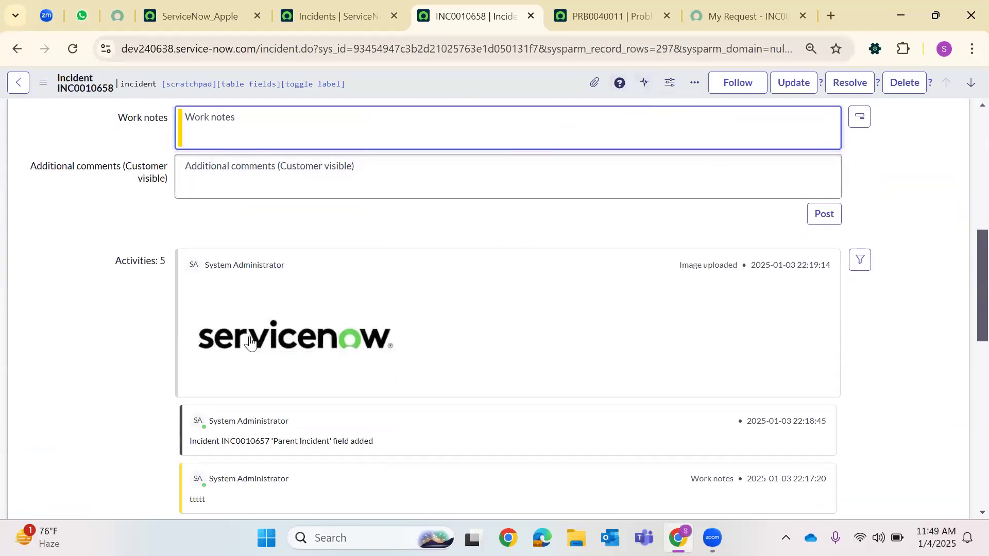
{"action": "scroll", "coordinate": [250, 340], "scroll_direction": "down", "scroll_amount": 7}
{"action": "scroll", "coordinate": [192, 335], "scroll_direction": "up", "scroll_amount": 5}
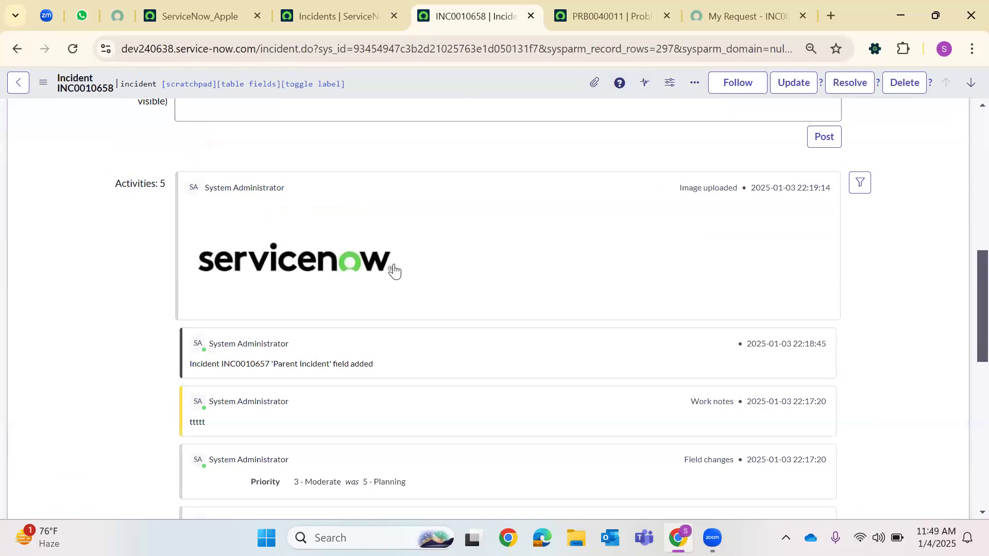
- Remove the Service and Service offering fields from the incident form
{"action": "left_click", "coordinate": [671, 86]}
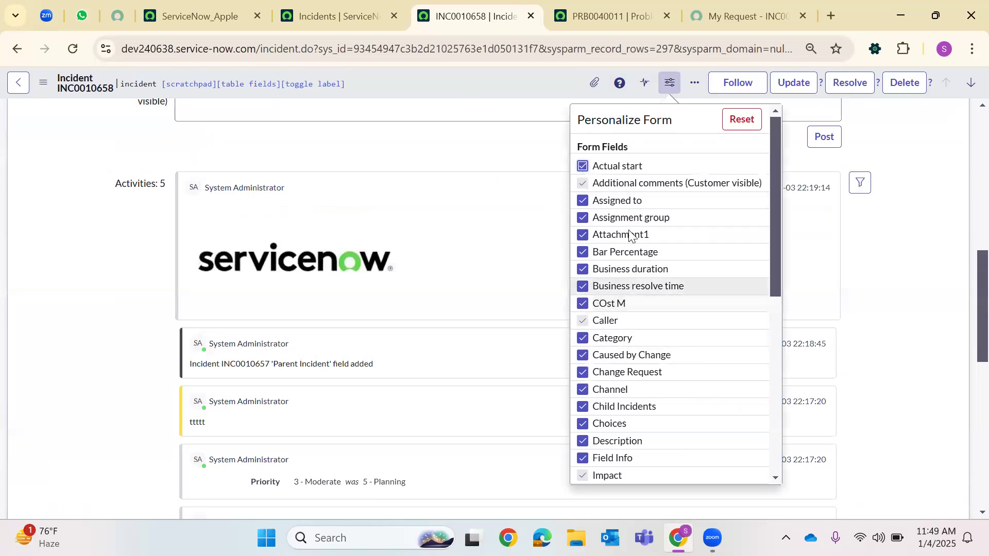
{"action": "scroll", "coordinate": [628, 238], "scroll_direction": "down", "scroll_amount": 1}
{"action": "scroll", "coordinate": [628, 238], "scroll_direction": "down", "scroll_amount": 6}
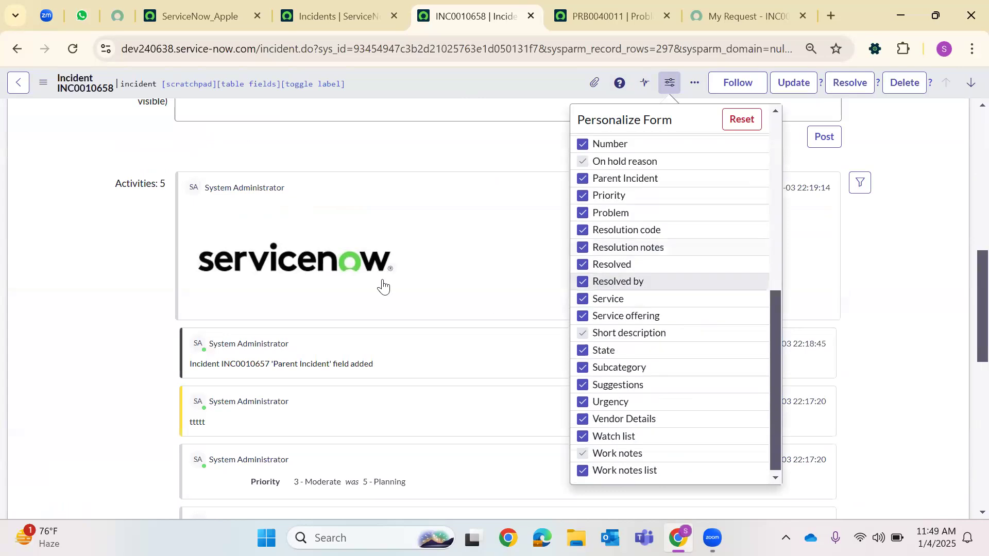
{"action": "scroll", "coordinate": [377, 222], "scroll_direction": "up", "scroll_amount": 5}
{"action": "scroll", "coordinate": [378, 221], "scroll_direction": "up", "scroll_amount": 3}
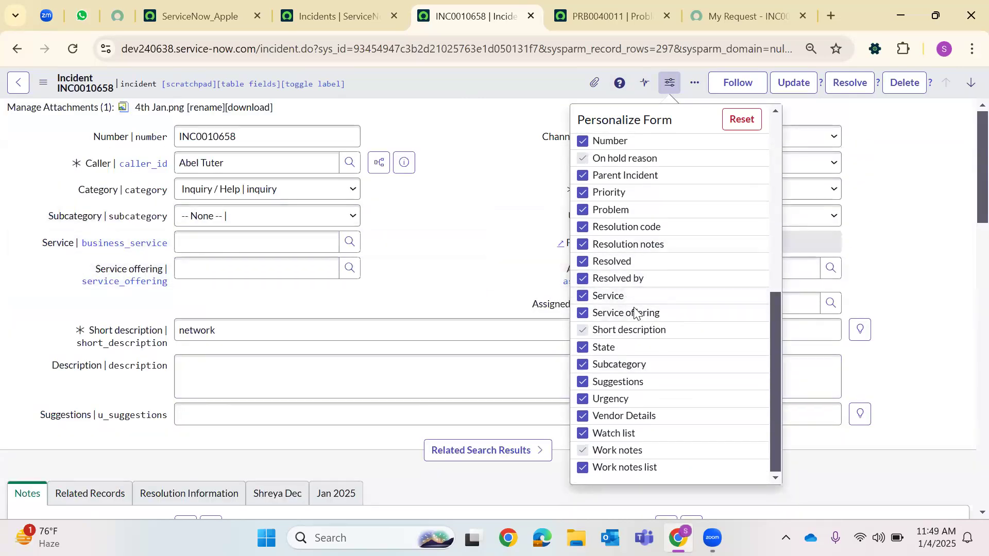
{"action": "left_click", "coordinate": [583, 296]}
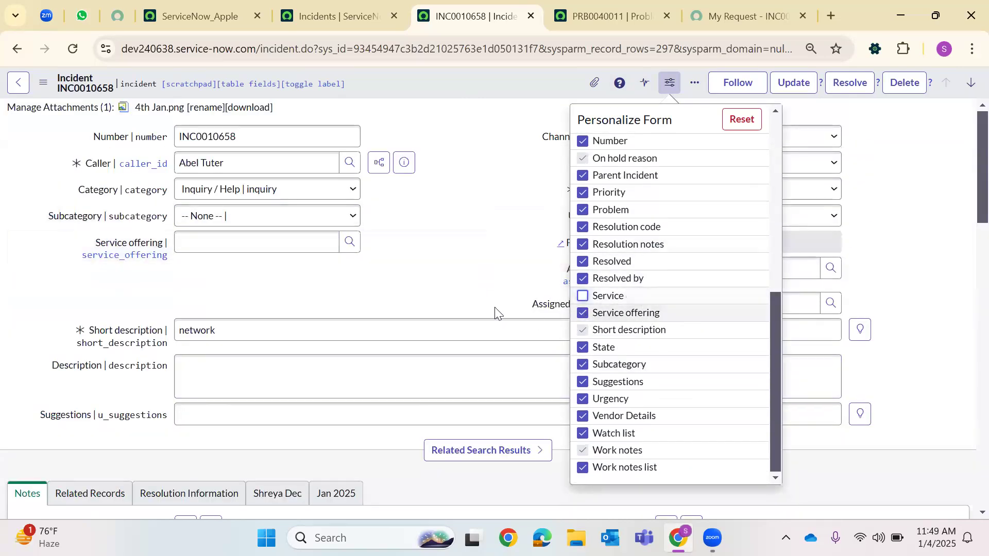
{"action": "left_click", "coordinate": [583, 312]}
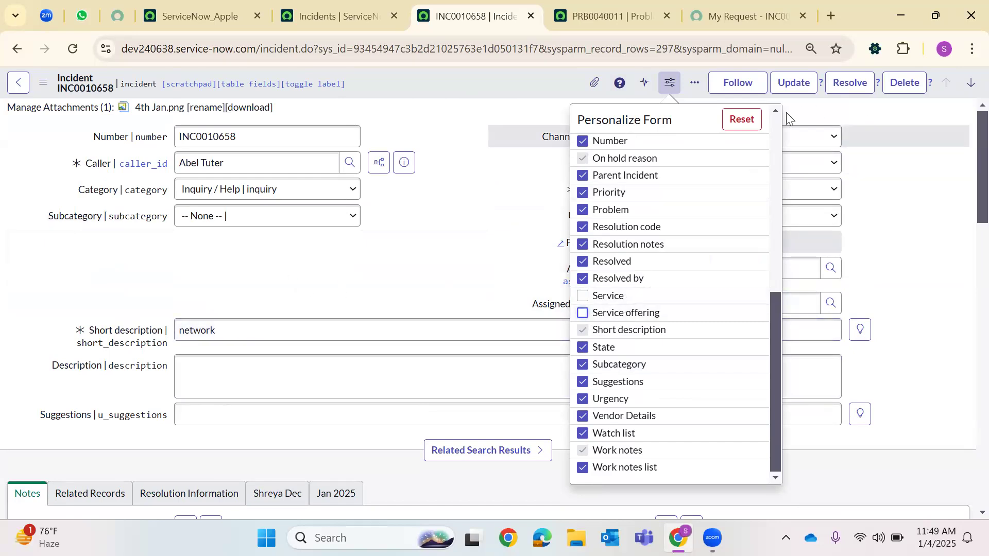
{"action": "left_click", "coordinate": [462, 223]}
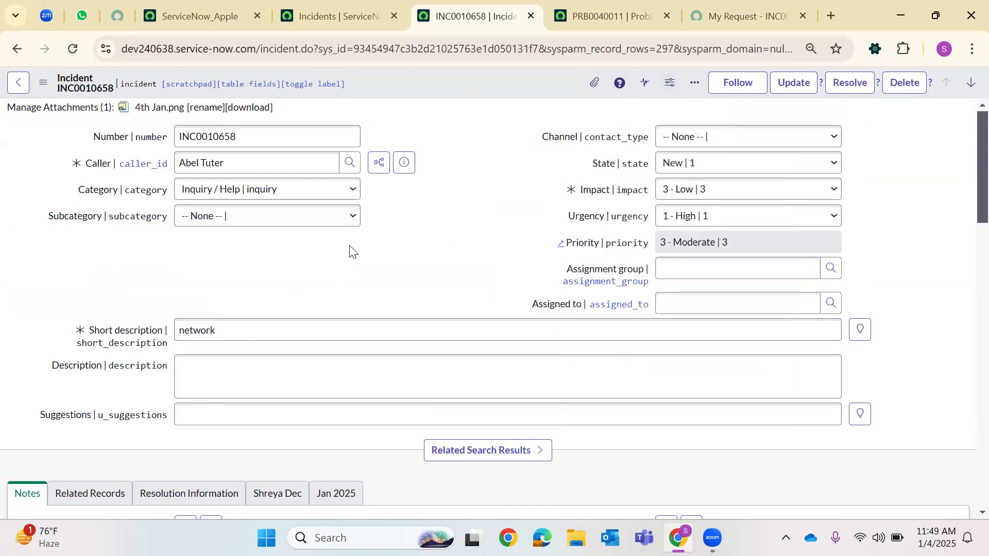
- Reset the form's field layout, reload the incident, and show field technical names beside labels
{"action": "left_click", "coordinate": [668, 83]}
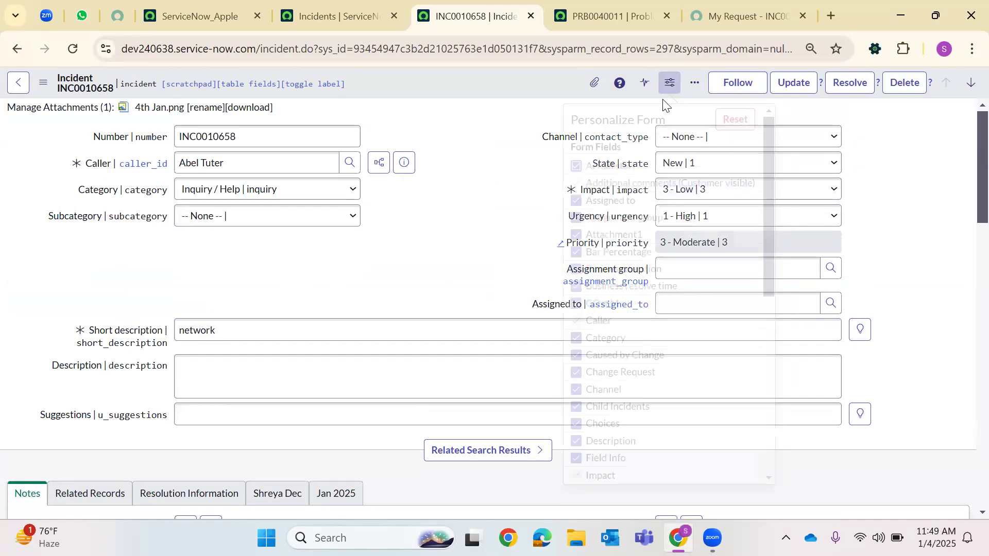
{"action": "left_click", "coordinate": [735, 120]}
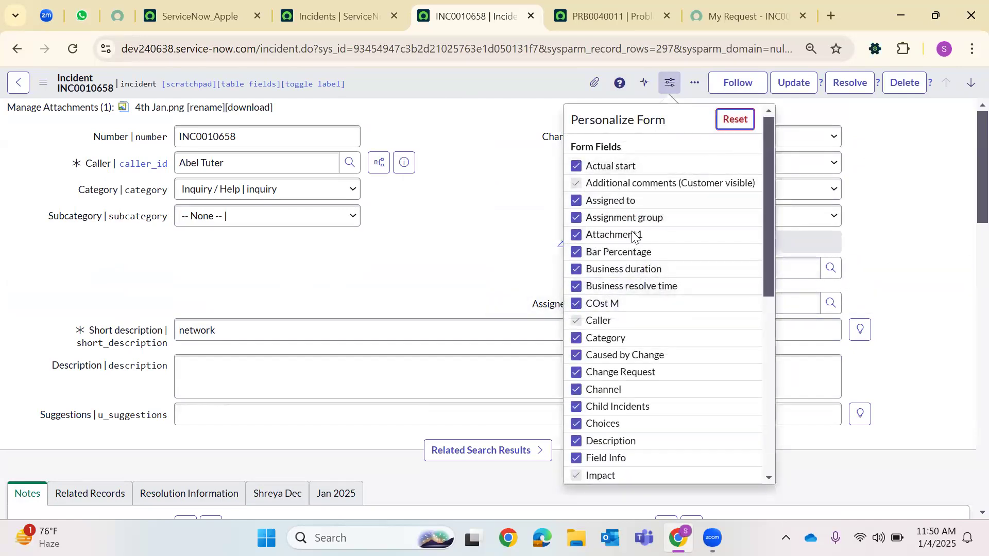
{"action": "scroll", "coordinate": [638, 268], "scroll_direction": "down", "scroll_amount": 10}
{"action": "left_click", "coordinate": [494, 261]}
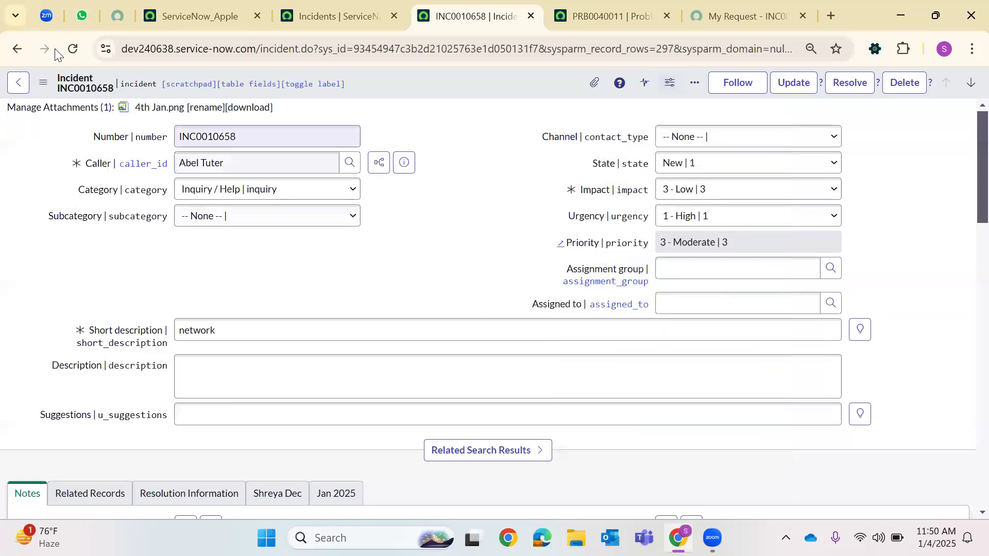
{"action": "left_click", "coordinate": [74, 51]}
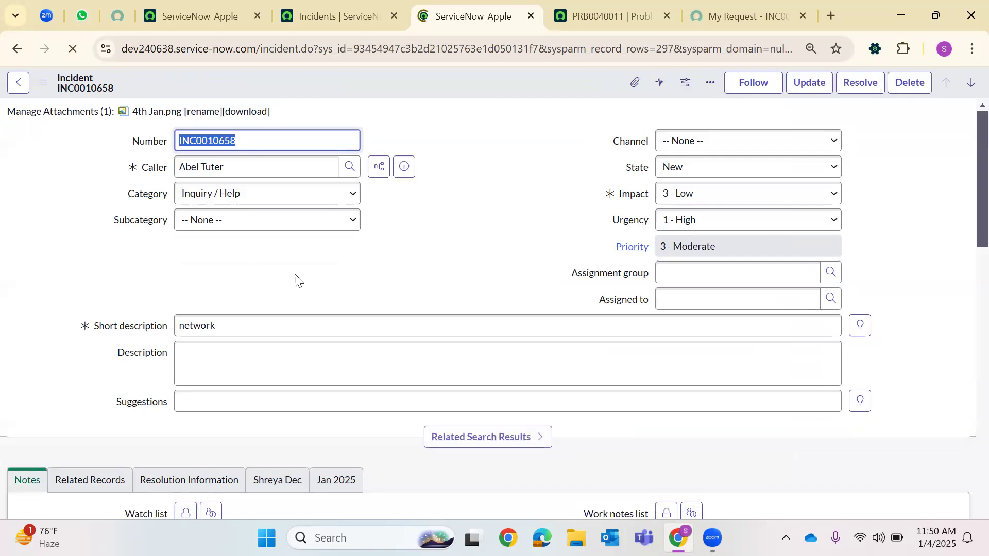
{"action": "double_click", "coordinate": [246, 260]}
- Put Service and Service offering back on the form and reload the incident
{"action": "left_click", "coordinate": [670, 84]}
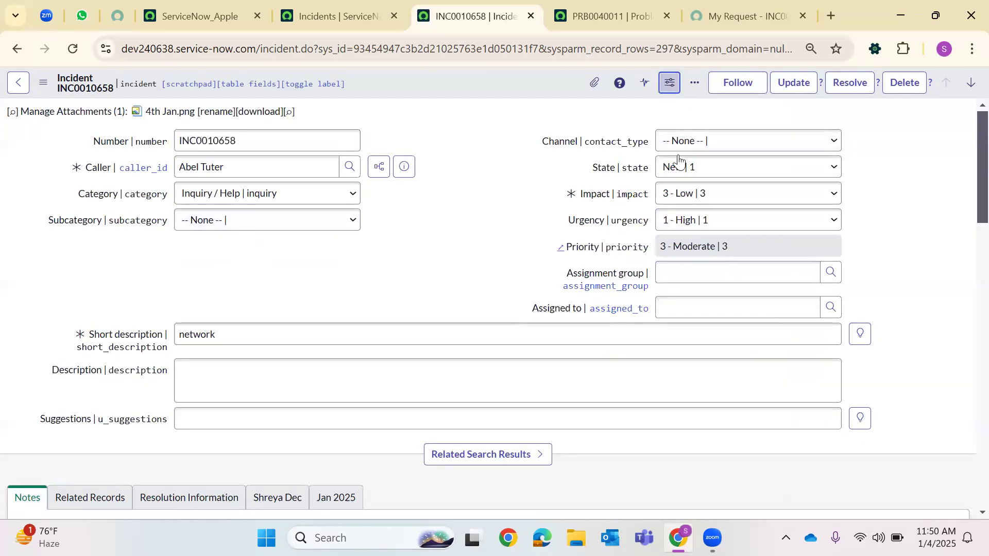
{"action": "scroll", "coordinate": [597, 363], "scroll_direction": "down", "scroll_amount": 5}
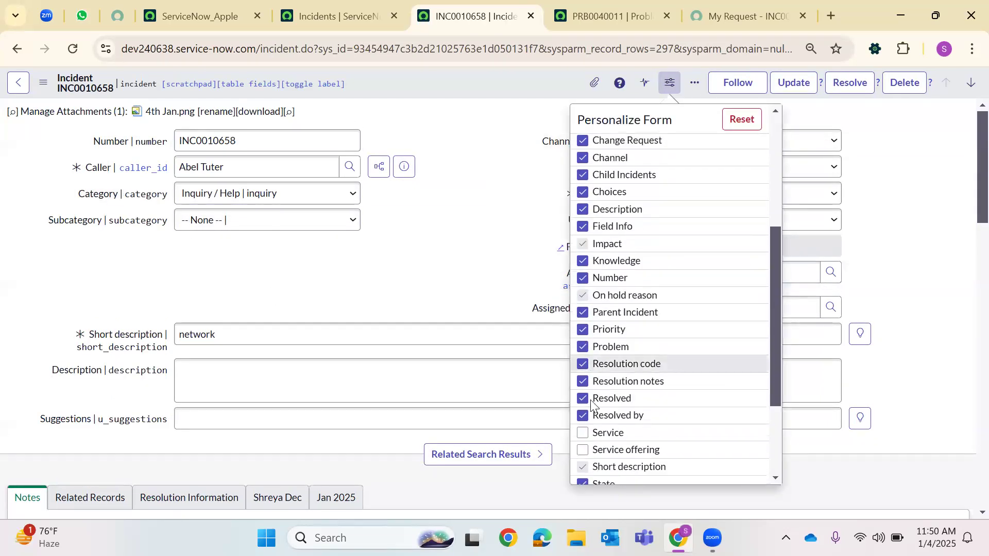
{"action": "left_click", "coordinate": [587, 355]}
{"action": "left_click", "coordinate": [585, 375]}
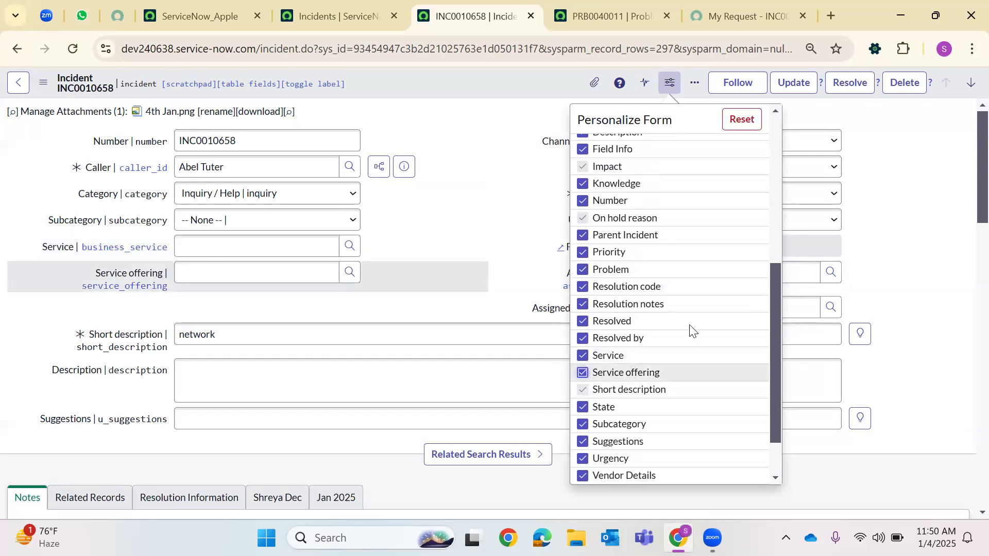
{"action": "scroll", "coordinate": [688, 329], "scroll_direction": "down", "scroll_amount": 3}
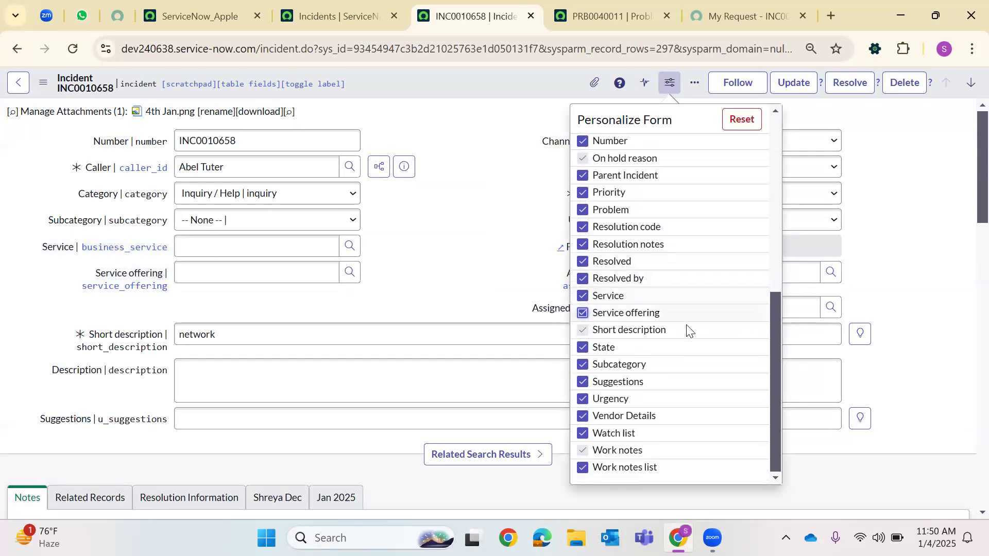
{"action": "left_click", "coordinate": [461, 94]}
{"action": "left_click", "coordinate": [73, 49]}
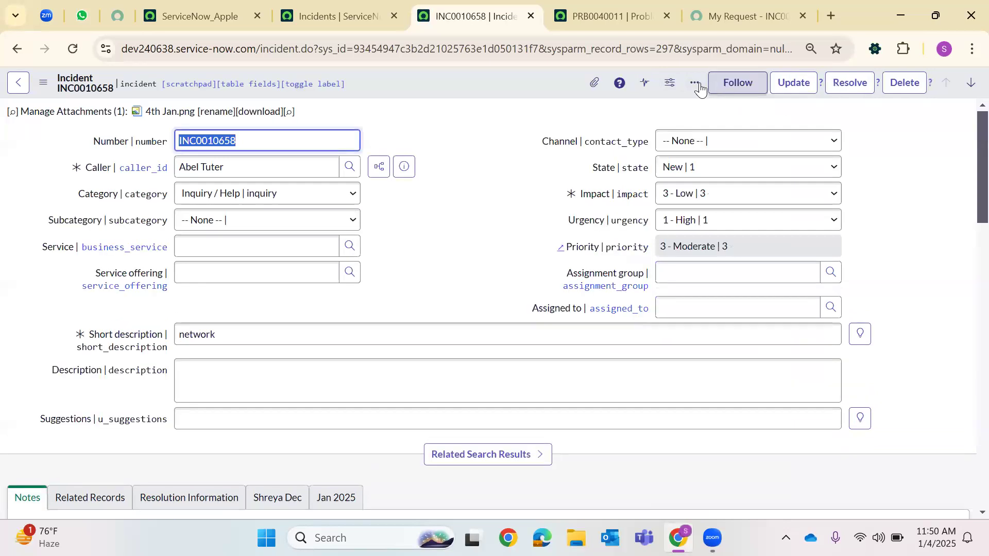
- Draft an email for INC0010658, review its Cc, Bcc and subject, then discard it
{"action": "left_click", "coordinate": [697, 85]}
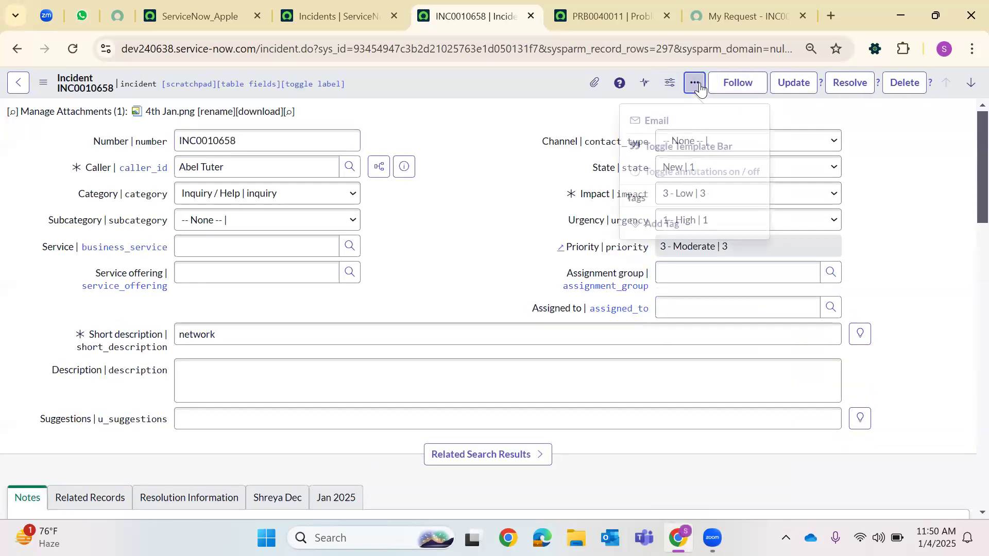
{"action": "left_click", "coordinate": [670, 124]}
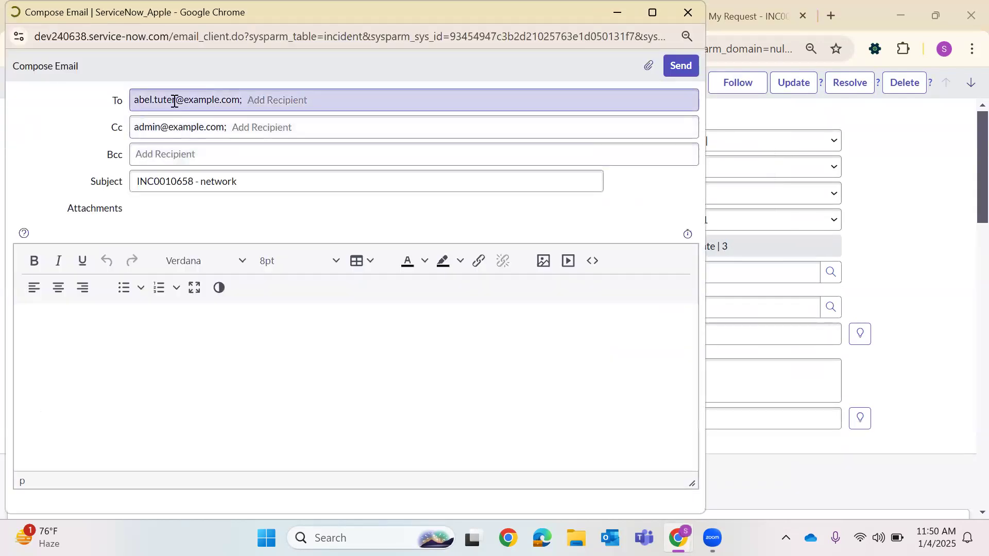
{"action": "double_click", "coordinate": [156, 132]}
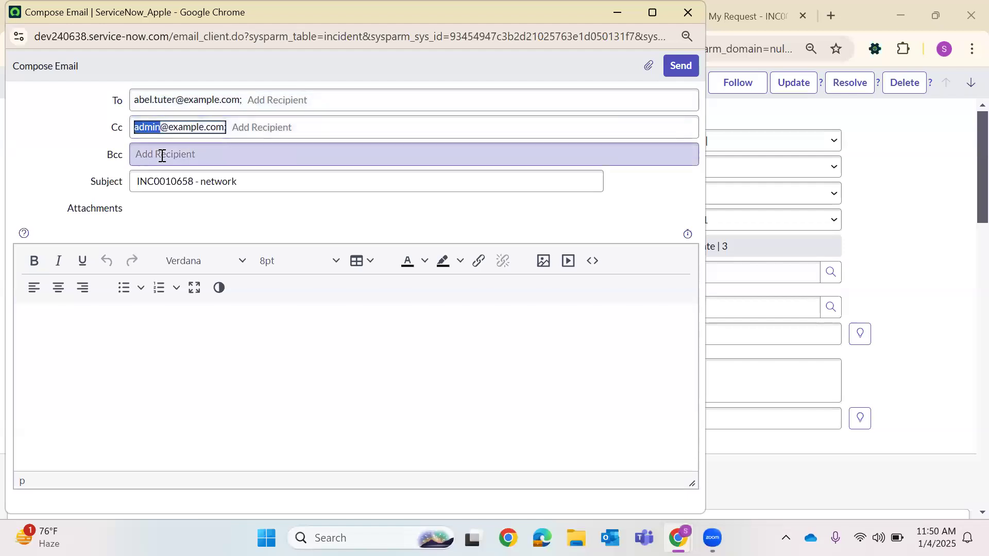
{"action": "left_click", "coordinate": [255, 157]}
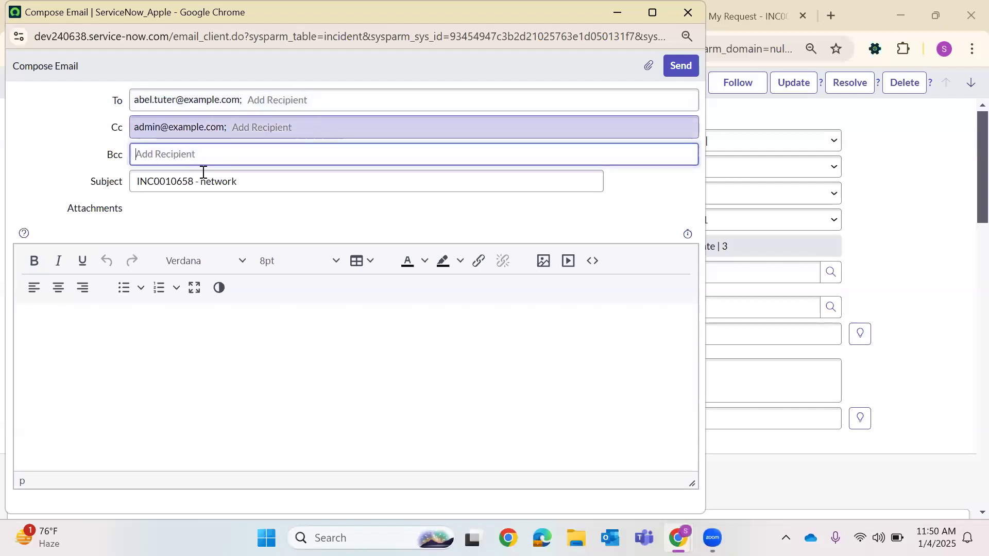
{"action": "left_click", "coordinate": [272, 181]}
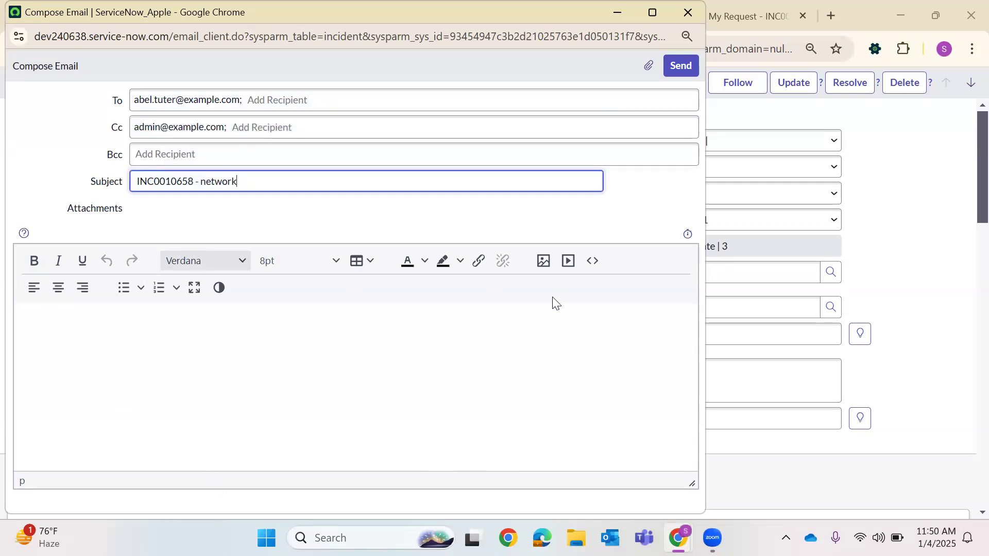
{"action": "left_click", "coordinate": [689, 9]}
{"action": "left_click", "coordinate": [694, 83]}
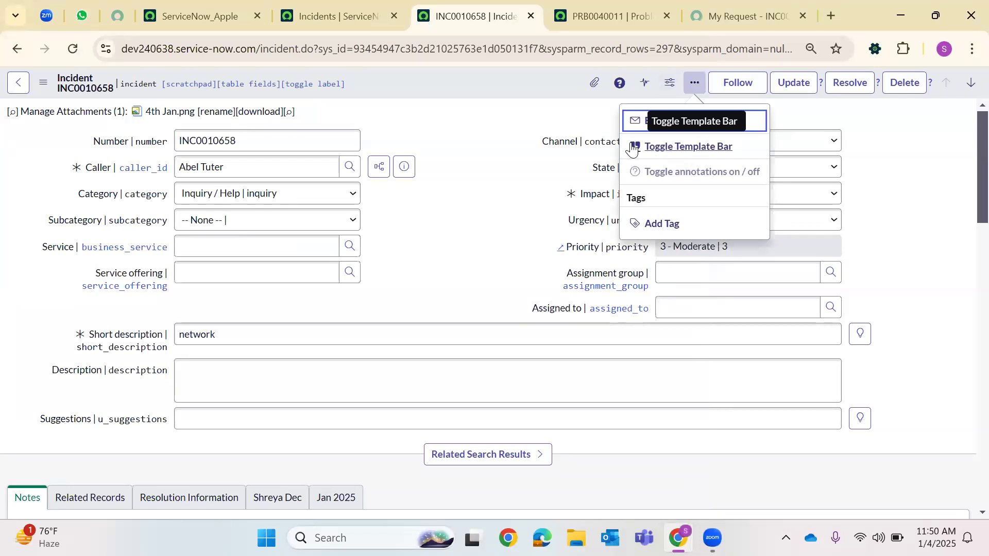
- Set Subcategory to Email, Impact to 1 - High and State to In Progress
{"action": "left_click", "coordinate": [225, 220]}
{"action": "left_click", "coordinate": [205, 278]}
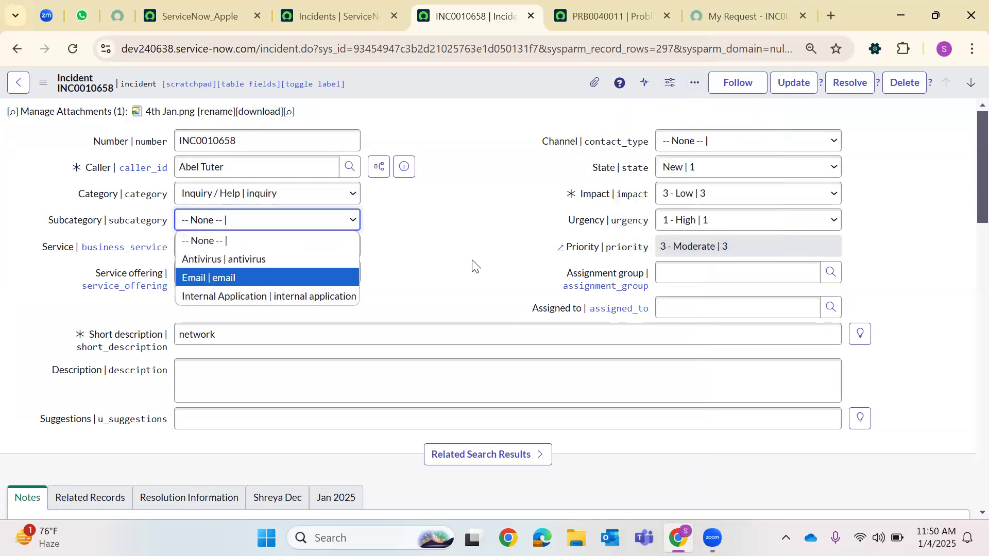
{"action": "left_click", "coordinate": [605, 200]}
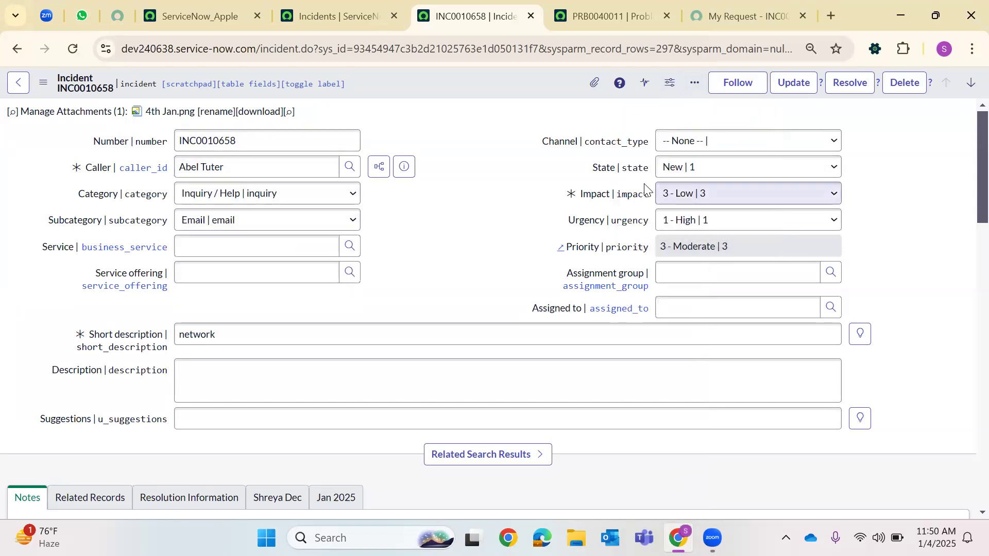
{"action": "left_click", "coordinate": [682, 203]}
{"action": "left_click", "coordinate": [680, 230]}
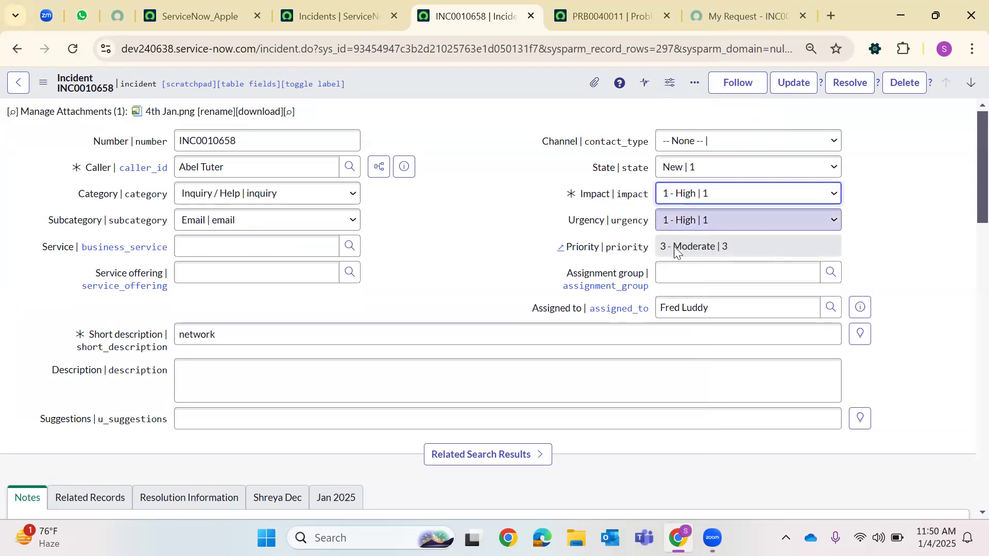
{"action": "left_click", "coordinate": [689, 170]}
{"action": "left_click", "coordinate": [690, 205]}
- Enter 'Unable to access network drive' as the incident description
{"action": "left_click", "coordinate": [220, 358]}
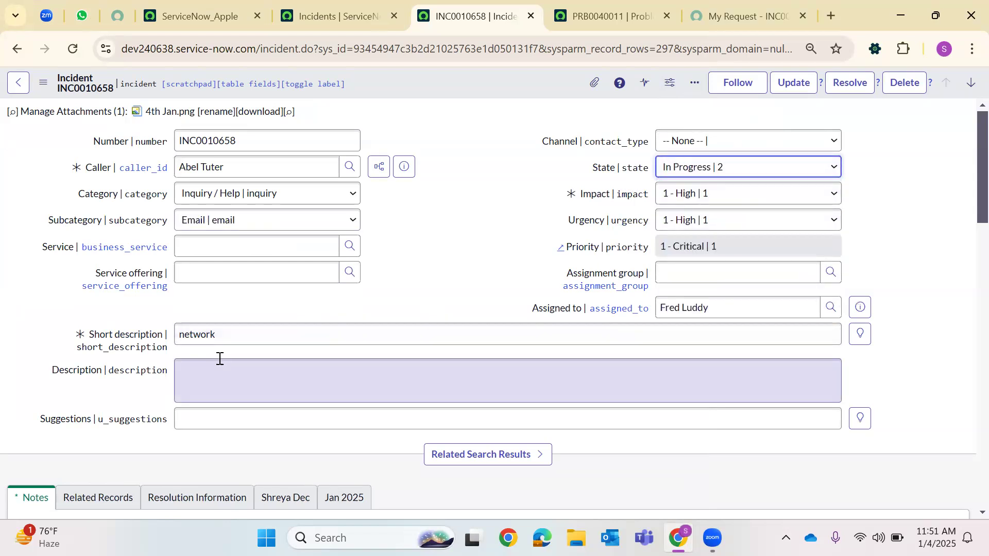
{"action": "left_click", "coordinate": [219, 383]}
{"action": "type", "text": "Unable to a"}
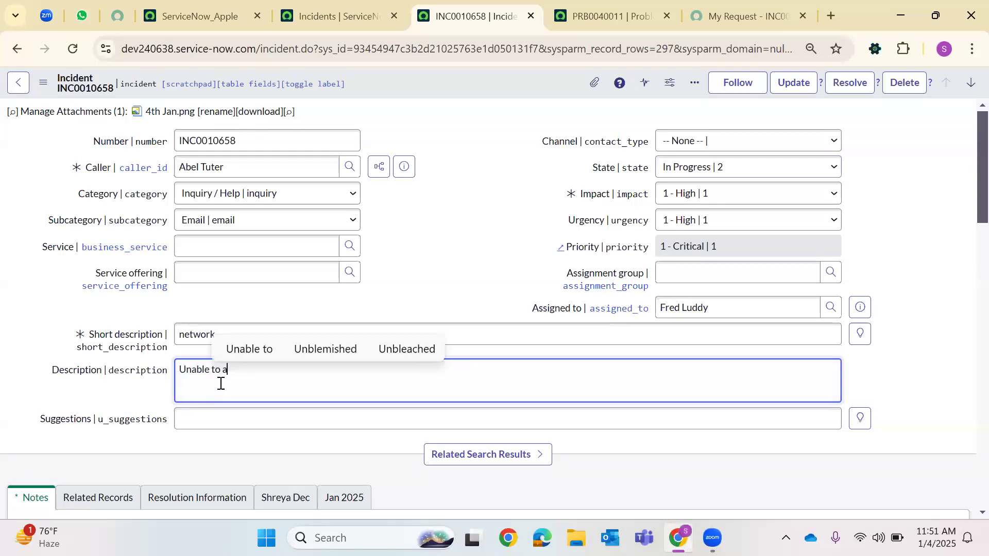
{"action": "type", "text": "ccess networ"}
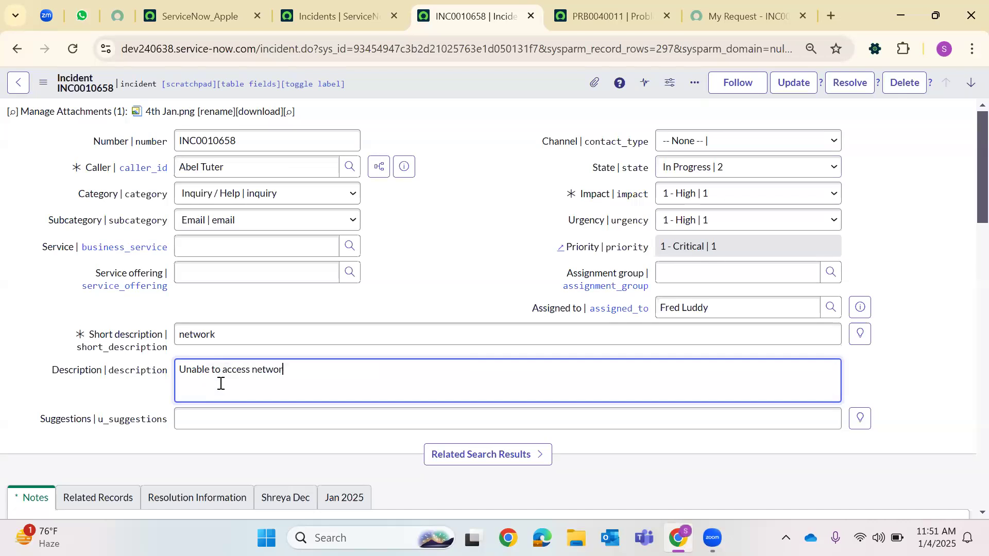
{"action": "type", "text": "k drive"}
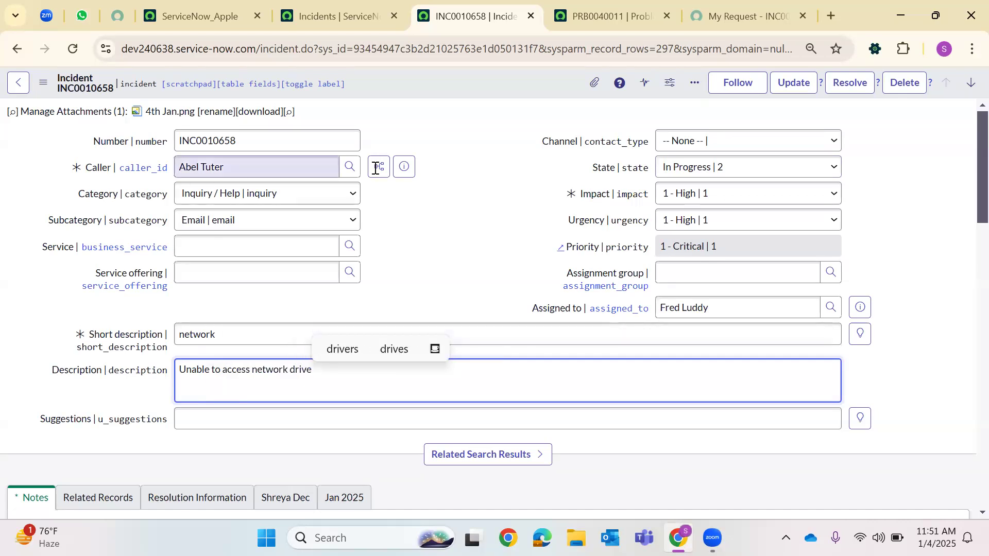
{"action": "left_click", "coordinate": [505, 231]}
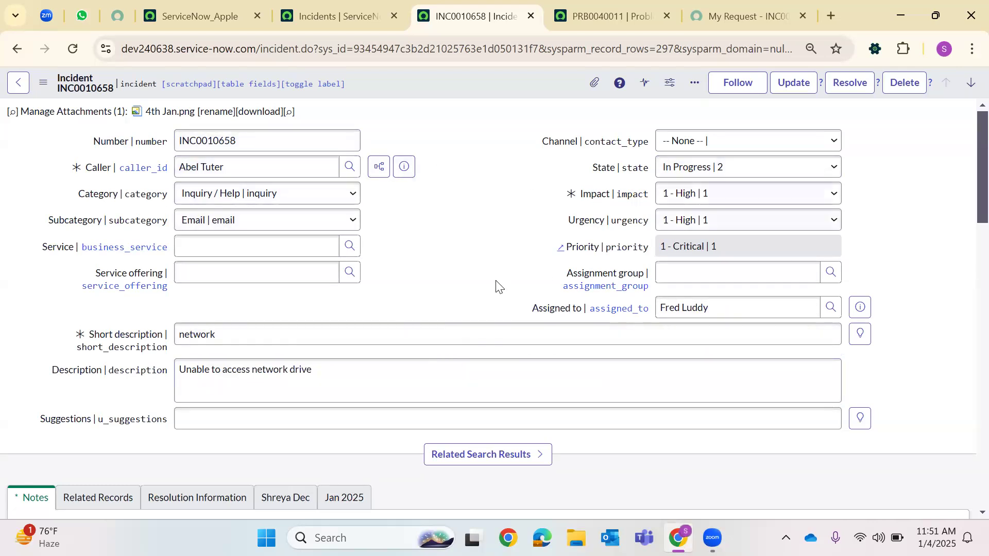
- Show the template bar on INC0010658 and start a new template from it
{"action": "left_click", "coordinate": [695, 84]}
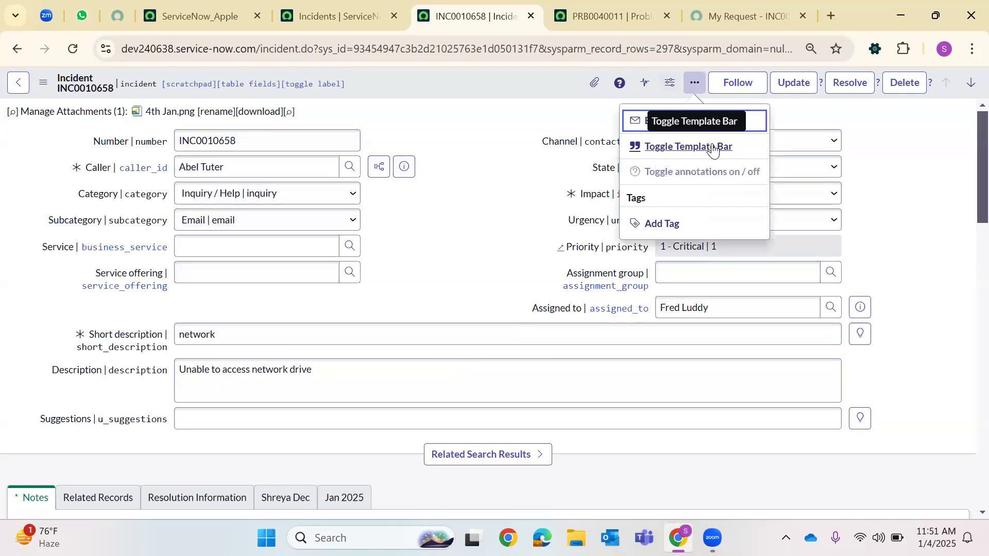
{"action": "left_click", "coordinate": [685, 146]}
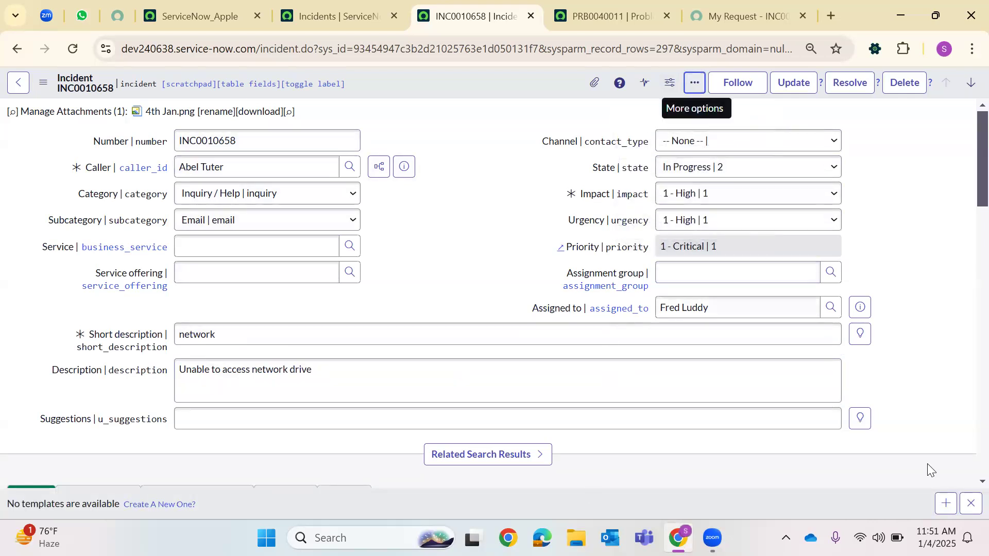
{"action": "left_click", "coordinate": [696, 84]}
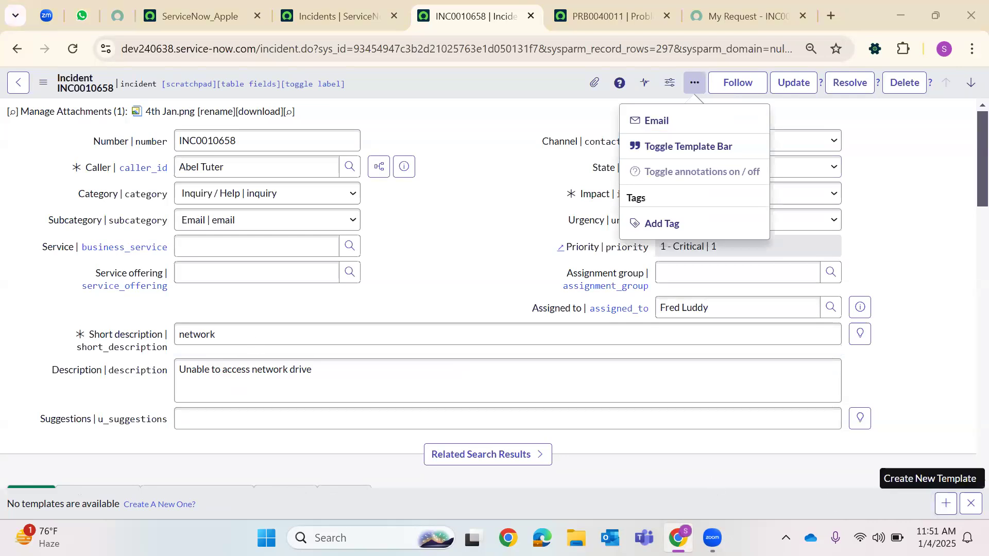
{"action": "left_click", "coordinate": [948, 506]}
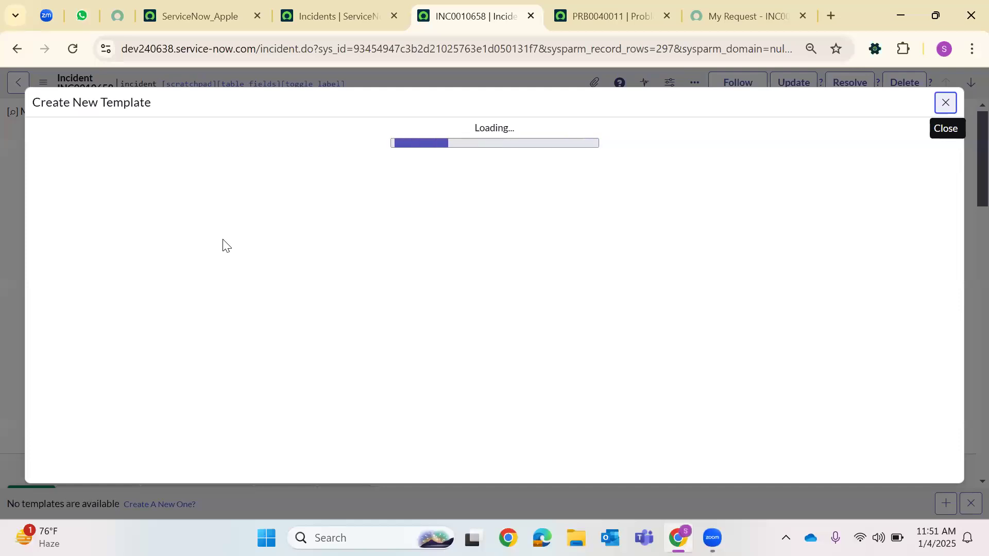
- Replace the default name TEMPLATE2 with 'Network Drive Access'
{"action": "double_click", "coordinate": [270, 140]}
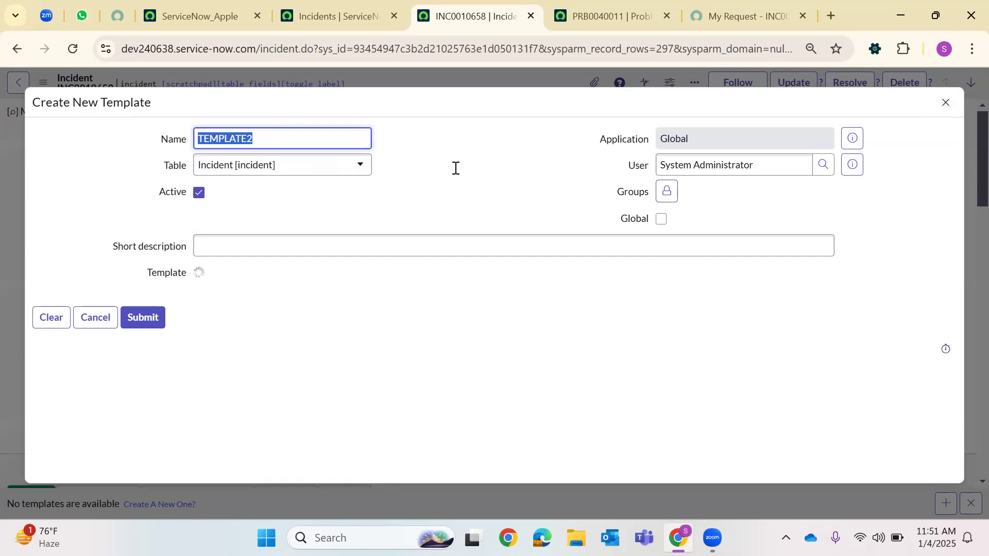
{"action": "key", "text": "BackSpace"}
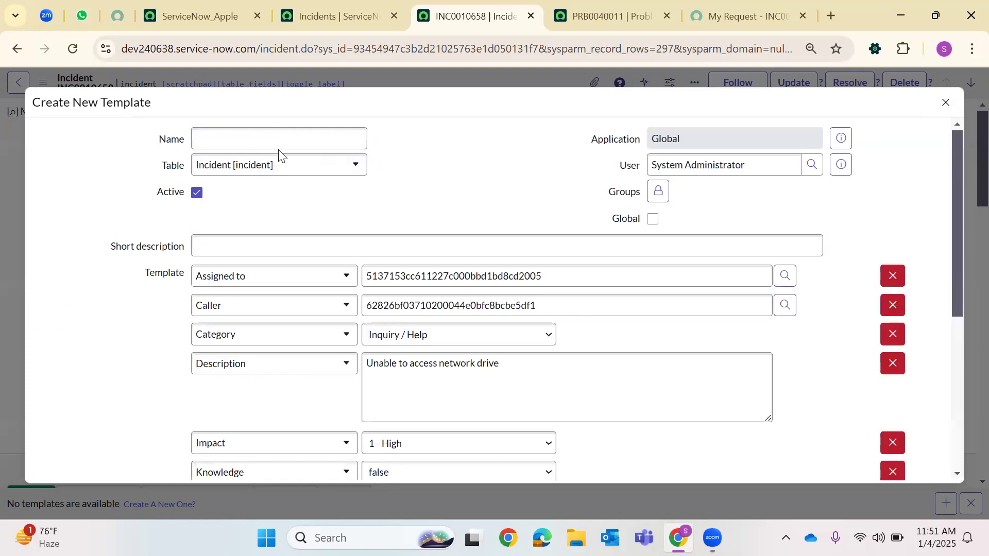
{"action": "left_click", "coordinate": [293, 141]}
{"action": "type", "text": "N"}
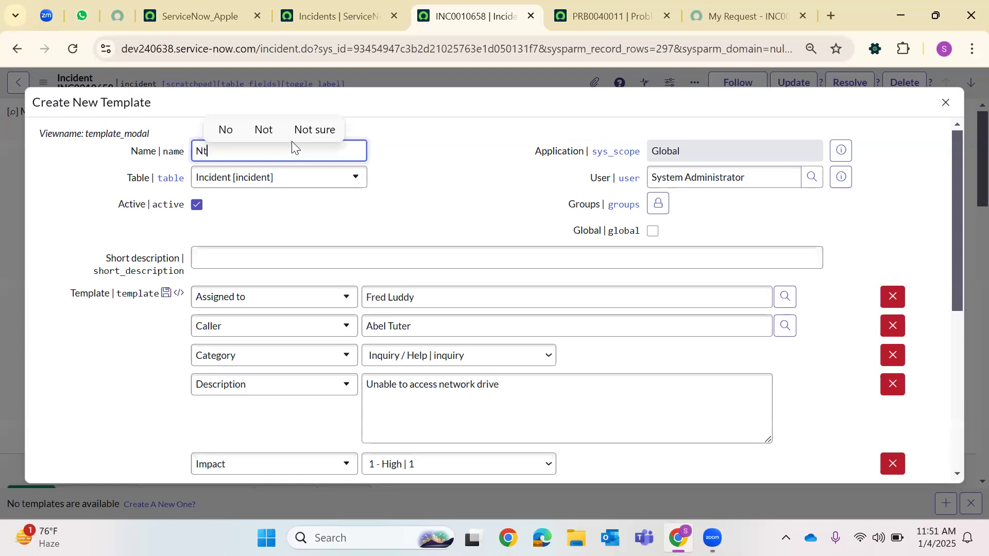
{"action": "type", "text": "etwork"}
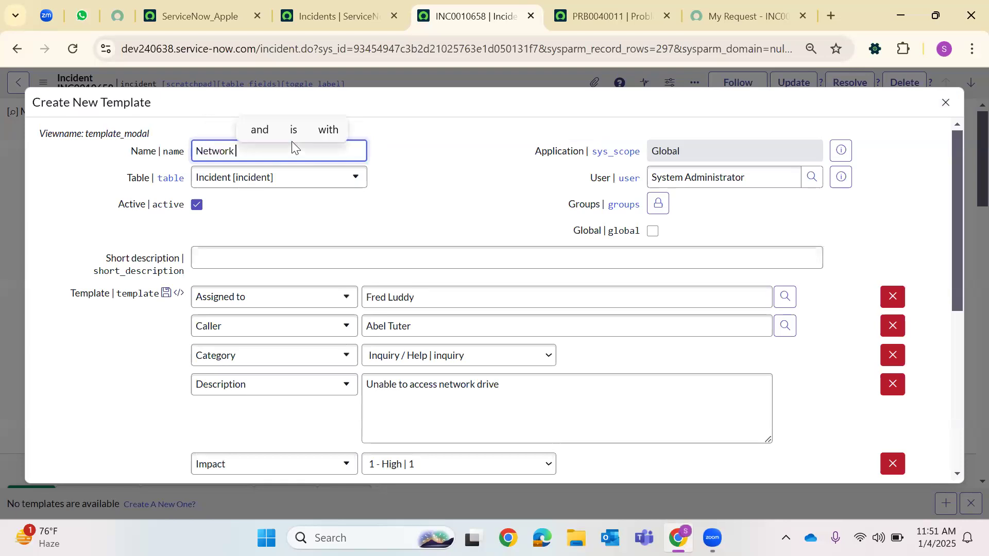
{"action": "type", "text": " Drive "}
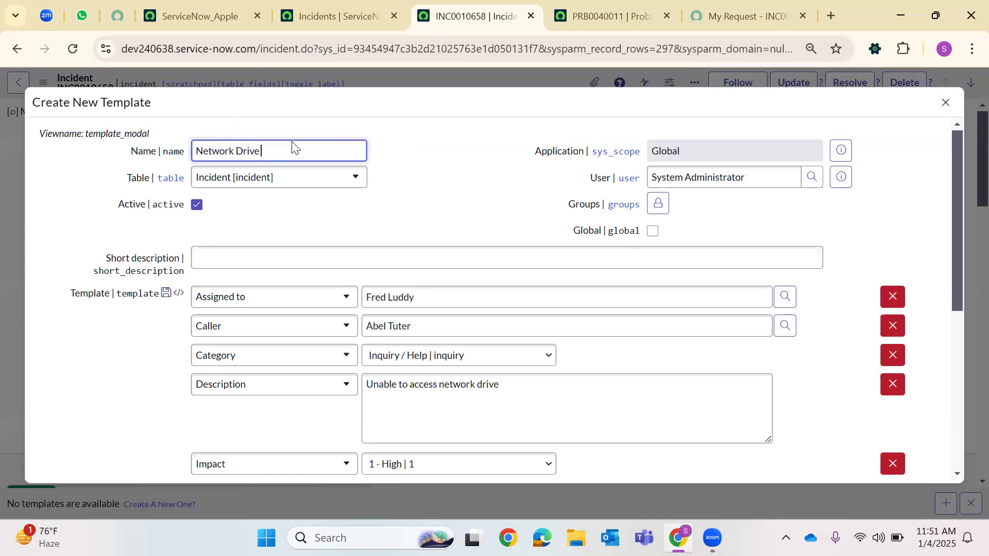
{"action": "type", "text": "Access"}
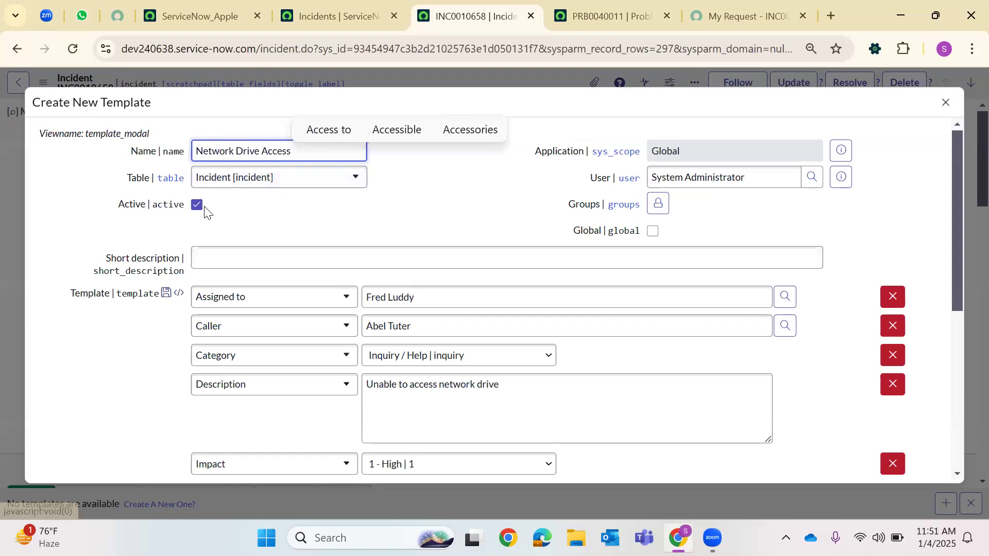
{"action": "left_click", "coordinate": [114, 211]}
- Look up groups to share the template with, then close the lookup without choosing one
{"action": "left_click", "coordinate": [694, 150]}
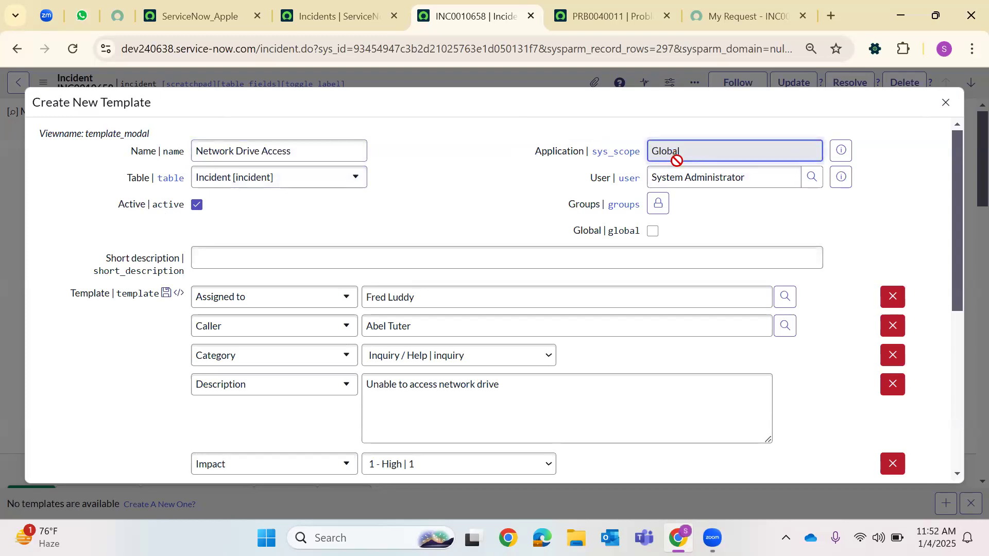
{"action": "triple_click", "coordinate": [705, 179]}
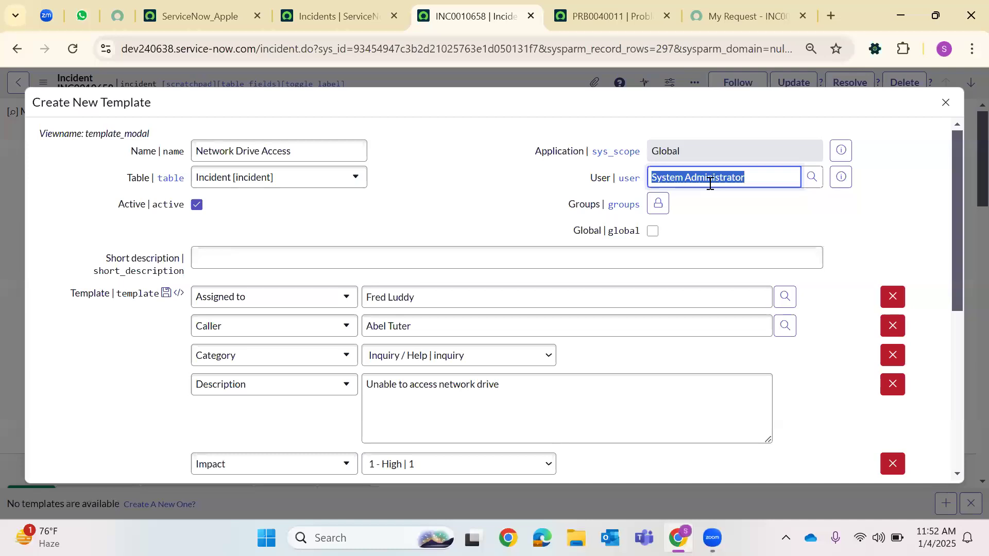
{"action": "left_click", "coordinate": [658, 204]}
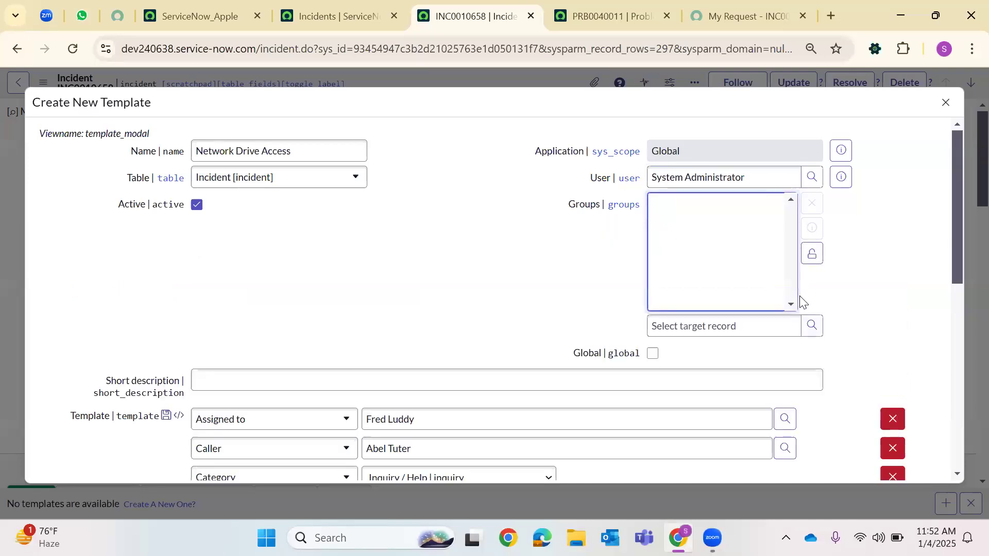
{"action": "left_click", "coordinate": [811, 325]}
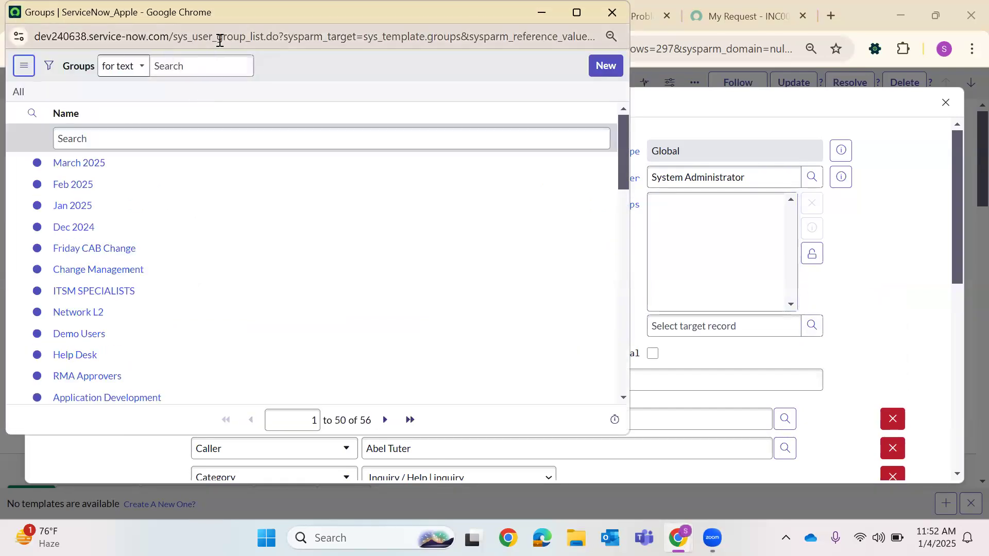
{"action": "double_click", "coordinate": [219, 41]}
{"action": "scroll", "coordinate": [126, 221], "scroll_direction": "down", "scroll_amount": 5}
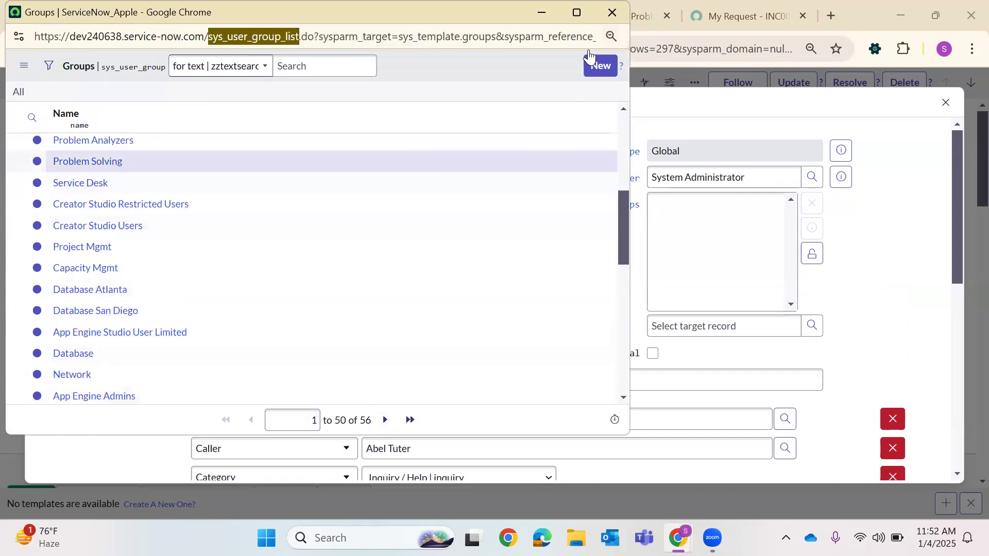
{"action": "left_click", "coordinate": [612, 11]}
{"action": "left_click", "coordinate": [810, 254]}
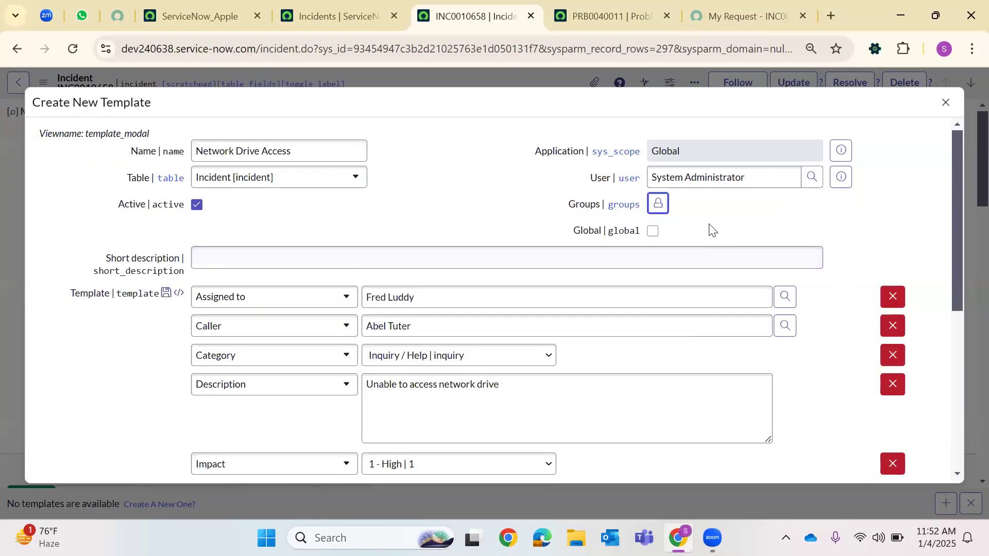
{"action": "left_click_drag", "start_coordinate": [580, 237], "coordinate": [650, 233]}
{"action": "left_click", "coordinate": [653, 232]}
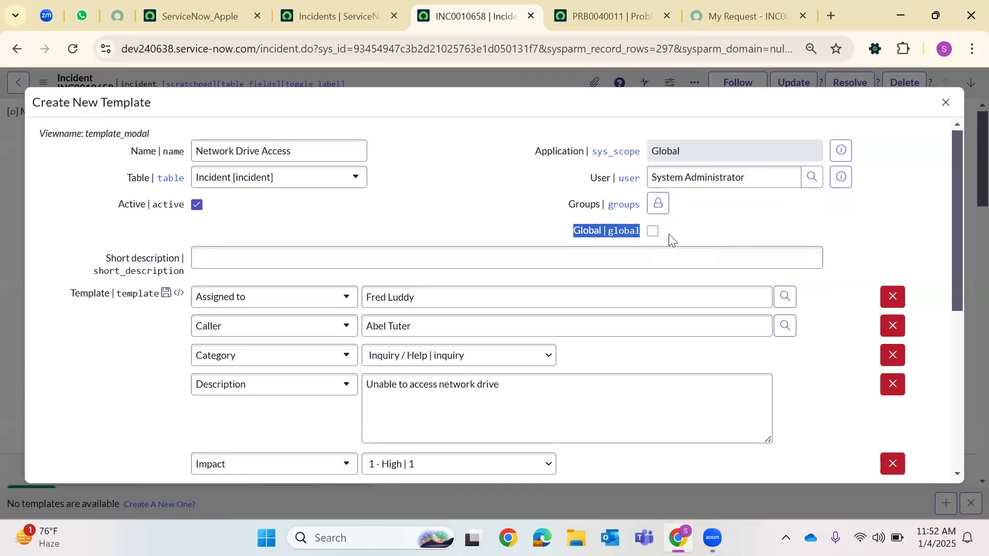
- Enter the short description 'To Create this Network Drive Access every alternate day.'
{"action": "left_click", "coordinate": [355, 249]}
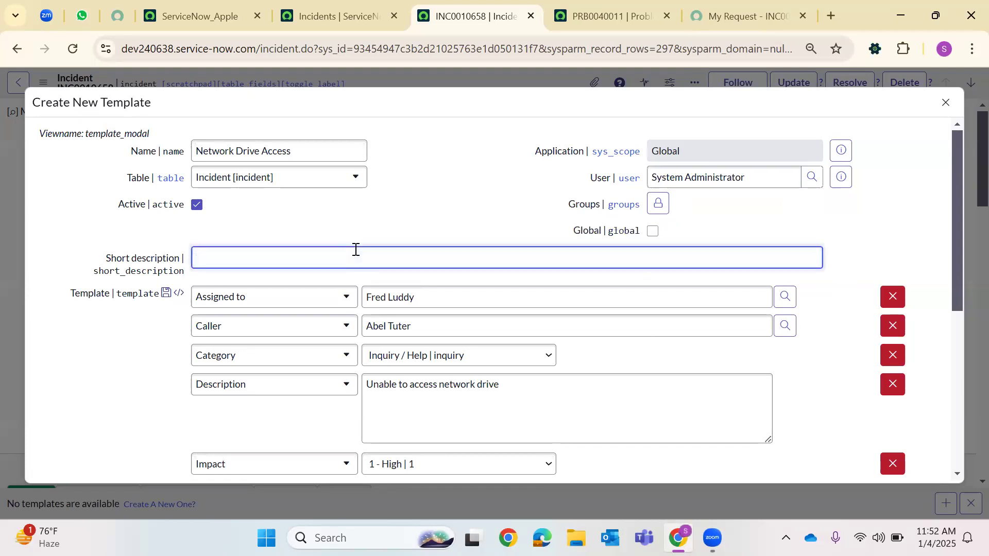
{"action": "type", "text": "To Cre"}
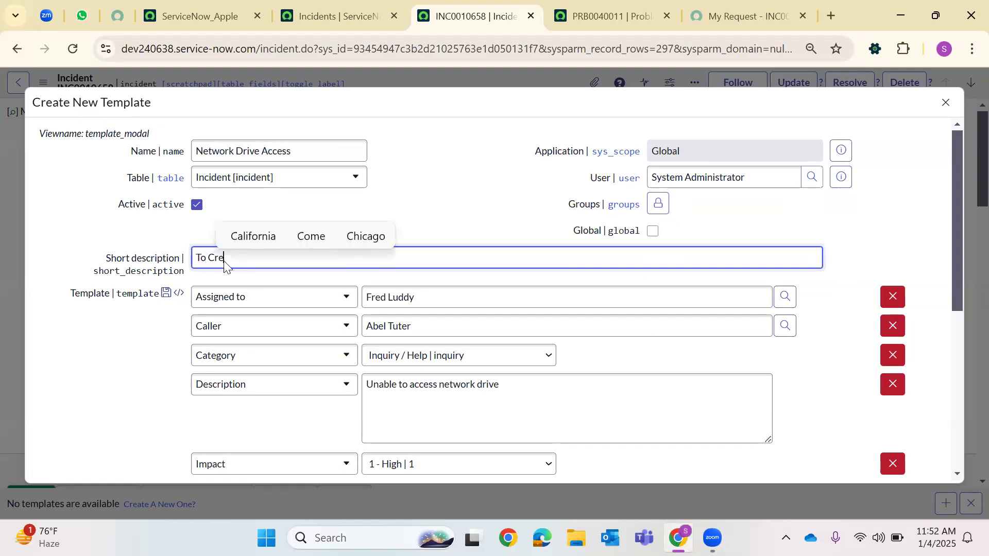
{"action": "type", "text": "ate this NetworkDrive A"}
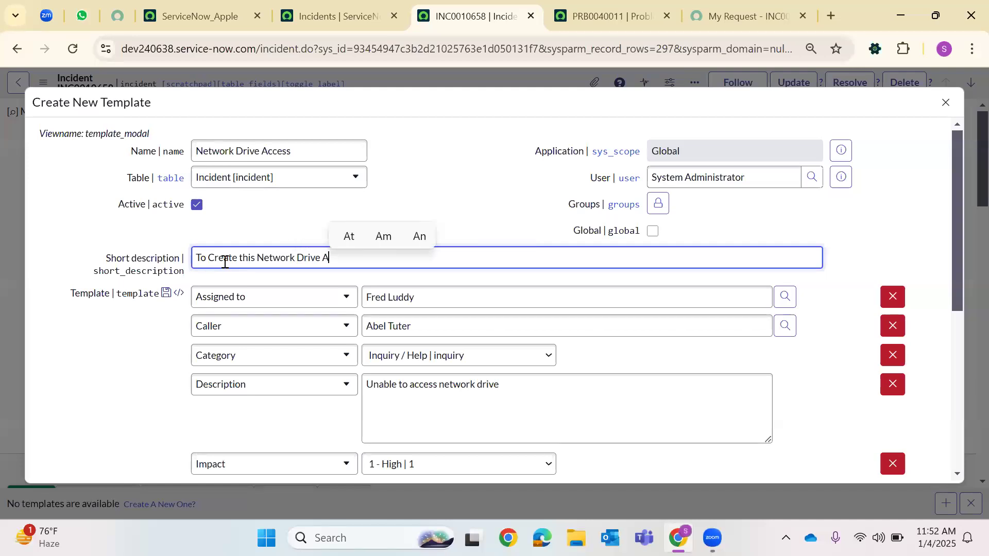
{"action": "type", "text": "ccess every al"}
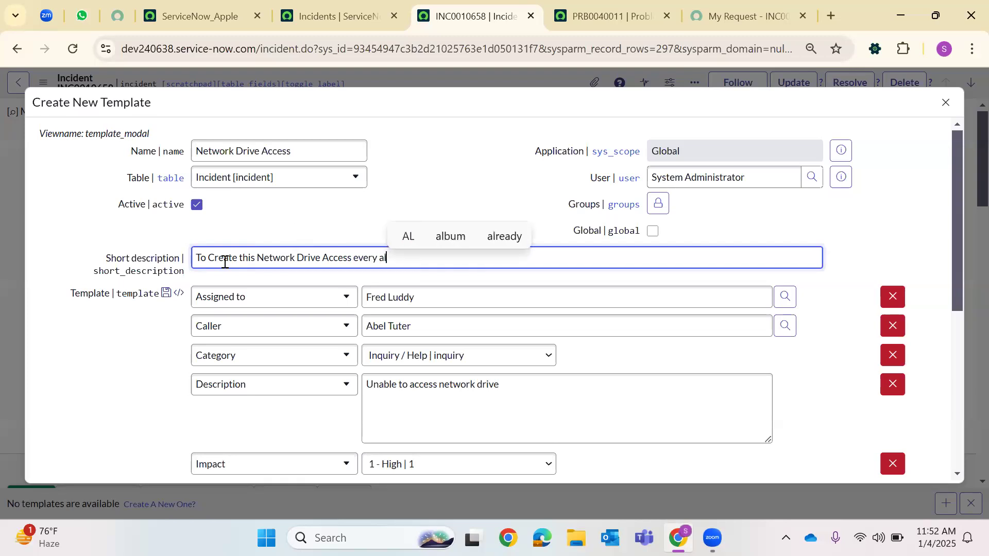
{"action": "type", "text": "ternare"}
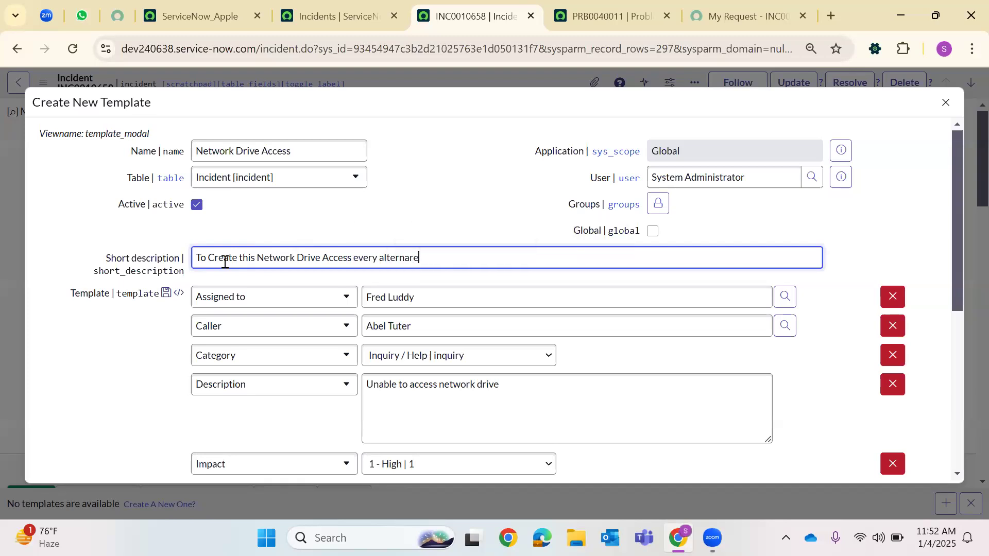
{"action": "type", "text": " day."}
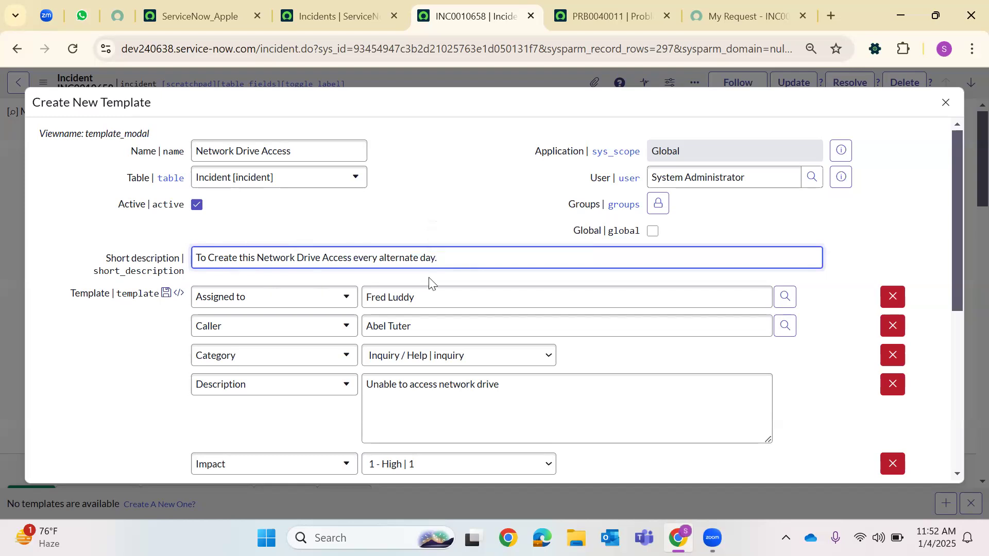
{"action": "scroll", "coordinate": [430, 283], "scroll_direction": "down", "scroll_amount": 3}
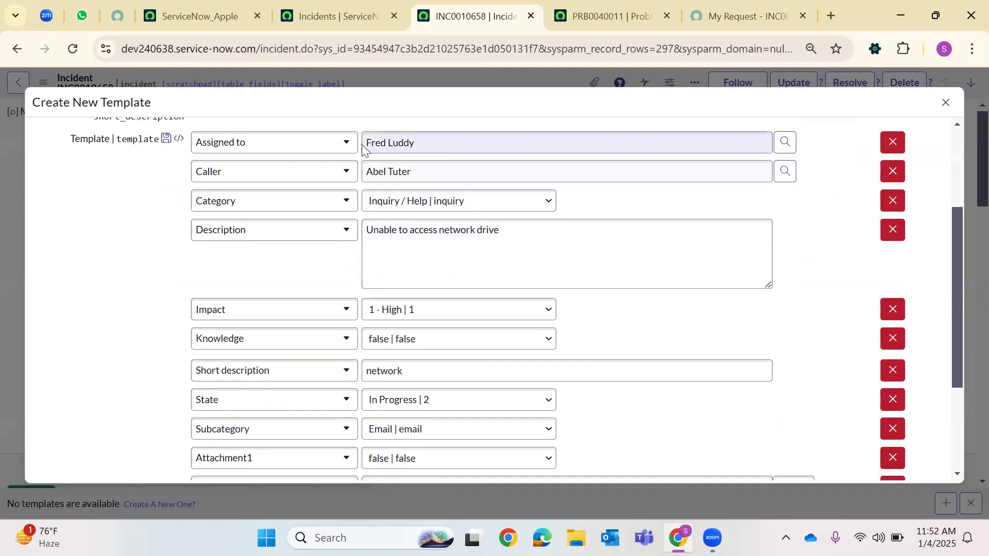
- Pick a different user for the template's Assigned to and review its Category and description
{"action": "scroll", "coordinate": [426, 191], "scroll_direction": "down", "scroll_amount": 3}
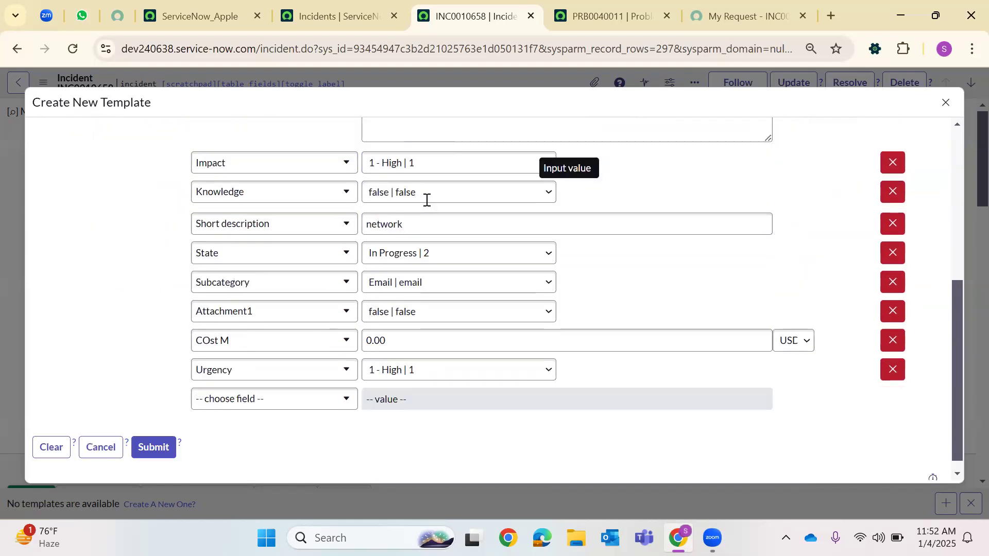
{"action": "scroll", "coordinate": [426, 201], "scroll_direction": "up", "scroll_amount": 5}
{"action": "left_click", "coordinate": [784, 216]}
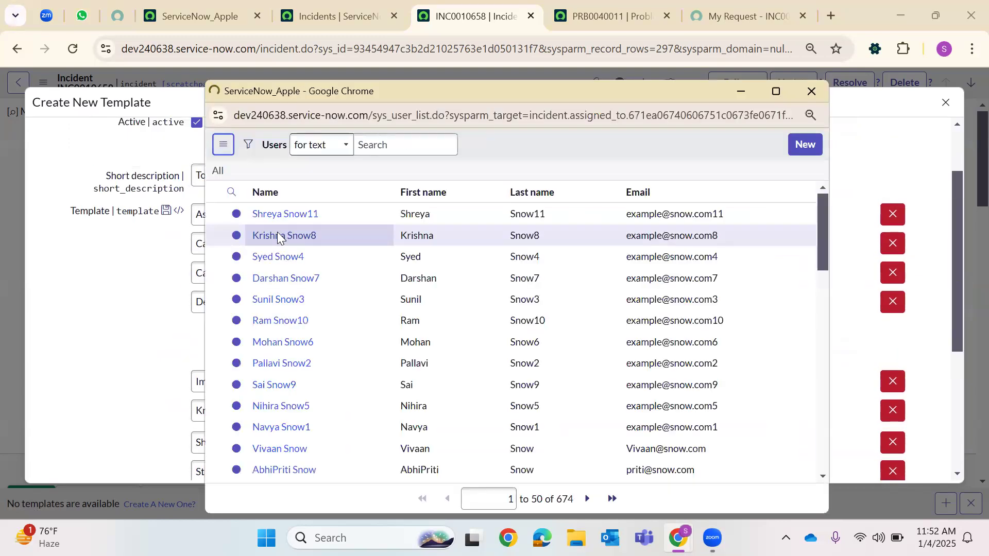
{"action": "left_click", "coordinate": [282, 241]}
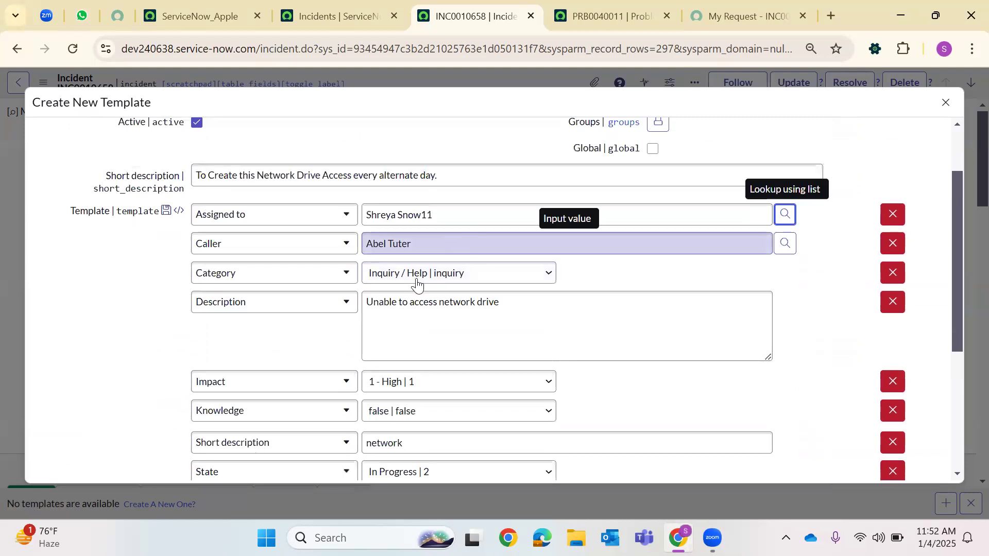
{"action": "left_click", "coordinate": [416, 246]}
{"action": "left_click", "coordinate": [416, 280]}
{"action": "left_click", "coordinate": [415, 281]}
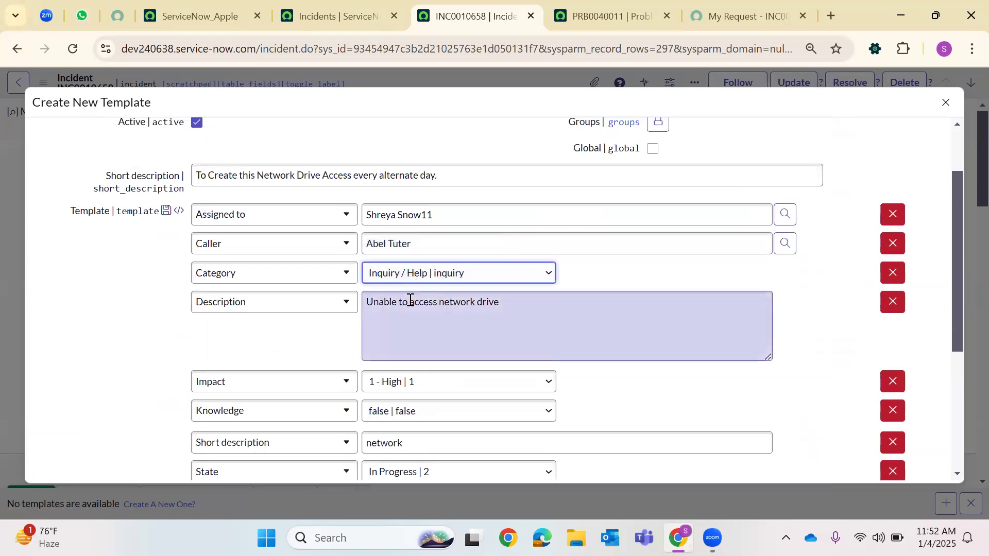
{"action": "triple_click", "coordinate": [411, 302]}
- Set the template's Impact to 2 - Medium and remove the Knowledge row
{"action": "scroll", "coordinate": [411, 300], "scroll_direction": "down", "scroll_amount": 3}
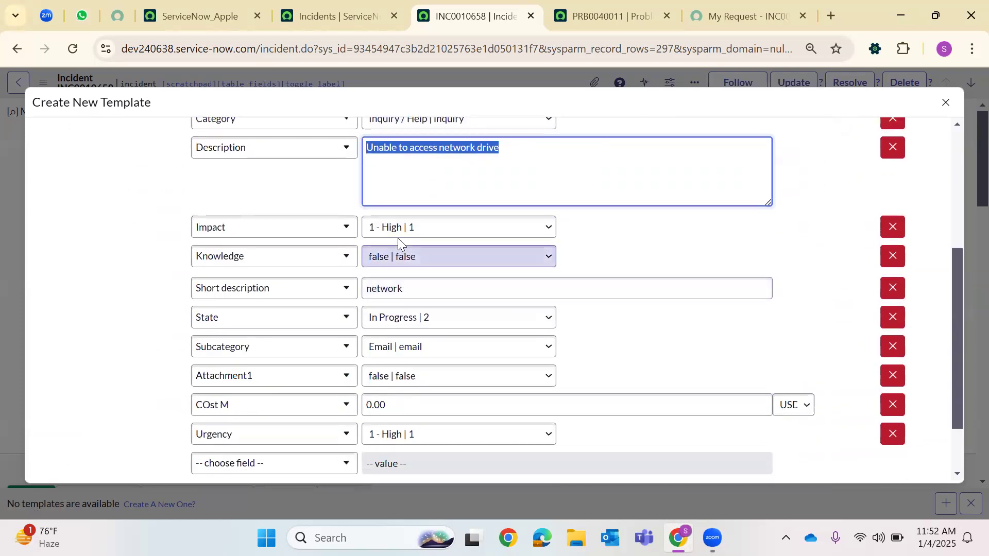
{"action": "scroll", "coordinate": [401, 304], "scroll_direction": "down", "scroll_amount": 2}
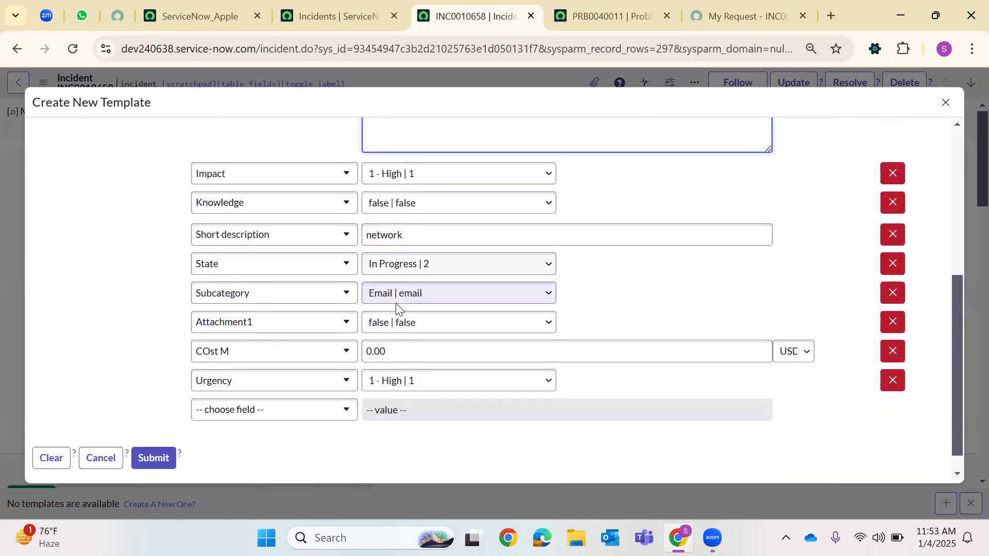
{"action": "scroll", "coordinate": [401, 304], "scroll_direction": "up", "scroll_amount": 3}
{"action": "left_click", "coordinate": [400, 304]}
{"action": "key", "text": "Down"}
{"action": "key", "text": "Return"}
{"action": "scroll", "coordinate": [401, 304], "scroll_direction": "down", "scroll_amount": 3}
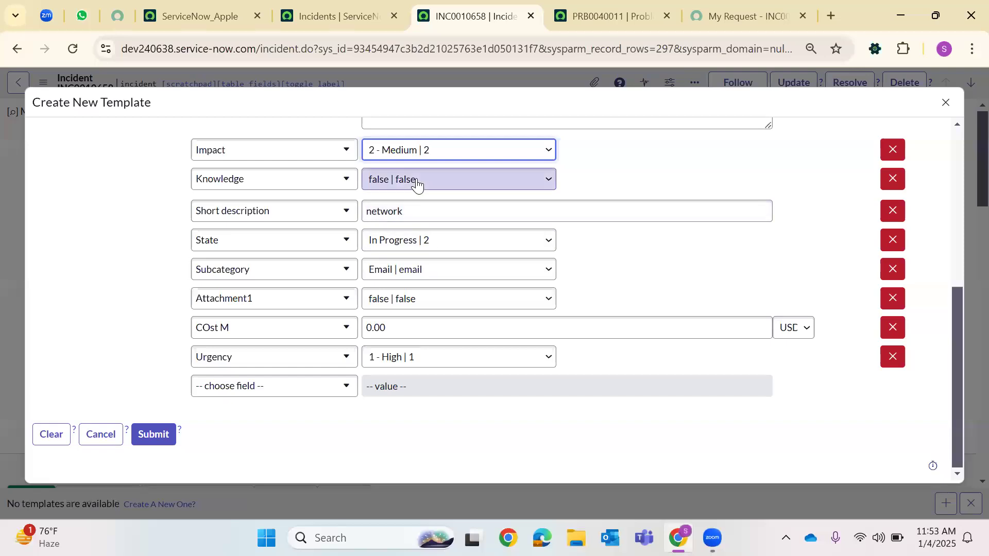
{"action": "left_click", "coordinate": [896, 187]}
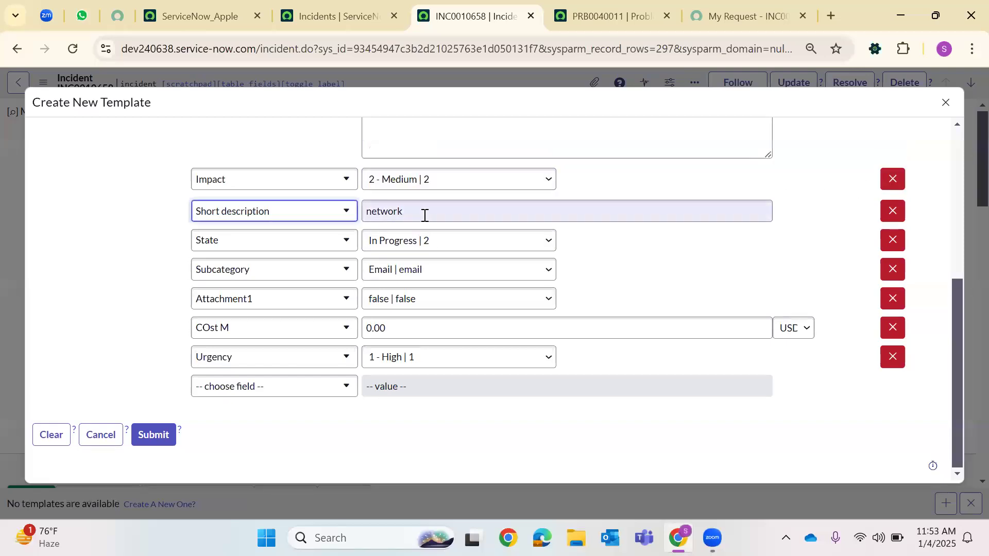
- Rewrite the short description about the inaccessible shared network drive and remove Attachment1, COst M and Urgency rows
{"action": "left_click", "coordinate": [490, 219]}
{"action": "key", "text": "ctrl+a"}
{"action": "key", "text": "BackSpace"}
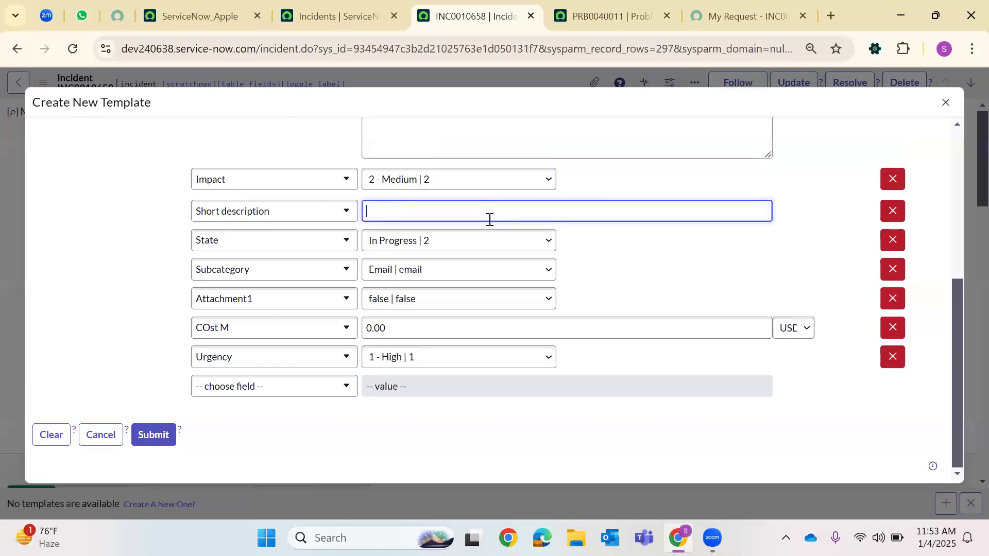
{"action": "type", "text": "Unable to access the Shared drive ve"}
{"action": "key", "text": "BackSpace"}
{"action": "type", "text": "of Nwt"}
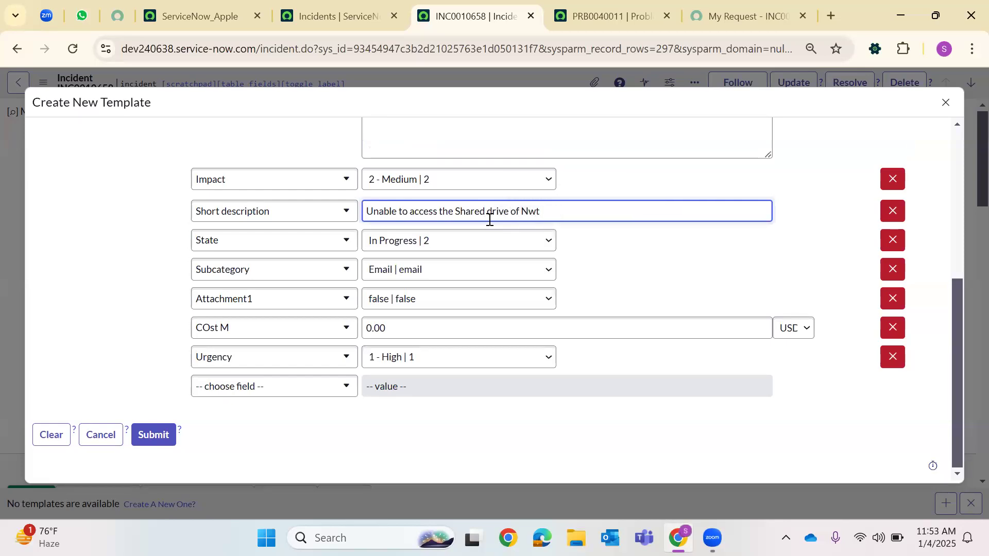
{"action": "type", "text": "wortwork"}
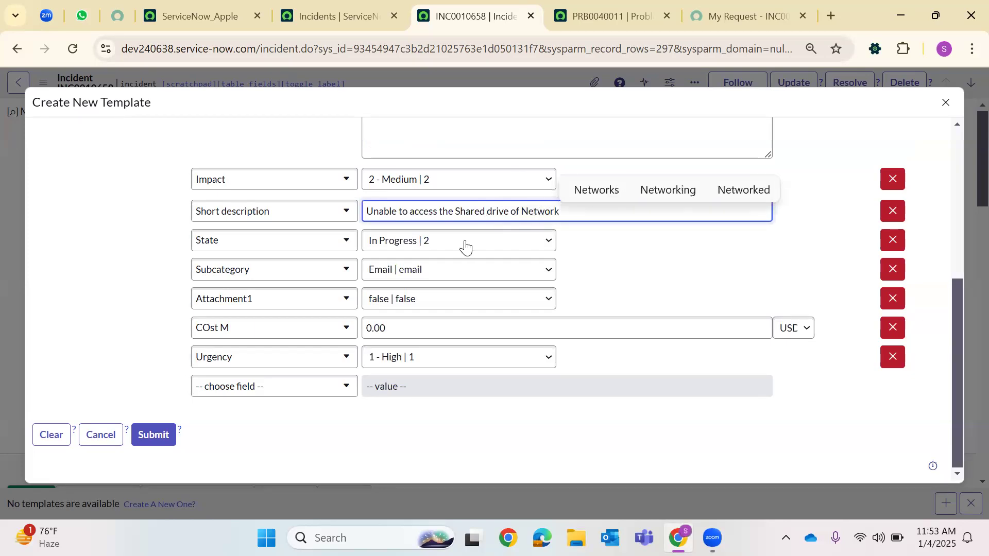
{"action": "left_click", "coordinate": [456, 247]}
{"action": "left_click", "coordinate": [420, 297]}
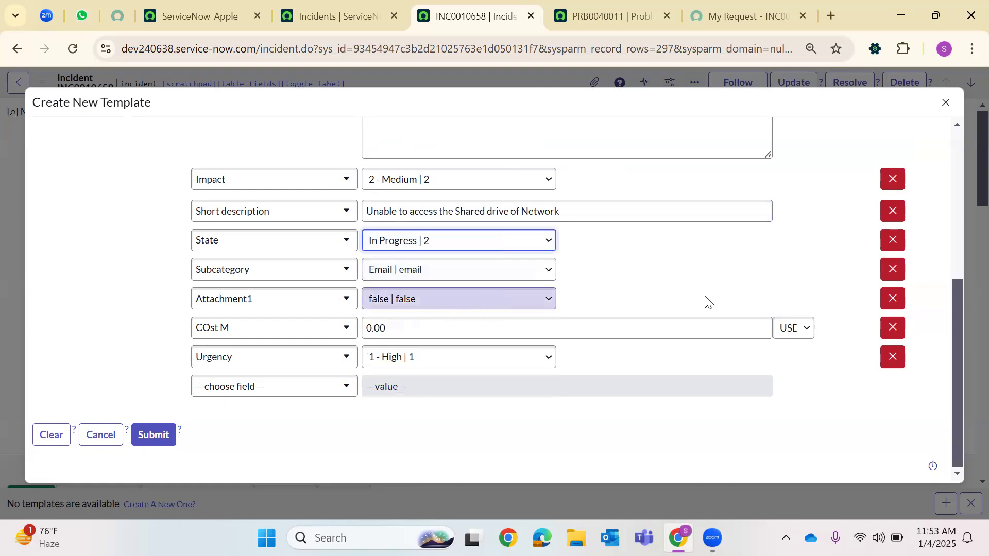
{"action": "left_click", "coordinate": [891, 305]}
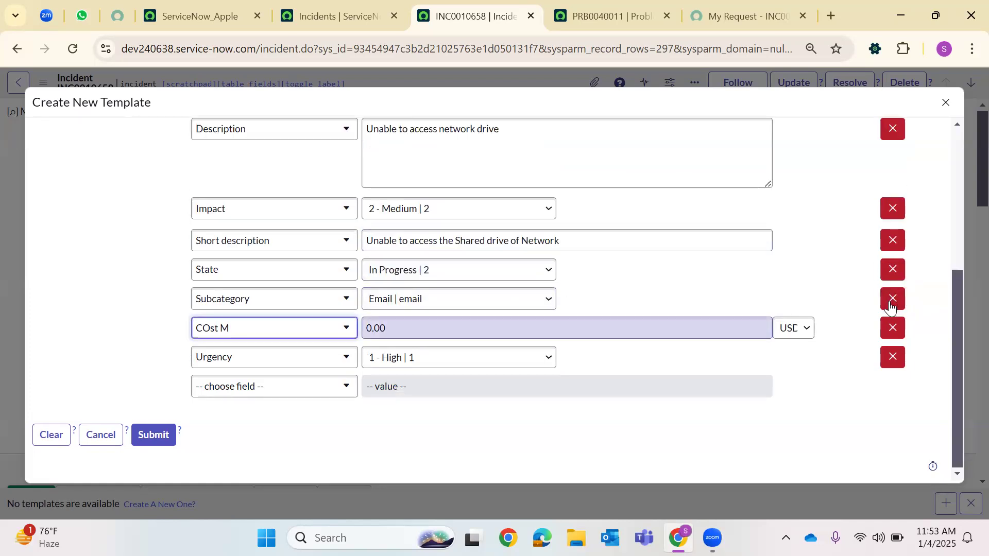
{"action": "left_click", "coordinate": [892, 326]}
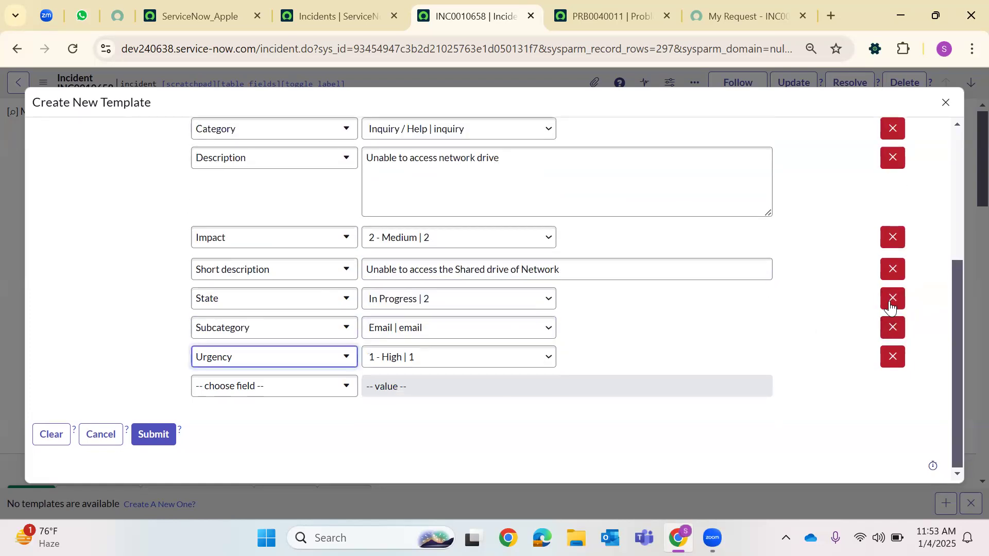
{"action": "left_click", "coordinate": [892, 356]}
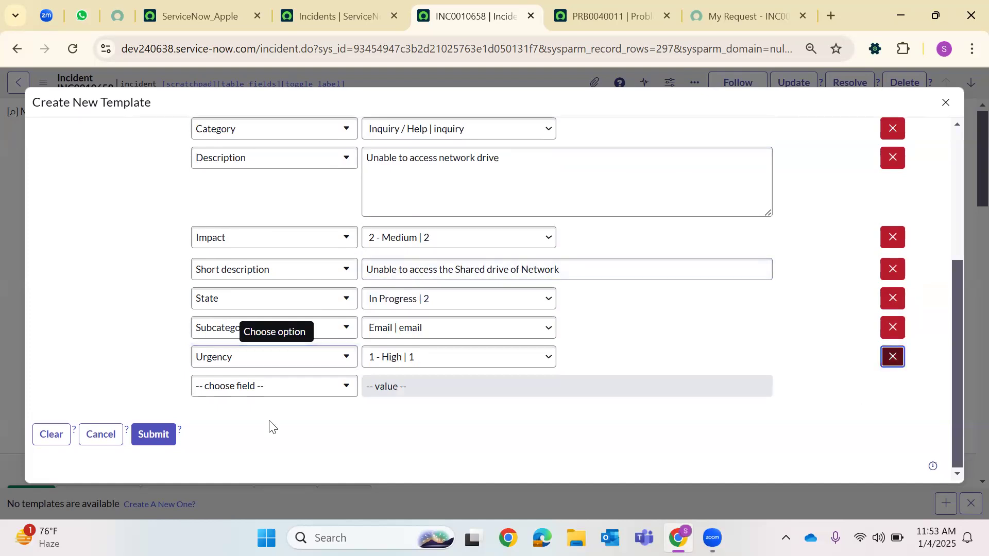
- Add a Channel field set to Chat and submit the template
{"action": "left_click", "coordinate": [262, 387]}
{"action": "left_click", "coordinate": [266, 389]}
{"action": "left_click", "coordinate": [267, 389]}
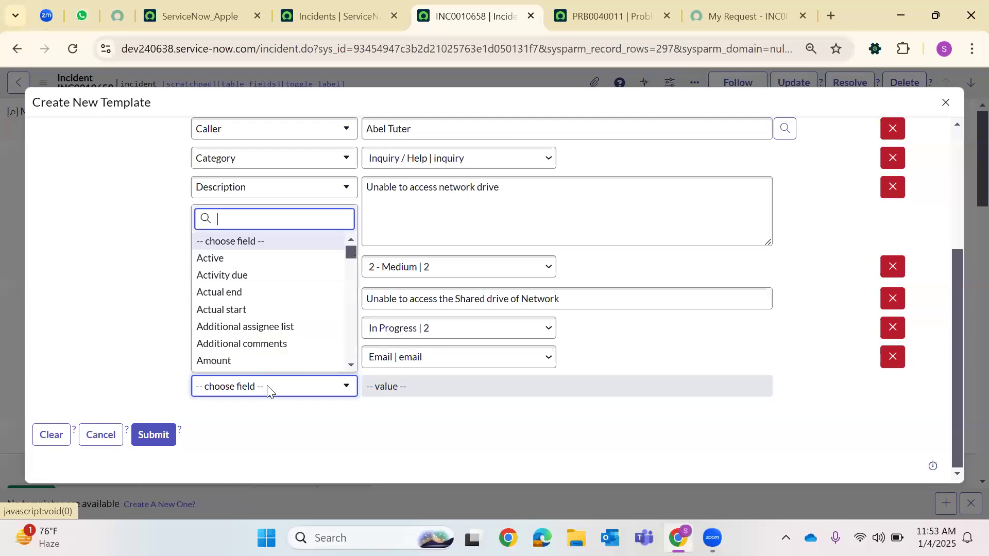
{"action": "type", "text": "Ch"}
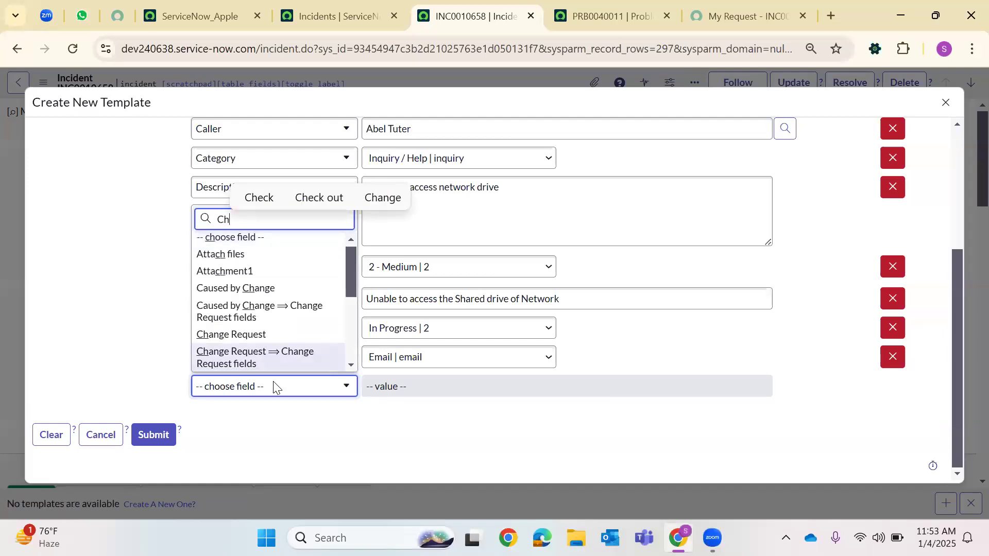
{"action": "type", "text": "ann"}
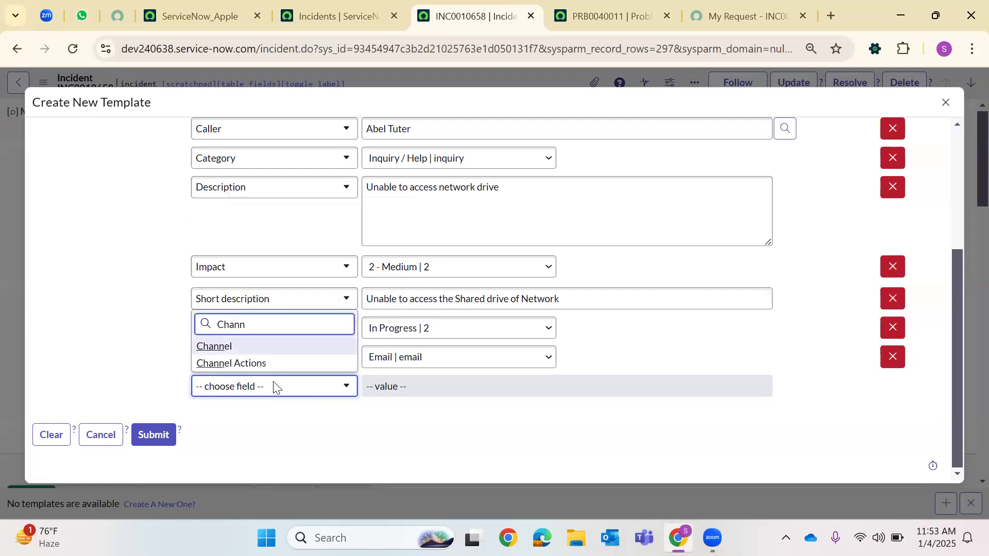
{"action": "key", "text": "Return"}
{"action": "left_click", "coordinate": [397, 388]}
{"action": "left_click", "coordinate": [410, 270]}
{"action": "scroll", "coordinate": [298, 220], "scroll_direction": "up", "scroll_amount": 4}
{"action": "scroll", "coordinate": [282, 257], "scroll_direction": "down", "scroll_amount": 5}
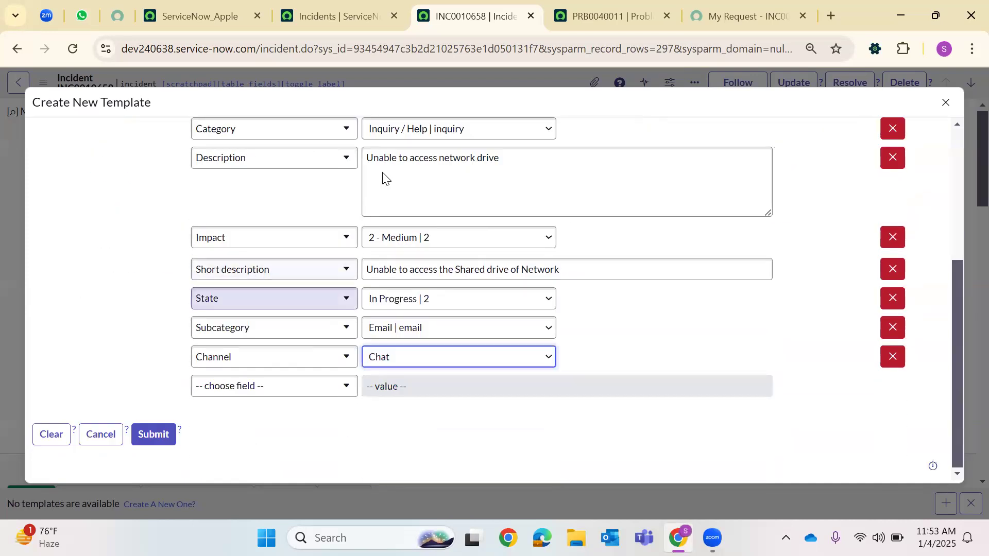
{"action": "left_click", "coordinate": [153, 433]}
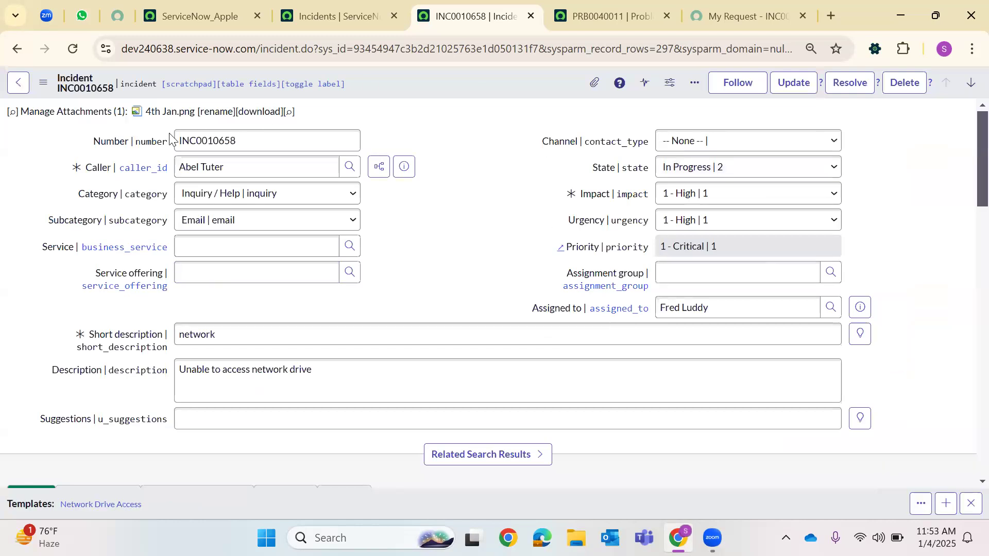
- Reload INC0010658 and apply the Network Drive Access template to it
{"action": "key", "text": "F5"}
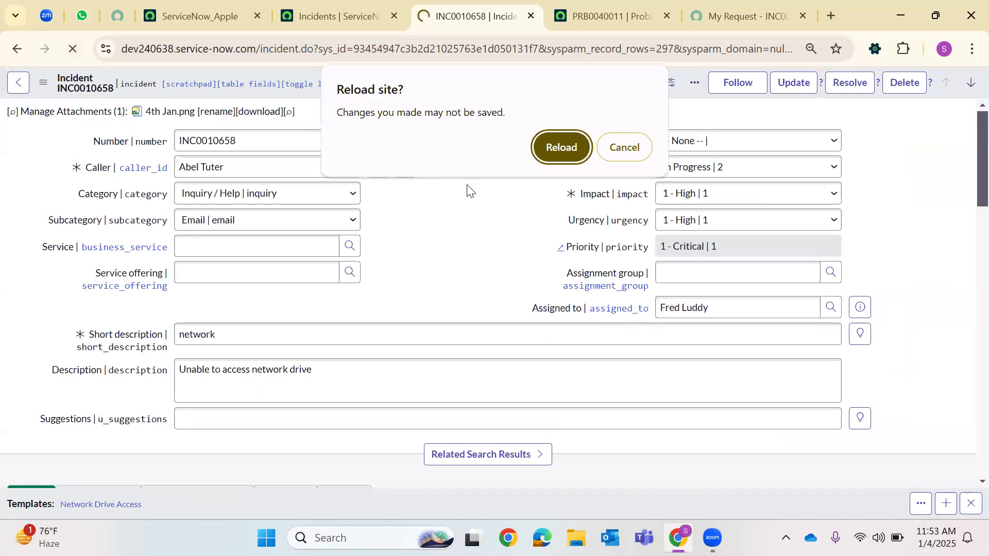
{"action": "left_click", "coordinate": [559, 147]}
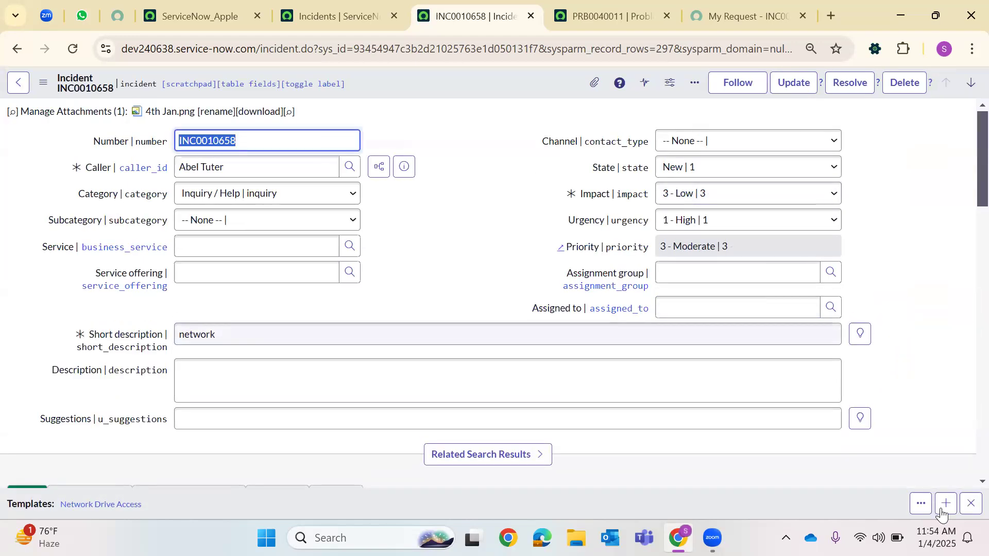
{"action": "left_click", "coordinate": [921, 503]}
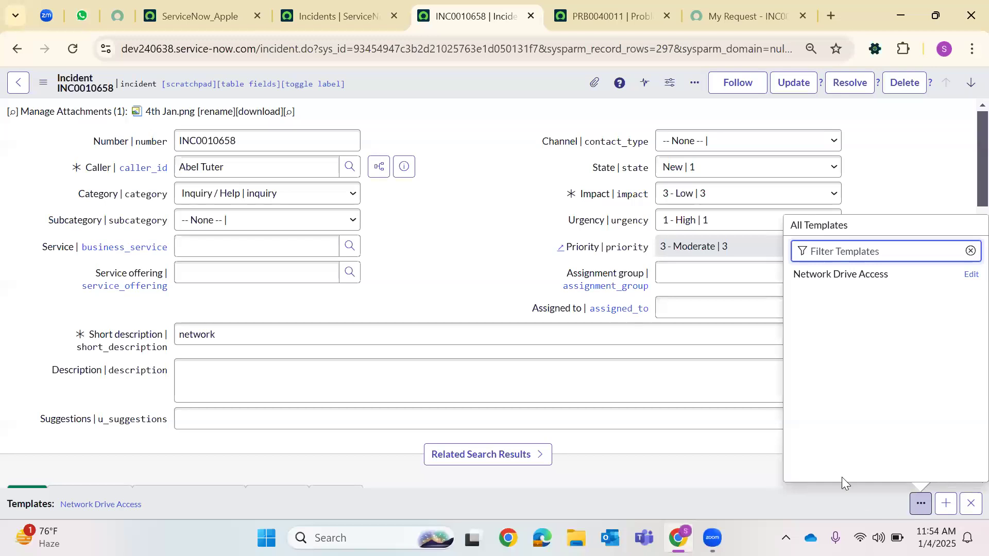
{"action": "left_click", "coordinate": [896, 280]}
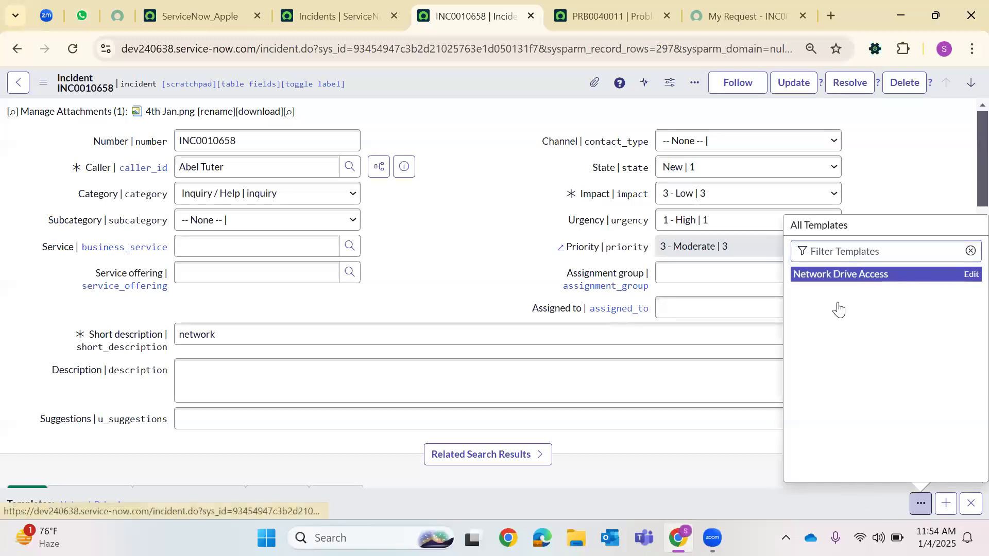
- Open a new blank incident by setting the URL sys_id to -1
{"action": "double_click", "coordinate": [446, 43]}
{"action": "type", "text": "-1"}
{"action": "key", "text": "Return"}
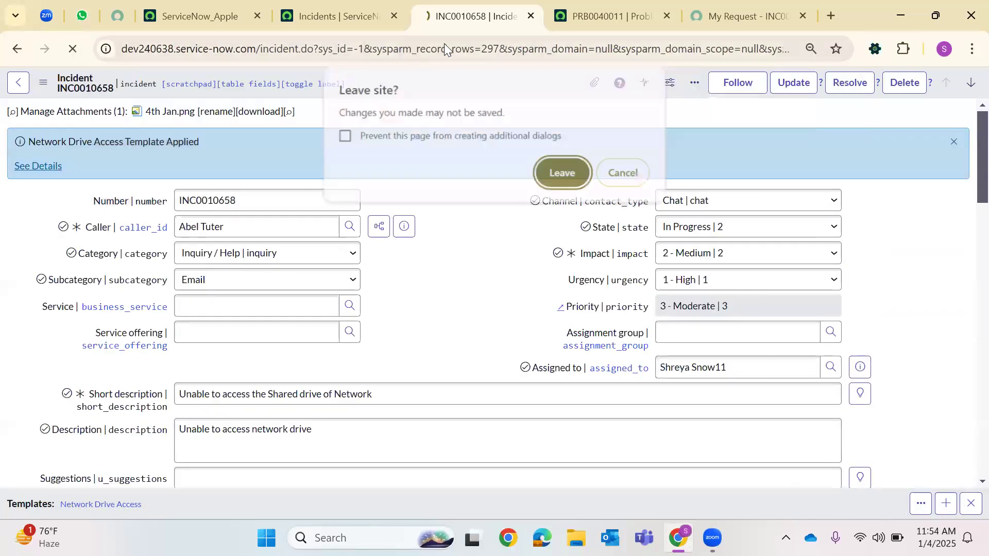
{"action": "left_click", "coordinate": [558, 178]}
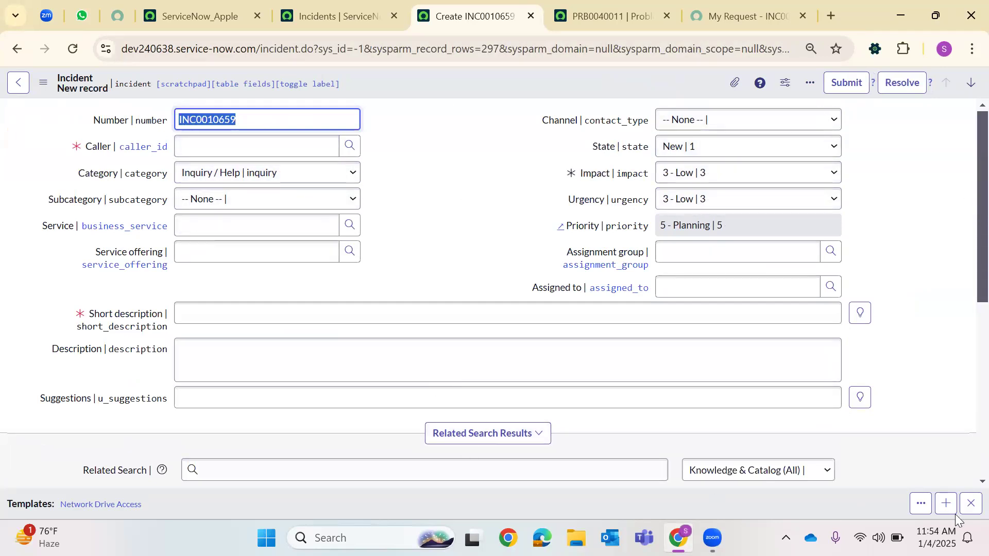
- Apply the Network Drive Access template to INC0010659 and select its Assigned to value
{"action": "left_click", "coordinate": [921, 506]}
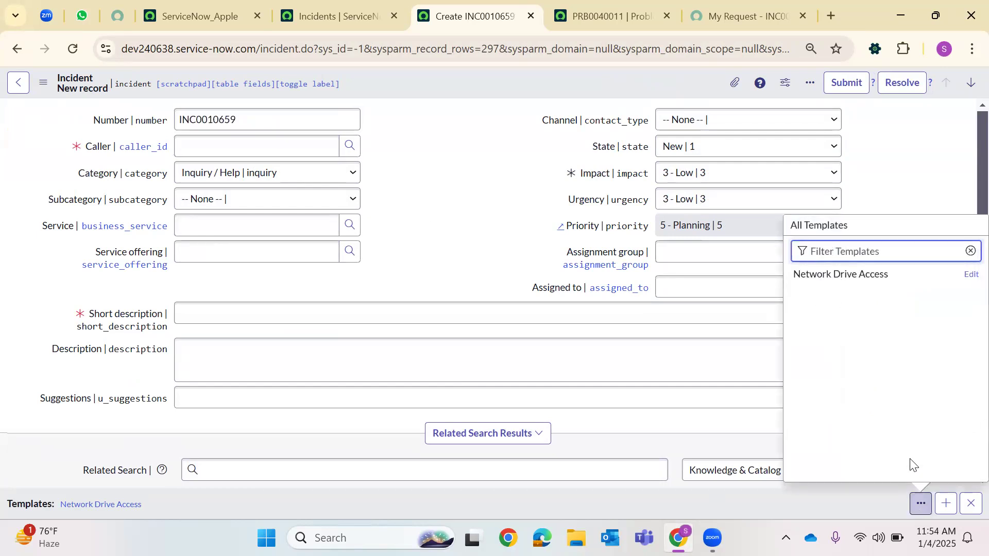
{"action": "left_click", "coordinate": [828, 276]}
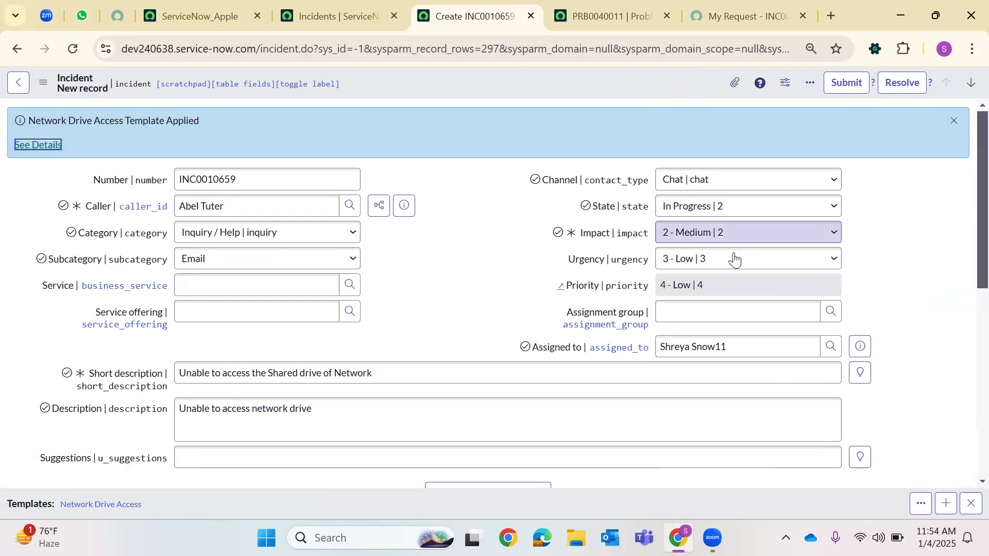
{"action": "left_click", "coordinate": [742, 347]}
{"action": "key", "text": "ctrl+a"}
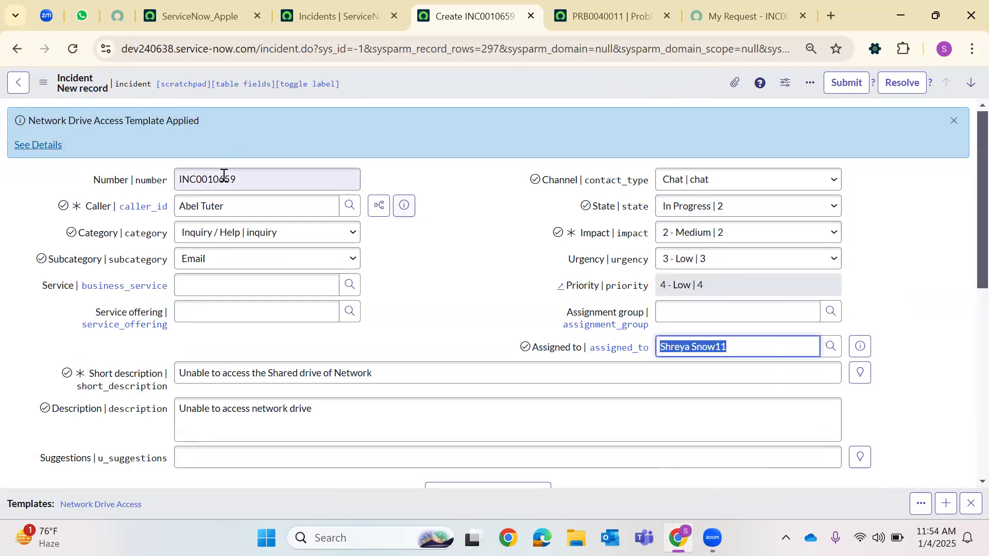
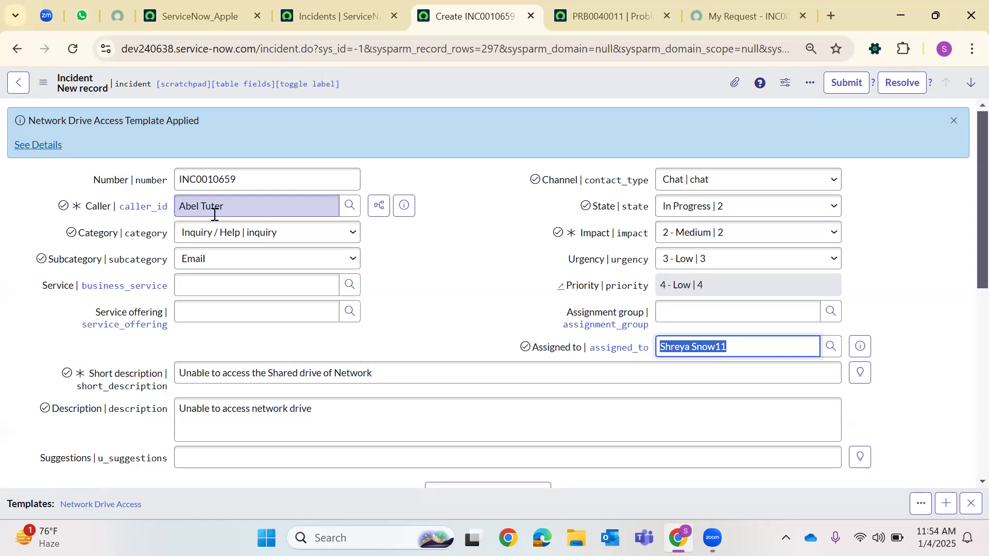
- Dismiss the template notice, save INC0010659, and choose Add Tag from its more-actions menu
{"action": "left_click", "coordinate": [810, 82]}
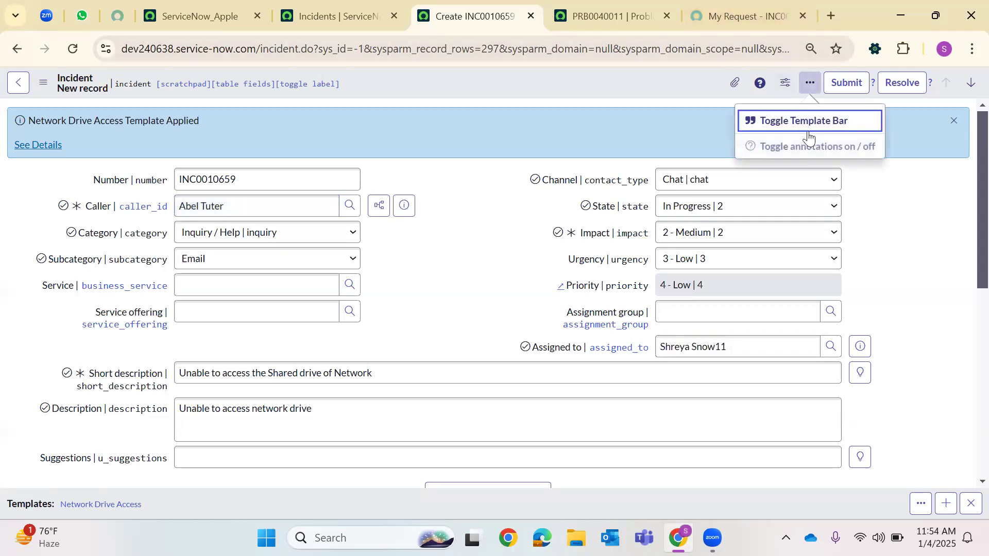
{"action": "left_click", "coordinate": [954, 121]}
{"action": "left_click", "coordinate": [810, 83]}
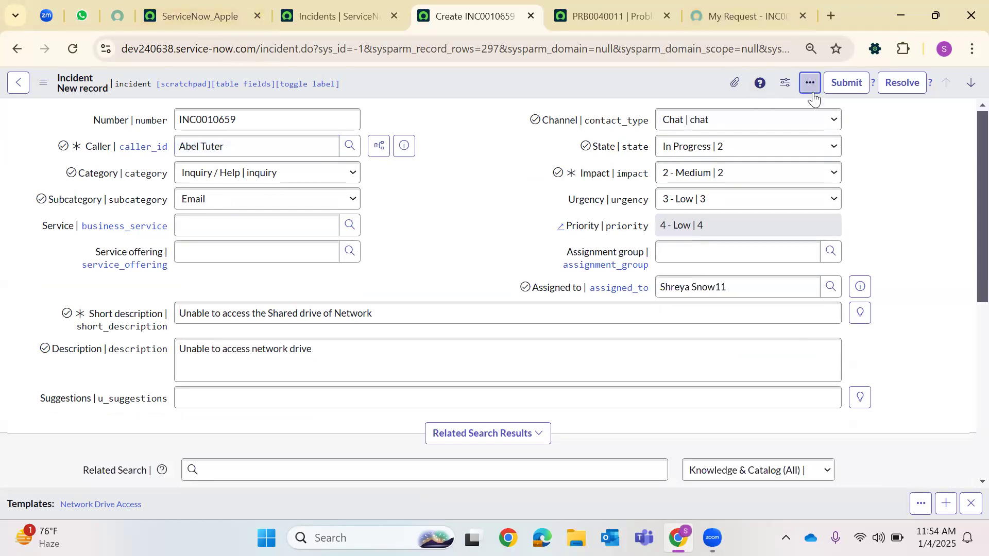
{"action": "right_click", "coordinate": [506, 78]}
{"action": "left_click", "coordinate": [524, 85]}
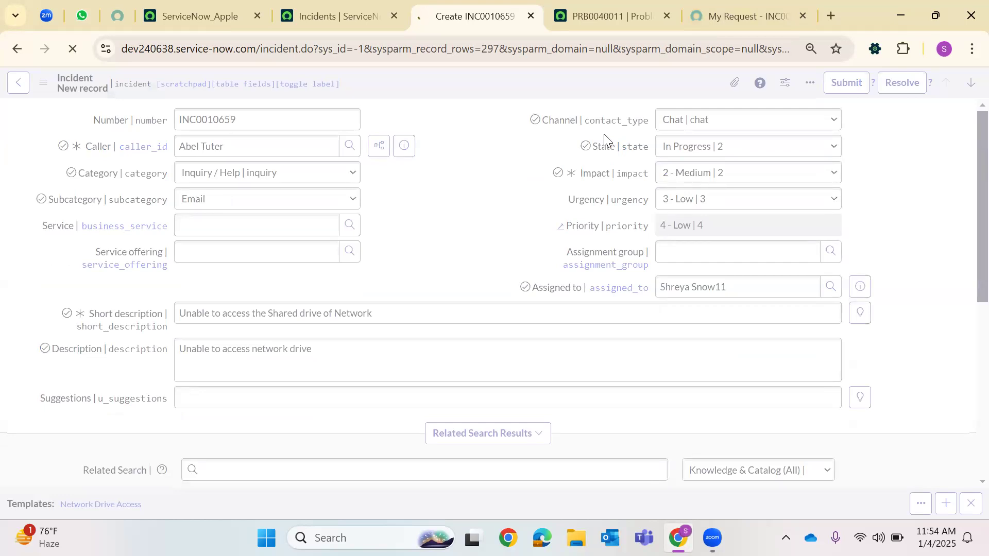
{"action": "left_click", "coordinate": [713, 86]}
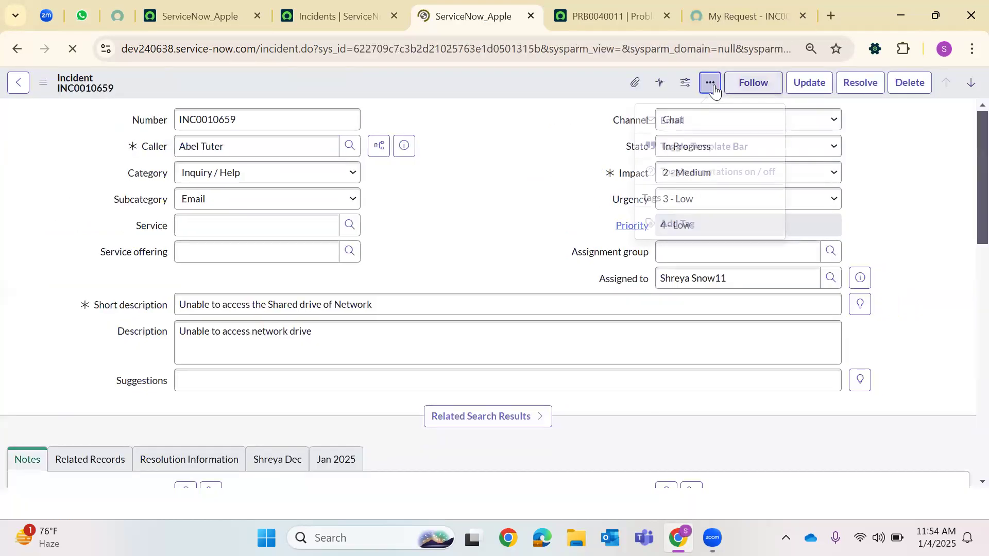
{"action": "left_click", "coordinate": [676, 225]}
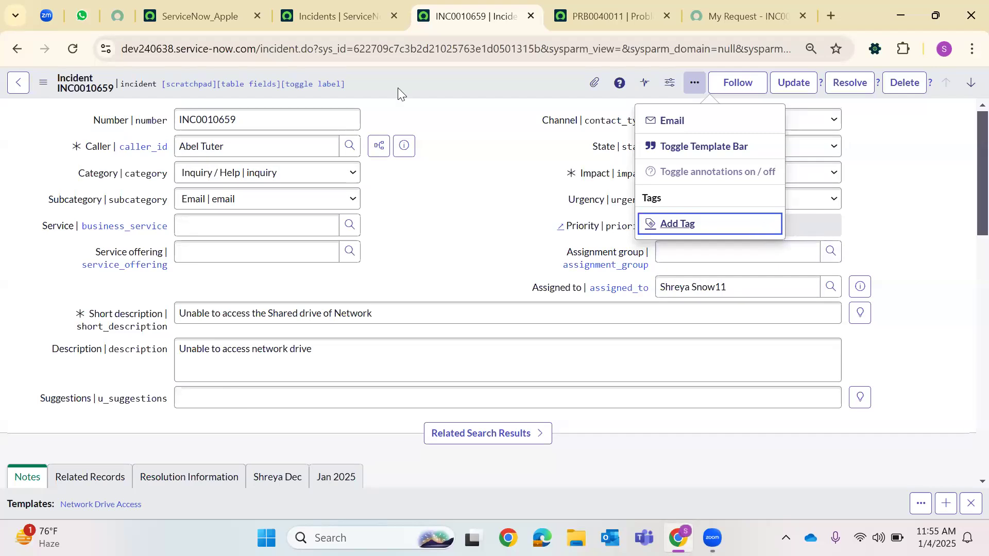
- Open the Tags module from the ServiceNow_Apple navigator in a new browser tab
{"action": "left_click", "coordinate": [247, 16]}
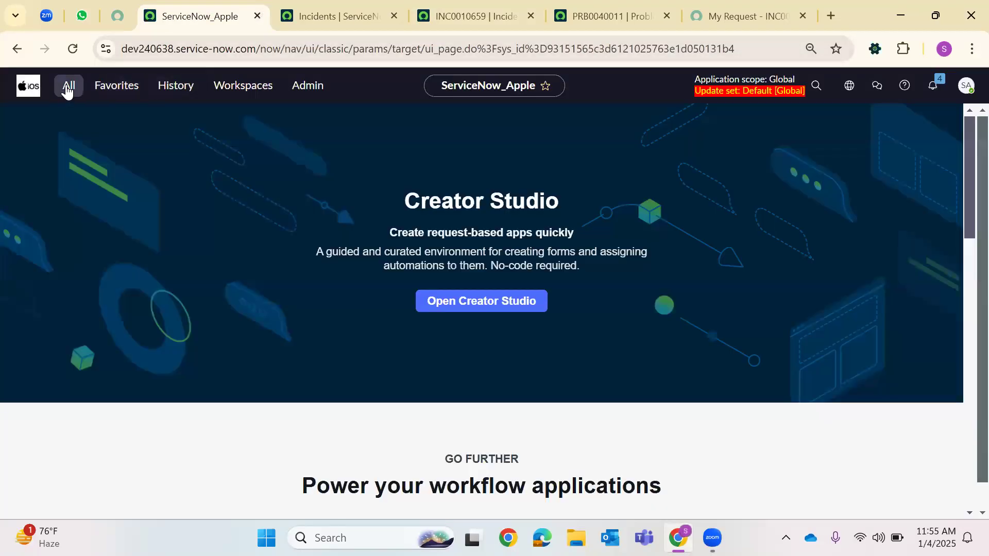
{"action": "left_click", "coordinate": [65, 88]}
{"action": "type", "text": "tags"}
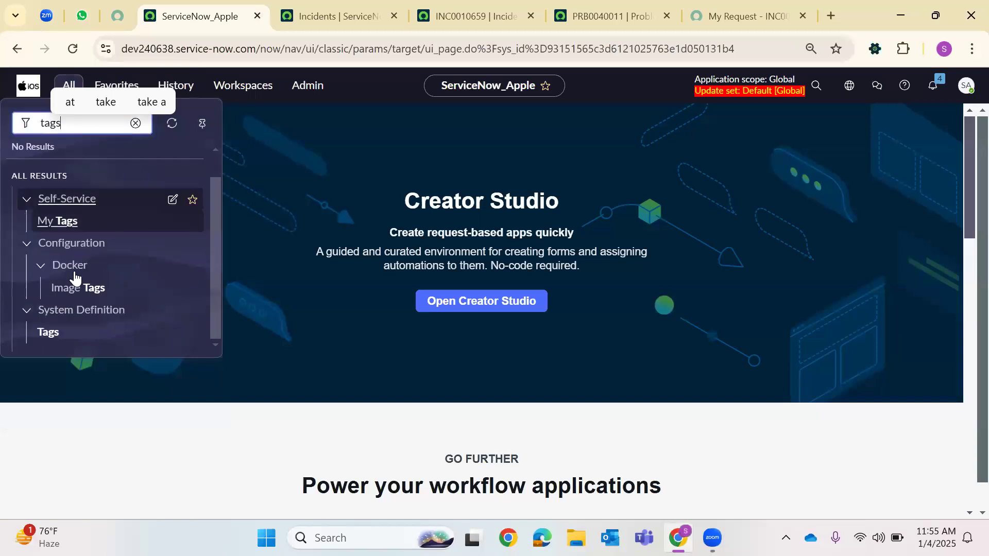
{"action": "left_click", "coordinate": [58, 332]}
{"action": "right_click", "coordinate": [53, 333]}
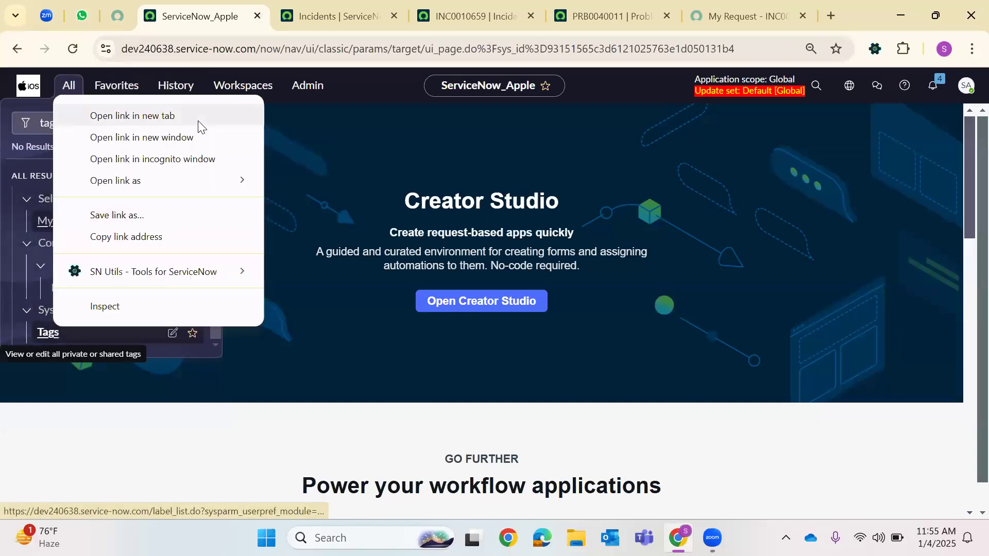
{"action": "left_click", "coordinate": [198, 124]}
{"action": "left_click", "coordinate": [311, 5]}
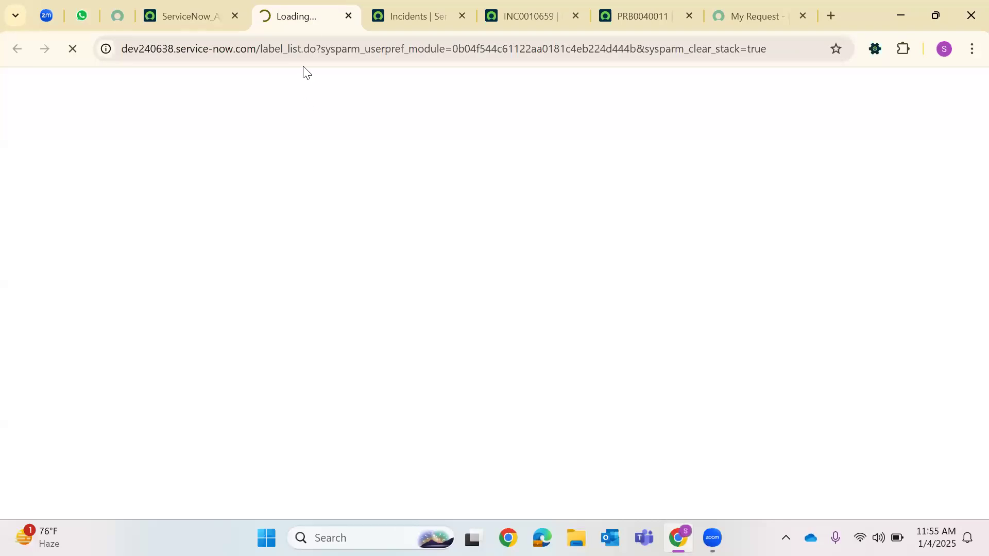
- Create a Standard tag named Foodie, viewable by Everyone, after Food proved taken
{"action": "double_click", "coordinate": [291, 48]}
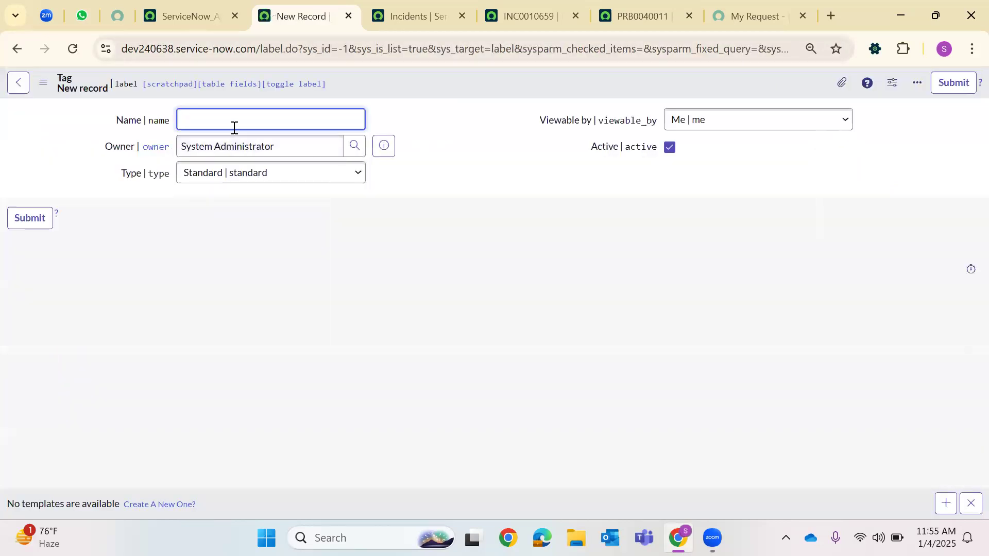
{"action": "type", "text": "Food"}
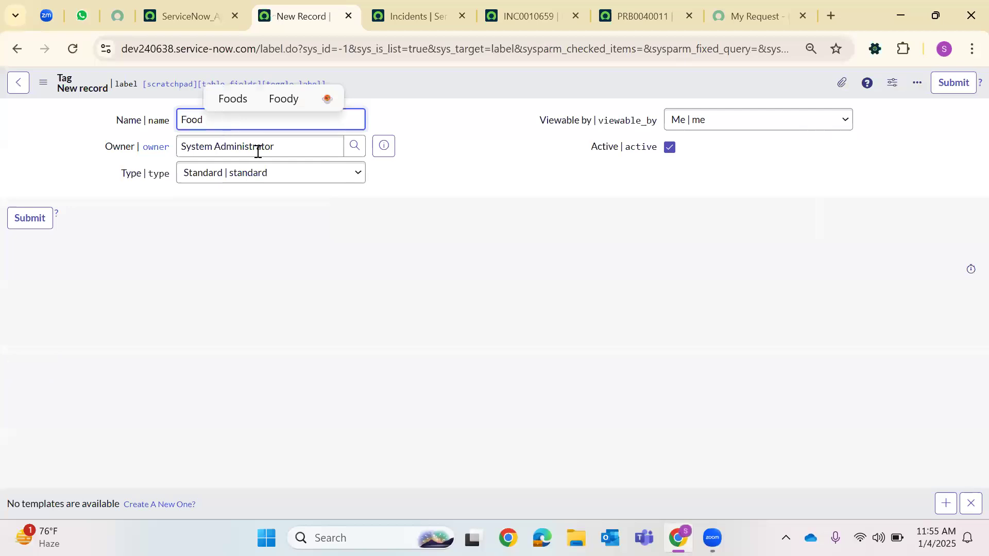
{"action": "left_click", "coordinate": [278, 175]}
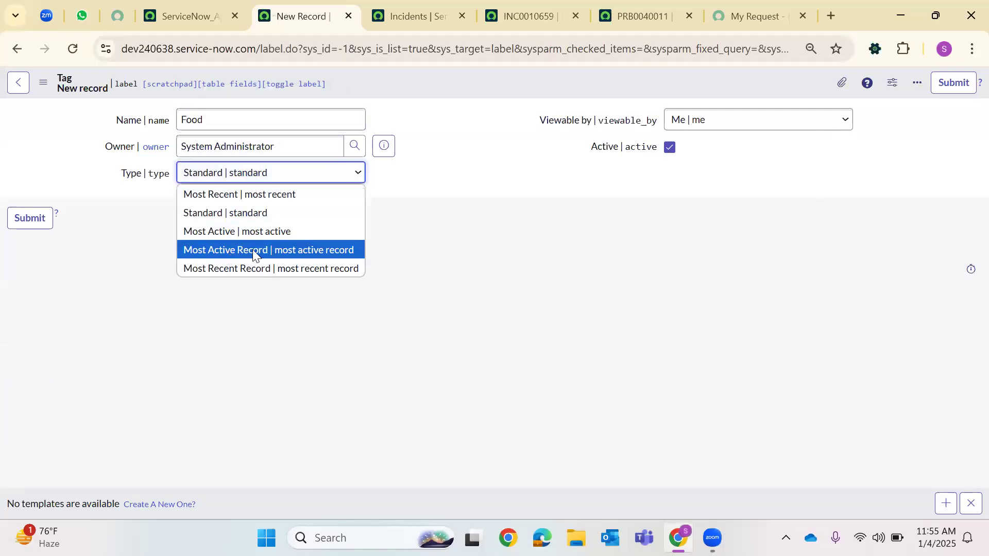
{"action": "left_click", "coordinate": [225, 215]}
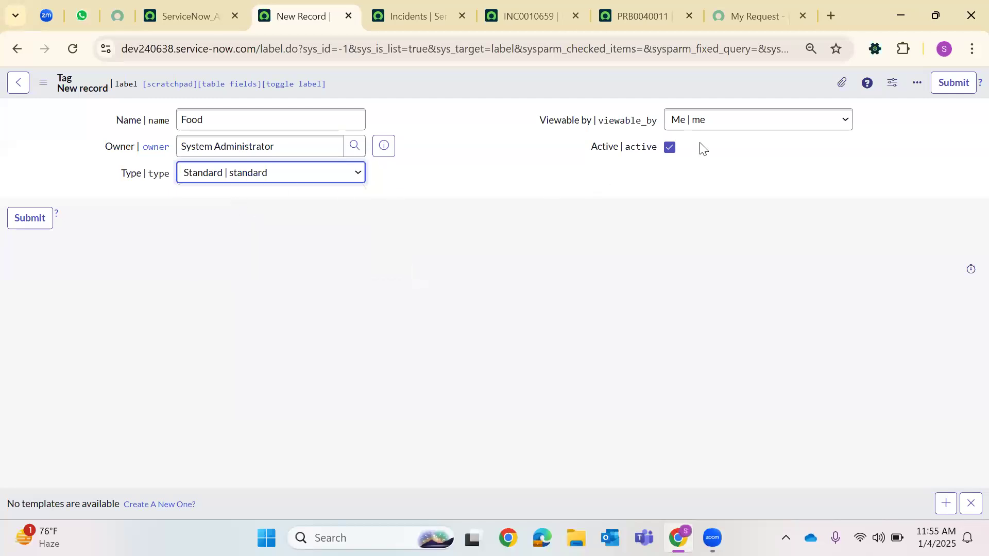
{"action": "left_click", "coordinate": [713, 119]}
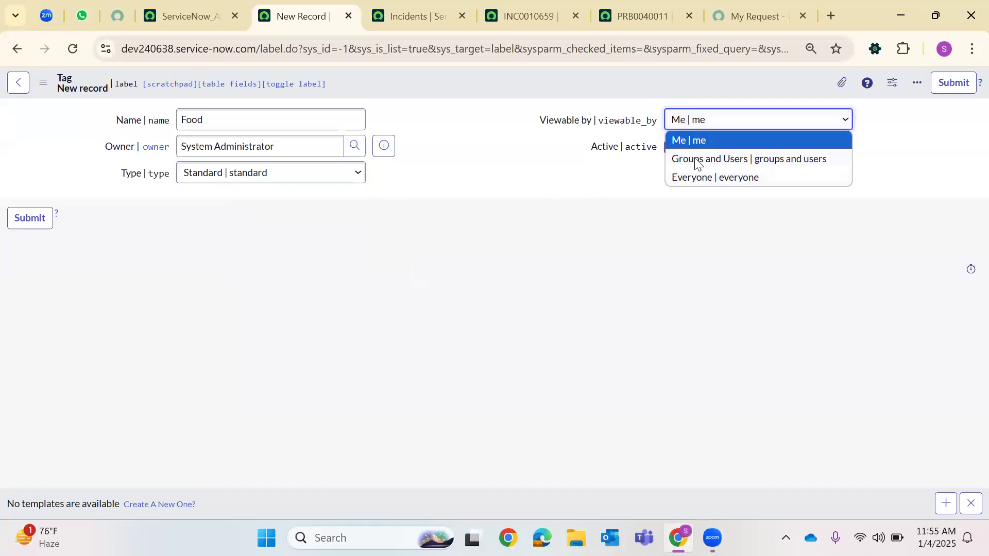
{"action": "left_click", "coordinate": [764, 178]}
{"action": "left_click", "coordinate": [30, 218]}
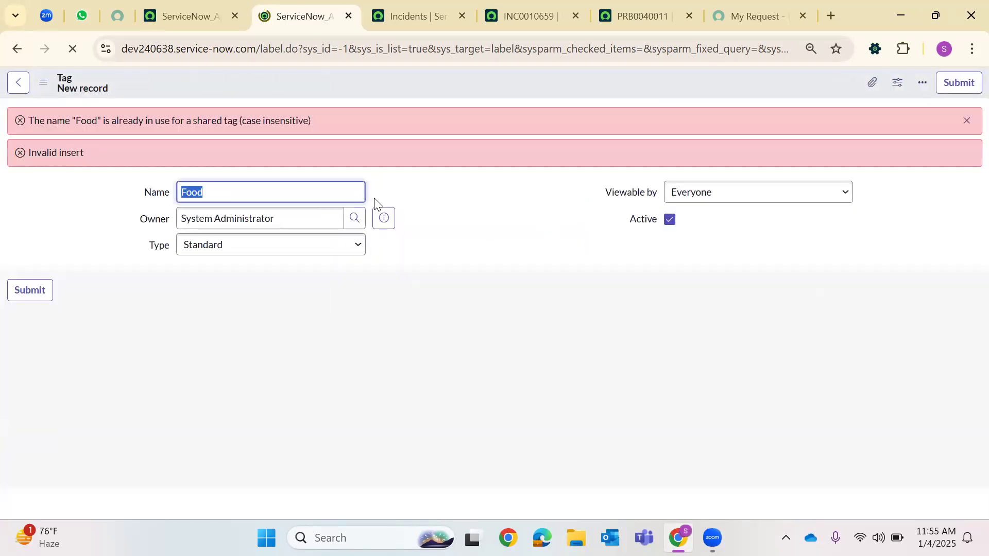
{"action": "left_click", "coordinate": [213, 193]}
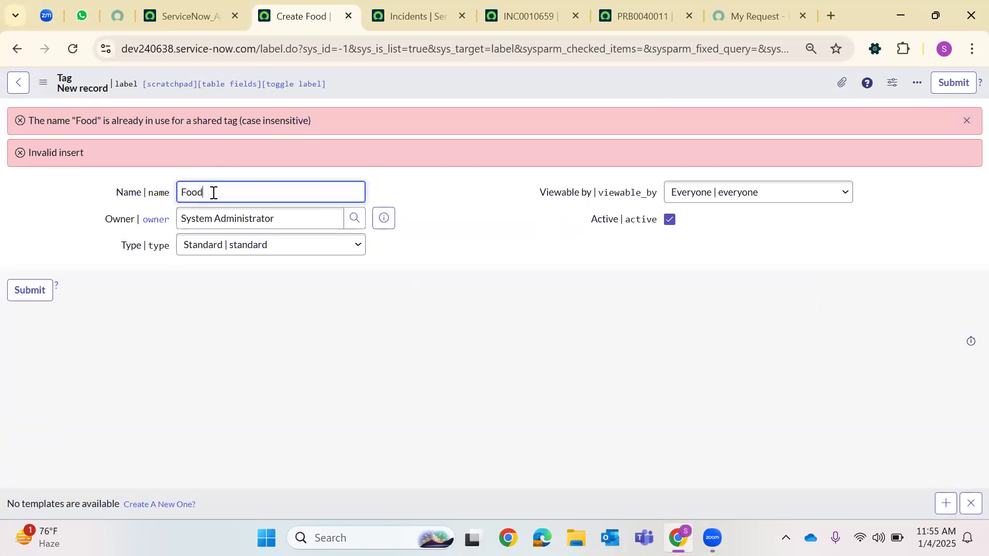
{"action": "type", "text": "ie"}
{"action": "left_click", "coordinate": [31, 292]}
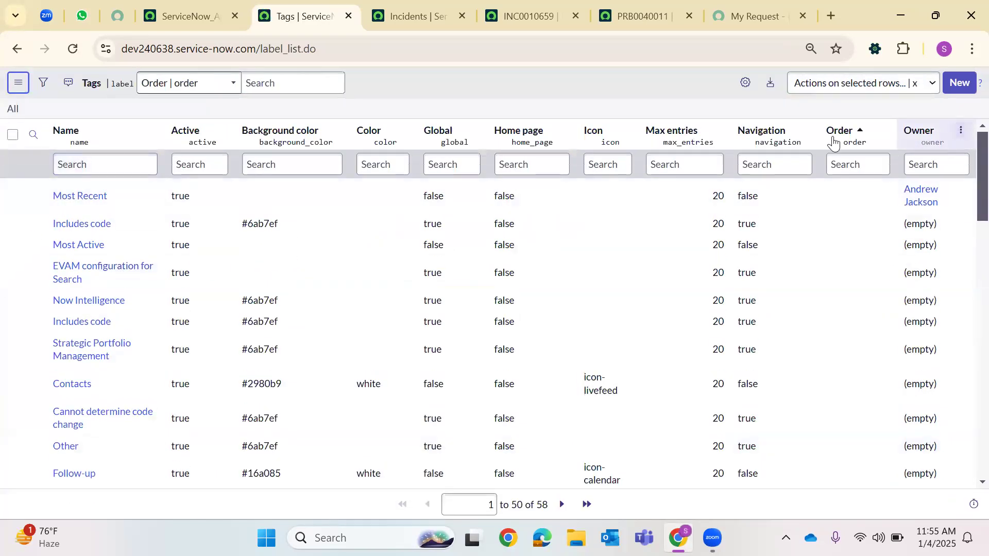
- Add a Created column near the front of the Tags list and sort newest first
{"action": "left_click", "coordinate": [746, 84]}
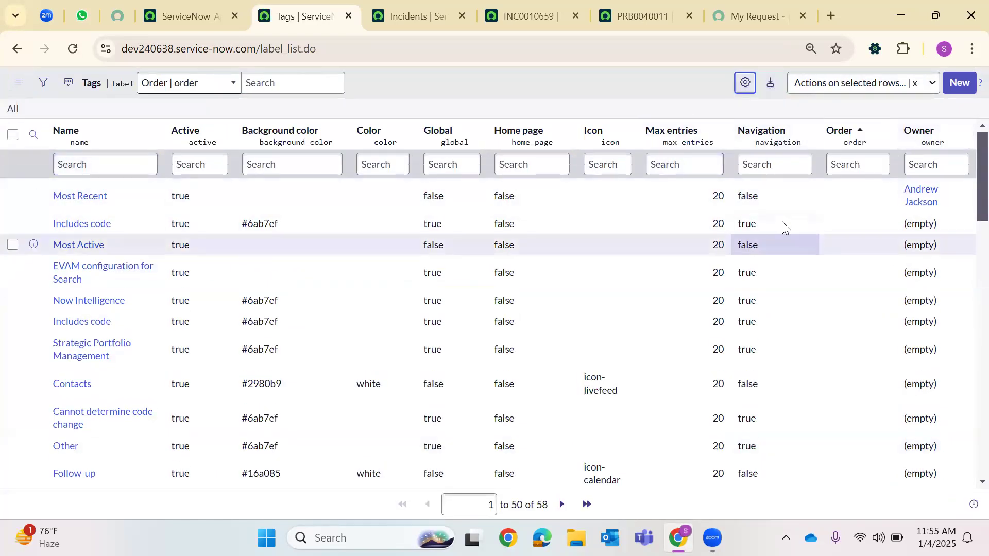
{"action": "left_click", "coordinate": [322, 153]}
{"action": "left_click", "coordinate": [483, 233]}
{"action": "left_click", "coordinate": [681, 233]}
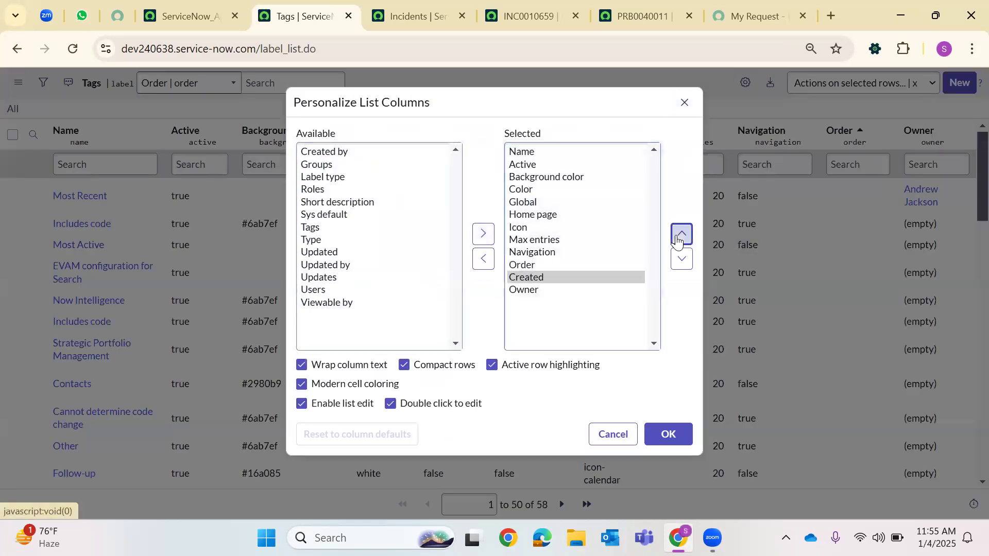
{"action": "left_click", "coordinate": [681, 233]}
{"action": "left_click", "coordinate": [681, 233]}
{"action": "left_click", "coordinate": [681, 234]}
{"action": "left_click", "coordinate": [678, 433]}
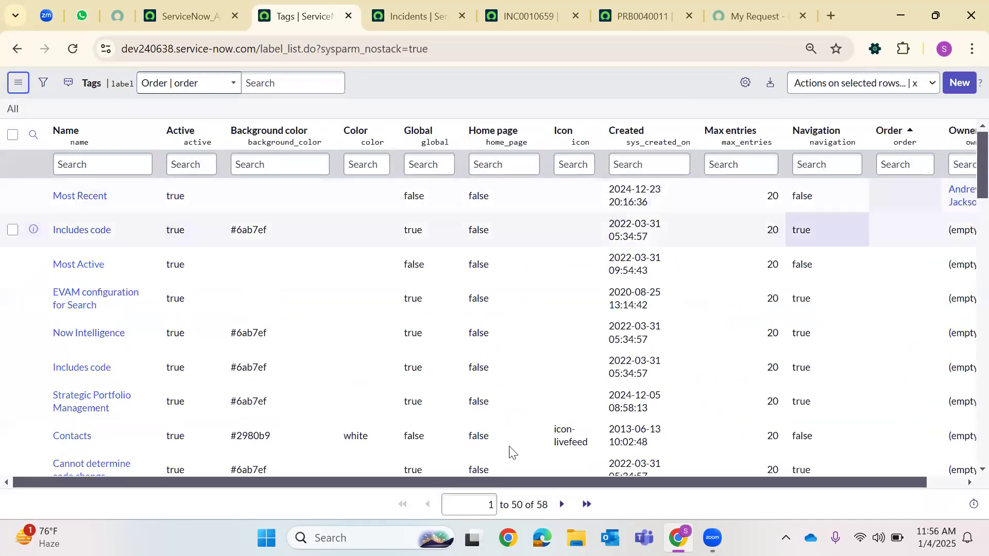
{"action": "left_click_drag", "start_coordinate": [324, 484], "coordinate": [806, 446]}
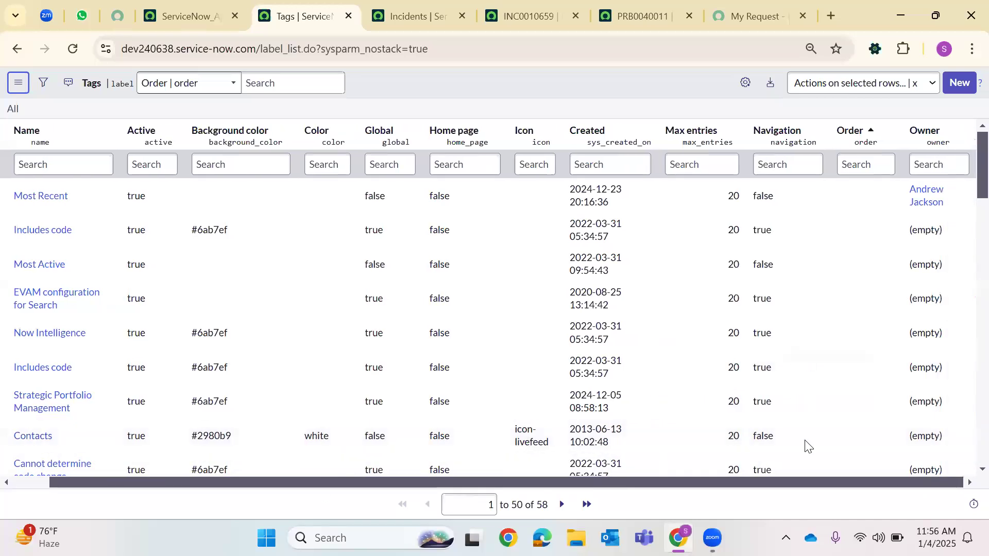
{"action": "left_click", "coordinate": [643, 130]}
{"action": "left_click", "coordinate": [536, 230]}
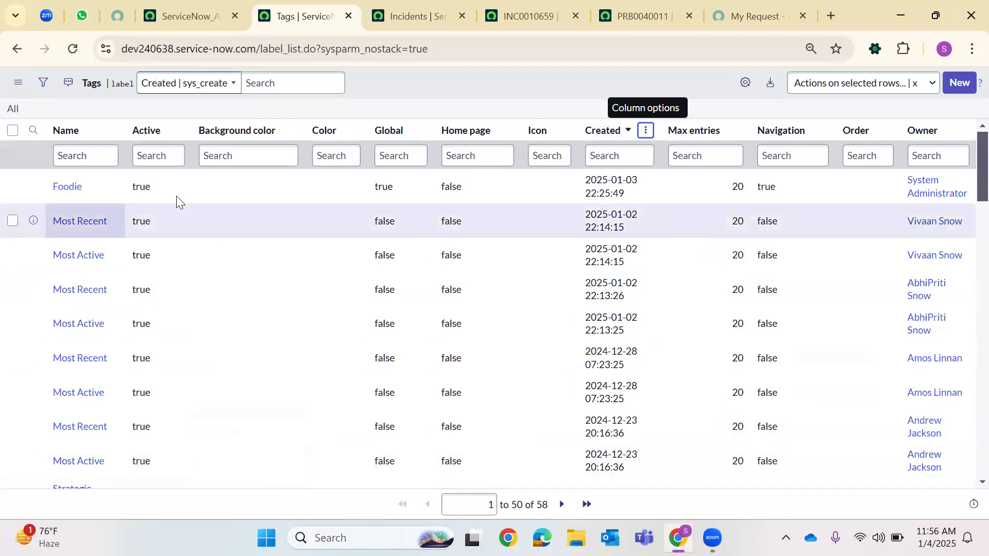
{"action": "left_click", "coordinate": [473, 189]}
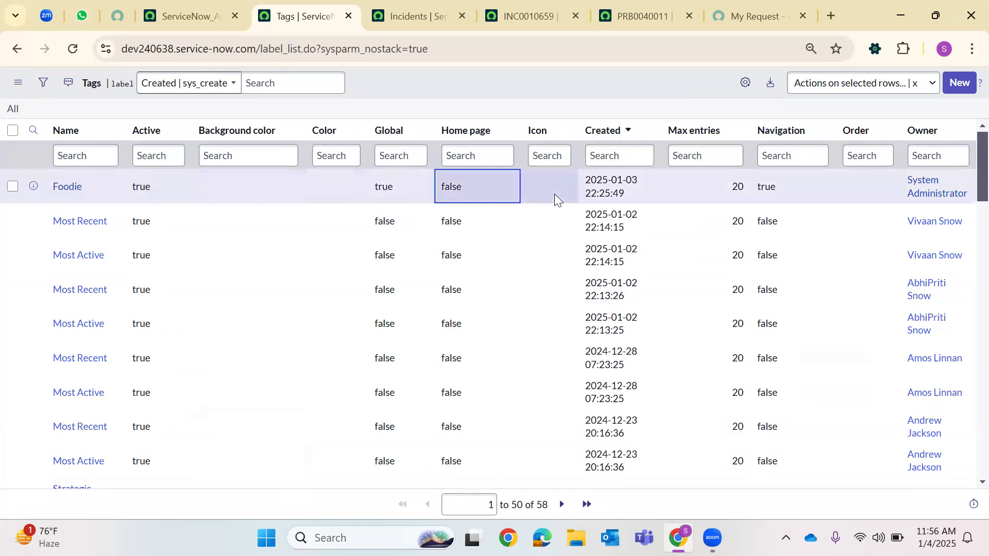
- Set the Foodie tag's Max entries to 100
{"action": "double_click", "coordinate": [716, 204]}
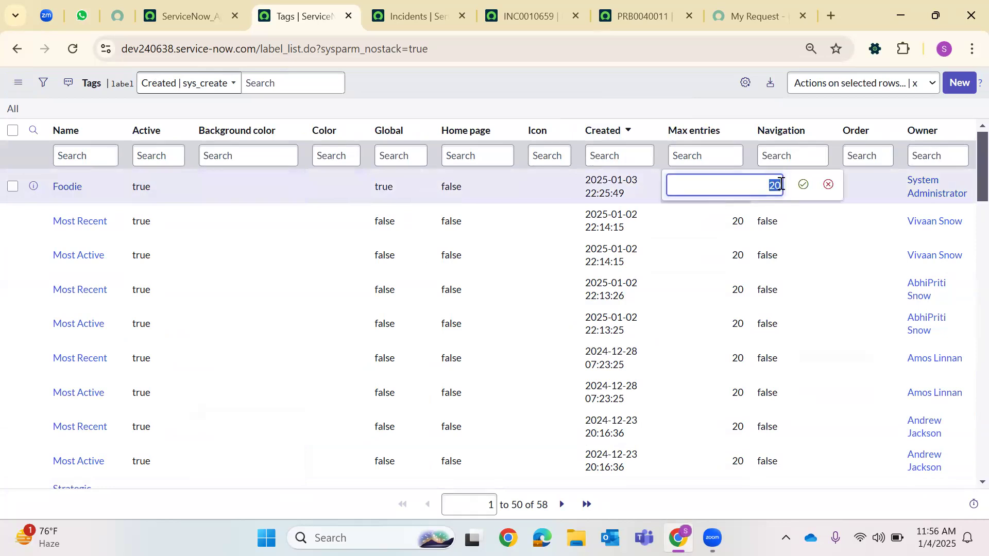
{"action": "type", "text": "100"}
{"action": "key", "text": "Return"}
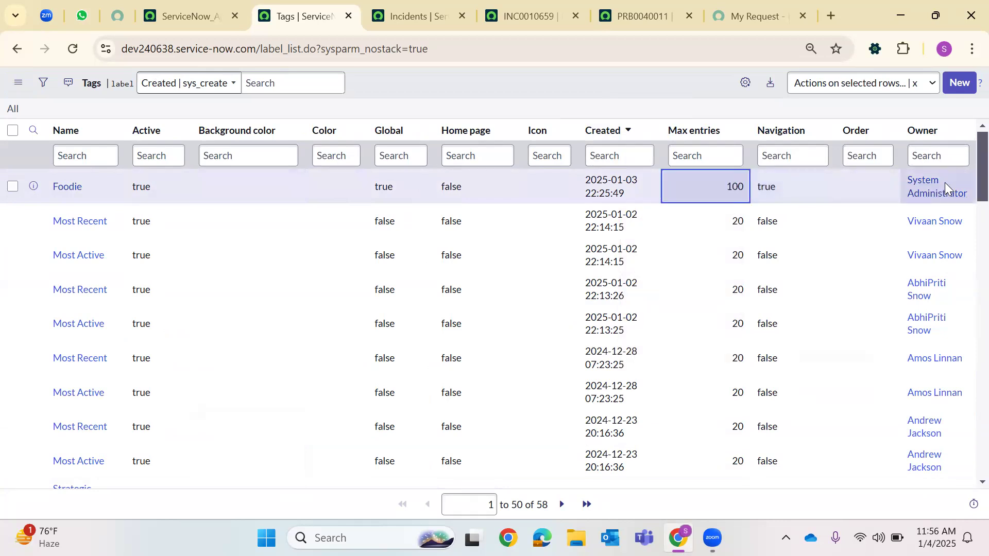
- Give Foodie background colour #6ab7ef, copied from the Security Center Suites tag
{"action": "scroll", "coordinate": [841, 274], "scroll_direction": "down", "scroll_amount": 15}
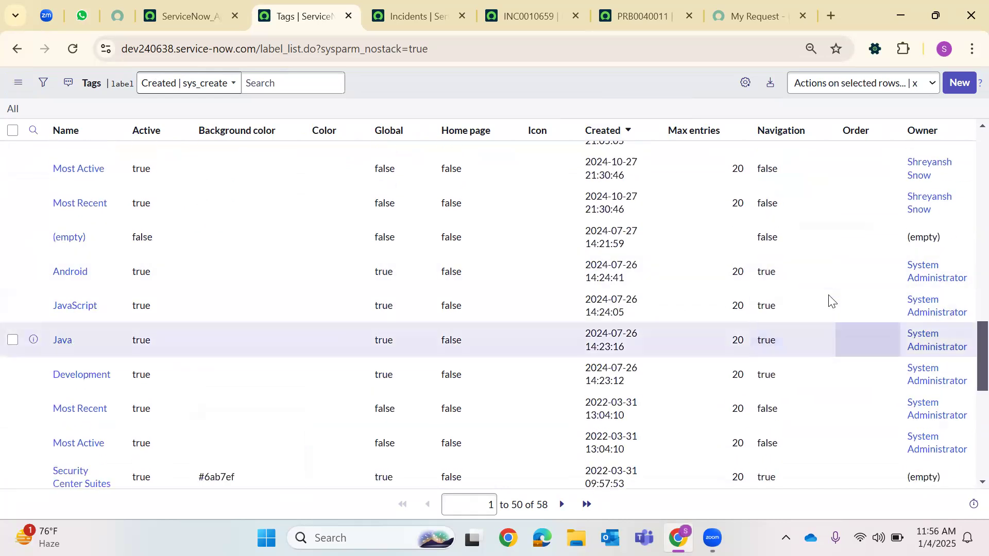
{"action": "scroll", "coordinate": [829, 300], "scroll_direction": "down", "scroll_amount": 3}
{"action": "double_click", "coordinate": [199, 323]}
{"action": "key", "text": "ctrl+c"}
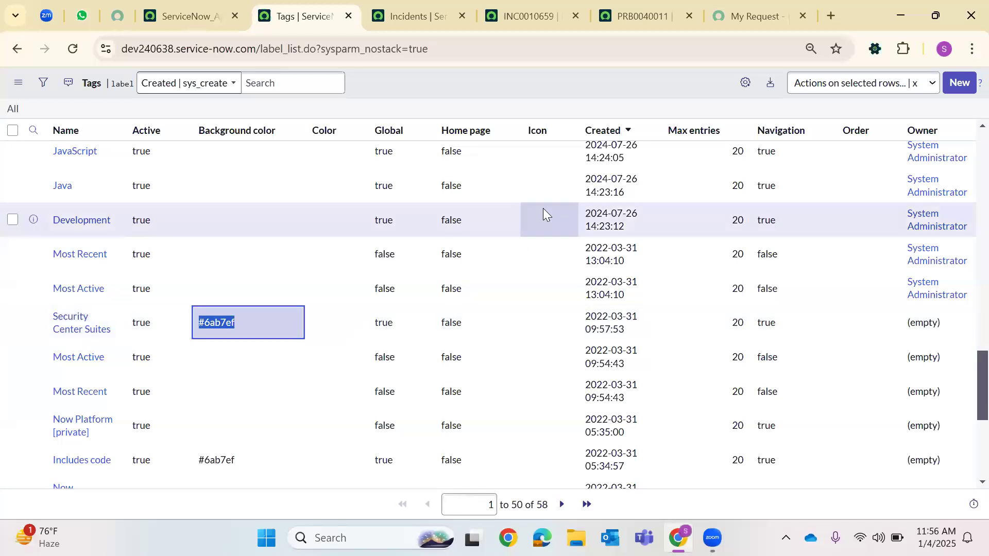
{"action": "scroll", "coordinate": [498, 198], "scroll_direction": "up", "scroll_amount": 10}
{"action": "double_click", "coordinate": [241, 188]}
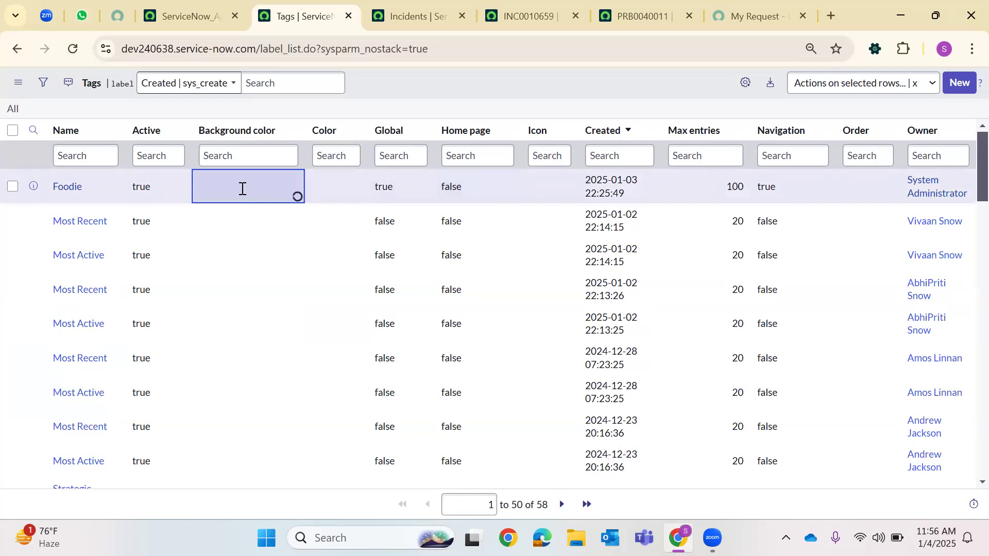
{"action": "key", "text": "ctrl+v"}
{"action": "key", "text": "Return"}
- View the Customer Service Management tag record, then return to the INC0010659 incident tab
{"action": "scroll", "coordinate": [313, 478], "scroll_direction": "down", "scroll_amount": 20}
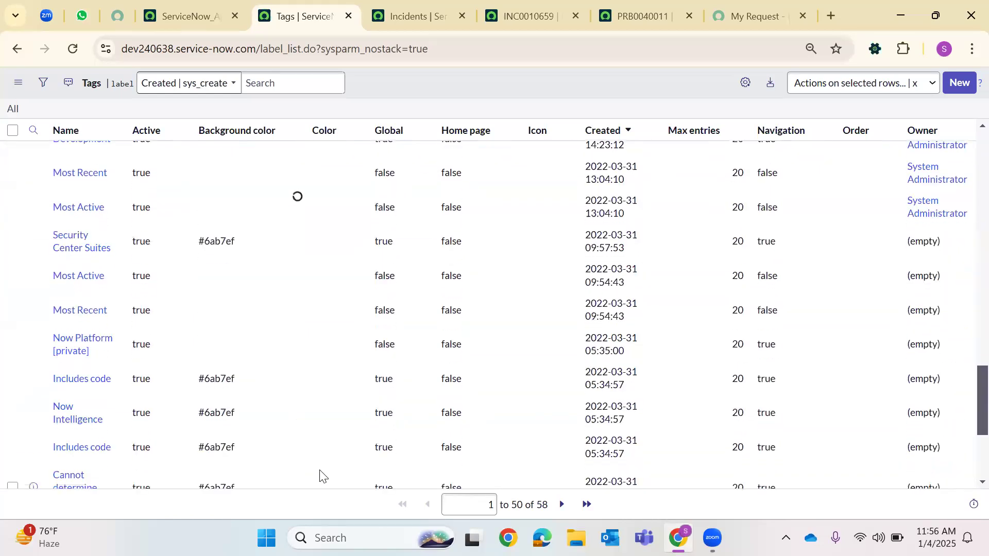
{"action": "left_click", "coordinate": [65, 362]}
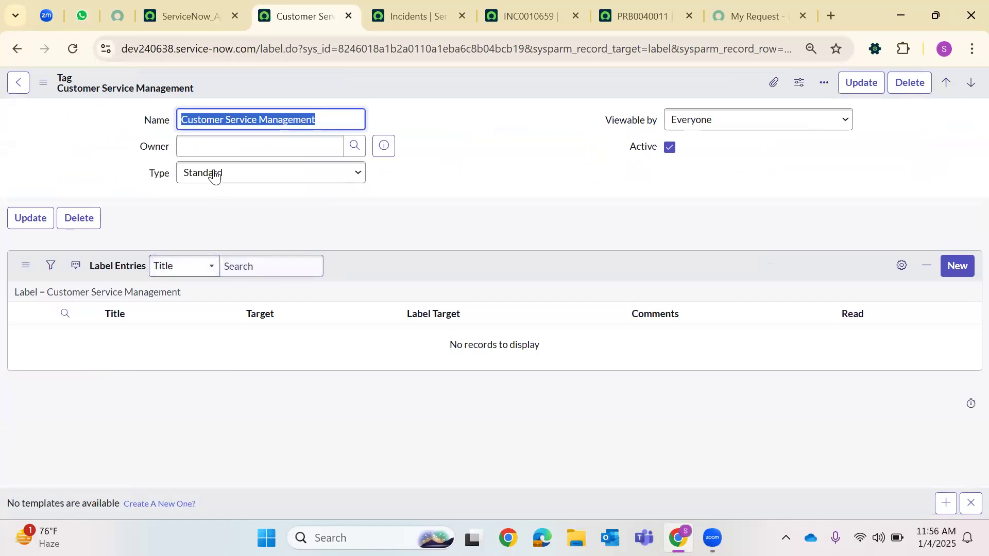
{"action": "left_click", "coordinate": [18, 82]}
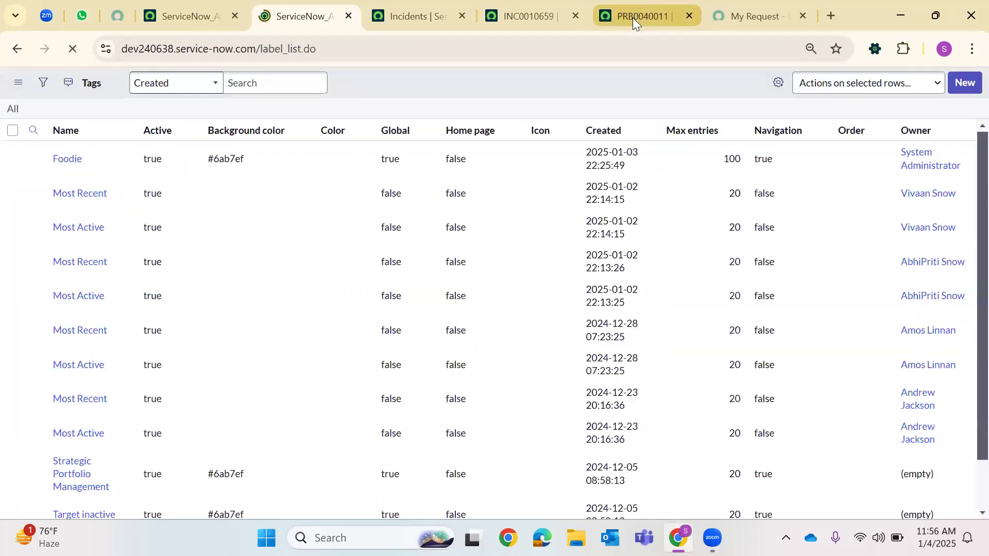
{"action": "left_click", "coordinate": [632, 17]}
{"action": "left_click", "coordinate": [533, 16]}
{"action": "left_click", "coordinate": [73, 49]}
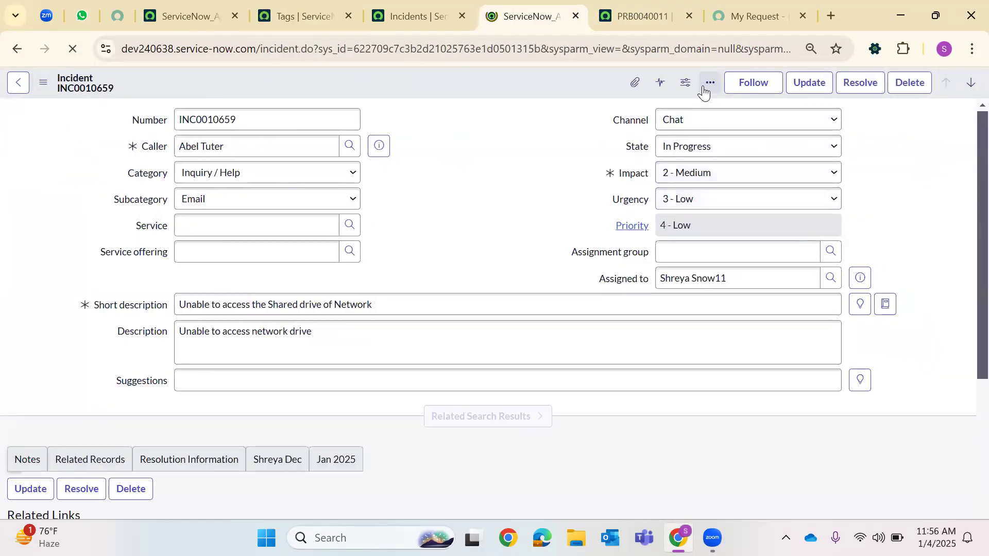
- Attach the existing Foodie tag to INC0010659 through Add Tag, confirming it shows 1 tag
{"action": "left_click", "coordinate": [706, 88]}
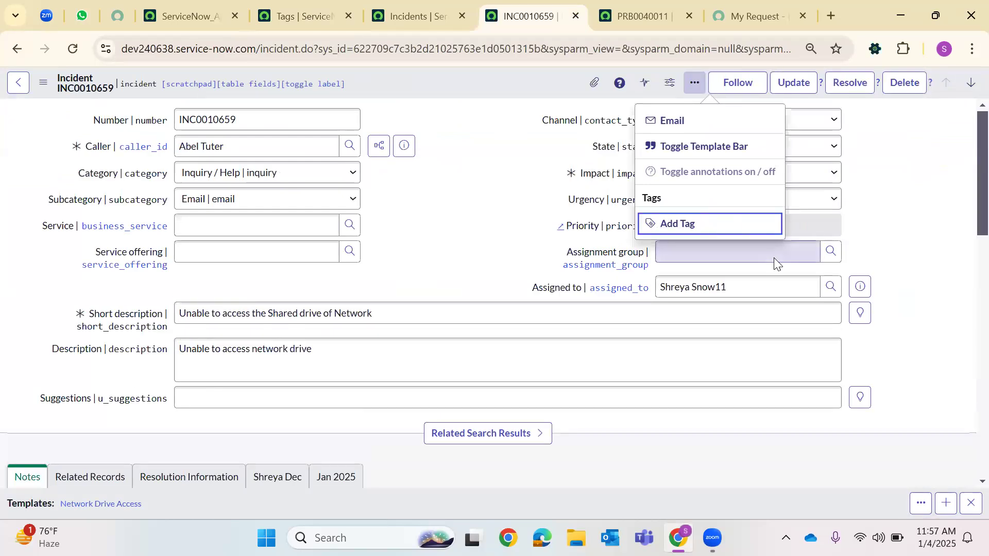
{"action": "left_click", "coordinate": [705, 89]}
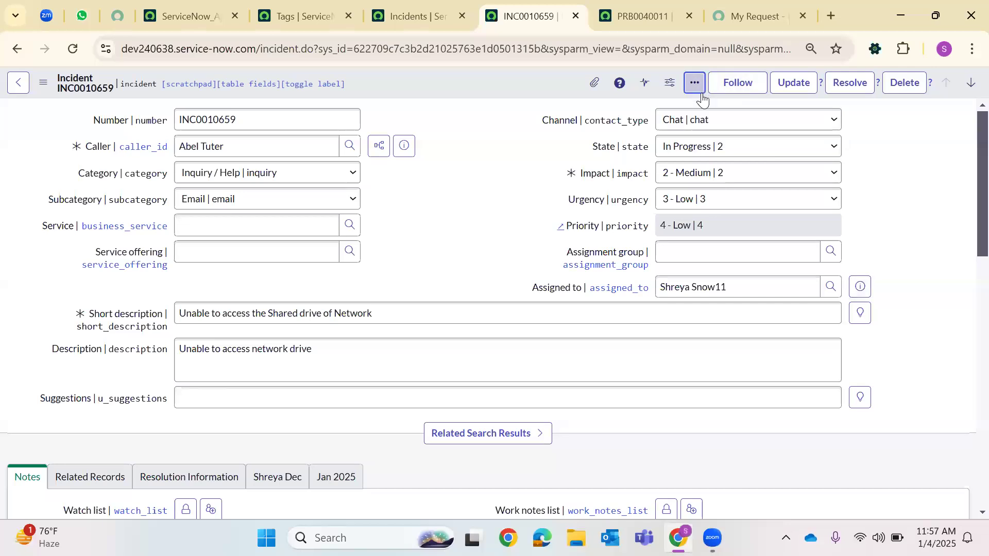
{"action": "left_click", "coordinate": [695, 84]}
{"action": "left_click", "coordinate": [687, 238]}
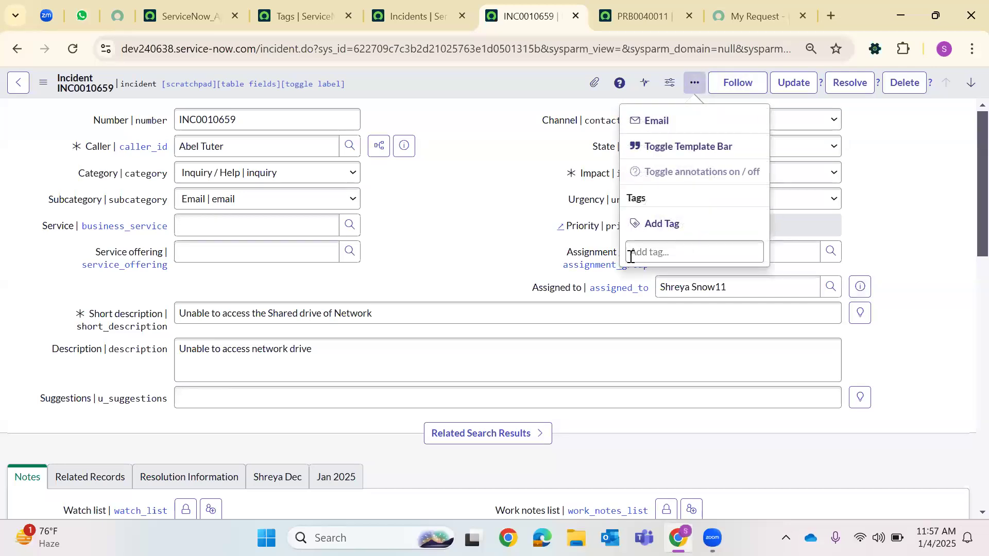
{"action": "type", "text": "Food"}
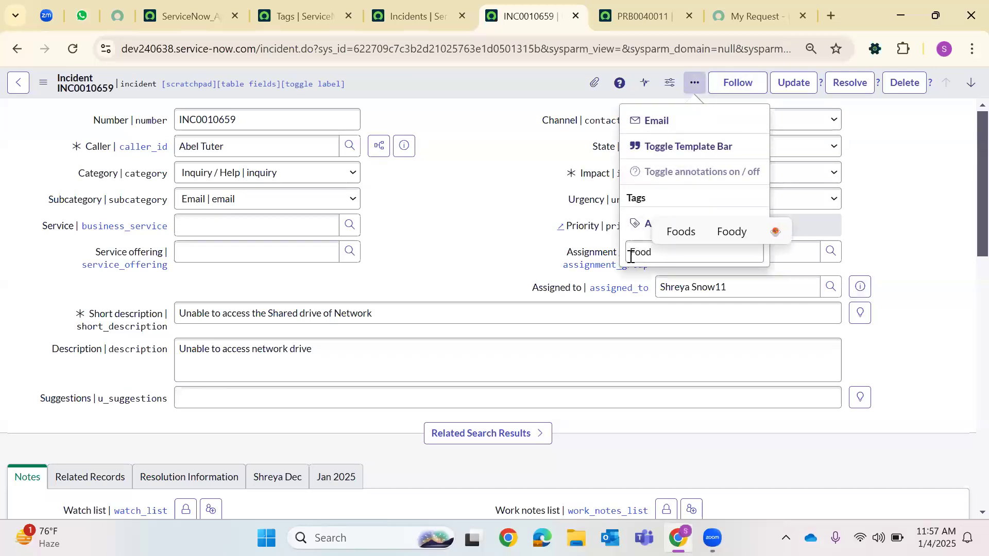
{"action": "key", "text": "Down"}
{"action": "key", "text": "Down"}
{"action": "key", "text": "Down"}
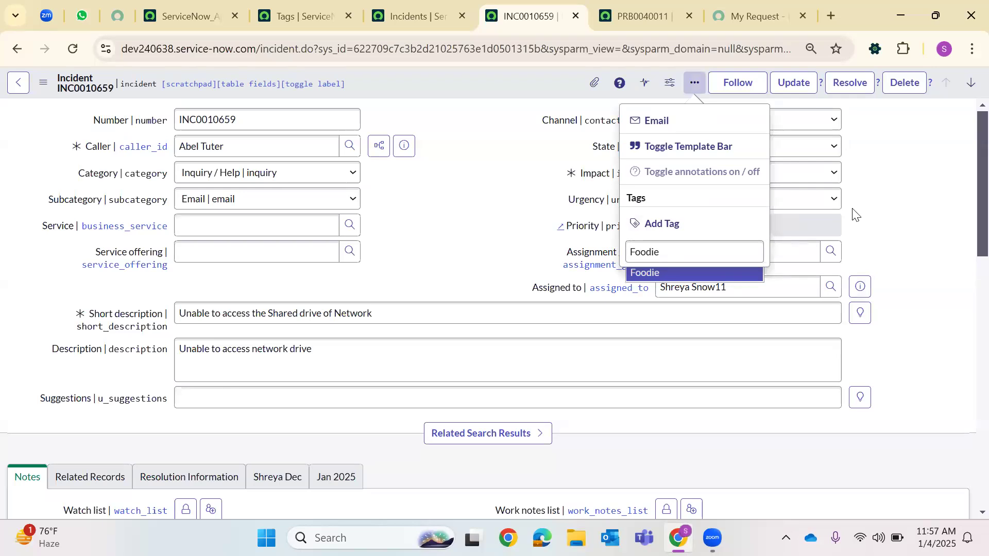
{"action": "key", "text": "Return"}
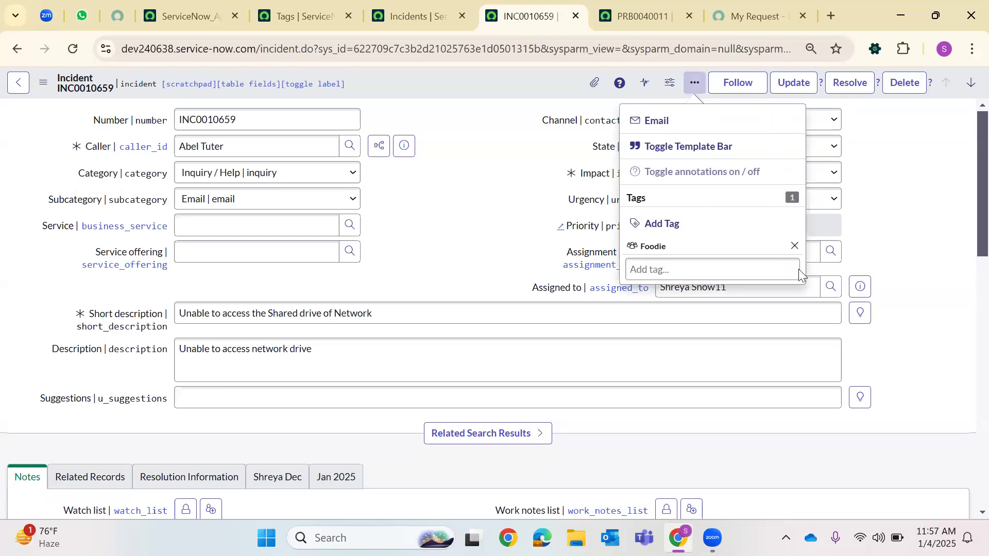
{"action": "left_click", "coordinate": [869, 237]}
{"action": "left_click", "coordinate": [694, 83]}
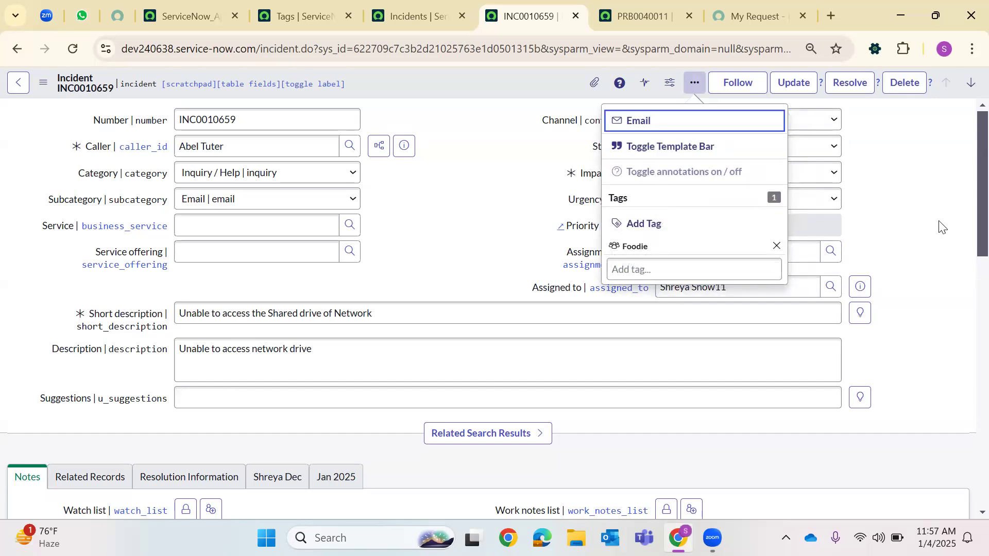
{"action": "left_click", "coordinate": [901, 199]}
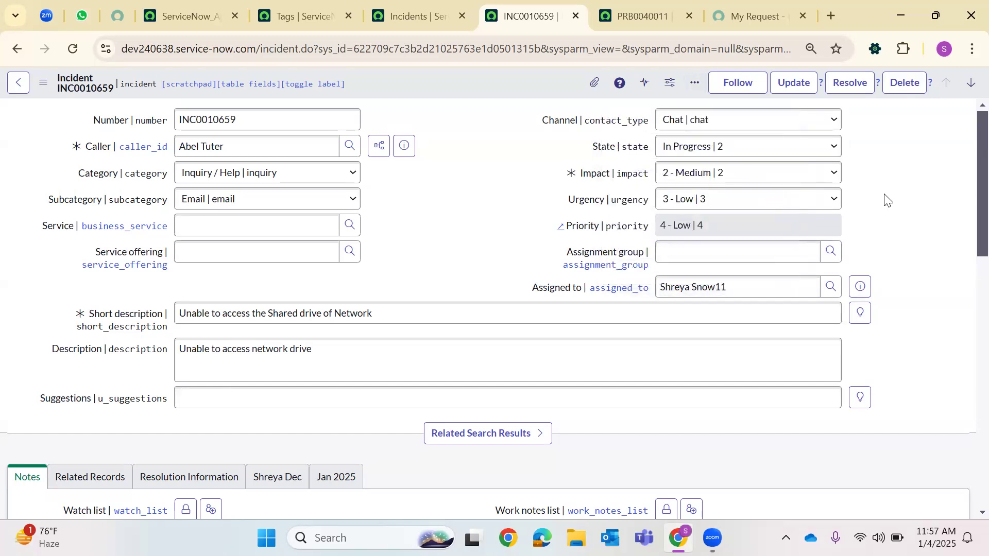
- Close the extra Incidents and Tags browser tabs, returning to the ServiceNow_Apple page
{"action": "left_click", "coordinate": [461, 16]}
{"action": "left_click", "coordinate": [347, 16]}
{"action": "key", "text": "ctrl+shift+Tab"}
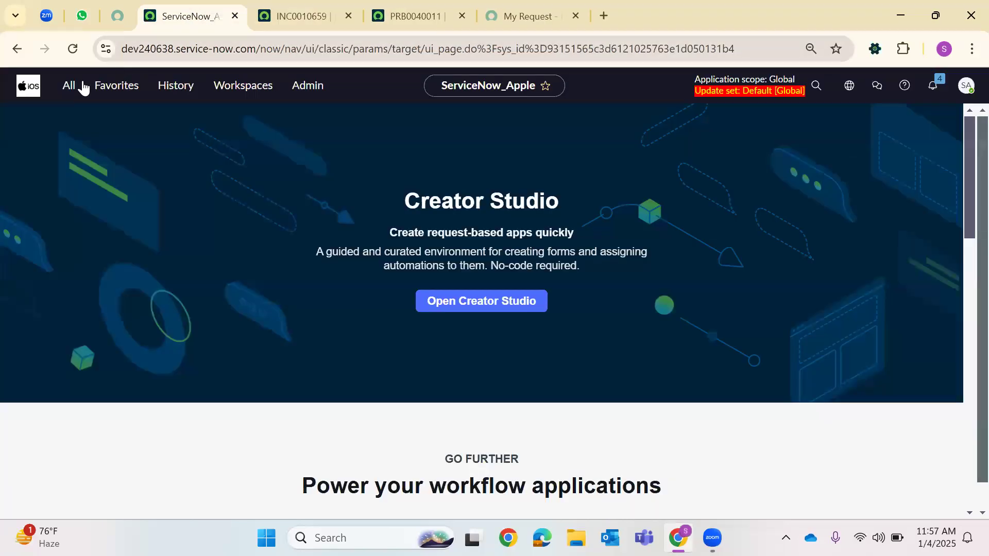
- Open the full incident list by entering Incident.LIST in the navigator filter
{"action": "left_click", "coordinate": [69, 86]}
{"action": "key", "text": "BackSpace"}
{"action": "type", "text": "Inc"}
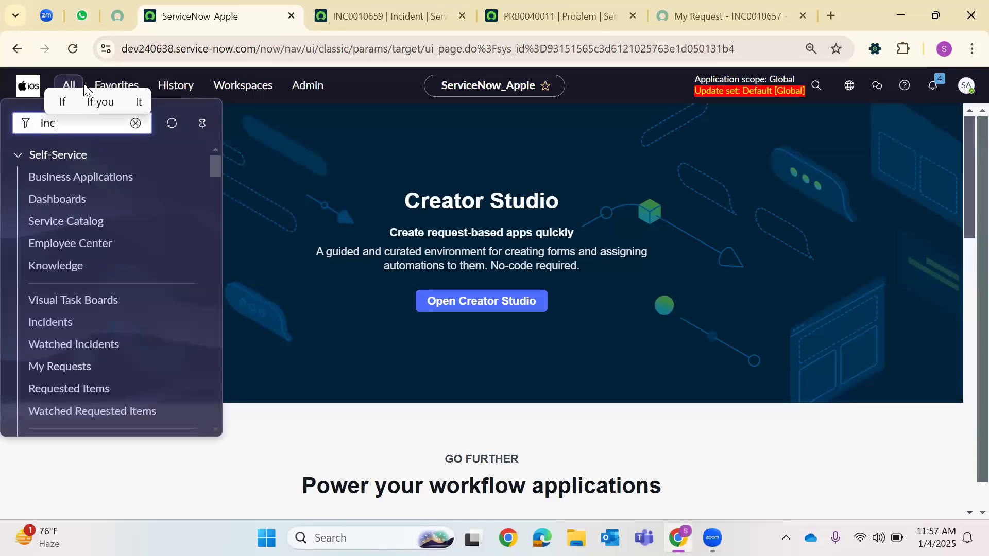
{"action": "type", "text": "ident.LIST"}
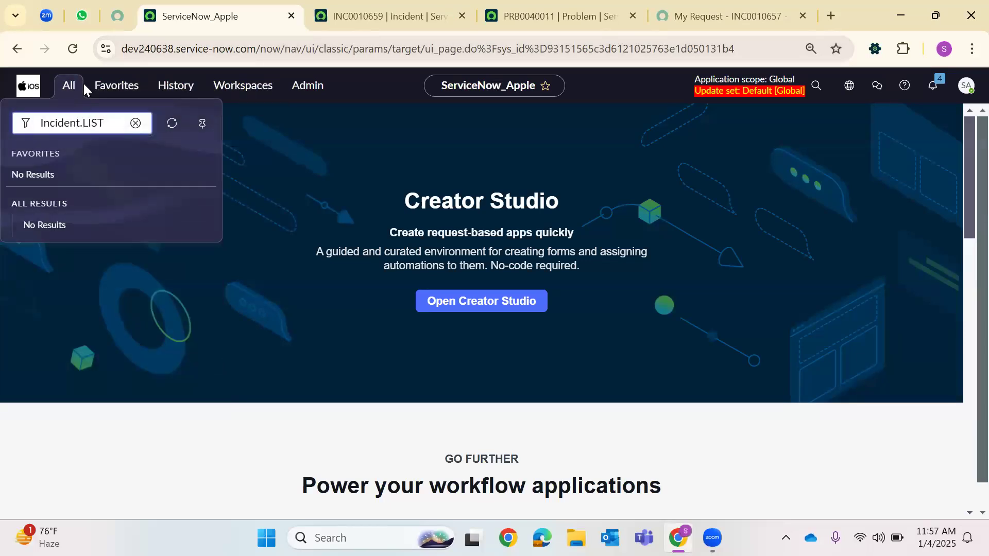
{"action": "key", "text": "Return"}
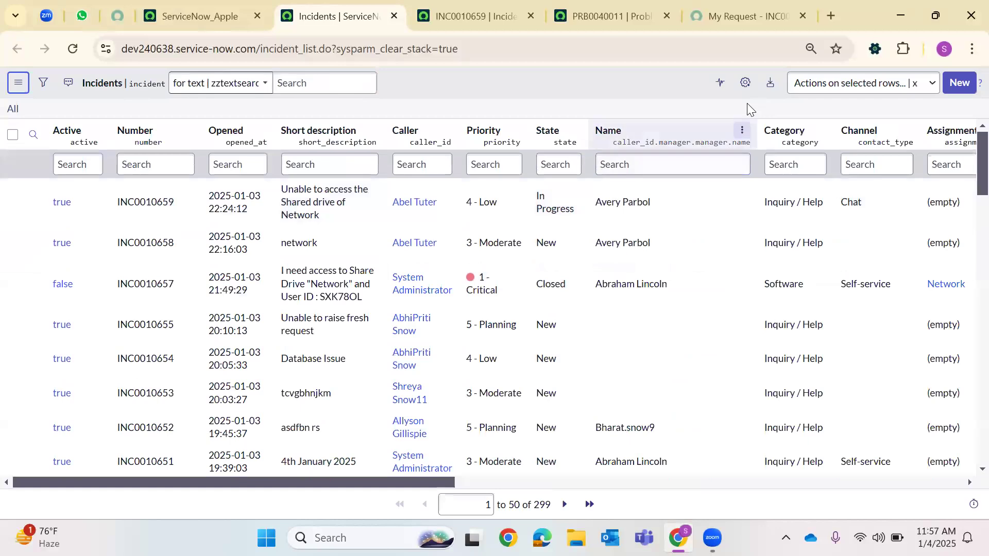
{"action": "left_click", "coordinate": [718, 89]}
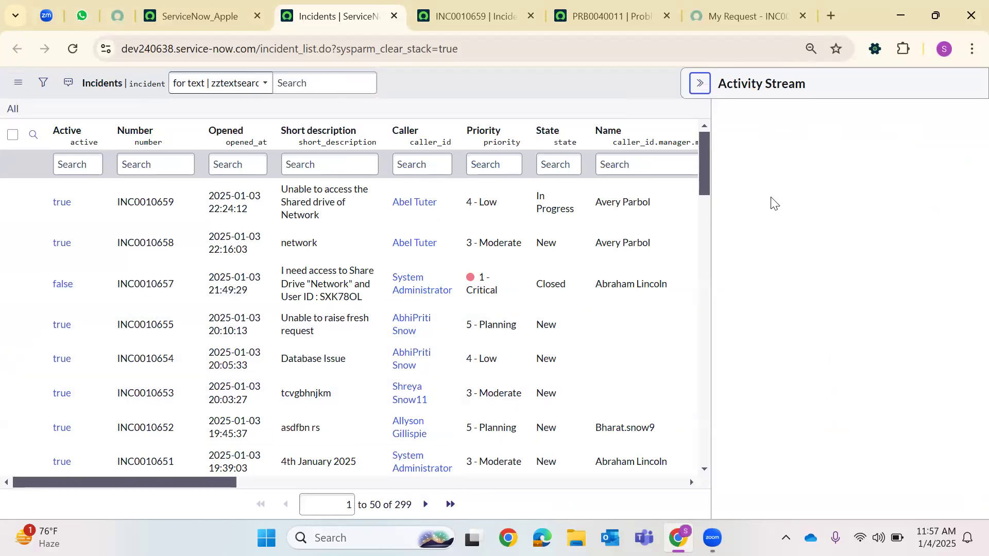
{"action": "left_click", "coordinate": [13, 202]}
{"action": "left_click", "coordinate": [706, 84]}
{"action": "left_click", "coordinate": [719, 83]}
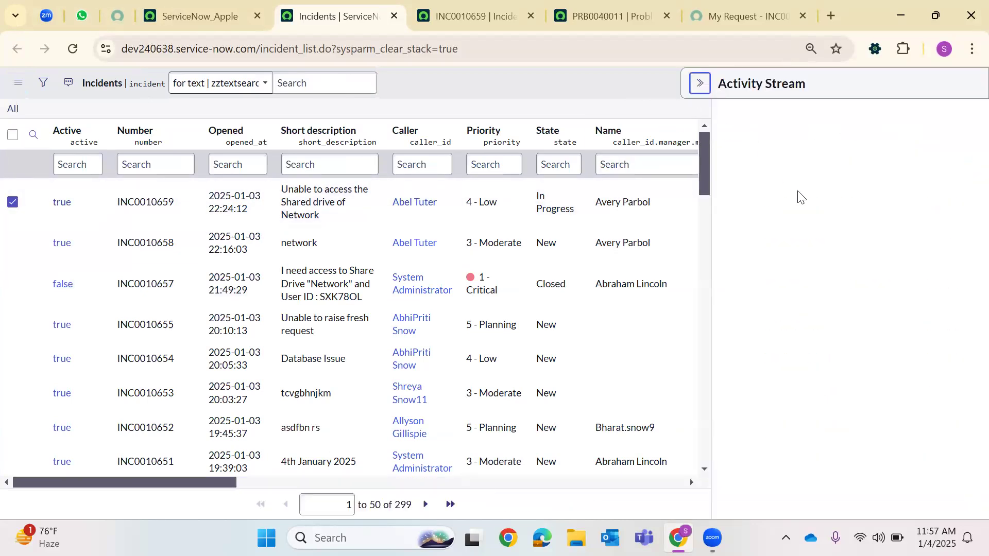
{"action": "left_click", "coordinate": [67, 57]}
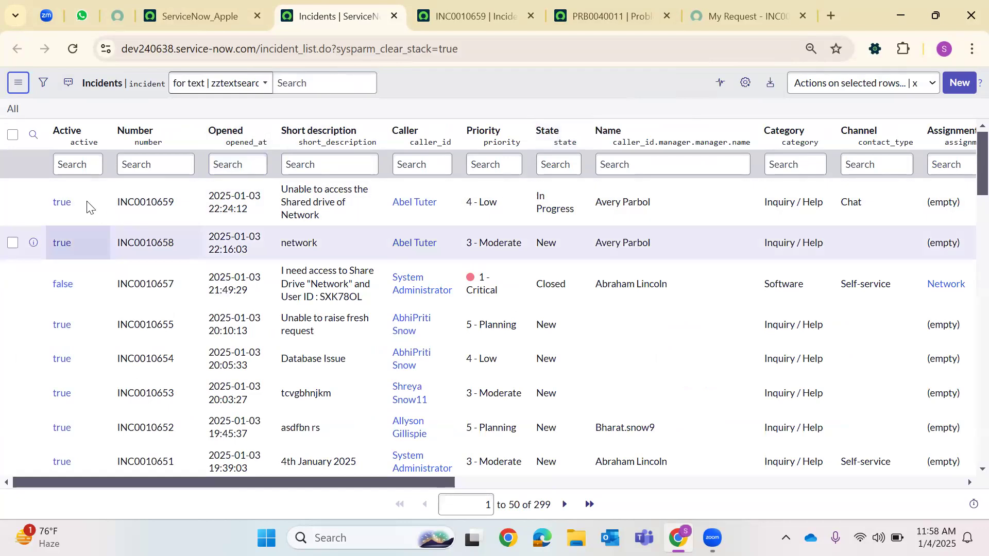
{"action": "left_click", "coordinate": [62, 201]}
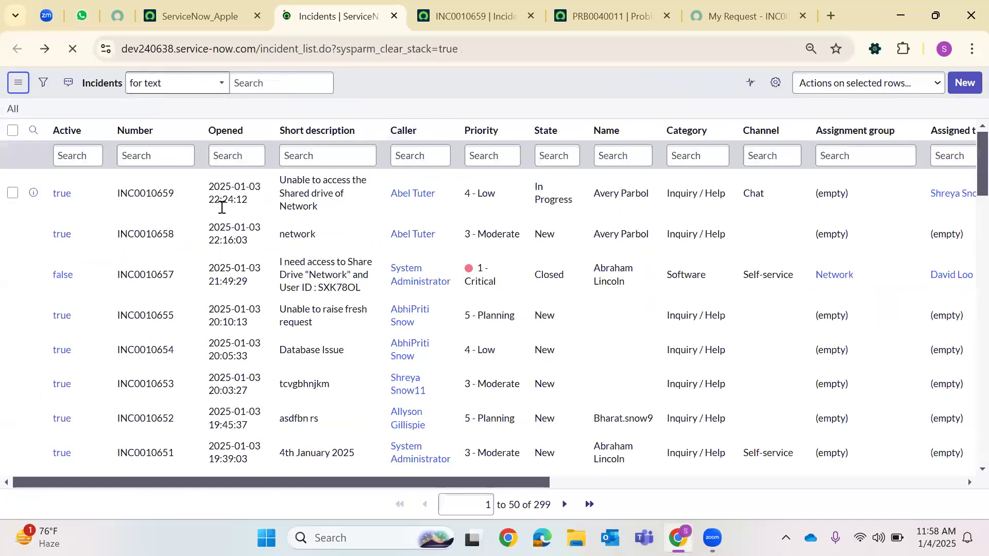
{"action": "left_click", "coordinate": [718, 83]}
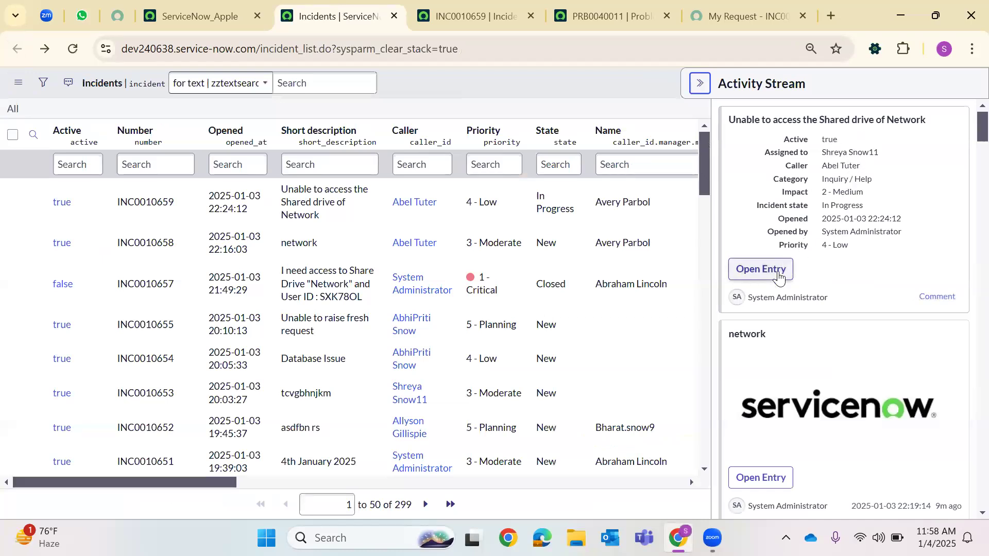
{"action": "left_click", "coordinate": [781, 278]}
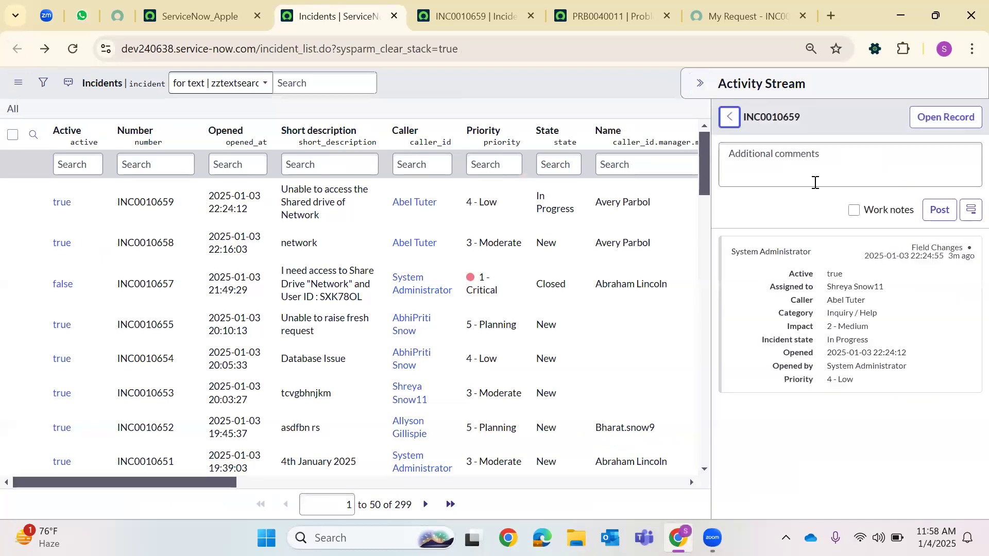
{"action": "left_click", "coordinate": [730, 118]}
{"action": "scroll", "coordinate": [781, 307], "scroll_direction": "down", "scroll_amount": 5}
{"action": "scroll", "coordinate": [782, 307], "scroll_direction": "down", "scroll_amount": 4}
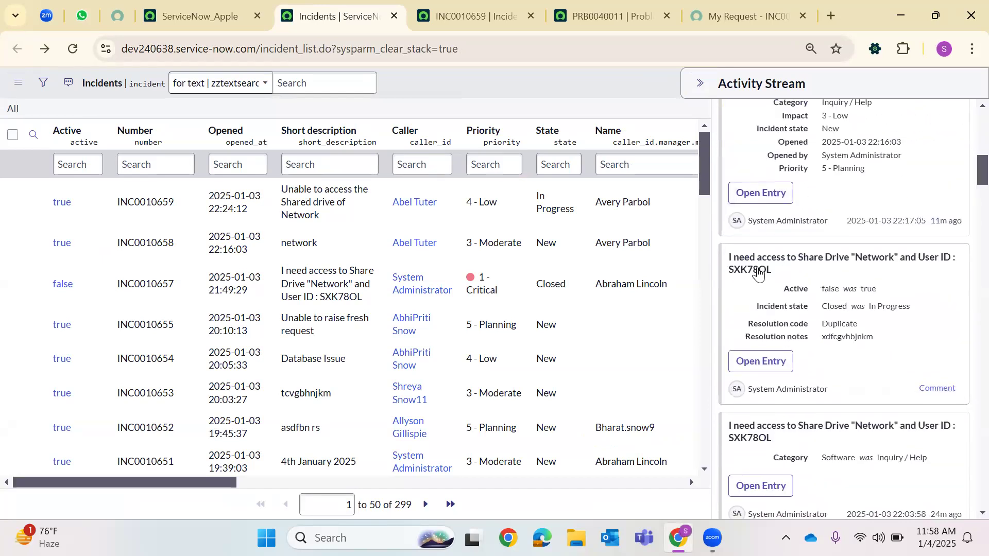
{"action": "left_click", "coordinate": [761, 361]}
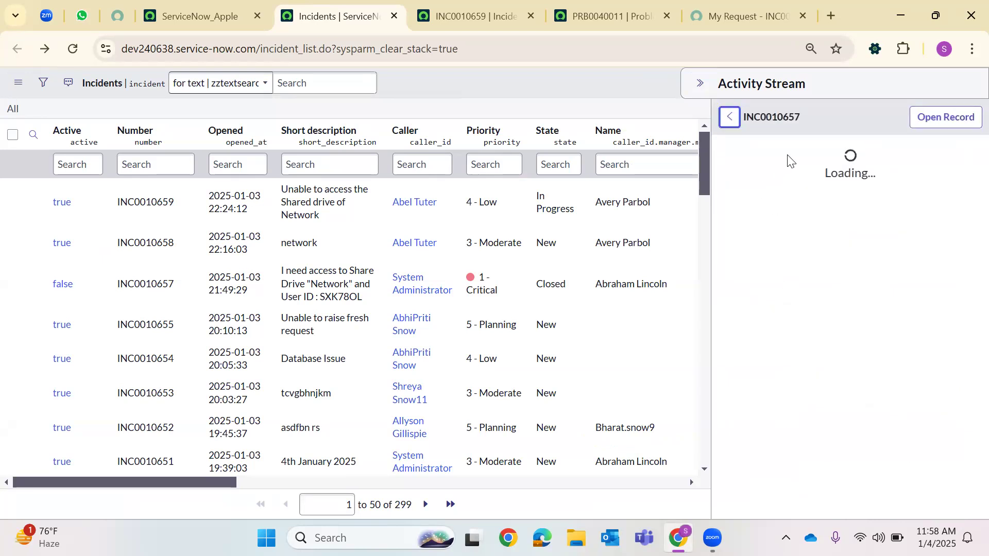
{"action": "scroll", "coordinate": [819, 287], "scroll_direction": "down", "scroll_amount": 5}
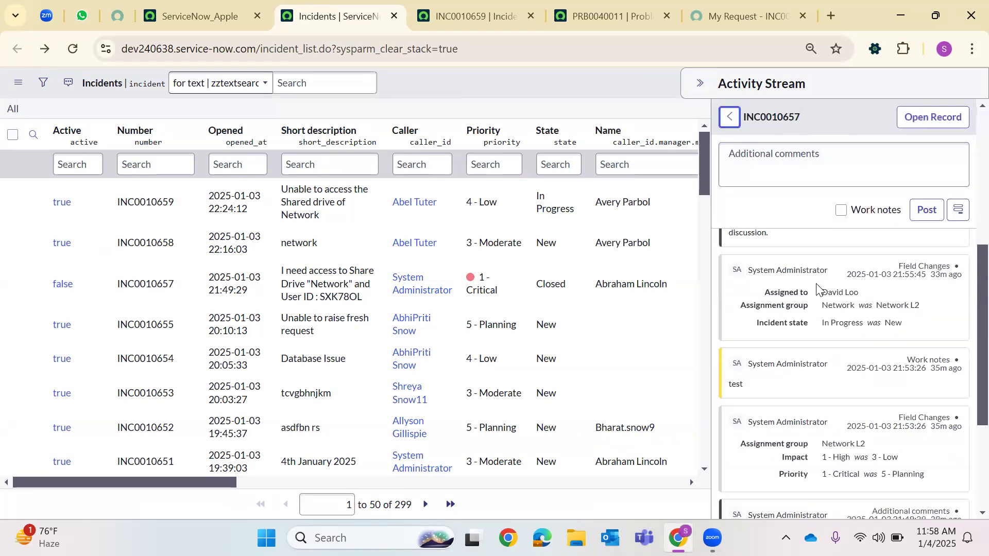
{"action": "scroll", "coordinate": [819, 289], "scroll_direction": "down", "scroll_amount": 1}
{"action": "scroll", "coordinate": [817, 304], "scroll_direction": "up", "scroll_amount": 10}
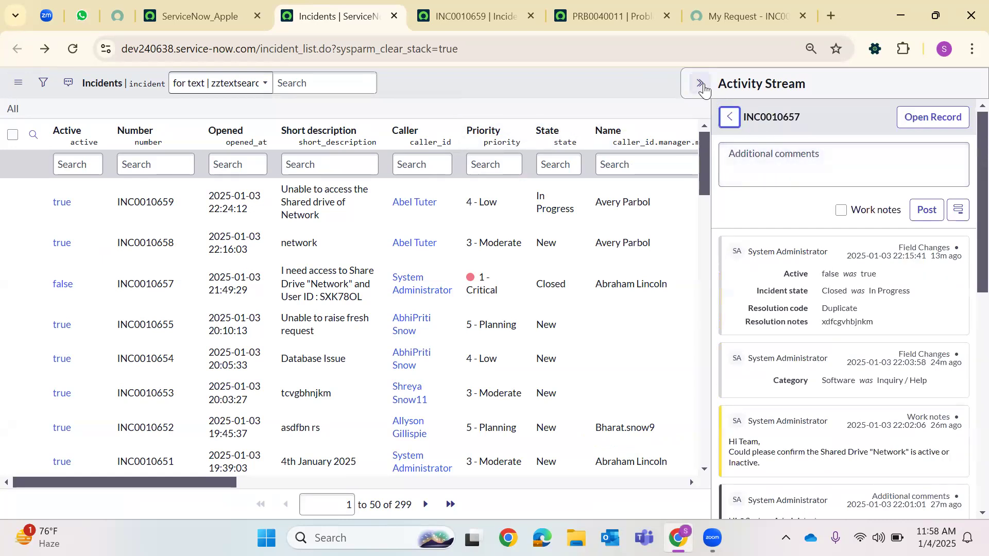
{"action": "left_click", "coordinate": [718, 117]}
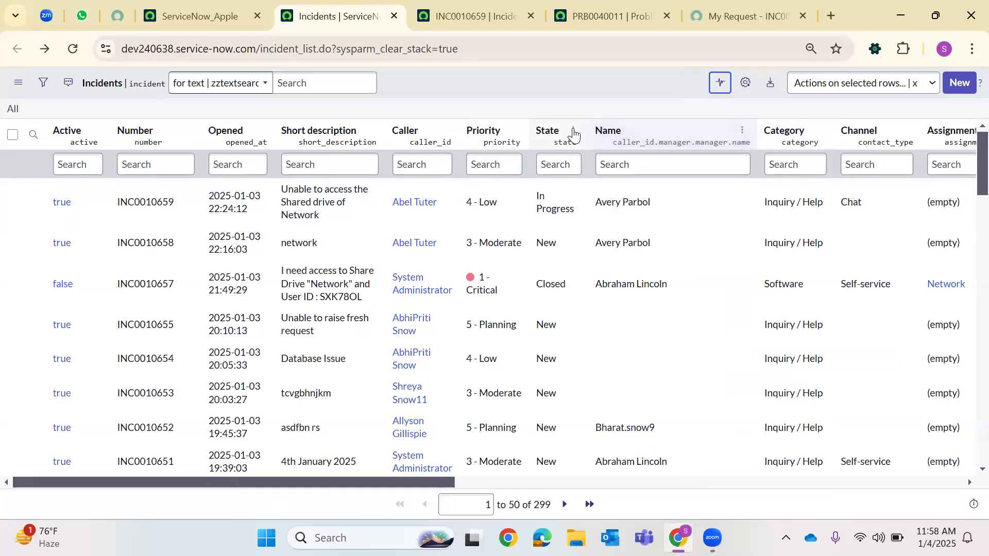
- Place a Tags column just below Category and remove Caller.Manager.Manager.Name from the list layout
{"action": "left_click", "coordinate": [745, 83]}
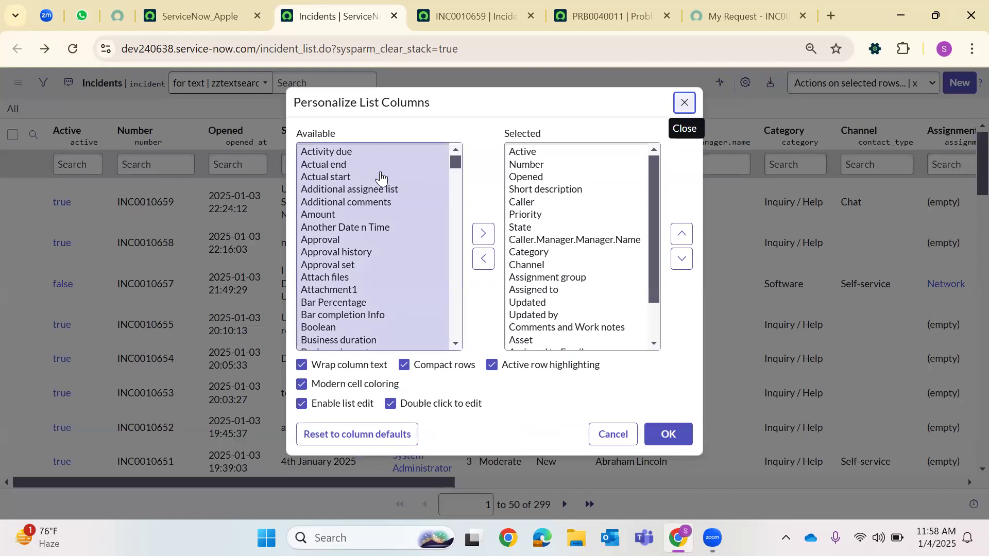
{"action": "key", "text": "ctrl+f"}
{"action": "type", "text": "Tags"}
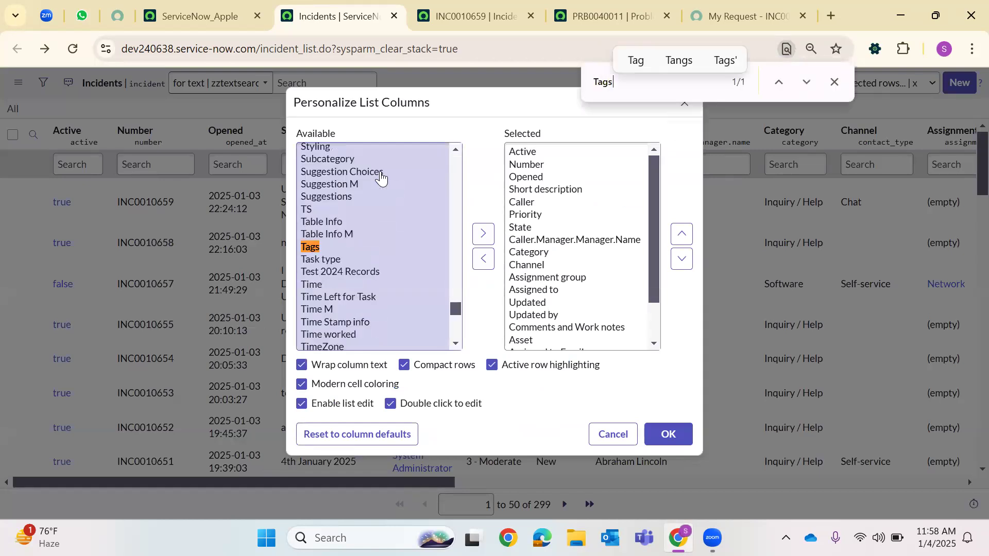
{"action": "left_click", "coordinate": [315, 248]}
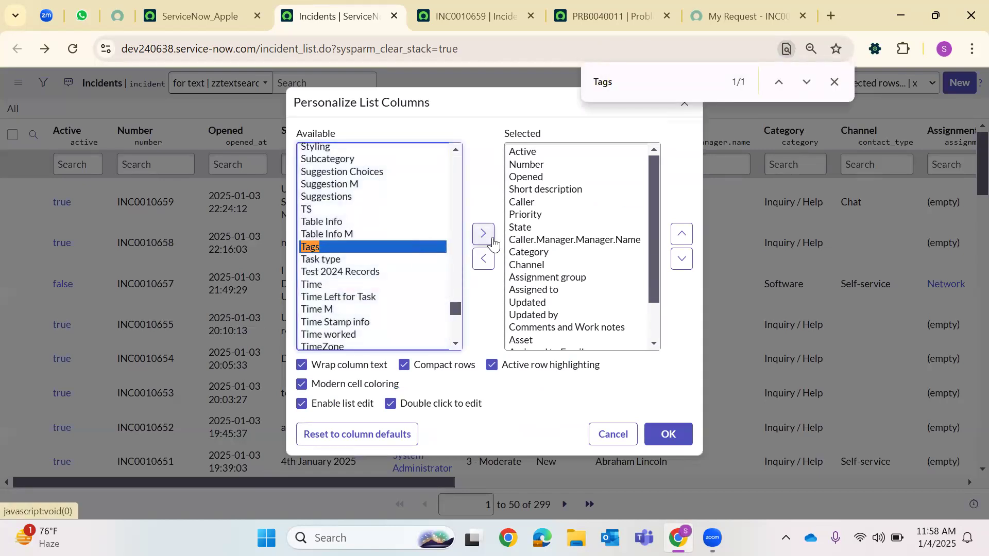
{"action": "left_click", "coordinate": [483, 234]}
{"action": "double_click", "coordinate": [681, 235]}
{"action": "double_click", "coordinate": [681, 235]}
{"action": "double_click", "coordinate": [681, 234]}
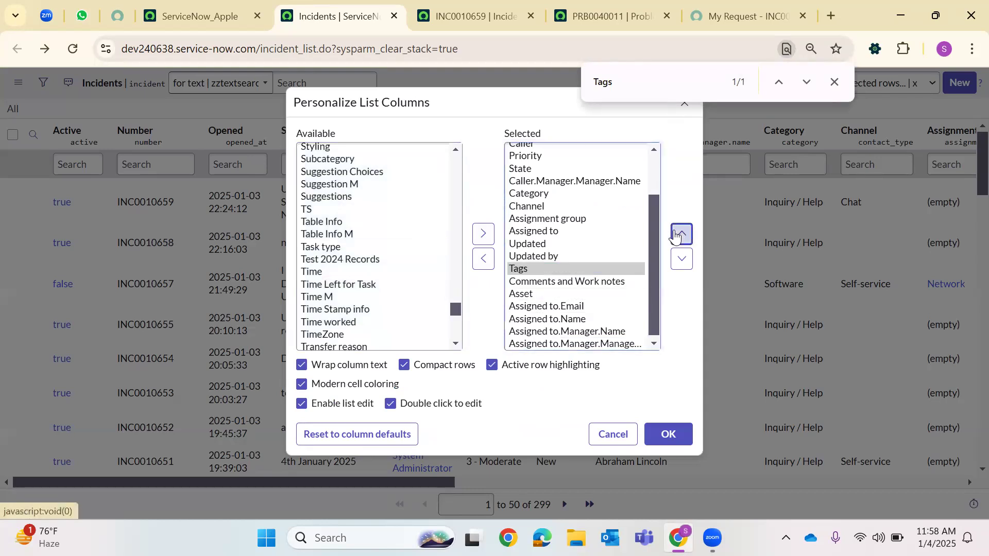
{"action": "double_click", "coordinate": [681, 234]}
{"action": "left_click", "coordinate": [681, 235]}
{"action": "double_click", "coordinate": [681, 234]}
{"action": "left_click", "coordinate": [549, 182]}
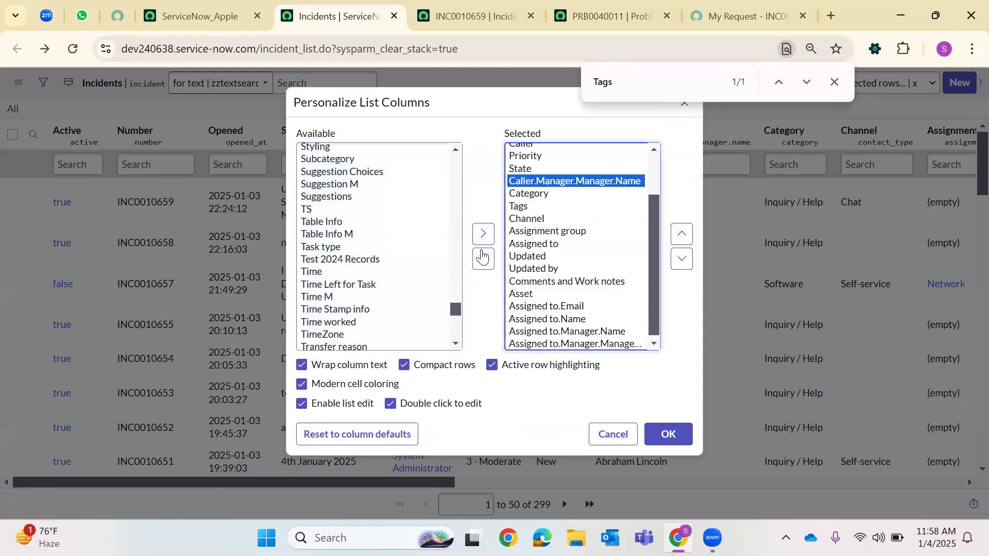
{"action": "left_click", "coordinate": [483, 258]}
{"action": "left_click", "coordinate": [688, 437]}
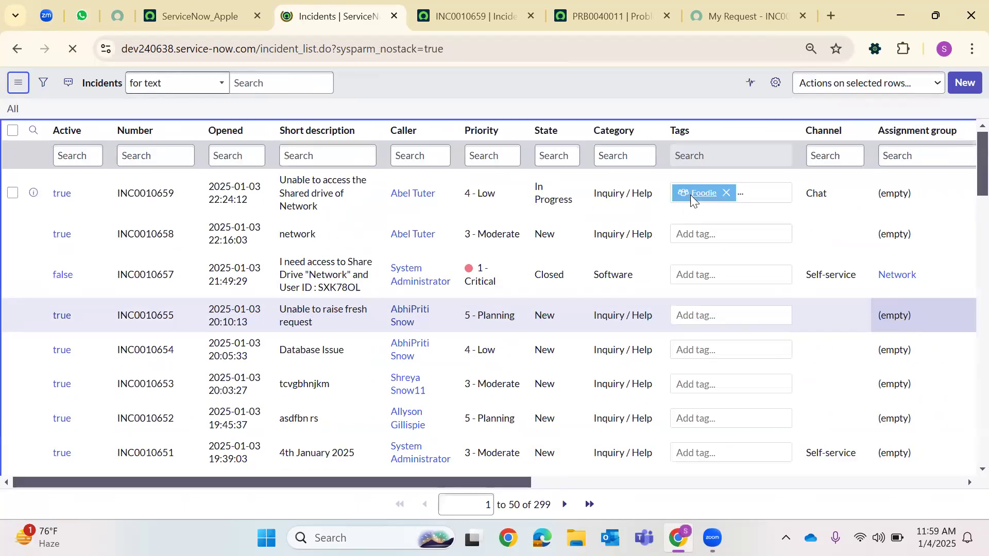
- Tag INC0010658 with Foodie from its Tags cell, then return to the Creator Studio page
{"action": "left_click", "coordinate": [693, 193]}
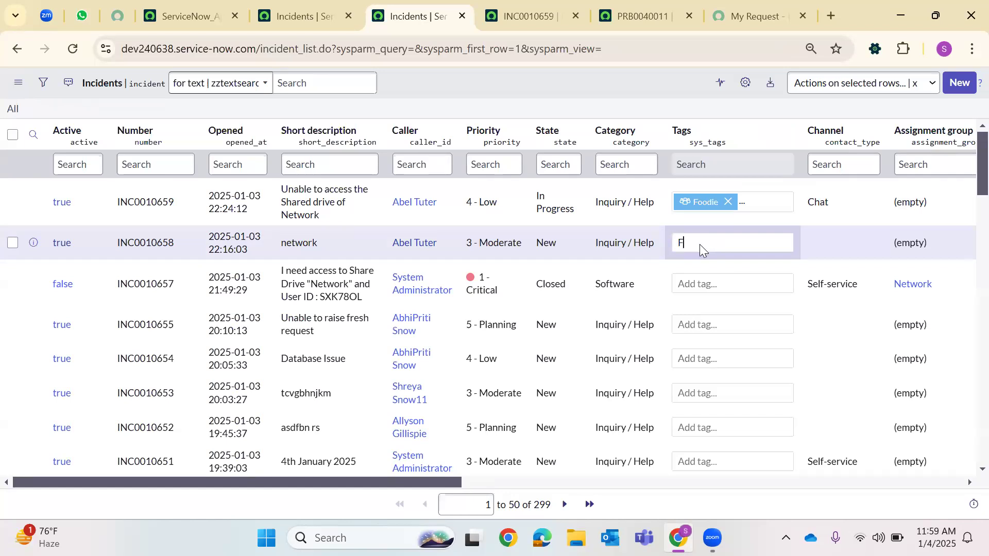
{"action": "type", "text": "oodie"}
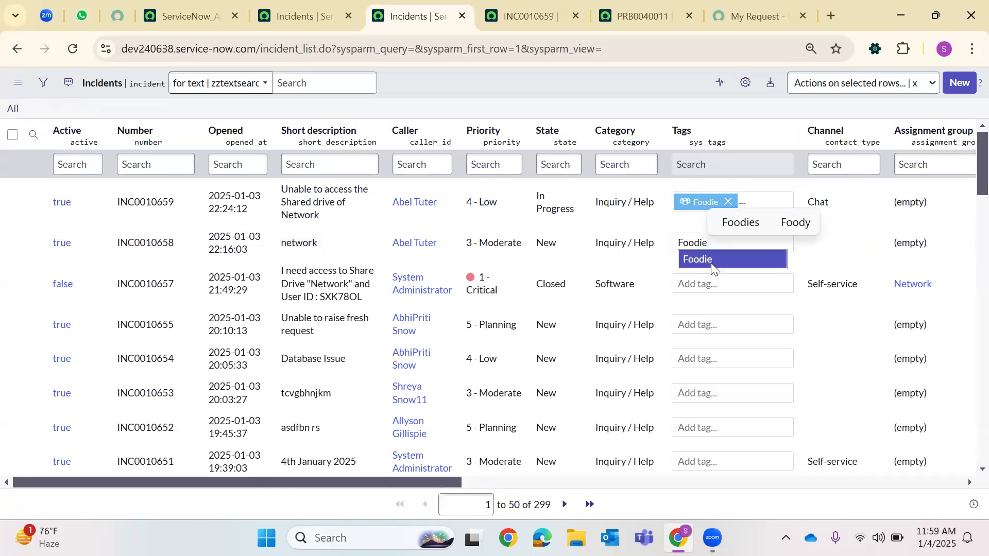
{"action": "left_click", "coordinate": [711, 260]}
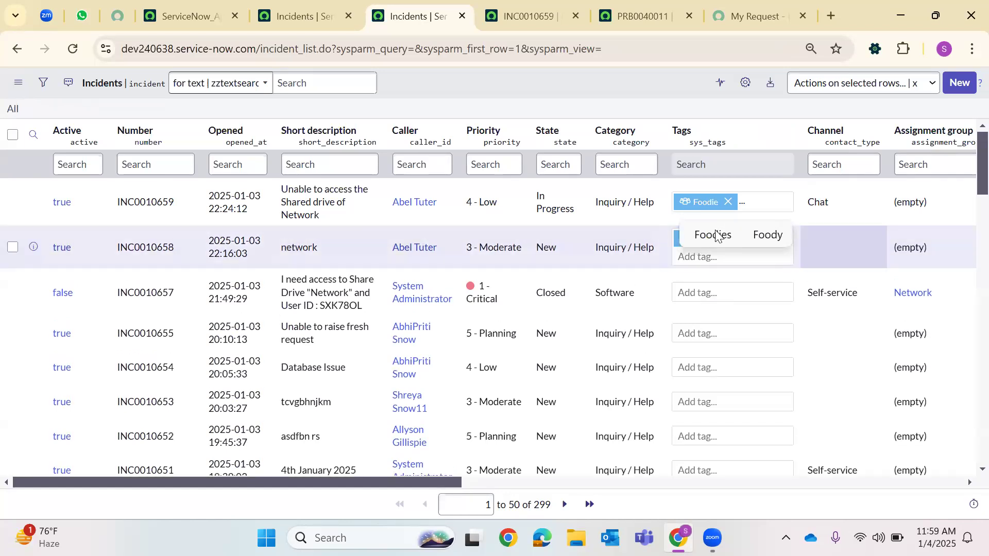
{"action": "left_click", "coordinate": [719, 293]}
{"action": "left_click", "coordinate": [301, 16]}
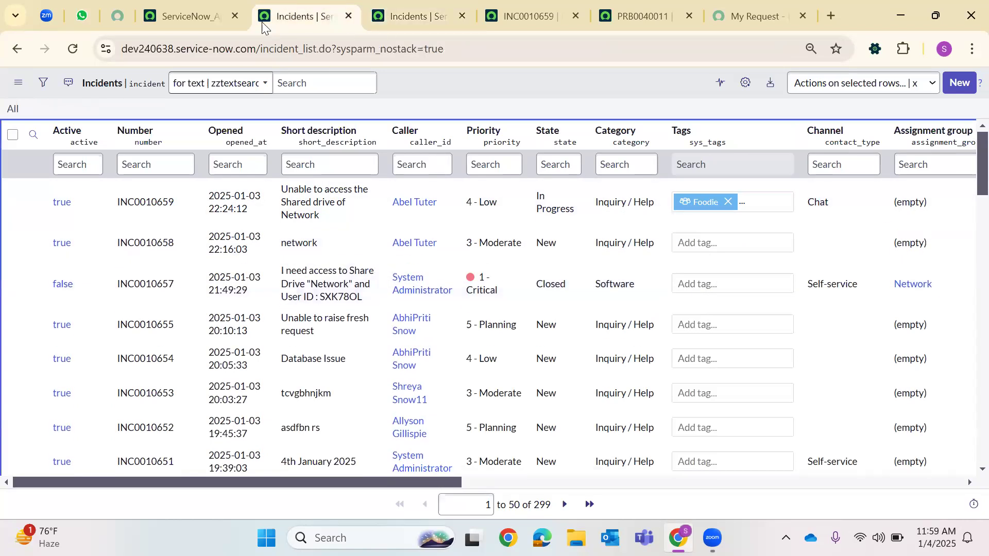
{"action": "left_click", "coordinate": [191, 16]}
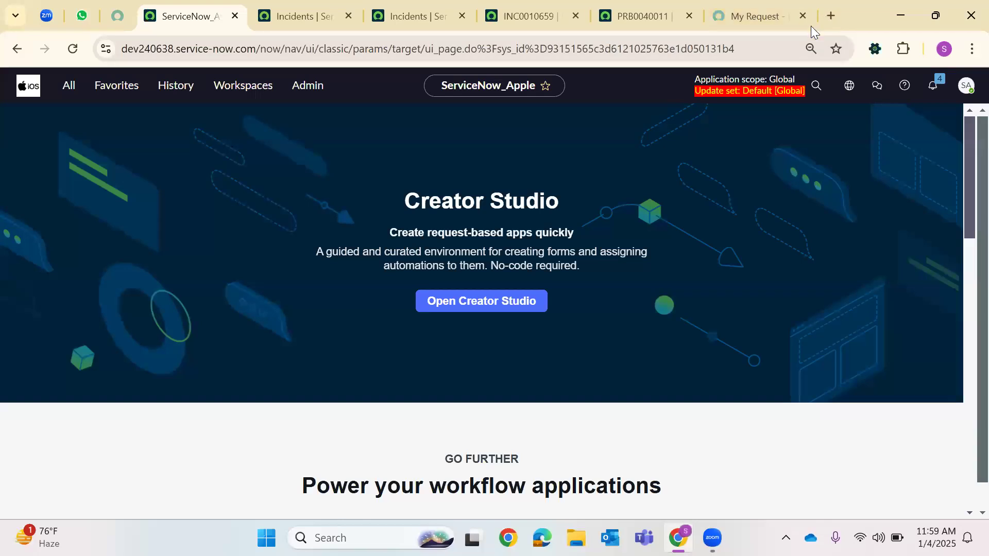
- Search Google for 'Lite purple hex' to find the light purple hex code
{"action": "left_click", "coordinate": [831, 16]}
{"action": "type", "text": "L"}
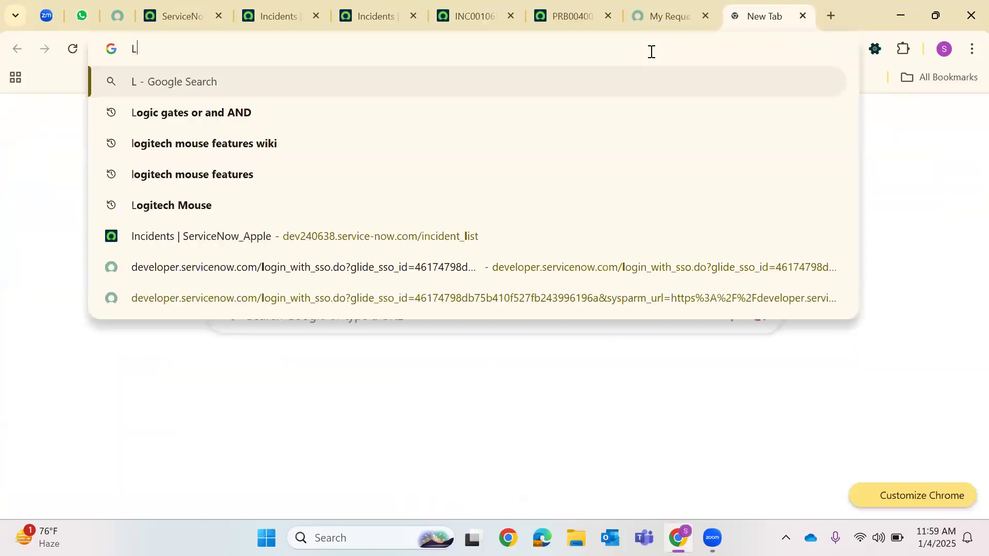
{"action": "type", "text": "ite purple"}
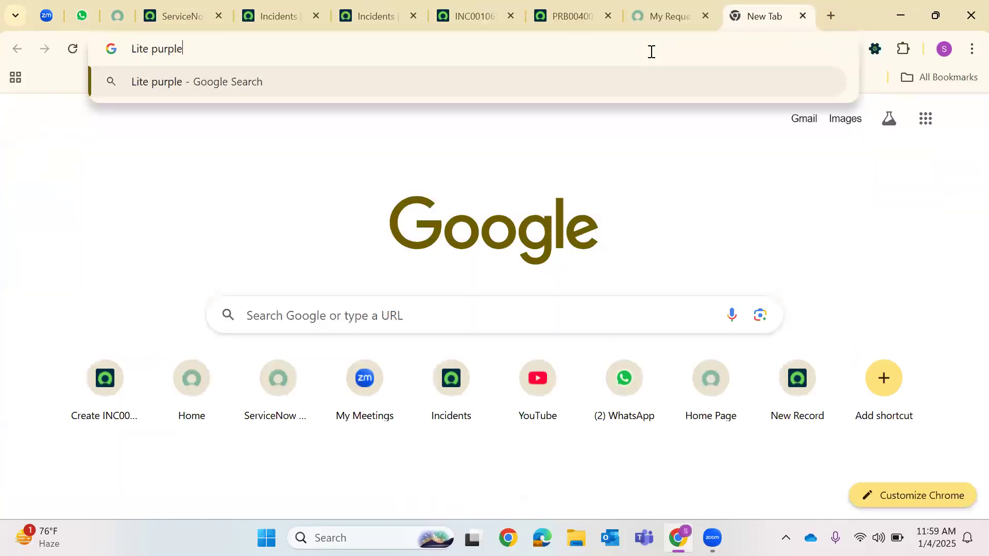
{"action": "key", "text": "Return"}
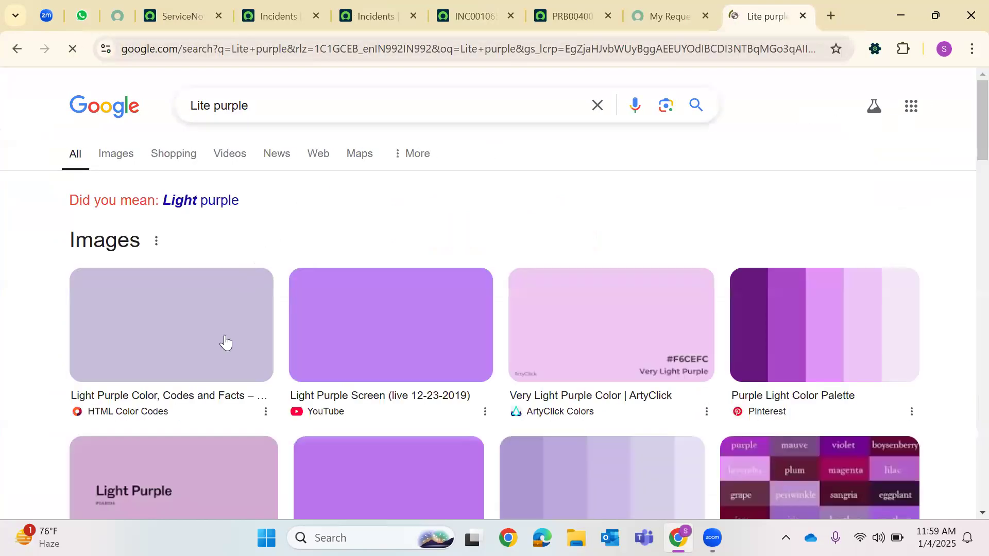
{"action": "left_click", "coordinate": [325, 105]}
{"action": "type", "text": "e"}
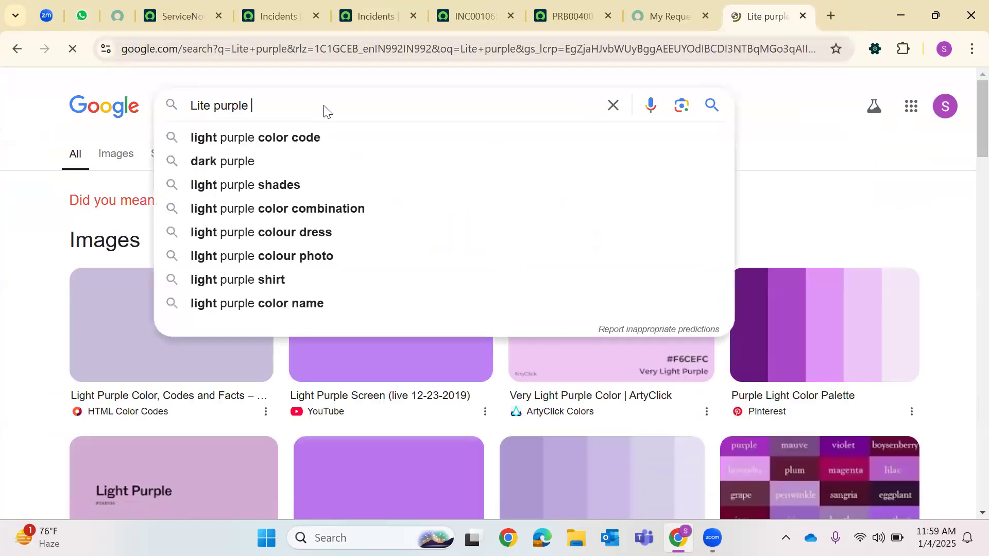
{"action": "key", "text": "BackSpace"}
{"action": "type", "text": "hex"}
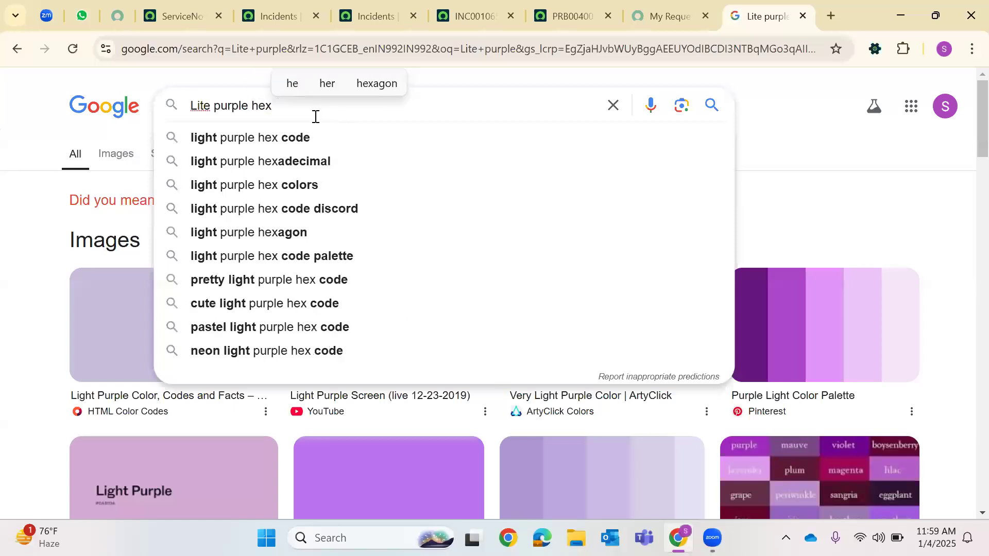
{"action": "left_click", "coordinate": [422, 138]}
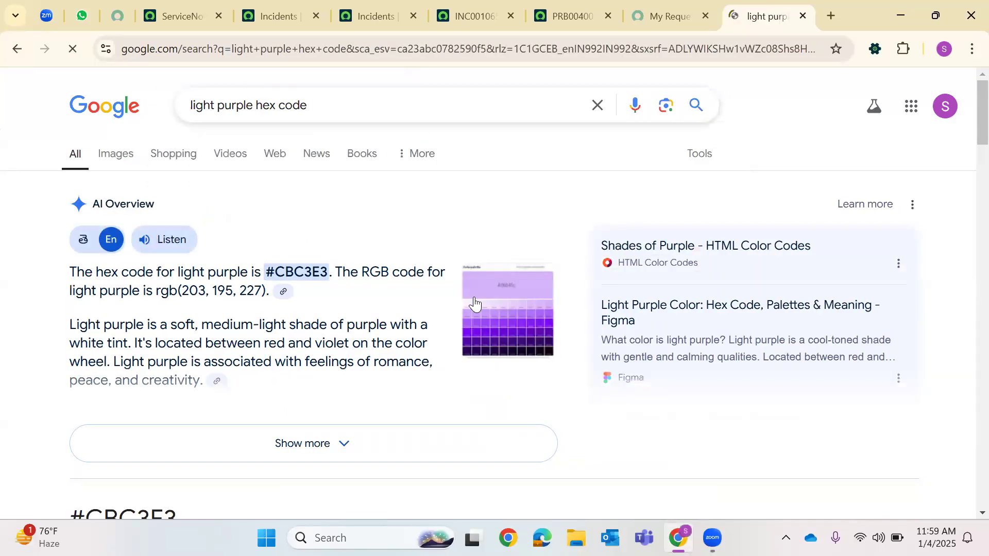
{"action": "scroll", "coordinate": [475, 304], "scroll_direction": "down", "scroll_amount": 1}
- Copy the hex code #CBC3E3 from the AI Overview answer
{"action": "triple_click", "coordinate": [313, 191]}
{"action": "left_click", "coordinate": [269, 194]}
{"action": "left_click_drag", "start_coordinate": [268, 195], "coordinate": [320, 195]}
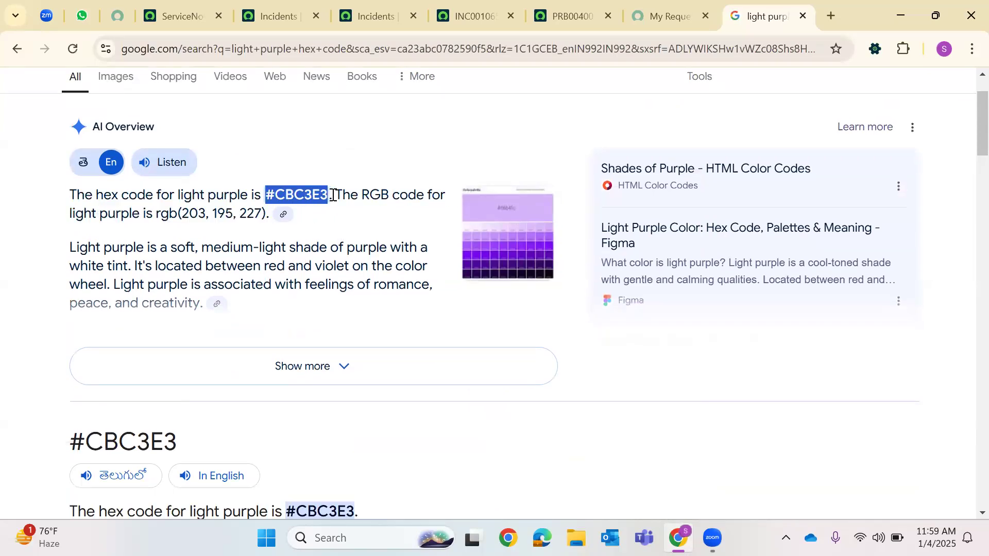
{"action": "right_click", "coordinate": [317, 196]}
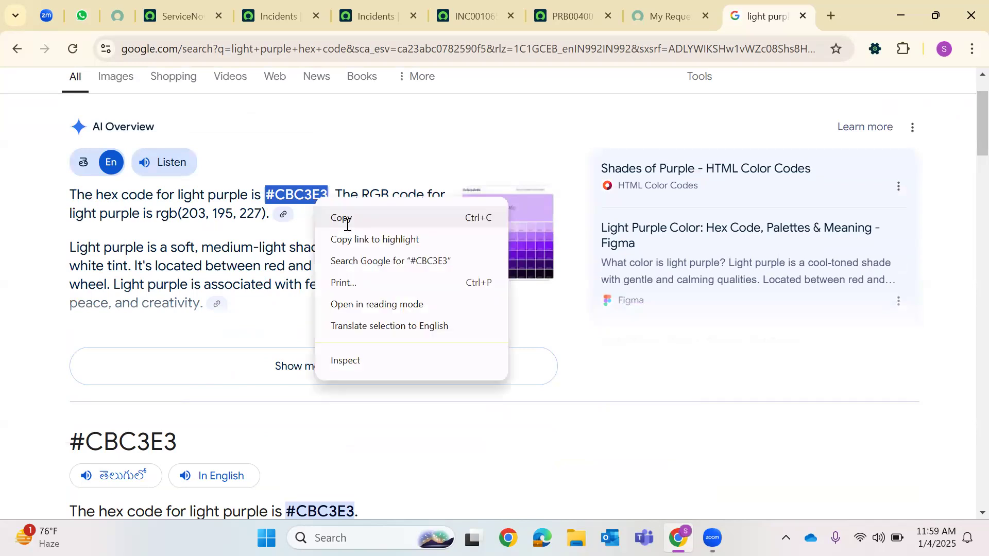
{"action": "left_click", "coordinate": [343, 219]}
{"action": "left_click", "coordinate": [205, 10]}
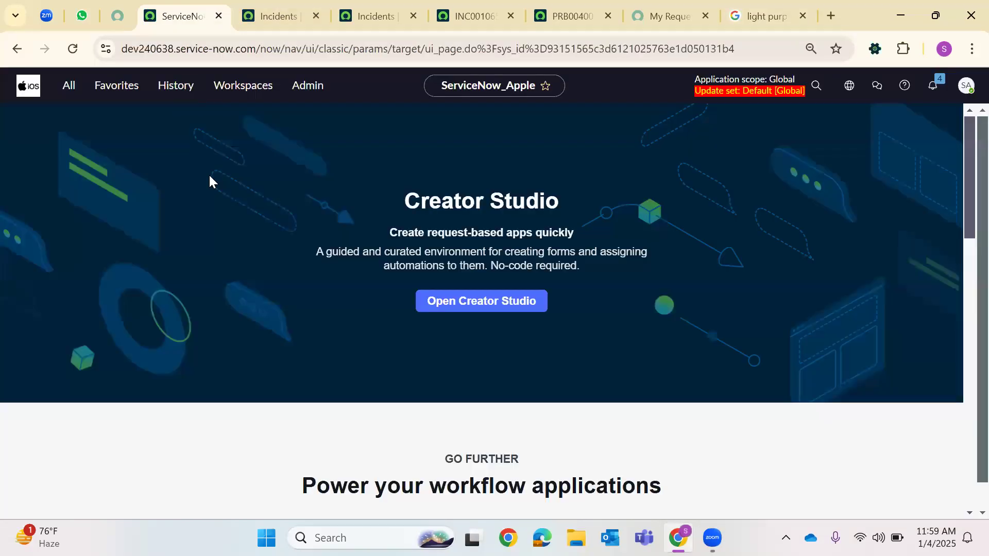
- Open the recently visited Tags list from History in a new tab
{"action": "left_click", "coordinate": [176, 85]}
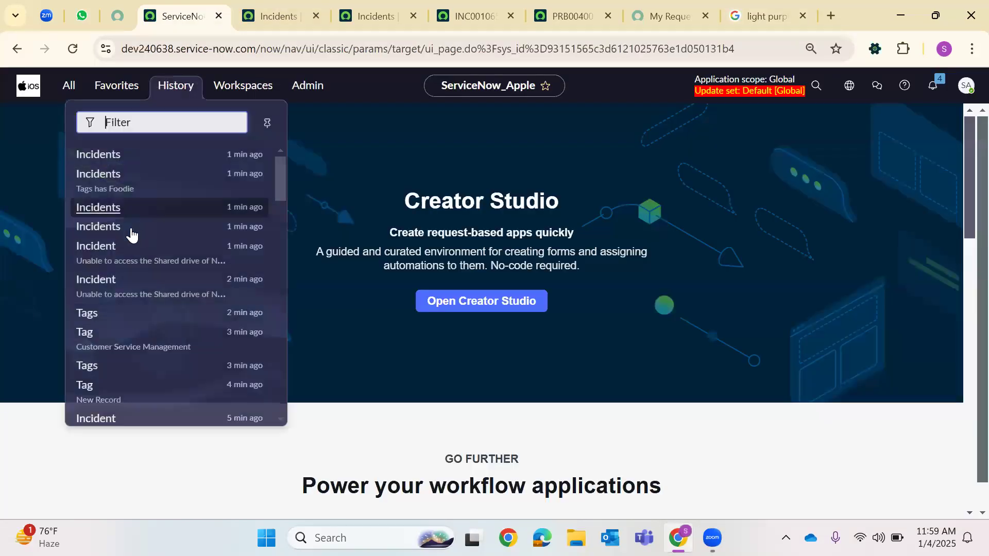
{"action": "right_click", "coordinate": [99, 306]}
{"action": "left_click", "coordinate": [216, 102]}
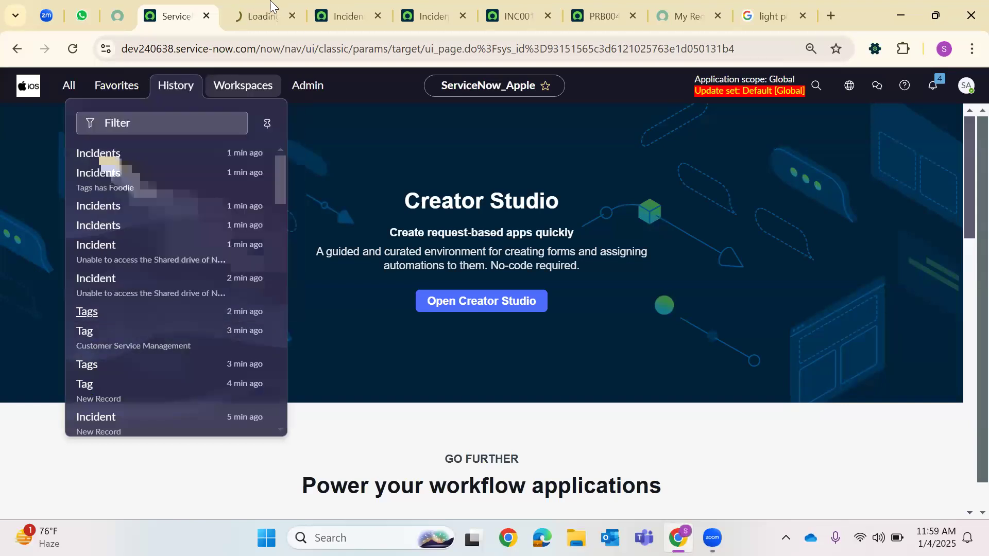
{"action": "left_click", "coordinate": [271, 7]}
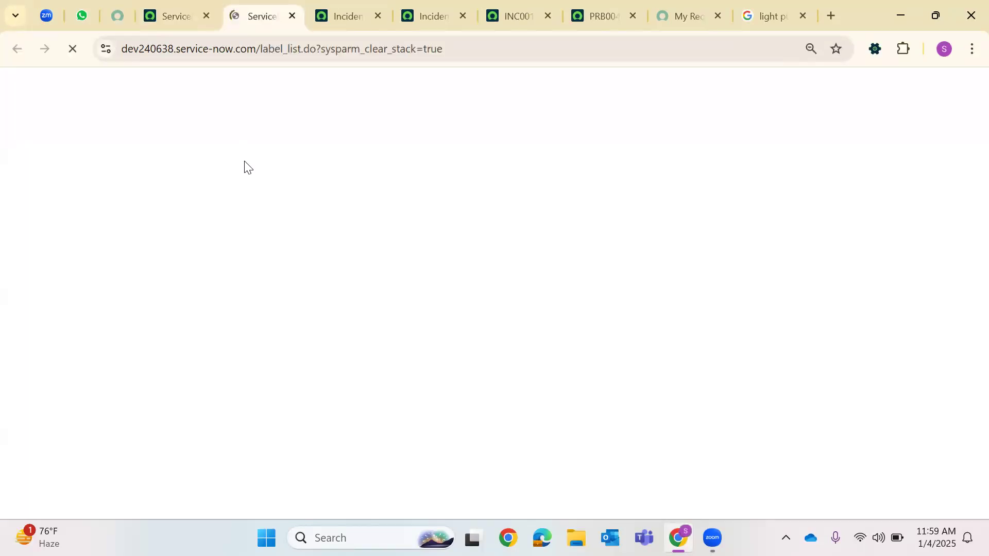
- Replace Foodie's background colour #6ab7ef with the pasted #CBC3E3 and save it
{"action": "left_click", "coordinate": [248, 196]}
{"action": "double_click", "coordinate": [248, 196]}
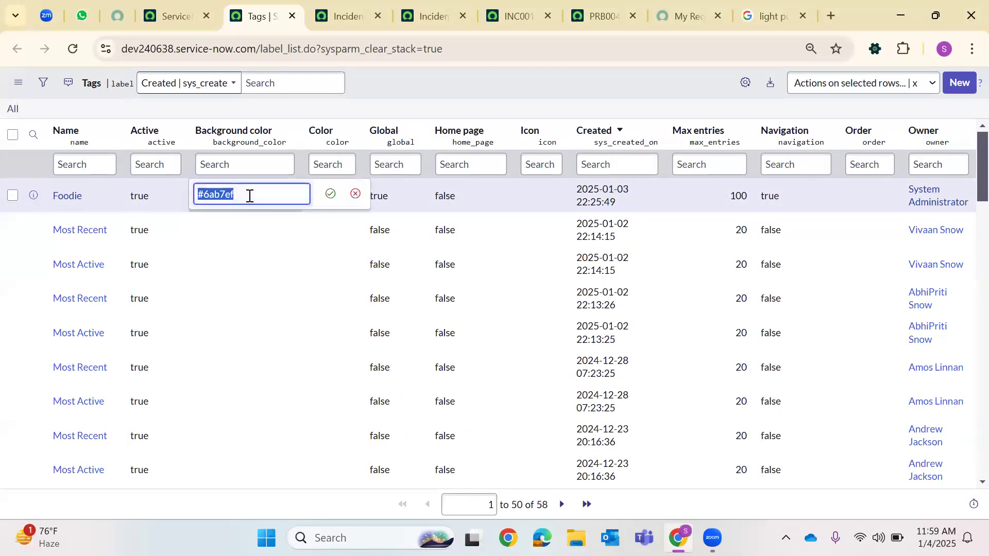
{"action": "key", "text": "BackSpace"}
{"action": "key", "text": "ctrl+v"}
{"action": "left_click", "coordinate": [330, 194]}
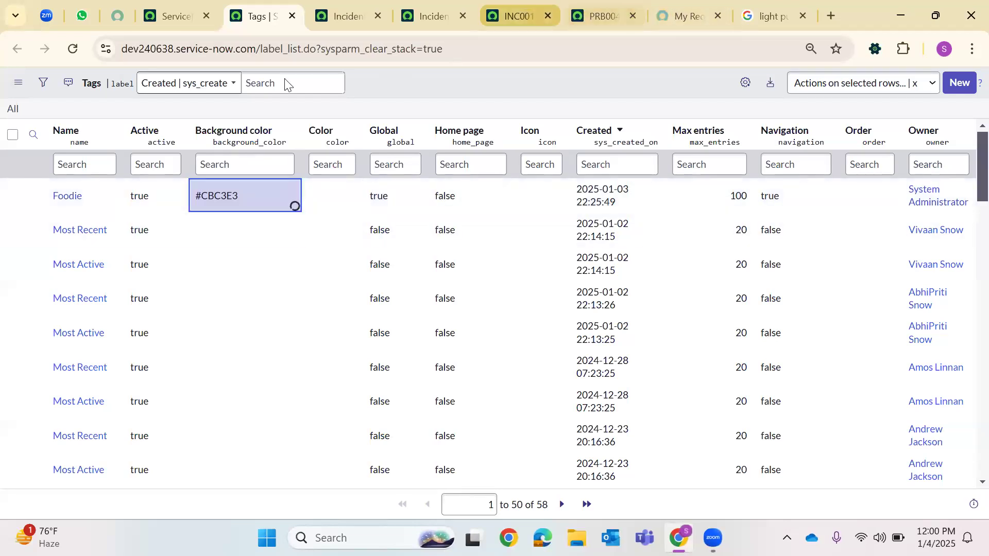
{"action": "left_click", "coordinate": [515, 12]}
{"action": "left_click", "coordinate": [426, 5]}
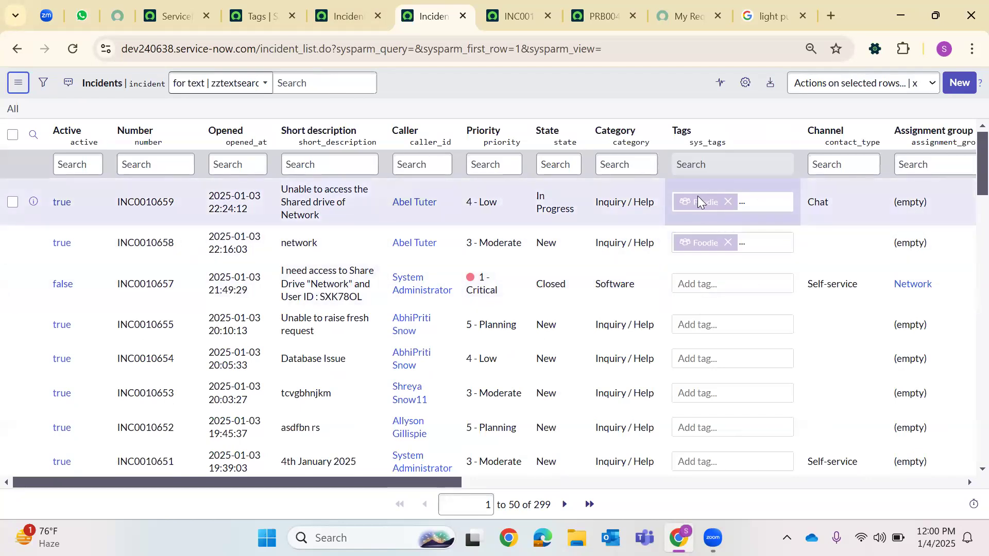
- Inspect the light purple Foodie tags on INC0010659 and INC0010658 in the list's Tags column
{"action": "right_click", "coordinate": [698, 196]}
{"action": "left_click", "coordinate": [715, 224]}
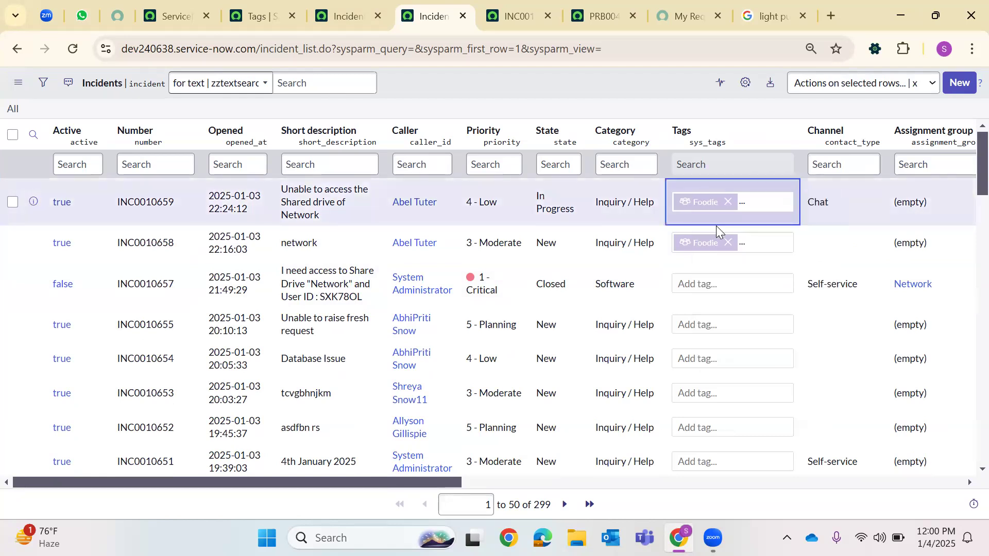
{"action": "double_click", "coordinate": [717, 217]}
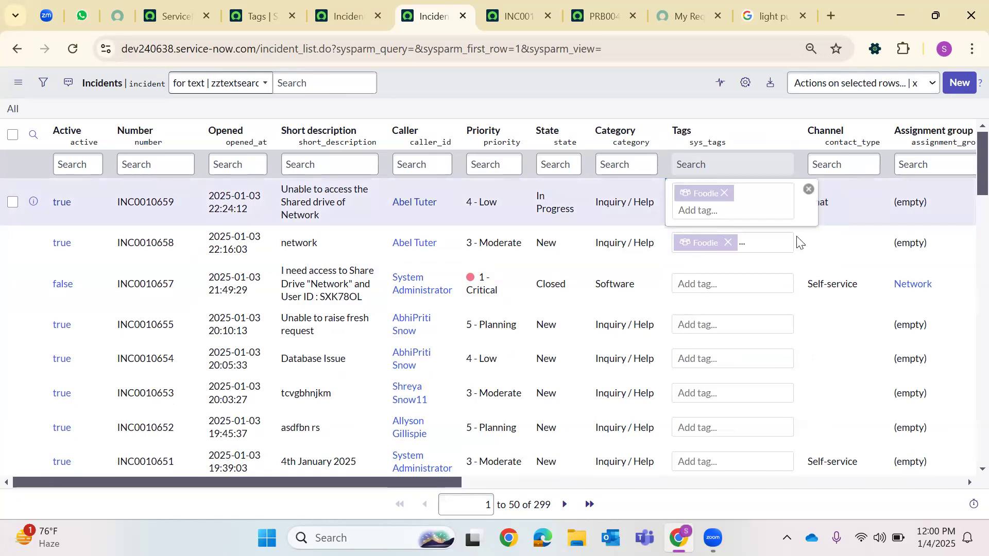
{"action": "left_click", "coordinate": [808, 189]}
{"action": "double_click", "coordinate": [765, 202]}
{"action": "left_click_drag", "start_coordinate": [812, 193], "coordinate": [772, 175]}
{"action": "left_click", "coordinate": [707, 161]}
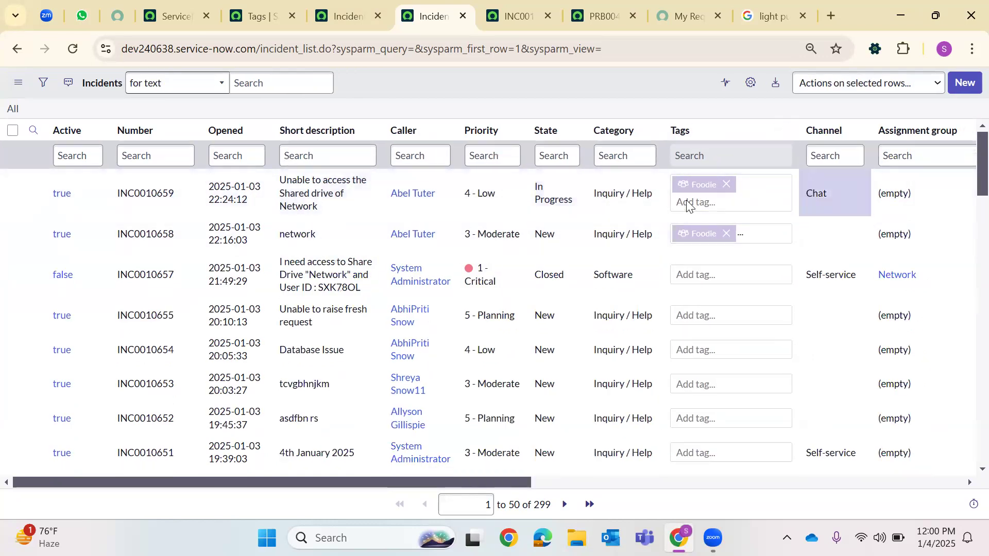
{"action": "left_click", "coordinate": [805, 231]}
{"action": "left_click", "coordinate": [804, 275]}
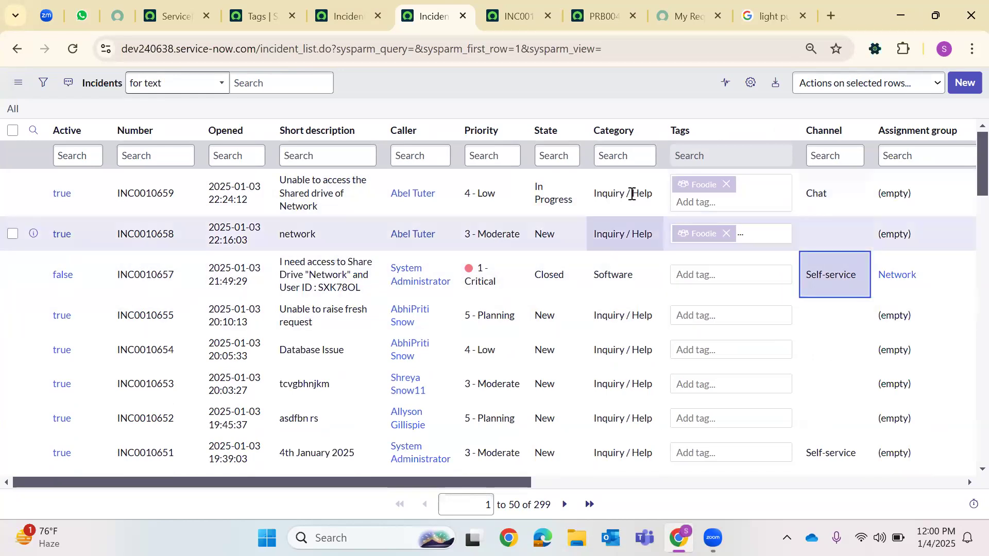
- Add a Tags condition with value Foodie to the incident list filter and run it
{"action": "left_click", "coordinate": [43, 83]}
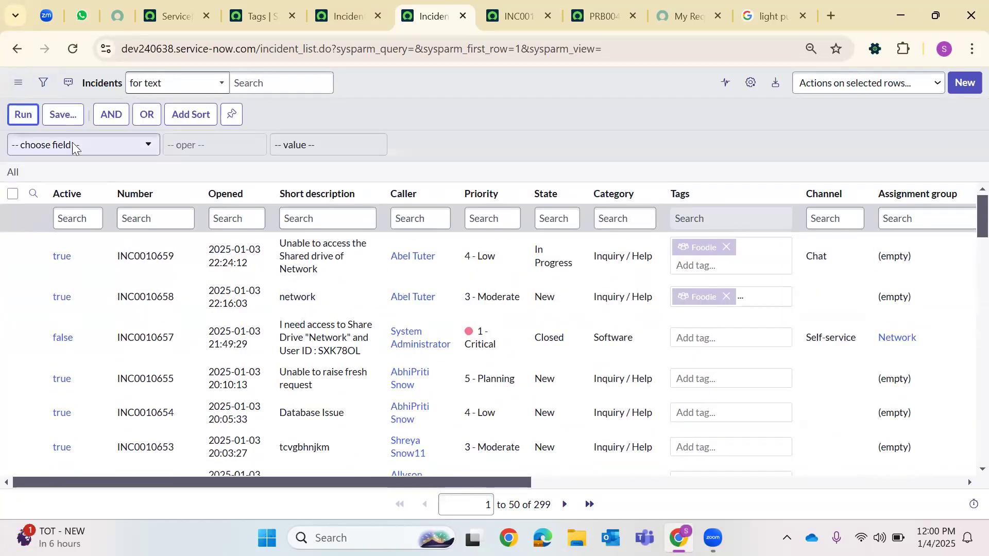
{"action": "left_click", "coordinate": [72, 144]}
{"action": "type", "text": "Tag"}
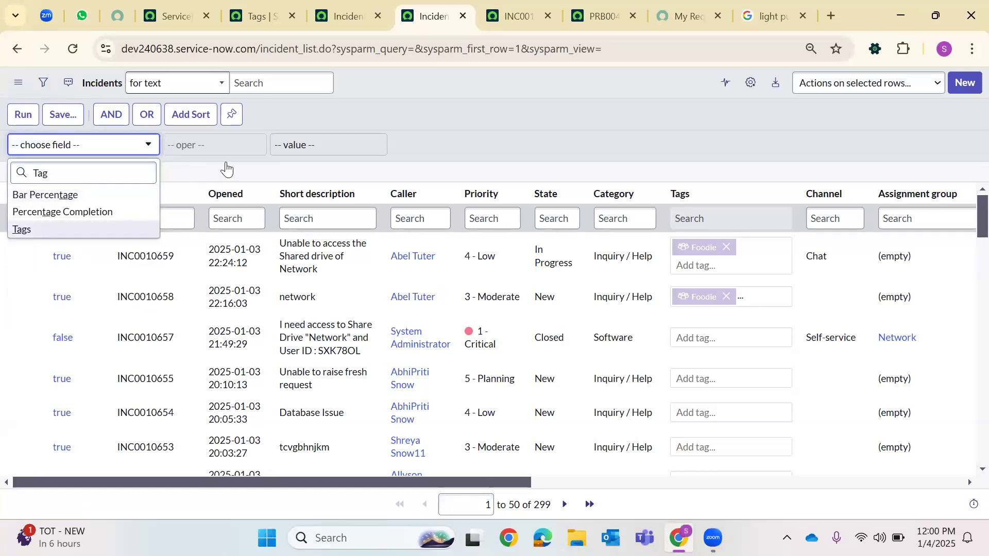
{"action": "key", "text": "Return"}
{"action": "left_click", "coordinate": [291, 149]}
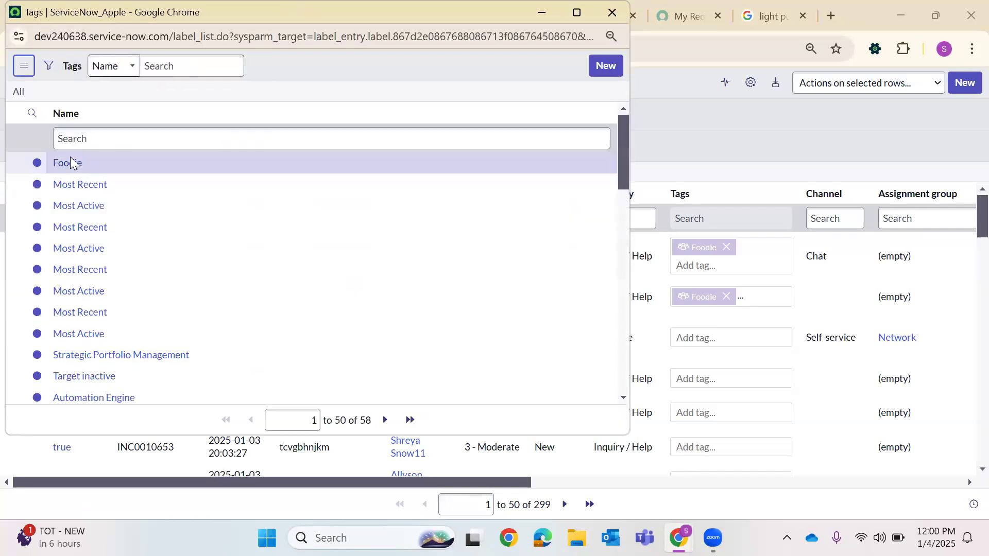
{"action": "key", "text": "Return"}
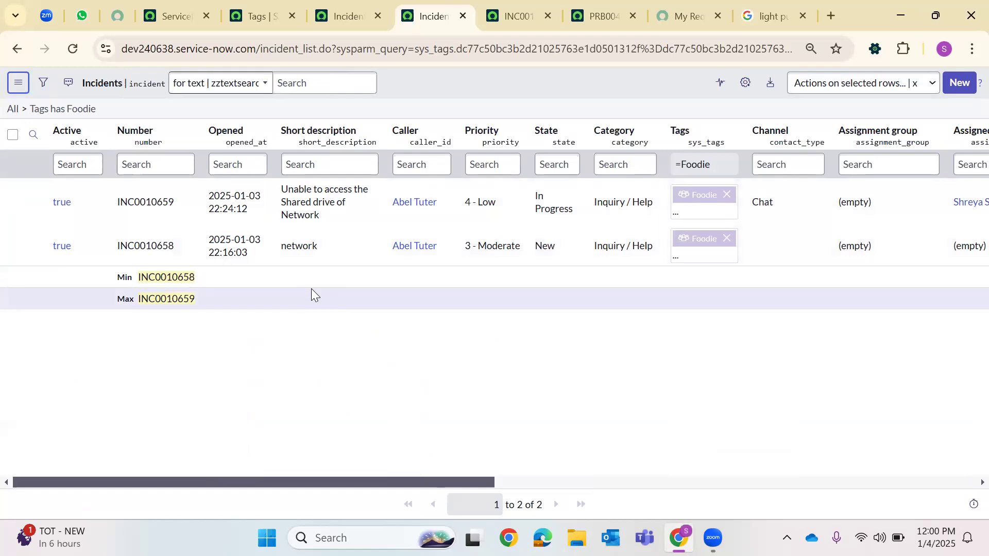
- Open the Foodie tag record and set its visibility to Groups and Users
{"action": "left_click", "coordinate": [264, 13]}
{"action": "left_click", "coordinate": [69, 196]}
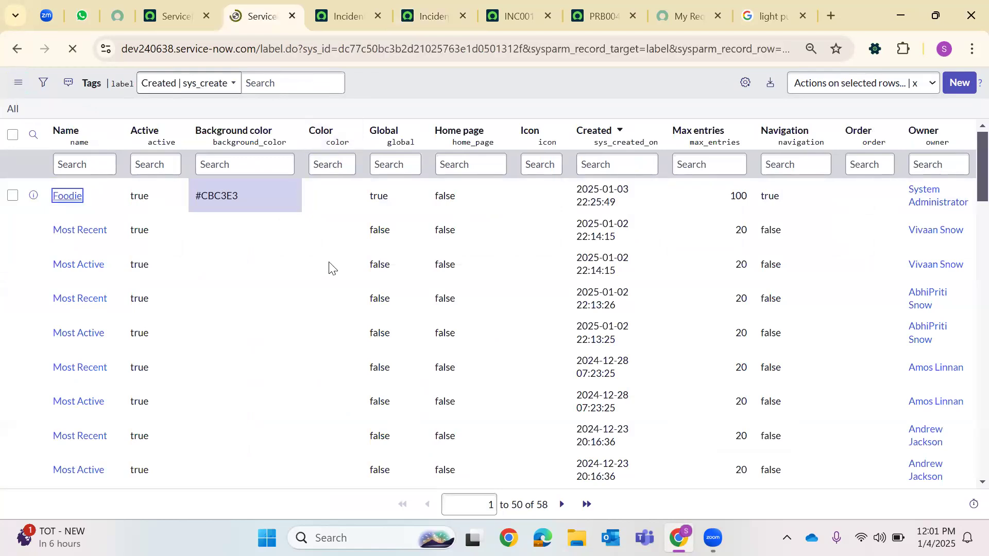
{"action": "left_click", "coordinate": [685, 127]}
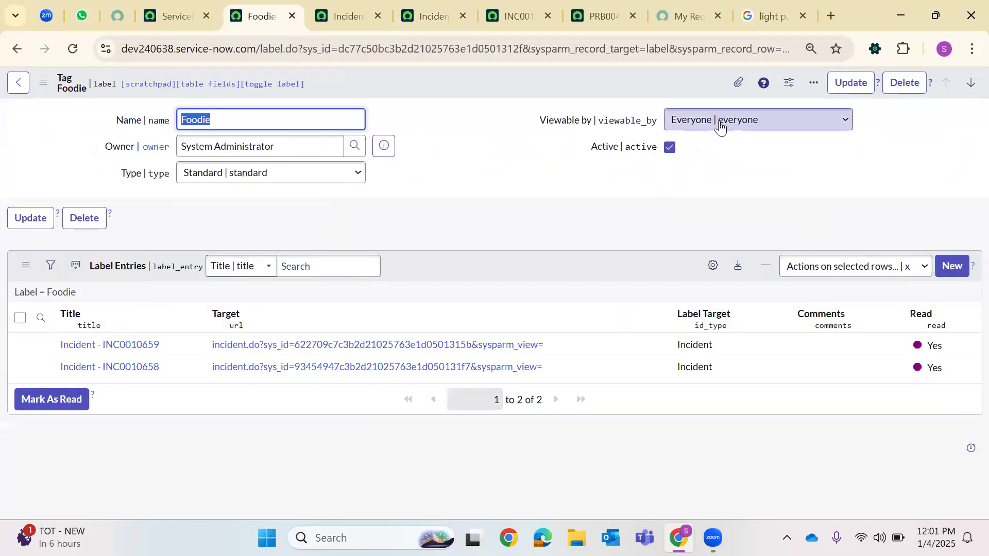
{"action": "left_click", "coordinate": [717, 125]}
{"action": "left_click", "coordinate": [705, 159]}
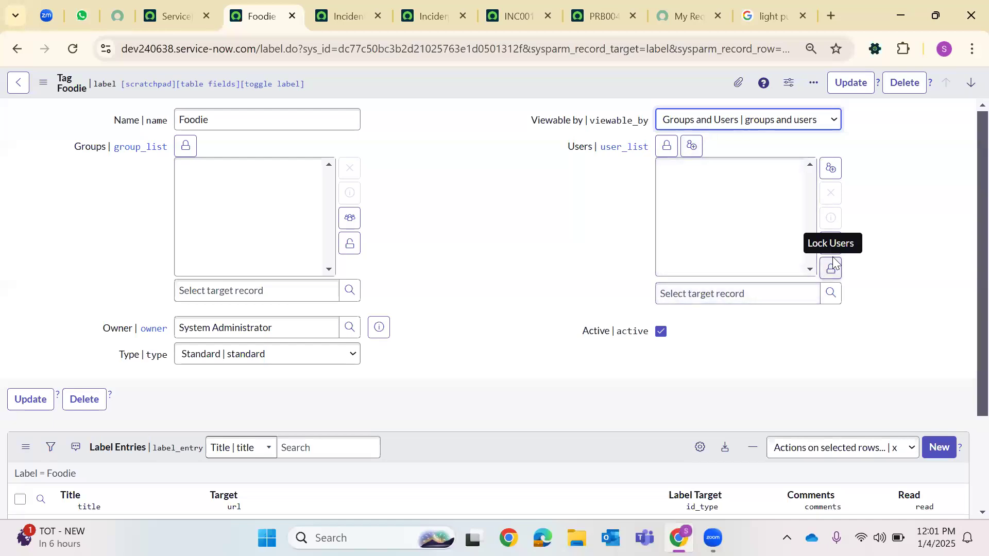
- Allow a demo user and System Administrator in the Foodie tag's Users field
{"action": "left_click", "coordinate": [833, 293]}
{"action": "left_click", "coordinate": [821, 250]}
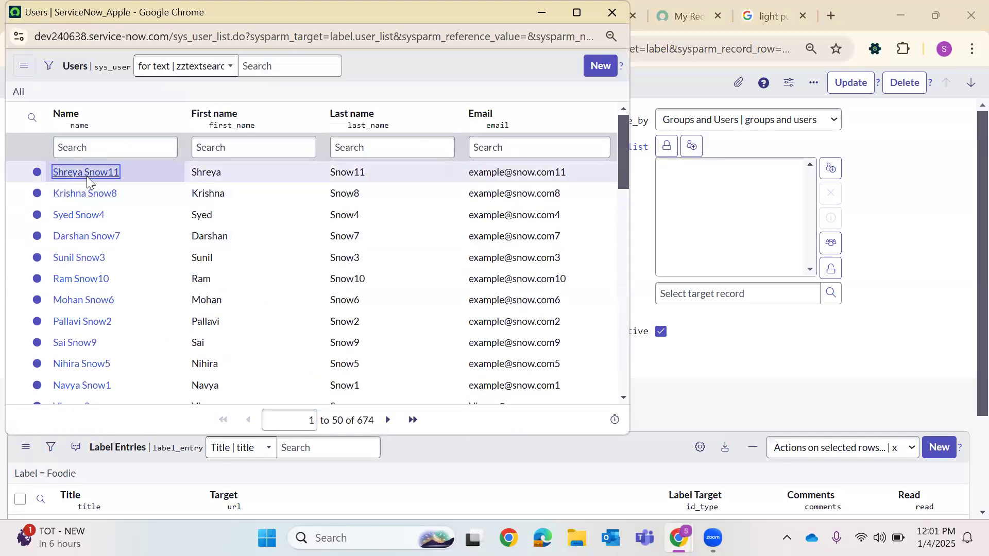
{"action": "left_click", "coordinate": [87, 174]}
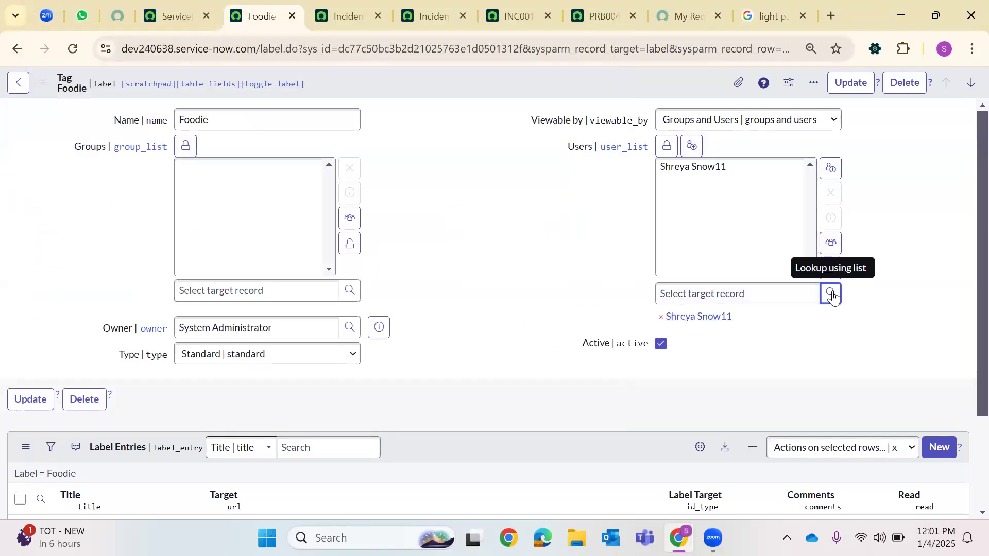
{"action": "left_click", "coordinate": [828, 267]}
{"action": "left_click", "coordinate": [828, 267]}
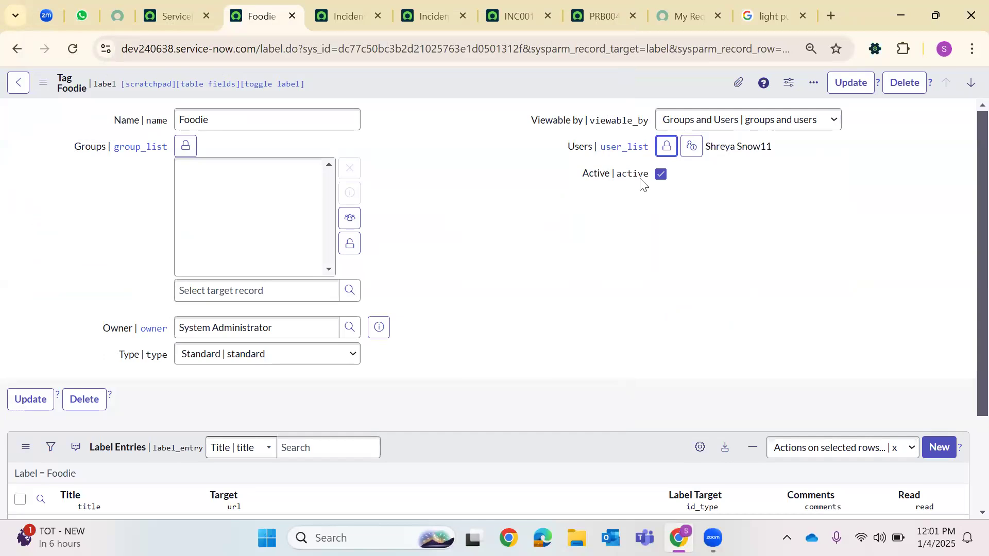
{"action": "left_click", "coordinate": [691, 148]}
- Keep visibility at Groups and Users and bring up Edit Members for the Users field
{"action": "left_click", "coordinate": [749, 127]}
{"action": "left_click", "coordinate": [729, 159]}
{"action": "left_click", "coordinate": [666, 146]}
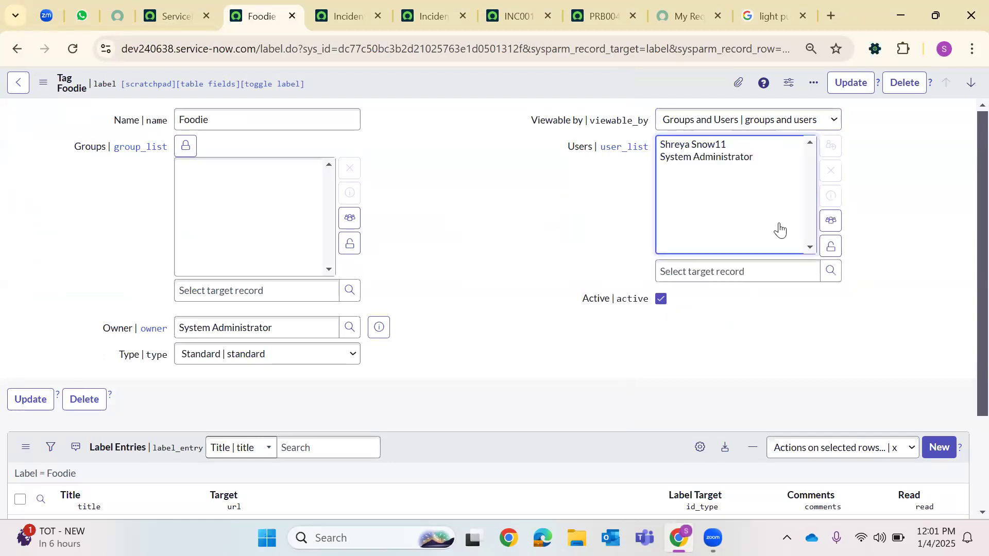
{"action": "left_click", "coordinate": [830, 220]}
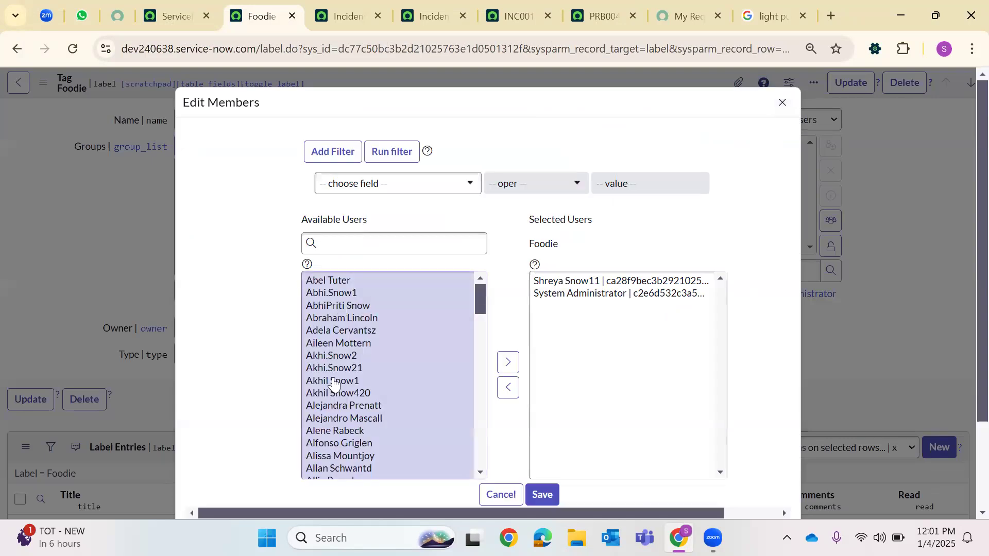
- Move one more user into Selected Users in Edit Members and save the member list
{"action": "left_click", "coordinate": [342, 319]}
{"action": "scroll", "coordinate": [323, 390], "scroll_direction": "down", "scroll_amount": 3}
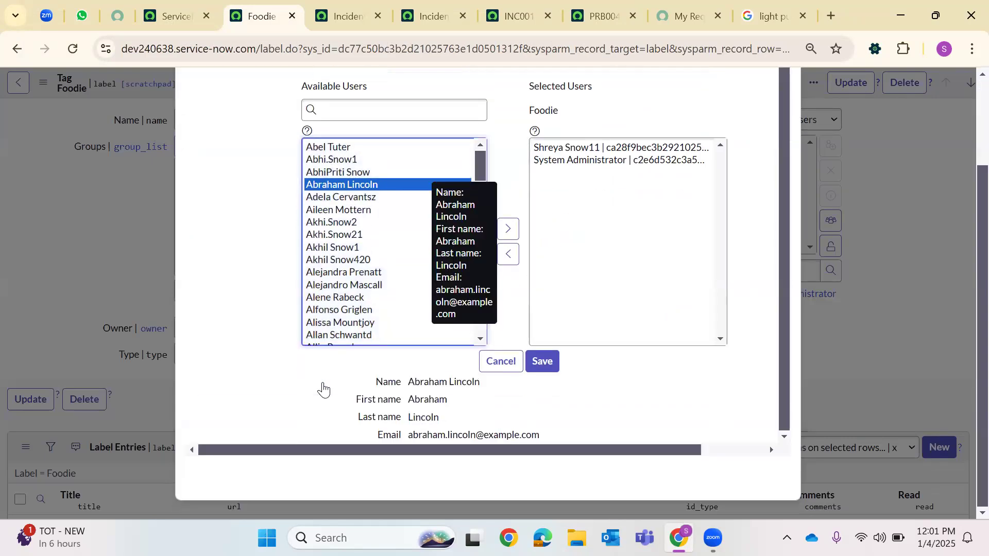
{"action": "left_click", "coordinate": [326, 298], "text": "shift"}
{"action": "left_click", "coordinate": [526, 238], "text": "shift"}
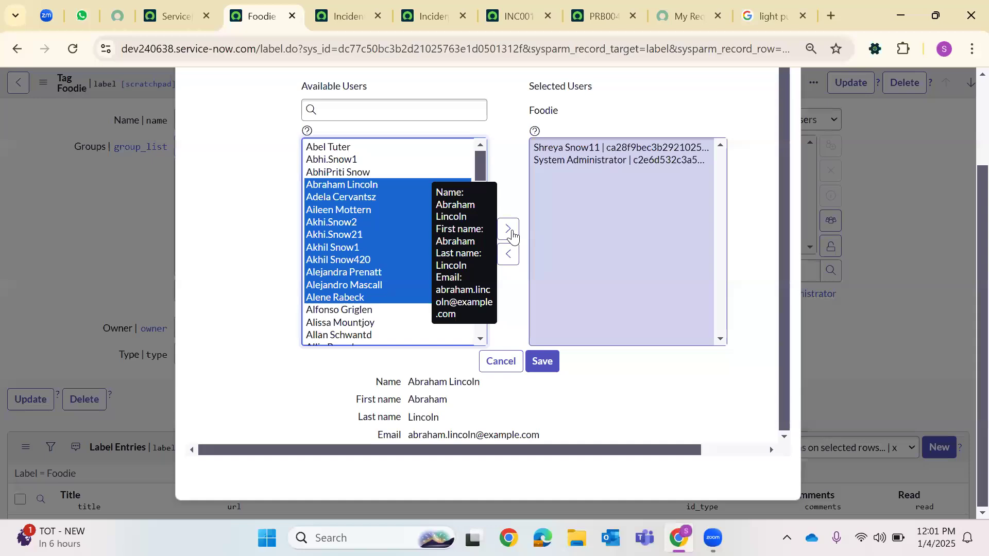
{"action": "left_click", "coordinate": [510, 231]}
{"action": "left_click", "coordinate": [542, 362]}
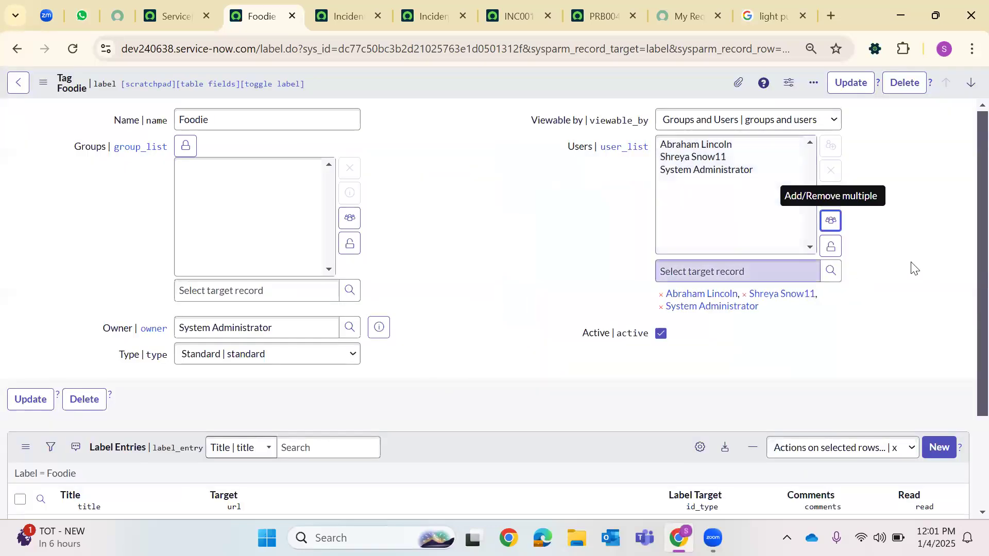
- Uncheck Active on the Foodie tag and update the record
{"action": "left_click", "coordinate": [831, 246]}
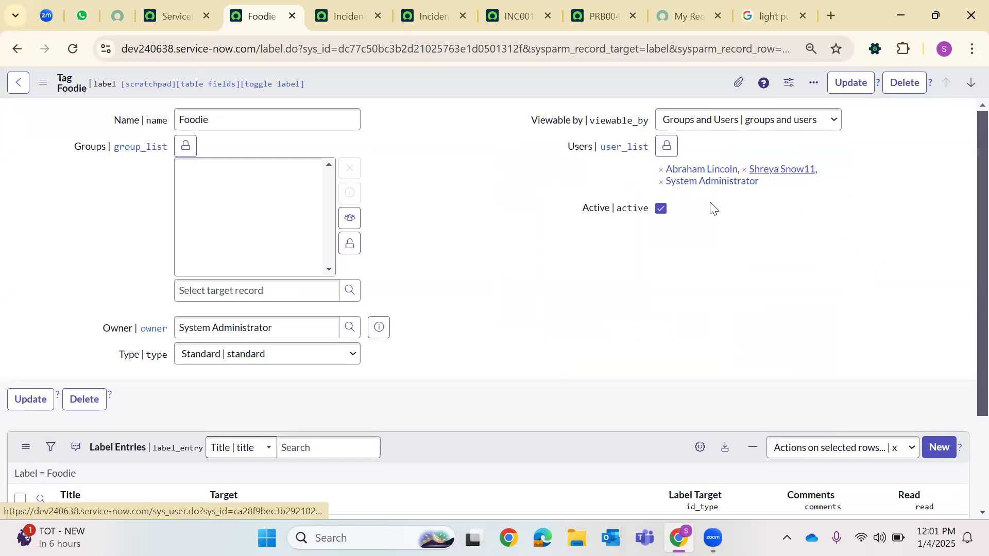
{"action": "left_click", "coordinate": [660, 210]}
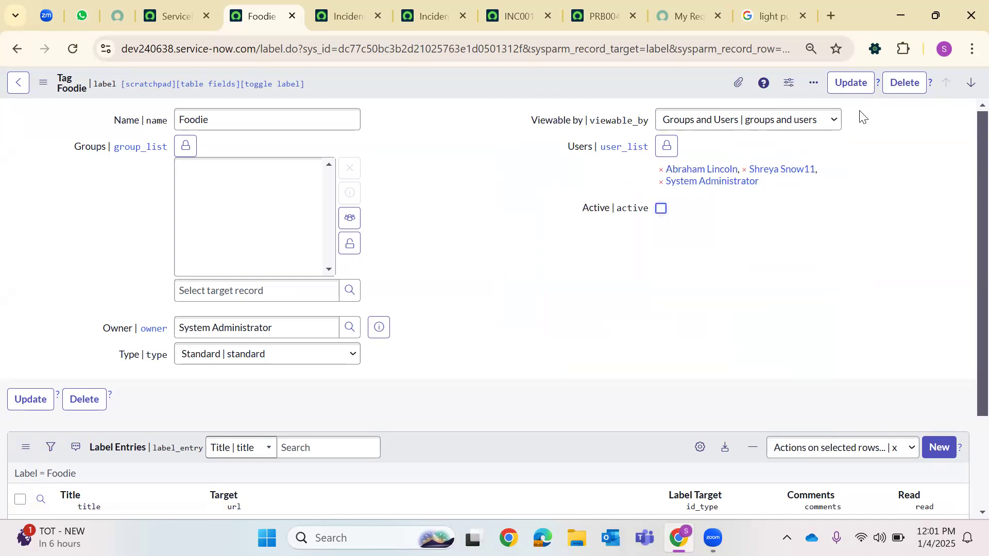
{"action": "left_click", "coordinate": [850, 83]}
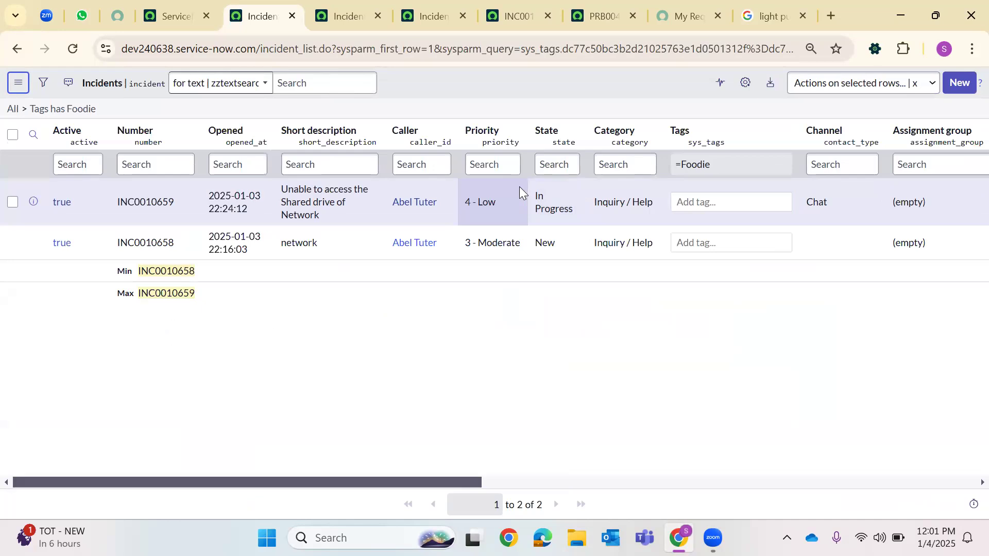
- View incident INC0010659, then move to the WhatsApp Web tab
{"action": "left_click", "coordinate": [527, 6]}
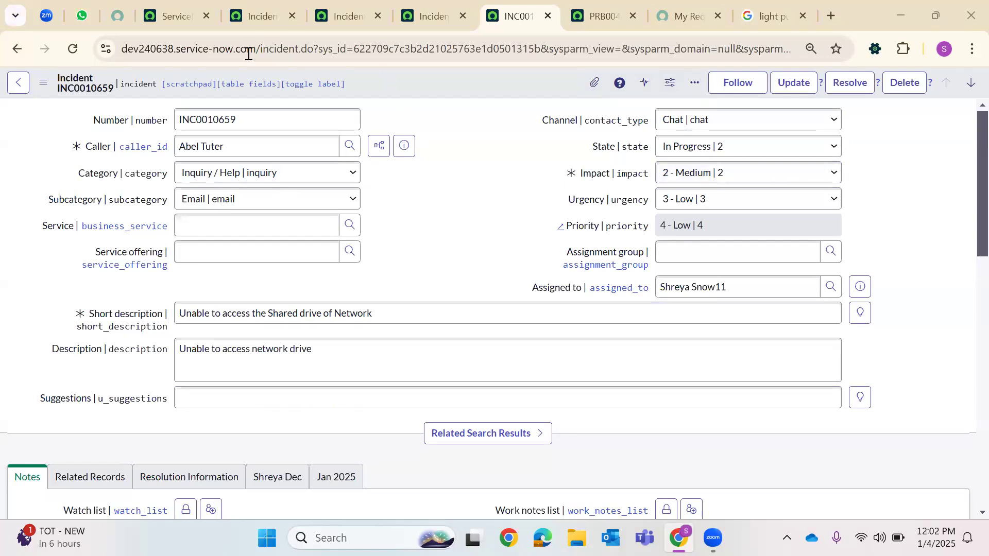
{"action": "left_click", "coordinate": [82, 16]}
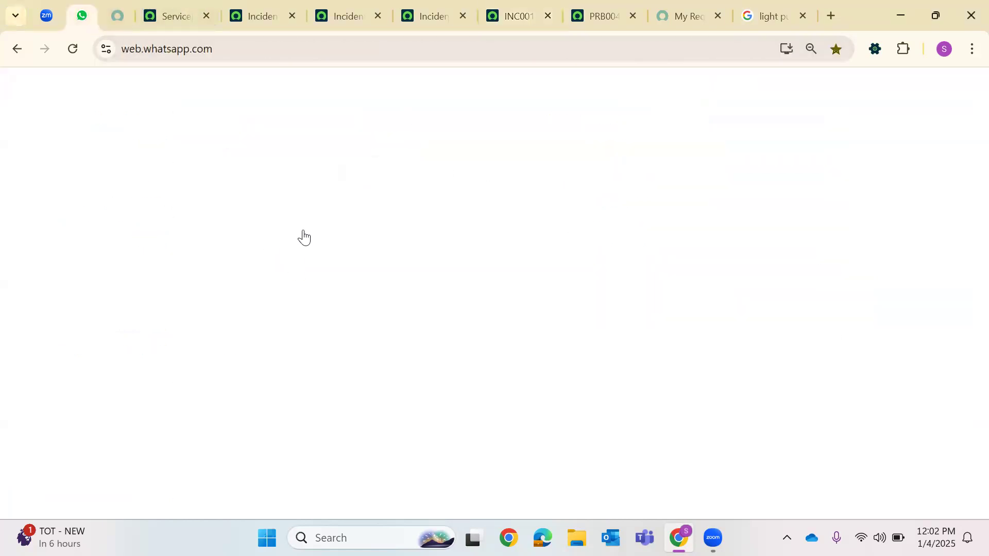
- Scroll the ServiceNow online 12-24 group chat to the Snow Notes Drive link and open its context menu
{"action": "left_click", "coordinate": [347, 16]}
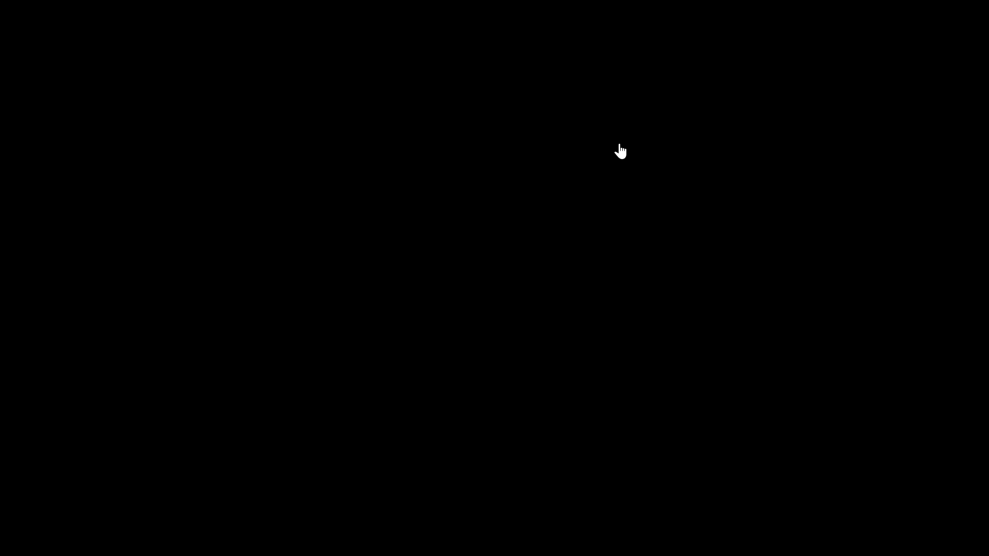
{"action": "scroll", "coordinate": [776, 262], "scroll_direction": "down", "scroll_amount": 1}
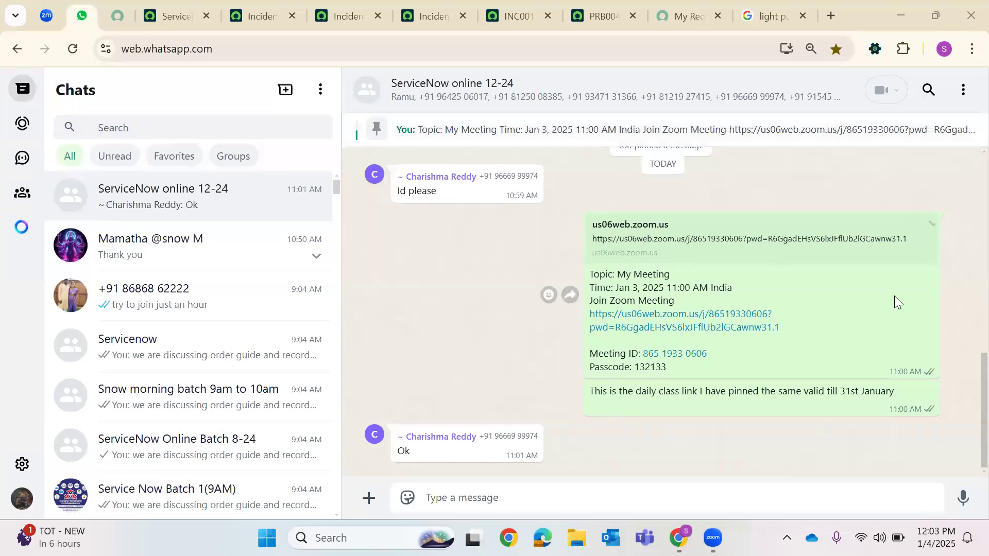
{"action": "scroll", "coordinate": [876, 297], "scroll_direction": "up", "scroll_amount": 10}
{"action": "scroll", "coordinate": [631, 300], "scroll_direction": "down", "scroll_amount": 2}
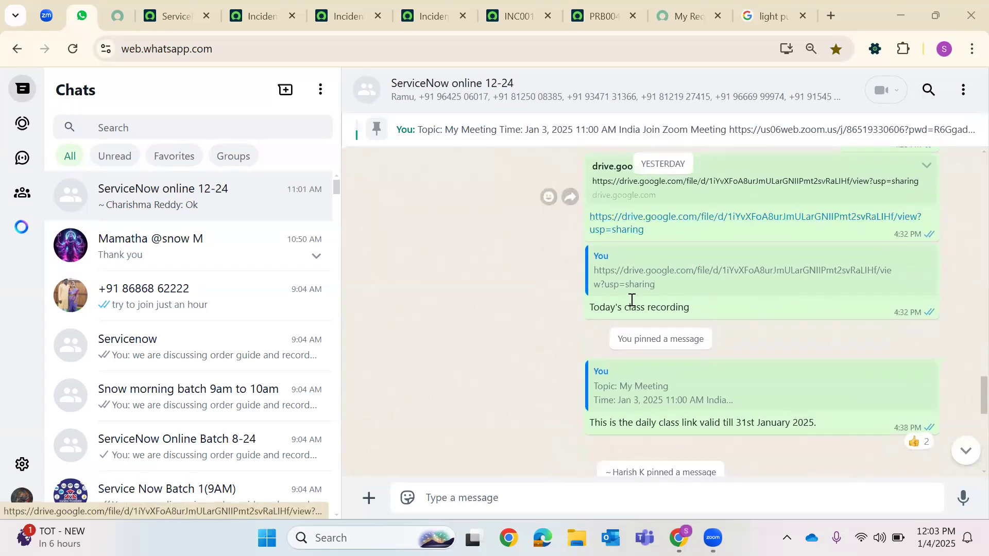
{"action": "scroll", "coordinate": [632, 301], "scroll_direction": "up", "scroll_amount": 4}
{"action": "scroll", "coordinate": [635, 301], "scroll_direction": "up", "scroll_amount": 1}
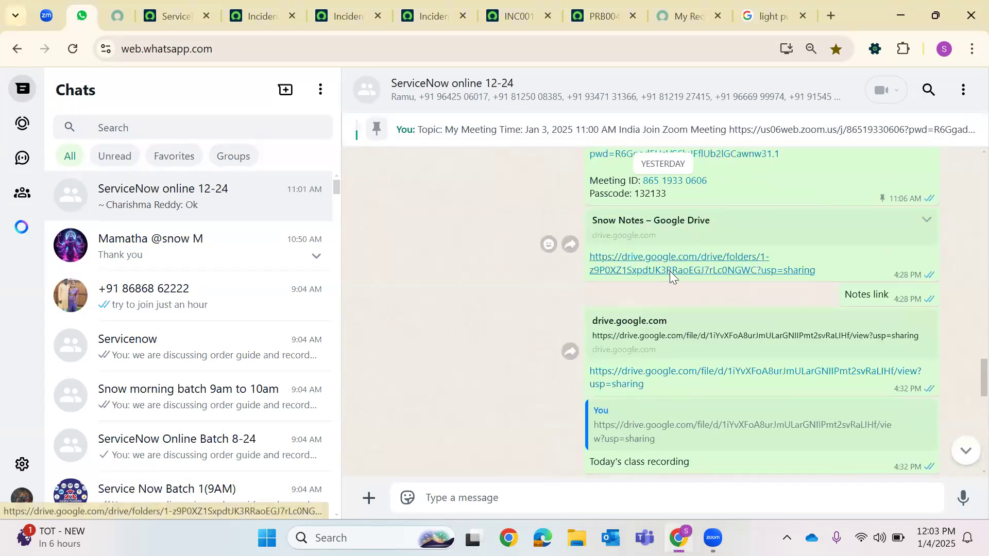
{"action": "right_click", "coordinate": [628, 260]}
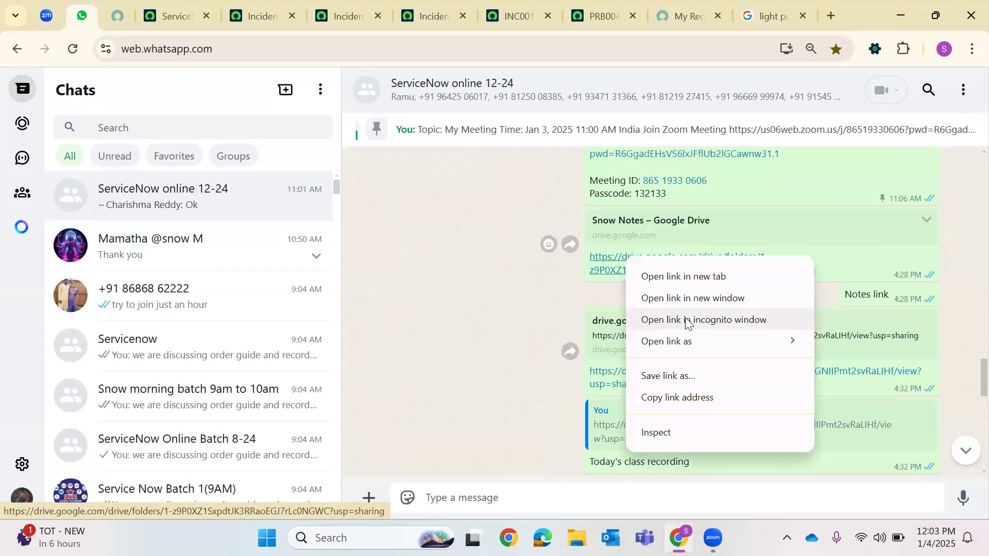
- Open the Snow Notes folder in an incognito window and scroll through its contents
{"action": "left_click", "coordinate": [685, 320]}
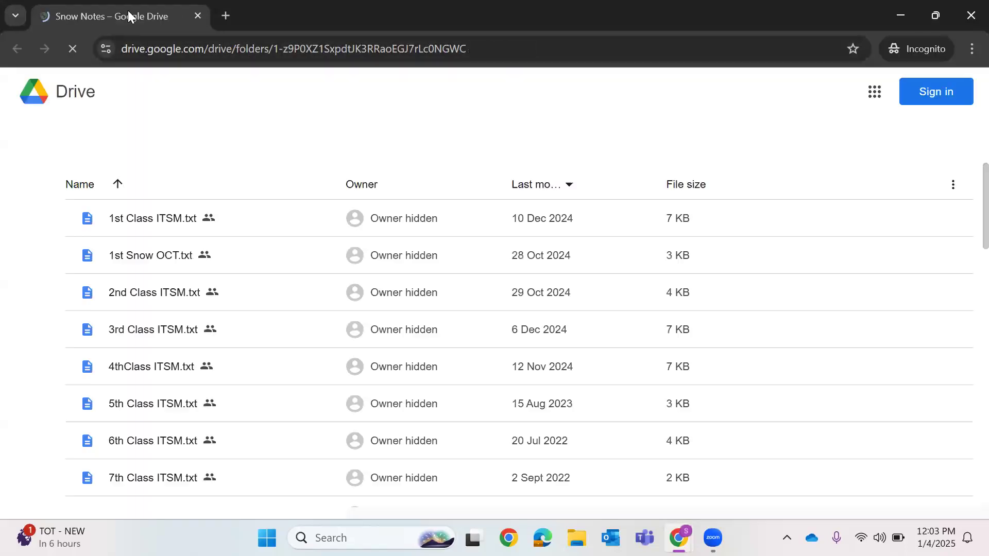
{"action": "scroll", "coordinate": [183, 334], "scroll_direction": "down", "scroll_amount": 15}
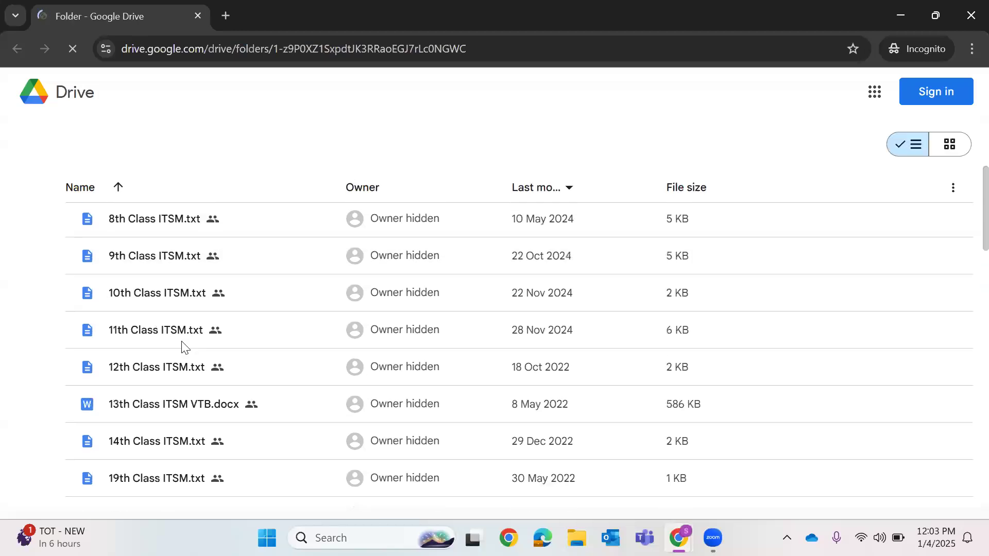
{"action": "scroll", "coordinate": [195, 408], "scroll_direction": "down", "scroll_amount": 10}
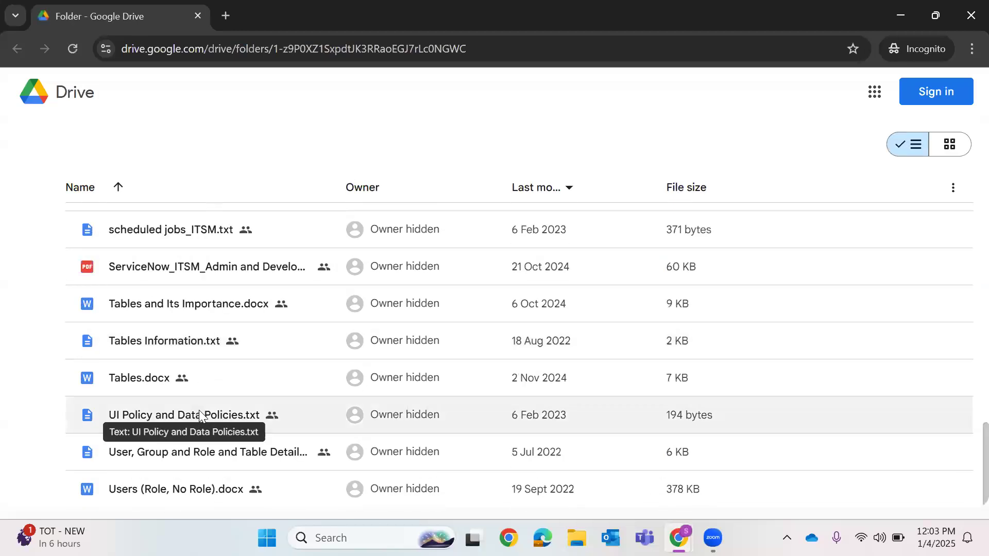
{"action": "scroll", "coordinate": [199, 410], "scroll_direction": "up", "scroll_amount": 9}
{"action": "scroll", "coordinate": [200, 411], "scroll_direction": "up", "scroll_amount": 10}
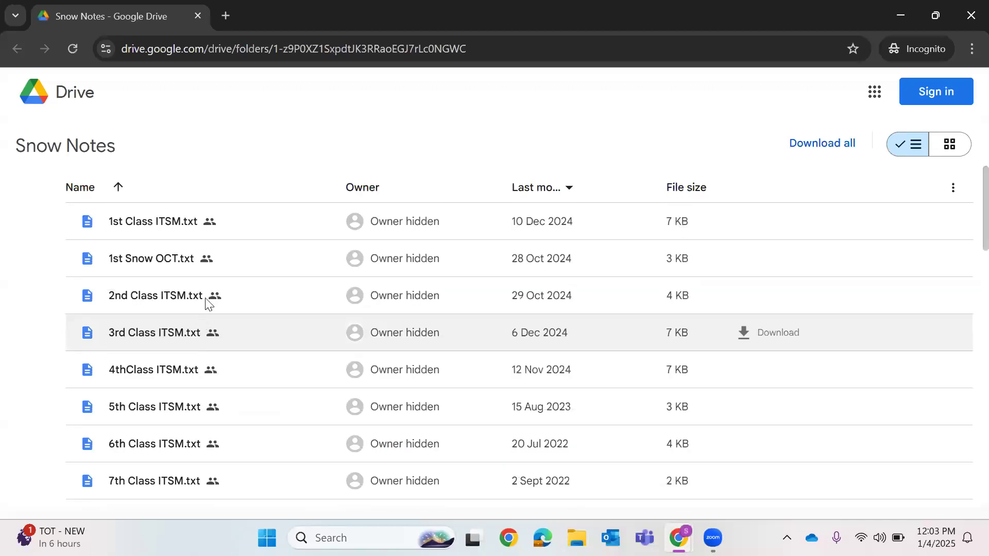
{"action": "scroll", "coordinate": [210, 319], "scroll_direction": "down", "scroll_amount": 20}
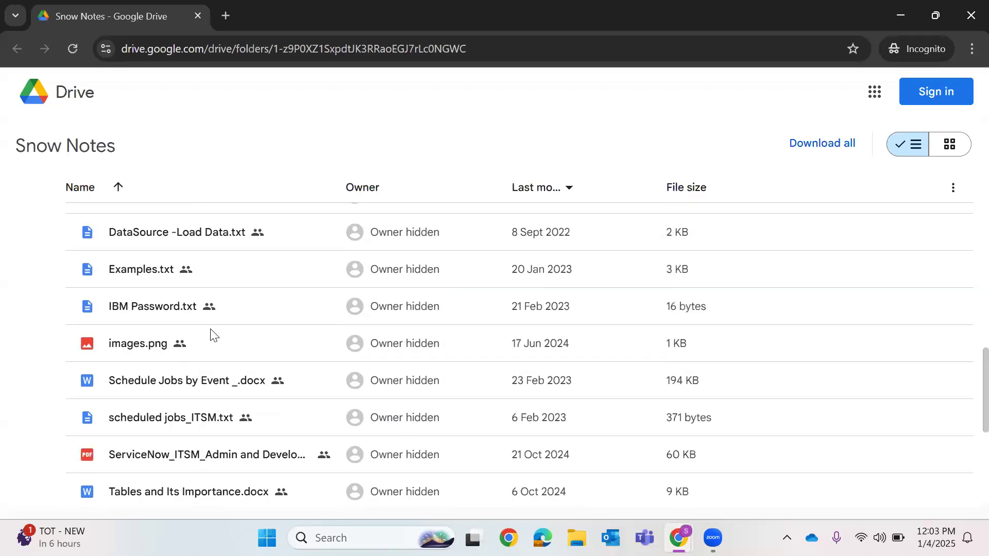
{"action": "scroll", "coordinate": [215, 344], "scroll_direction": "down", "scroll_amount": 1}
{"action": "scroll", "coordinate": [217, 360], "scroll_direction": "up", "scroll_amount": 20}
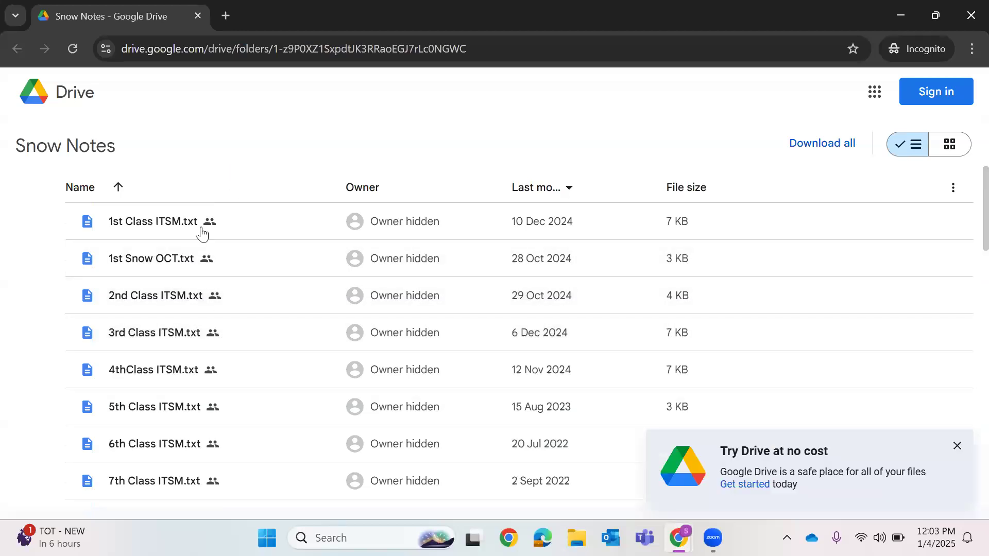
{"action": "scroll", "coordinate": [174, 329], "scroll_direction": "down", "scroll_amount": 5}
{"action": "scroll", "coordinate": [175, 331], "scroll_direction": "down", "scroll_amount": 15}
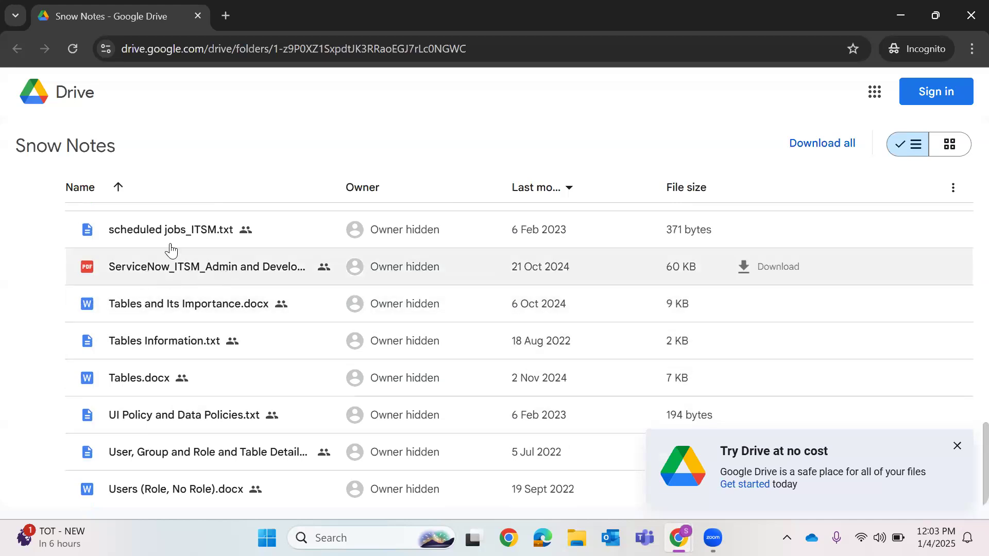
- Close the incognito Drive window and return to problem PRB0040011
{"action": "scroll", "coordinate": [141, 315], "scroll_direction": "up", "scroll_amount": 2}
{"action": "scroll", "coordinate": [140, 315], "scroll_direction": "up", "scroll_amount": 20}
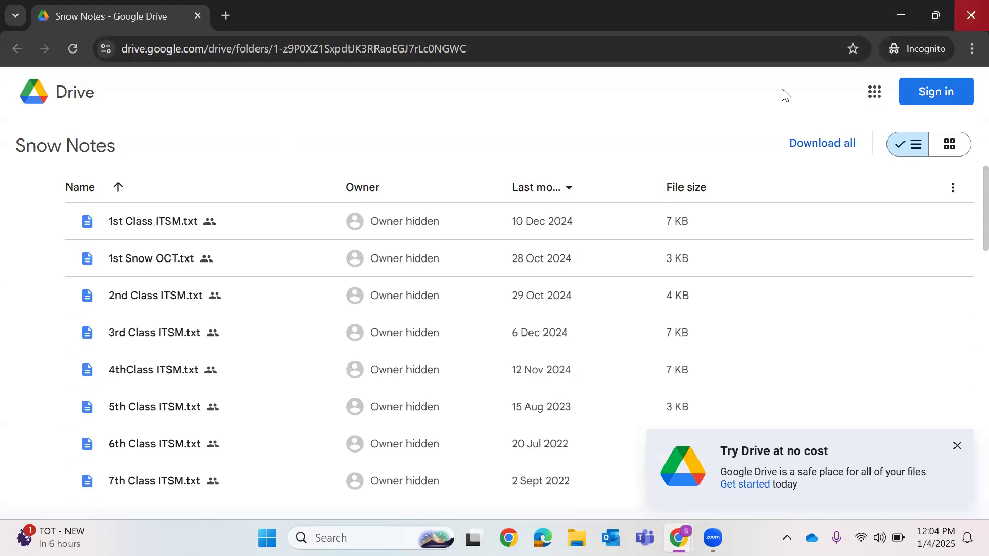
{"action": "left_click", "coordinate": [966, 16]}
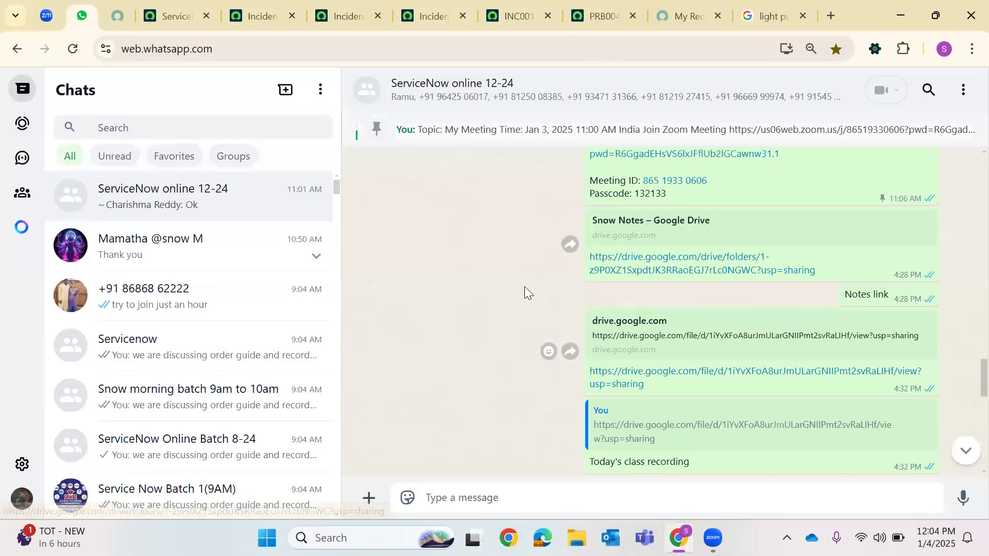
{"action": "left_click", "coordinate": [602, 16]}
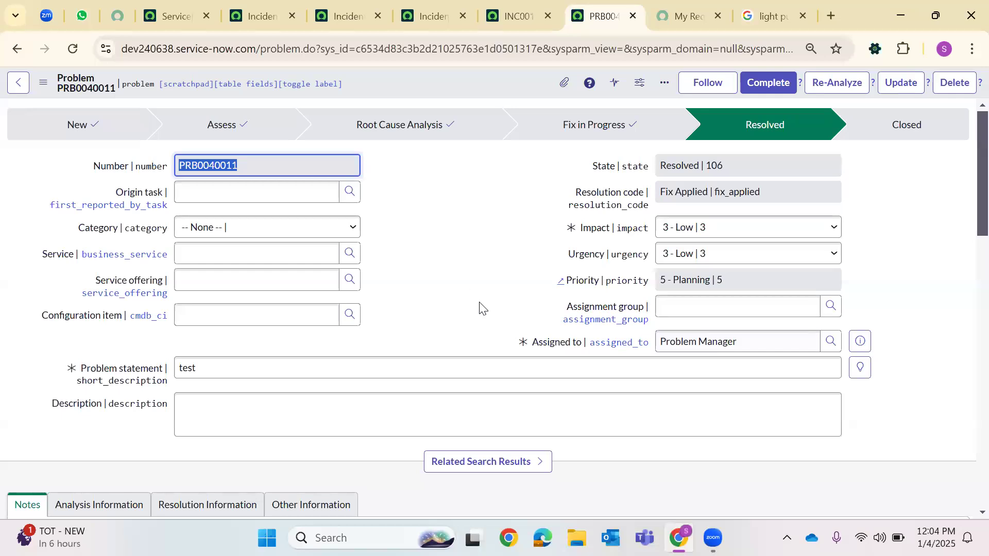